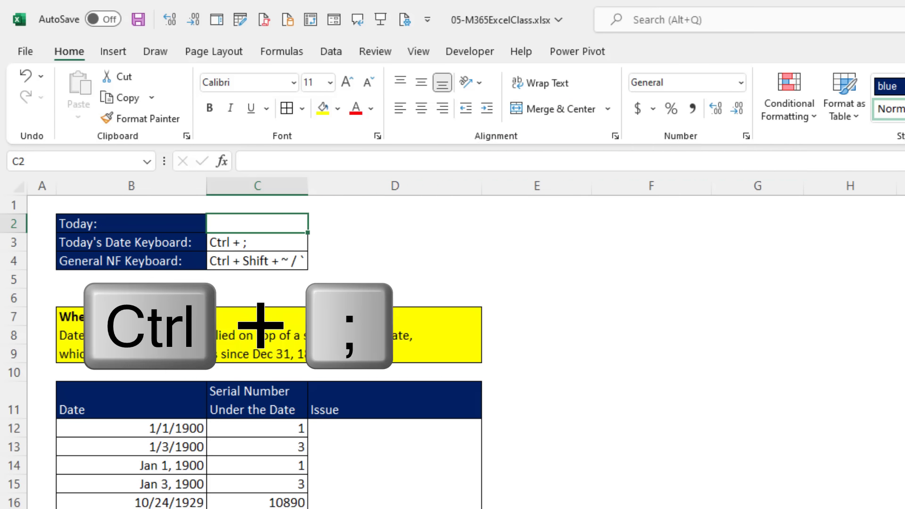
Insert the current date as a fixed value in the Today cell, C2
{"action": "key", "text": "ctrl+semicolon"}
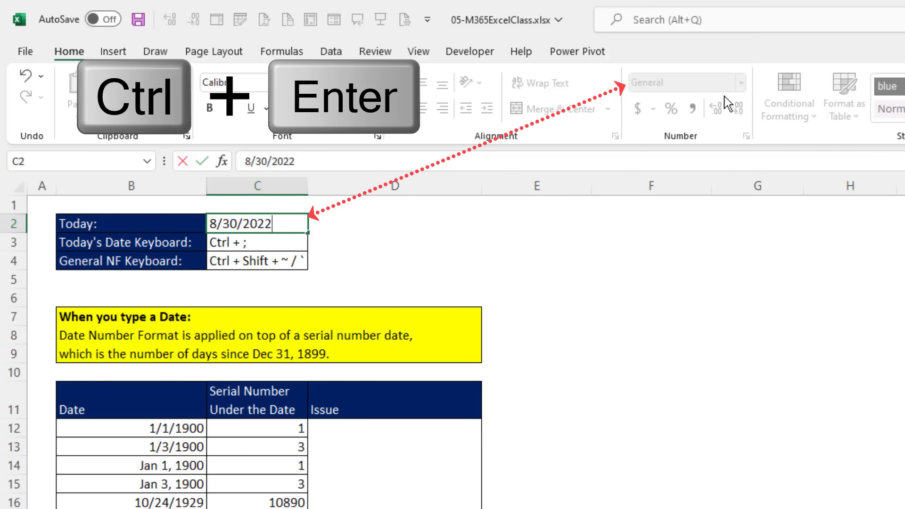
{"action": "key", "text": "ctrl+Return"}
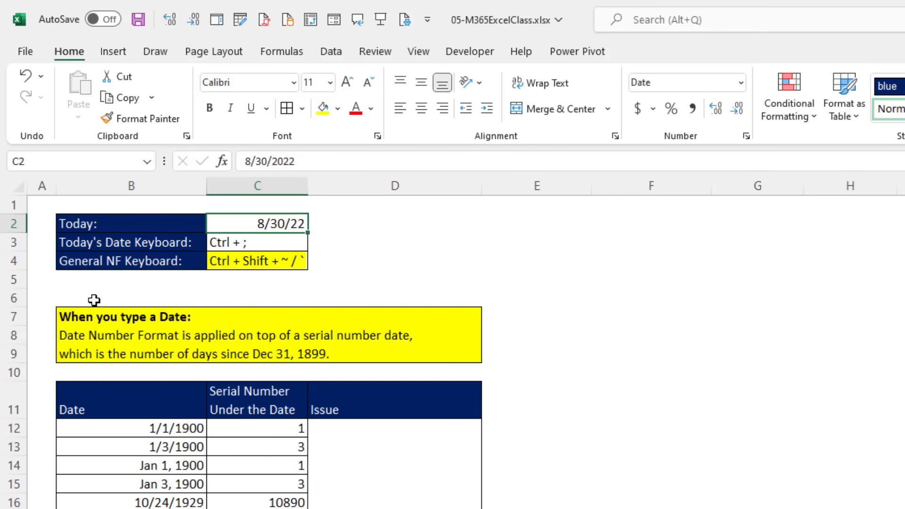
Check the available number formats for the date in C2, and apply the General format to it
{"action": "left_click", "coordinate": [740, 83]}
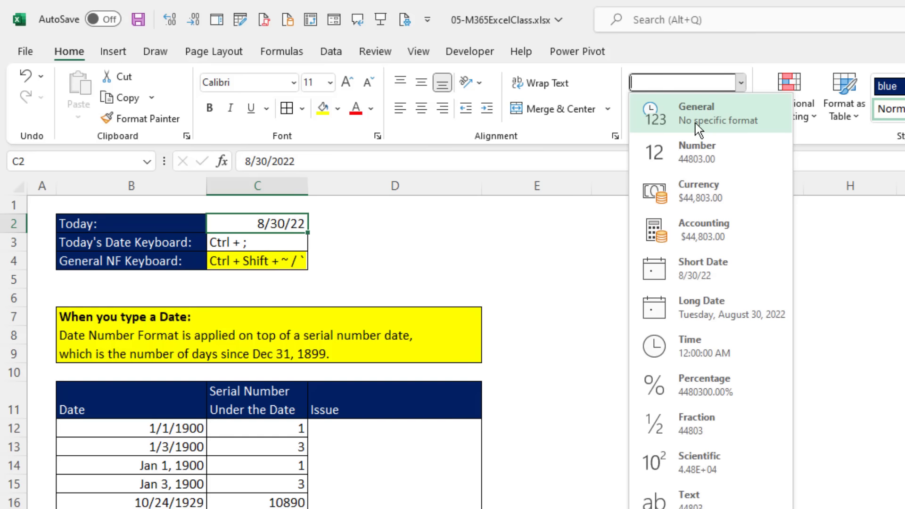
{"action": "left_click", "coordinate": [486, 249]}
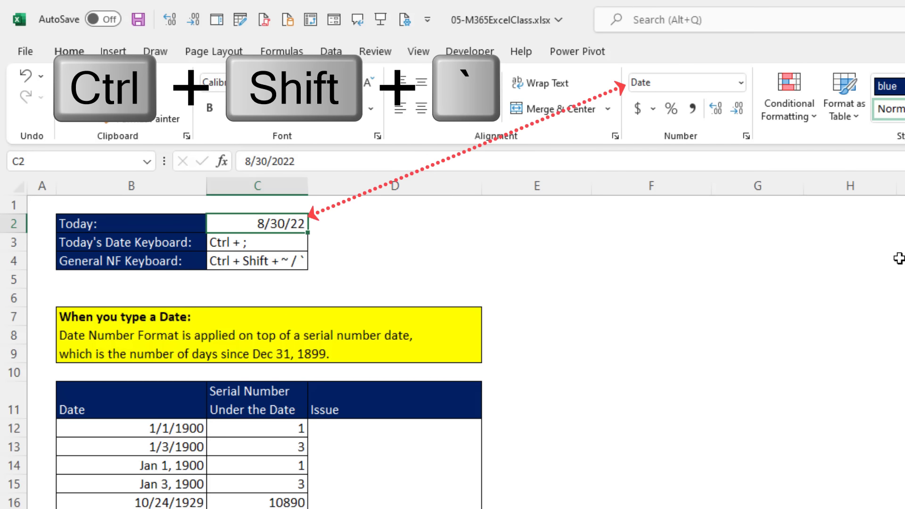
{"action": "key", "text": "ctrl+shift+grave"}
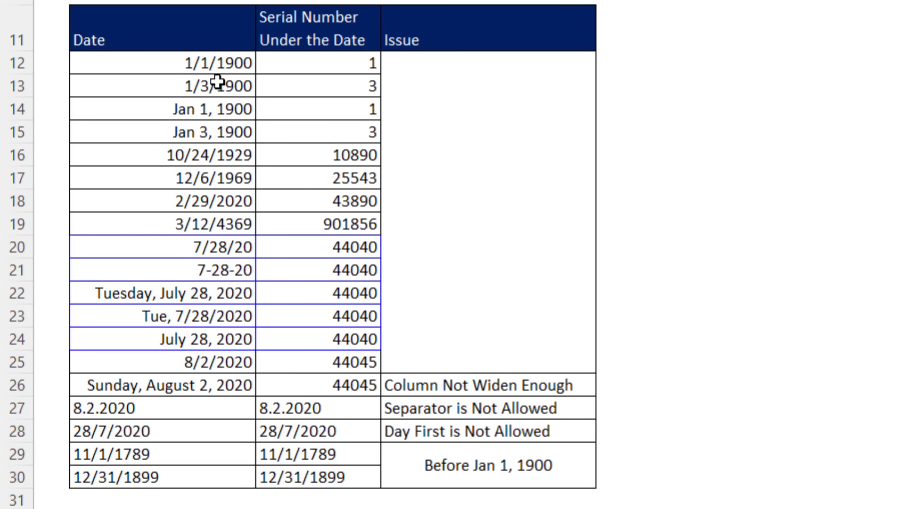
Examine the 1/1/1900 date, the two pre-1900 dates and the dot-separated date 8.2.2020 with its serial number cell
{"action": "left_click", "coordinate": [198, 70]}
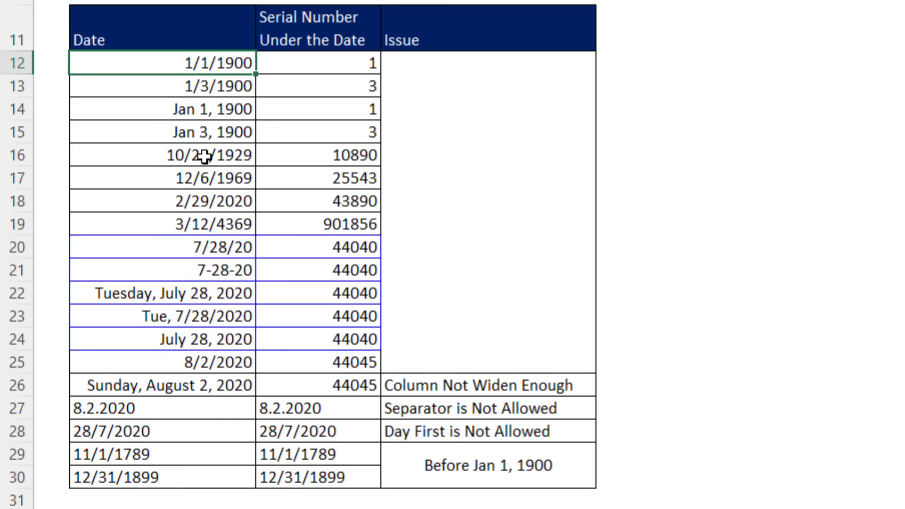
{"action": "left_click", "coordinate": [180, 455]}
{"action": "left_click", "coordinate": [183, 481]}
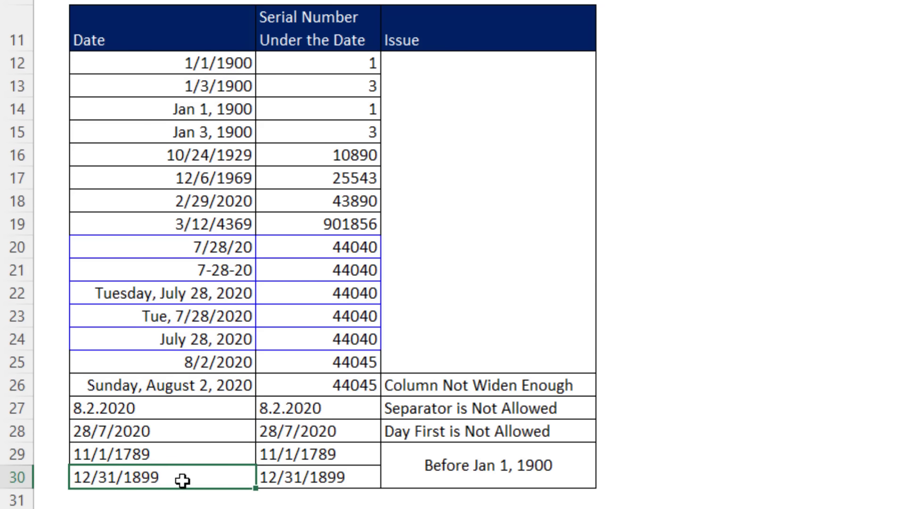
{"action": "left_click", "coordinate": [221, 406]}
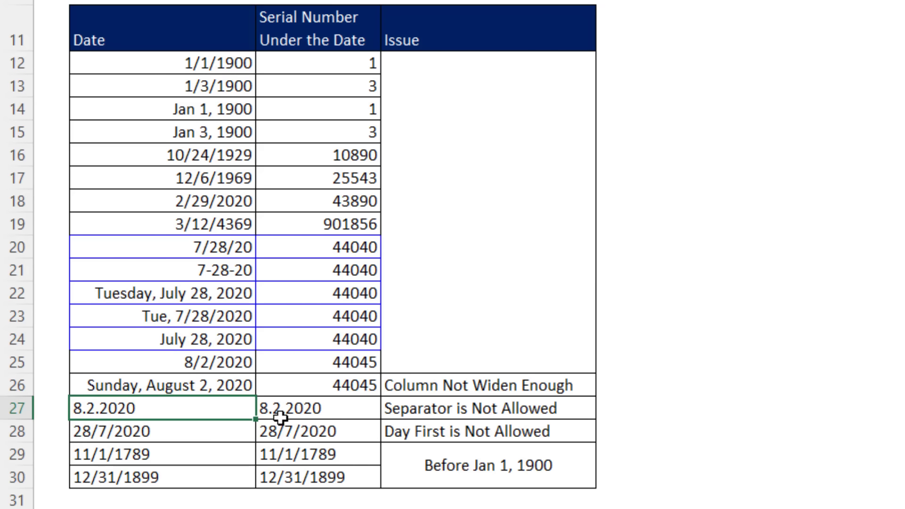
{"action": "left_click", "coordinate": [329, 410]}
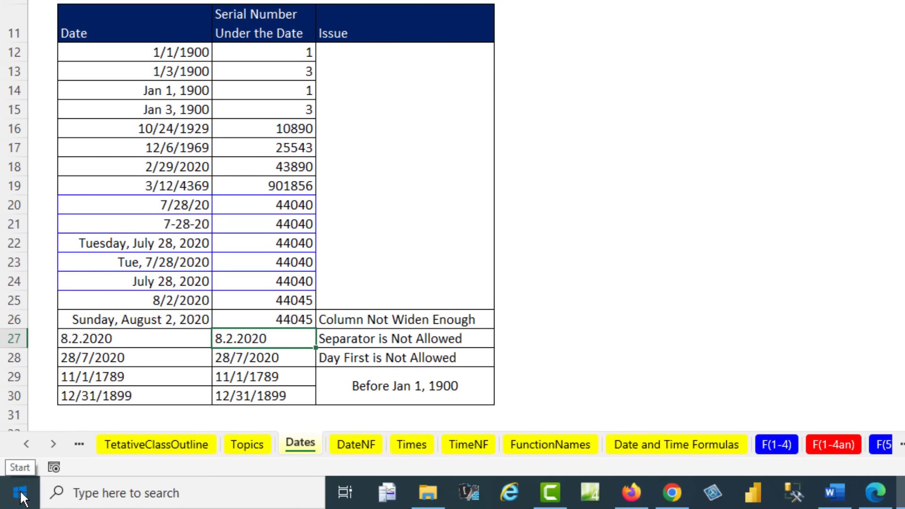
Search Windows for the region settings and open them
{"action": "left_click", "coordinate": [21, 493]}
{"action": "type", "text": "reg"}
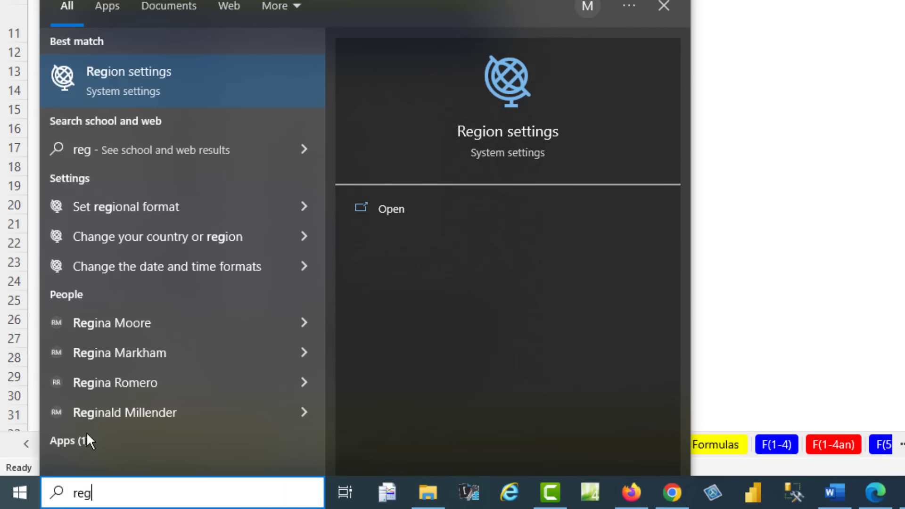
{"action": "left_click", "coordinate": [486, 128]}
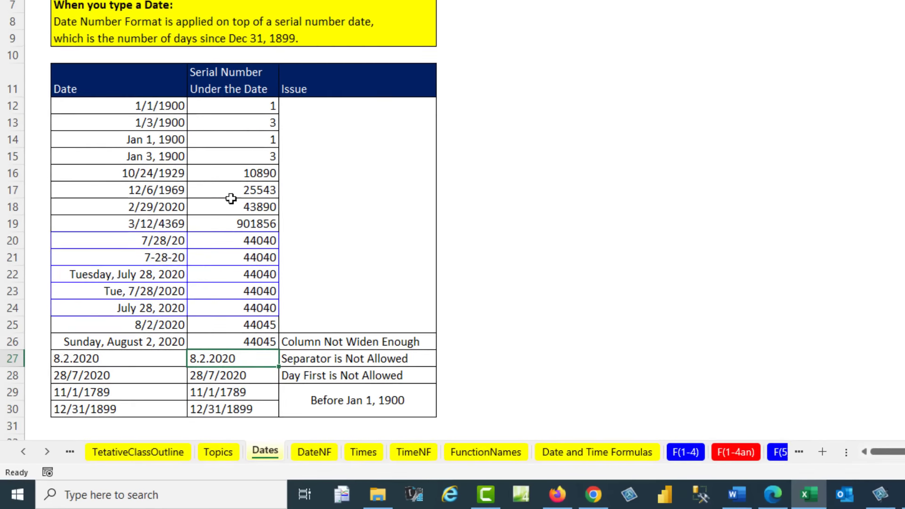
Narrow column B until the long date in B26 no longer fits, and widen the column again
{"action": "left_click_drag", "start_coordinate": [141, 32], "coordinate": [132, 28]}
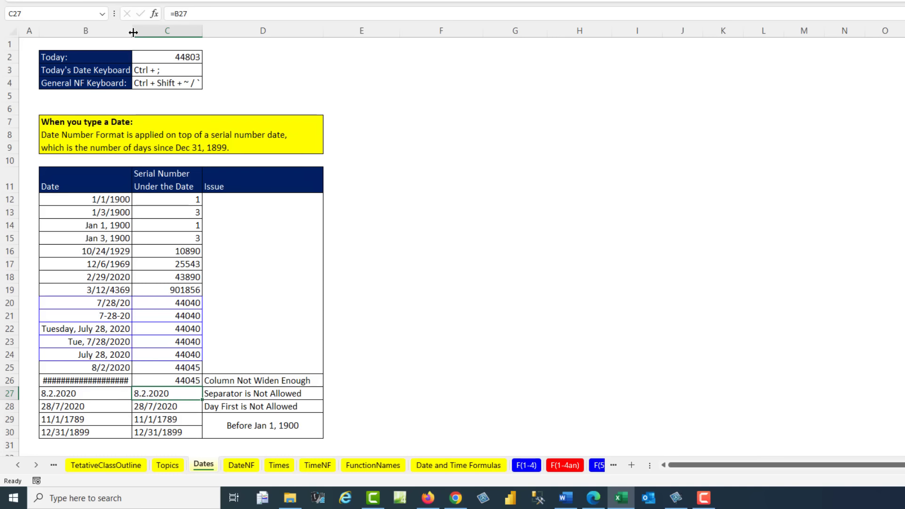
{"action": "left_click_drag", "start_coordinate": [132, 31], "coordinate": [148, 35]}
Undo the column B width changes and the General format on C2
{"action": "key", "text": "ctrl+z"}
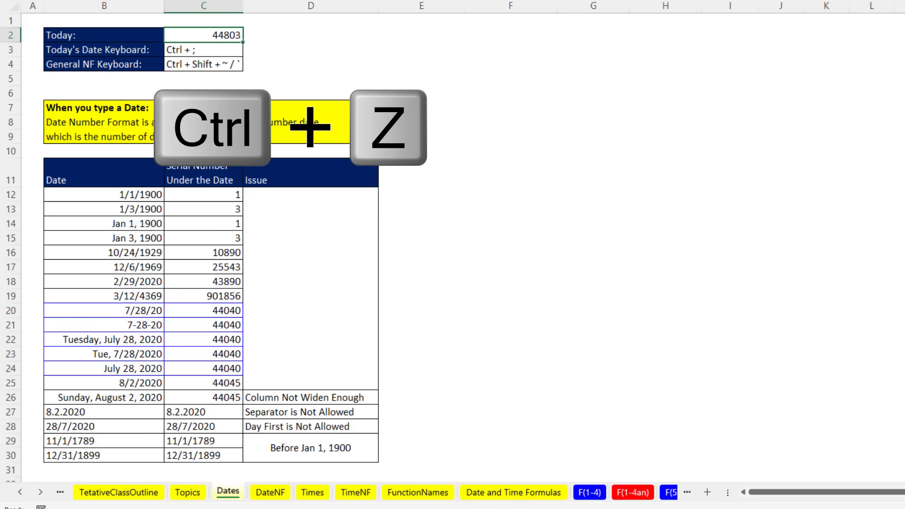
{"action": "key", "text": "ctrl+z"}
{"action": "key", "text": "ctrl+z"}
{"action": "key", "text": "ctrl+z"}
{"action": "key", "text": "ctrl+z"}
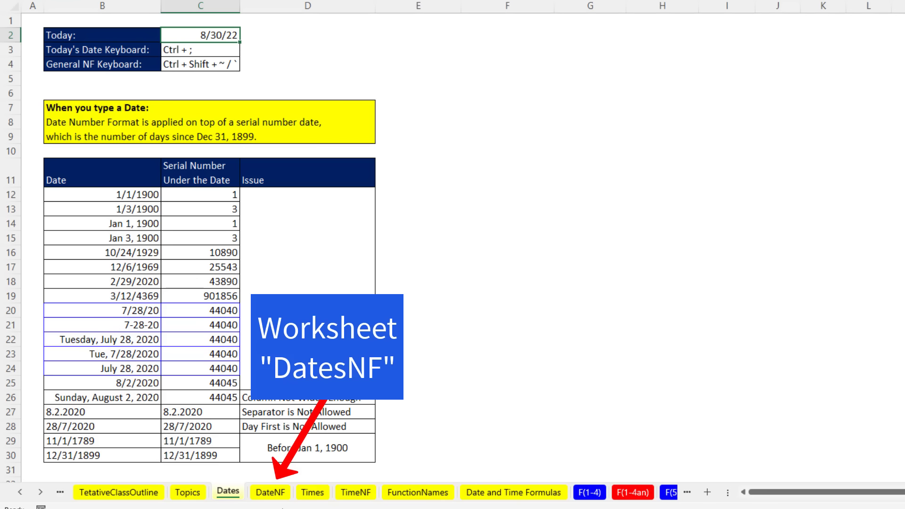
Open the DateNF worksheet and examine the formatted dates down column C against their custom date codes
{"action": "left_click", "coordinate": [268, 492]}
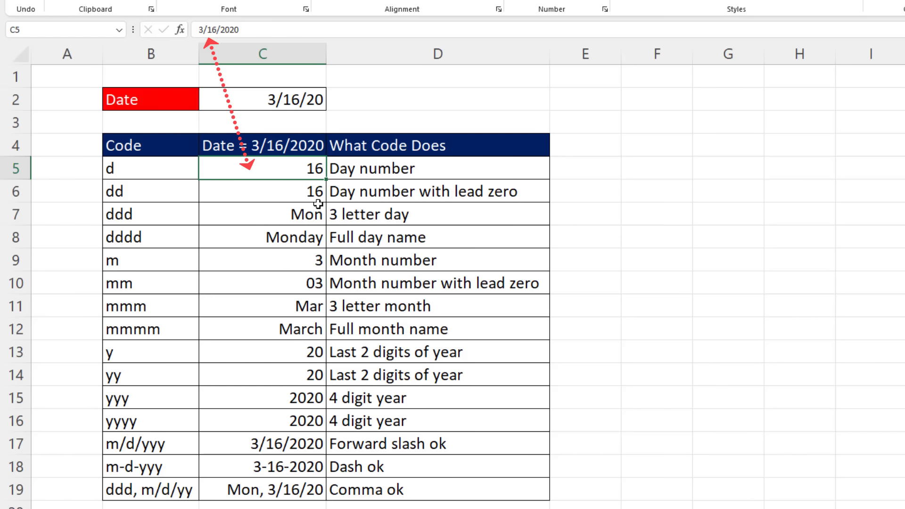
{"action": "key", "text": "Down"}
{"action": "key", "text": "Down"}
{"action": "key", "text": "Down"}
{"action": "key", "text": "Down"}
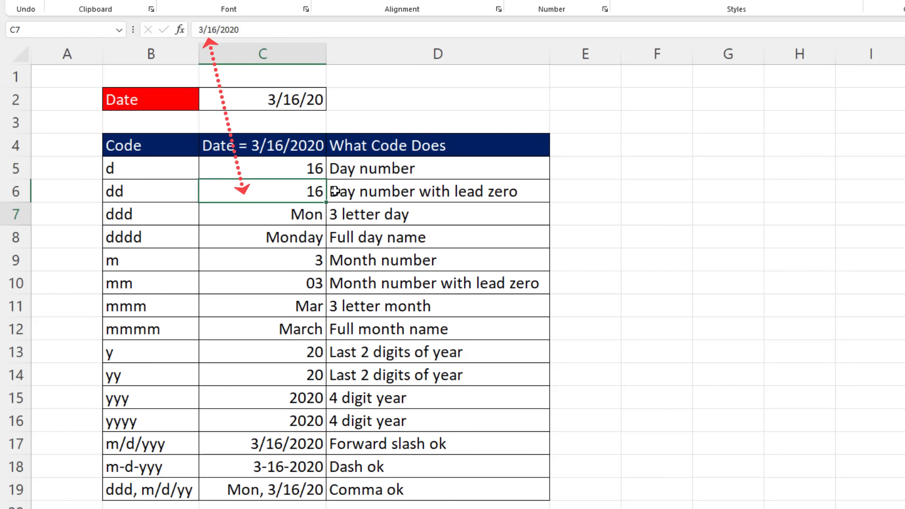
{"action": "key", "text": "Down"}
{"action": "key", "text": "Down"}
{"action": "key", "text": "Down"}
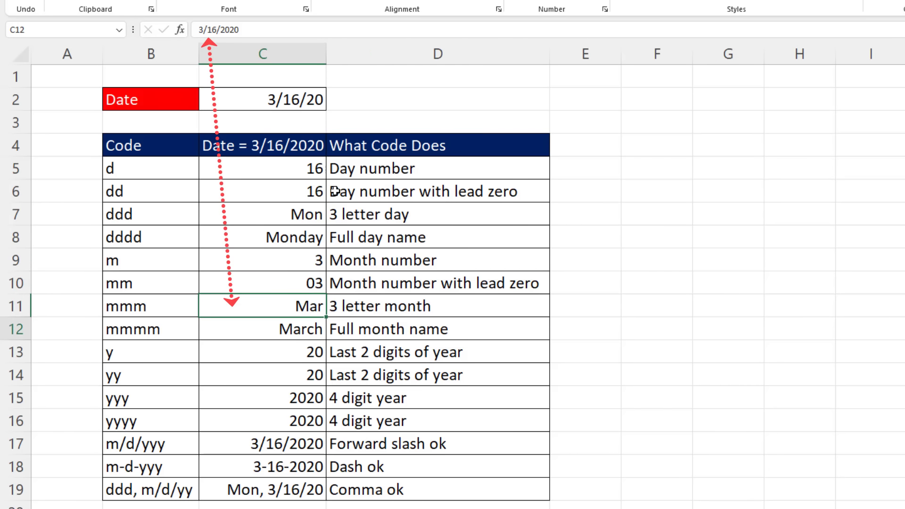
Preview the custom number format yyyy for the date in C2 and close the format settings without applying it
{"action": "left_click", "coordinate": [263, 100]}
{"action": "key", "text": "ctrl+1"}
{"action": "left_click", "coordinate": [240, 279]}
{"action": "left_click_drag", "start_coordinate": [337, 224], "coordinate": [285, 222]}
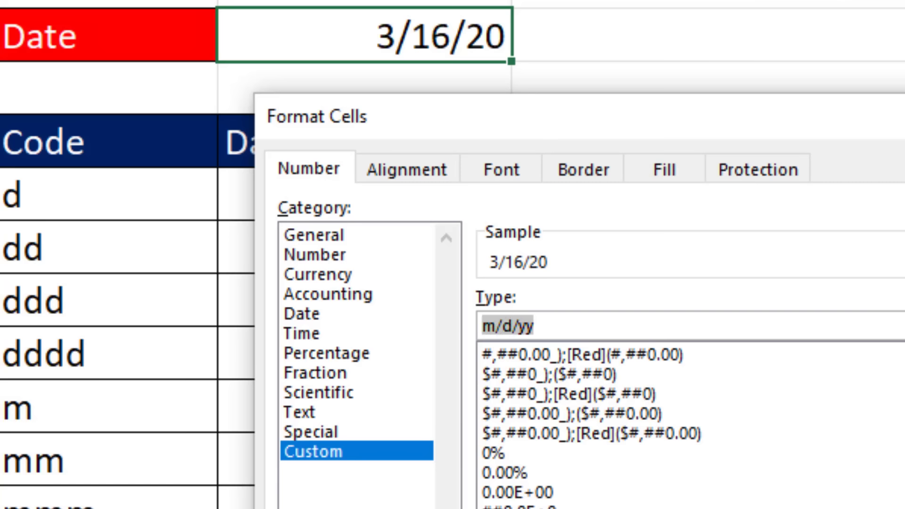
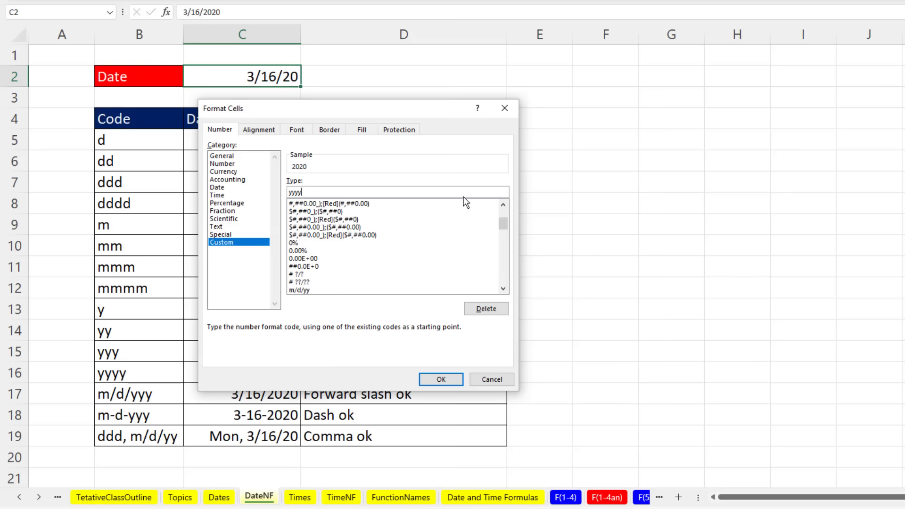
{"action": "key", "text": "Escape"}
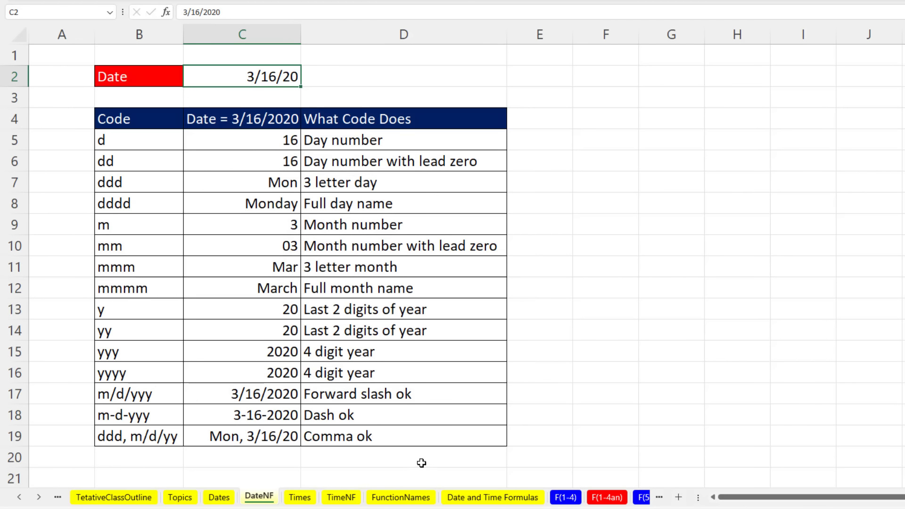
View the Date and Time Formulas worksheet, then open F(1-4) and review the school question's start and end dates in row 5
{"action": "left_click", "coordinate": [486, 497]}
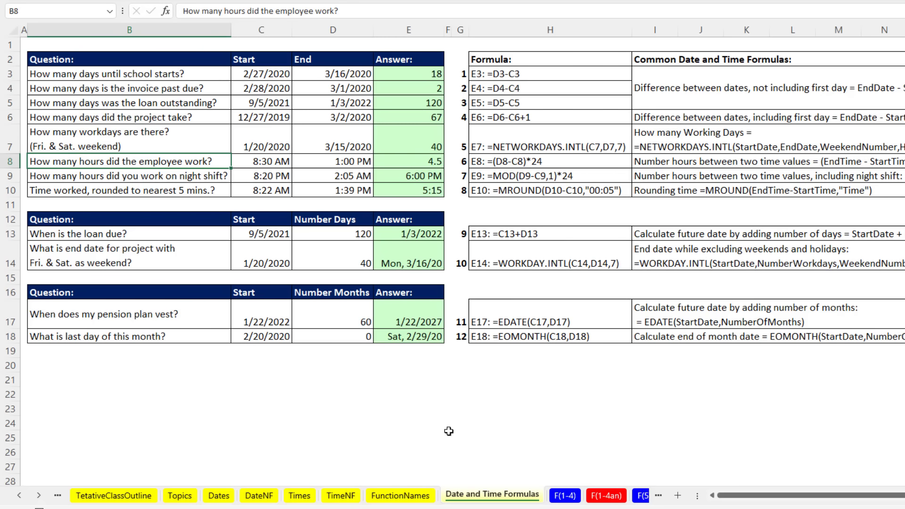
{"action": "left_click", "coordinate": [564, 496]}
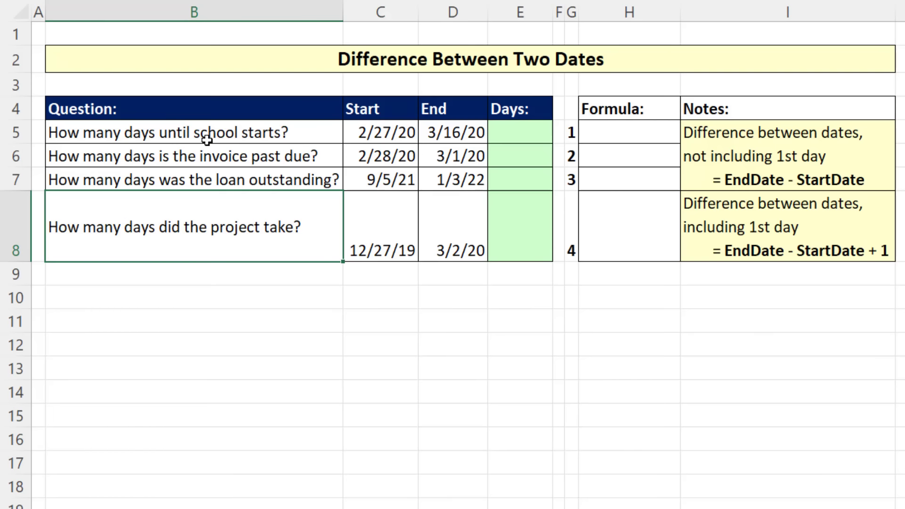
{"action": "left_click", "coordinate": [354, 137]}
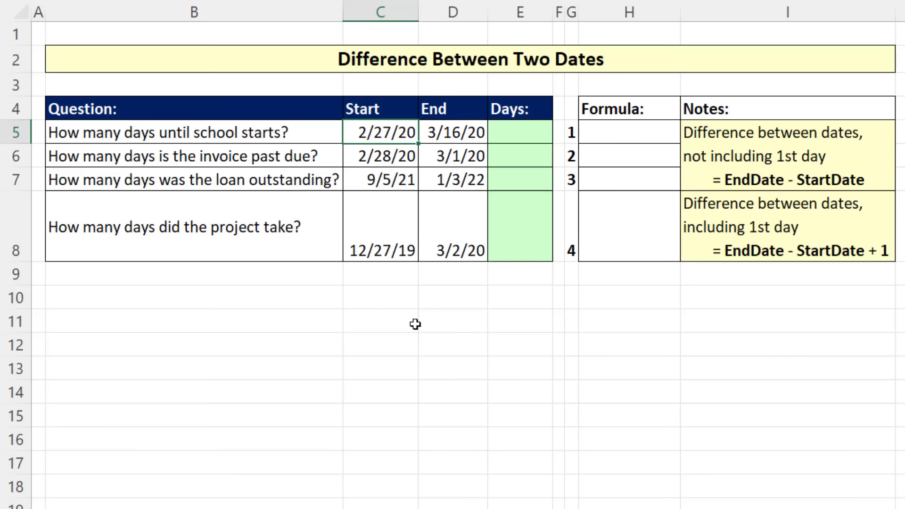
{"action": "left_click", "coordinate": [438, 132]}
{"action": "left_click", "coordinate": [396, 135]}
{"action": "left_click", "coordinate": [447, 132]}
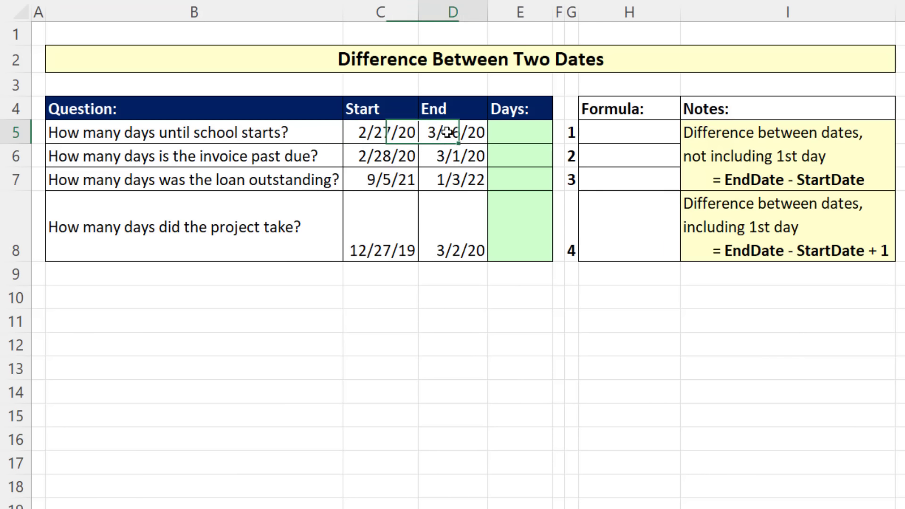
Calculate the days until school starts in E5 with the formula =D5-C5
{"action": "left_click", "coordinate": [550, 132]}
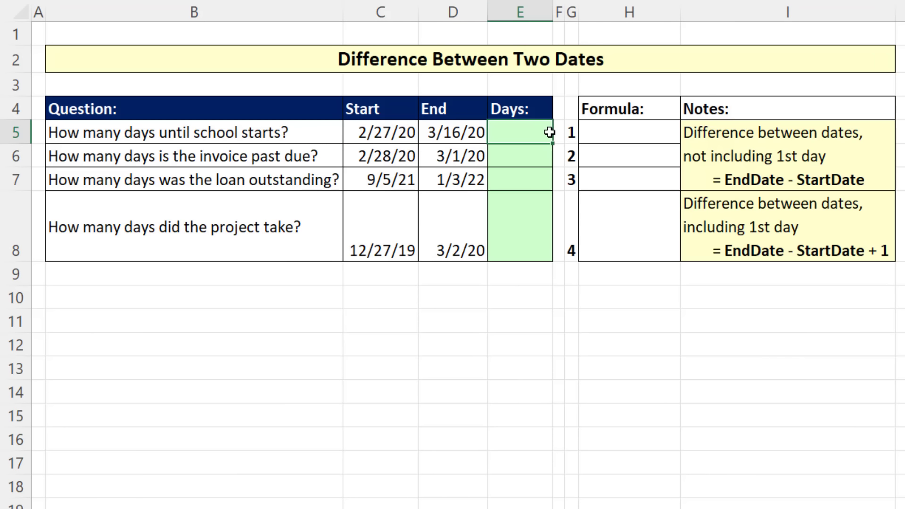
{"action": "type", "text": "="}
{"action": "key", "text": "Left"}
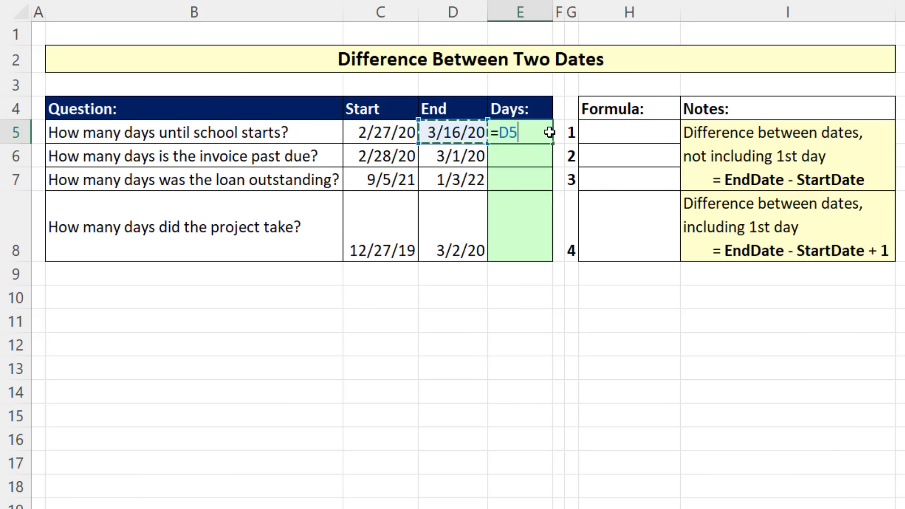
{"action": "type", "text": "-"}
{"action": "key", "text": "Left"}
{"action": "key", "text": "Left"}
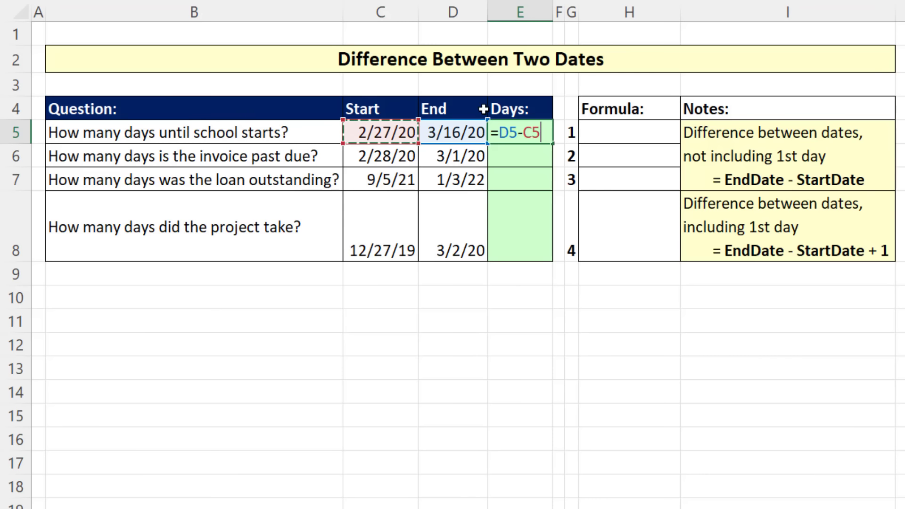
{"action": "key", "text": "Return"}
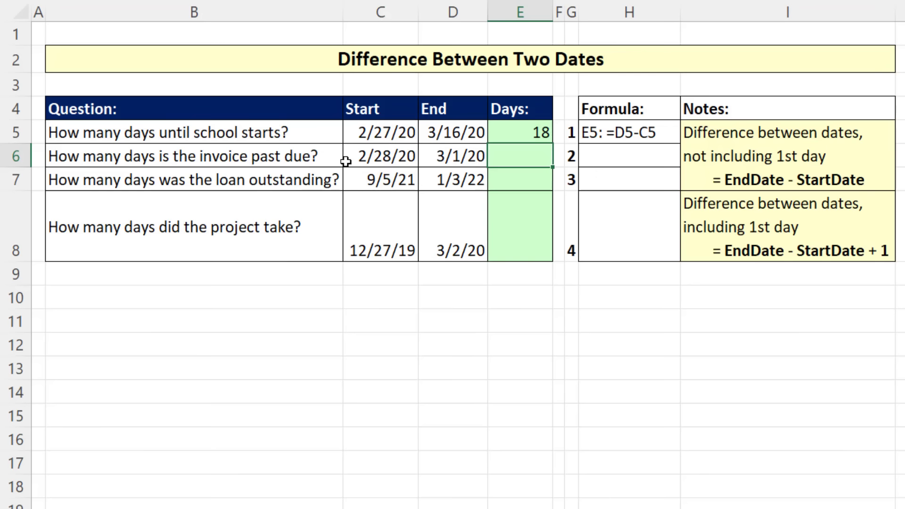
Calculate the days the invoice is past due in E6 with the formula =D6-C6 and reselect that cell
{"action": "left_click", "coordinate": [371, 161]}
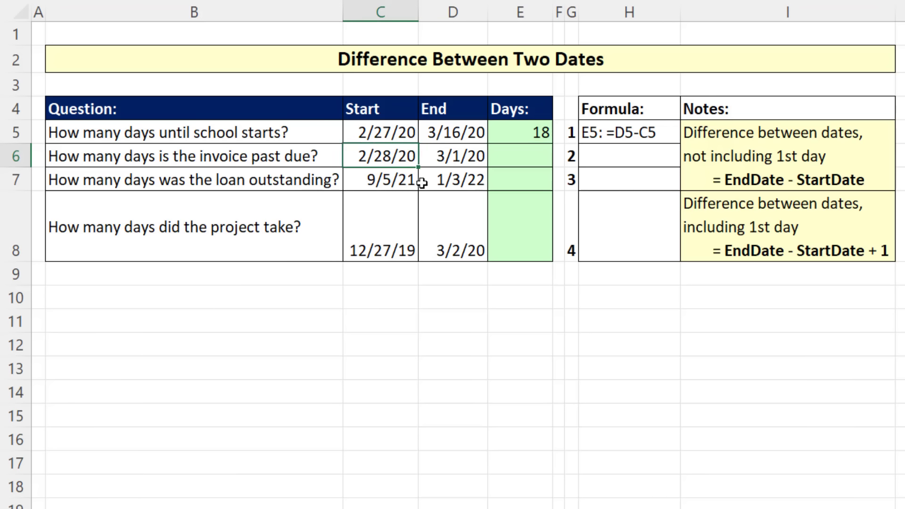
{"action": "left_click", "coordinate": [458, 163]}
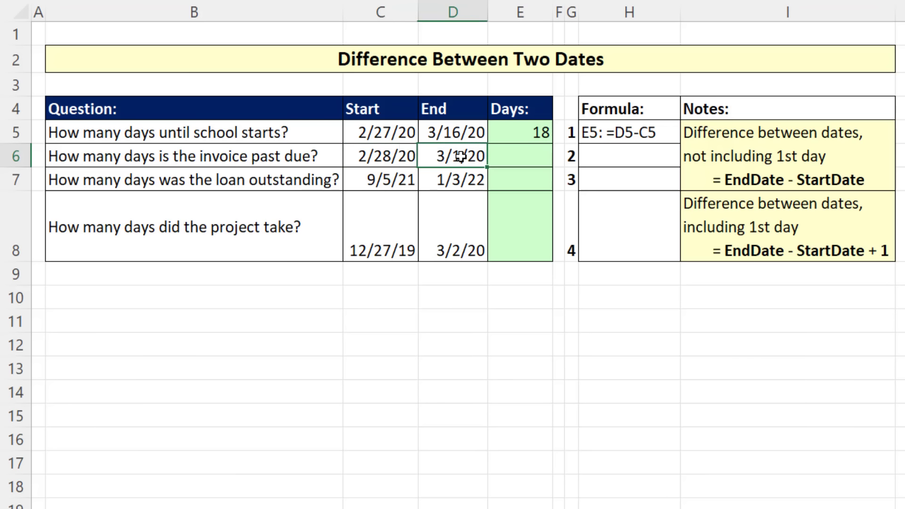
{"action": "left_click", "coordinate": [530, 152]}
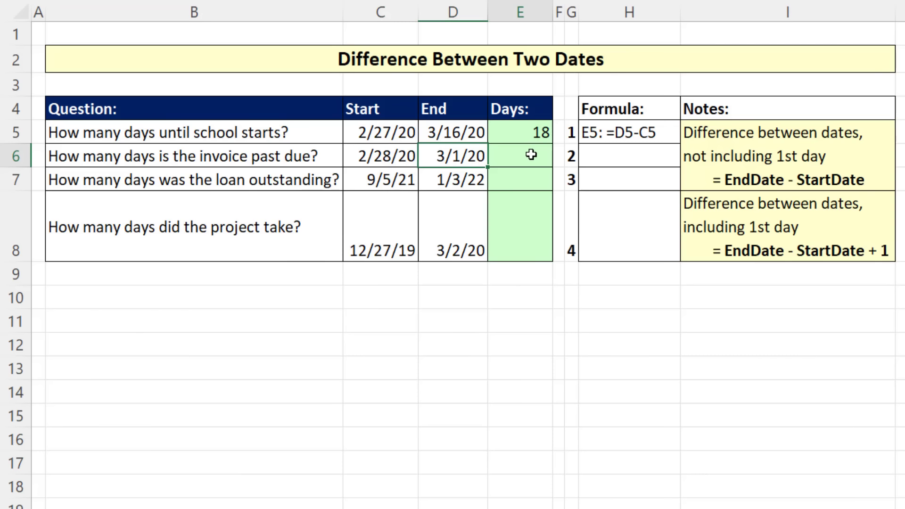
{"action": "type", "text": "="}
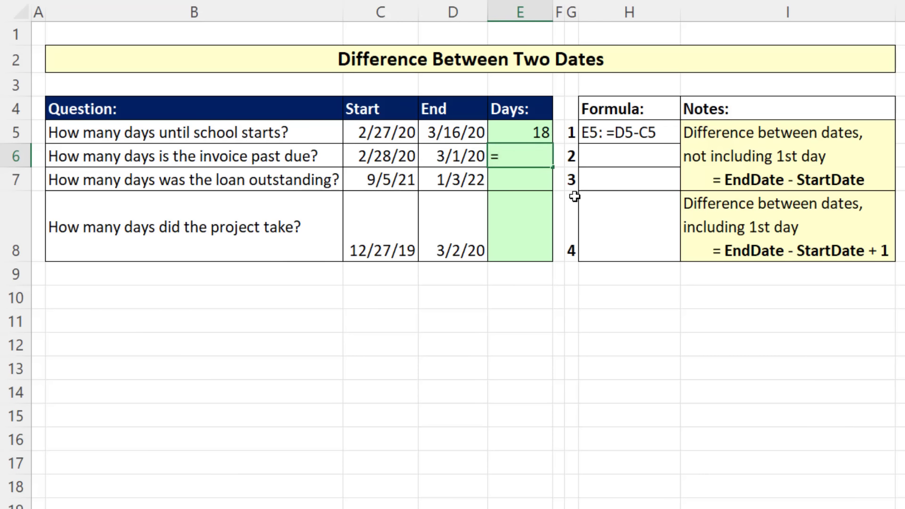
{"action": "key", "text": "Left"}
{"action": "type", "text": "-"}
{"action": "key", "text": "Left"}
{"action": "key", "text": "Left"}
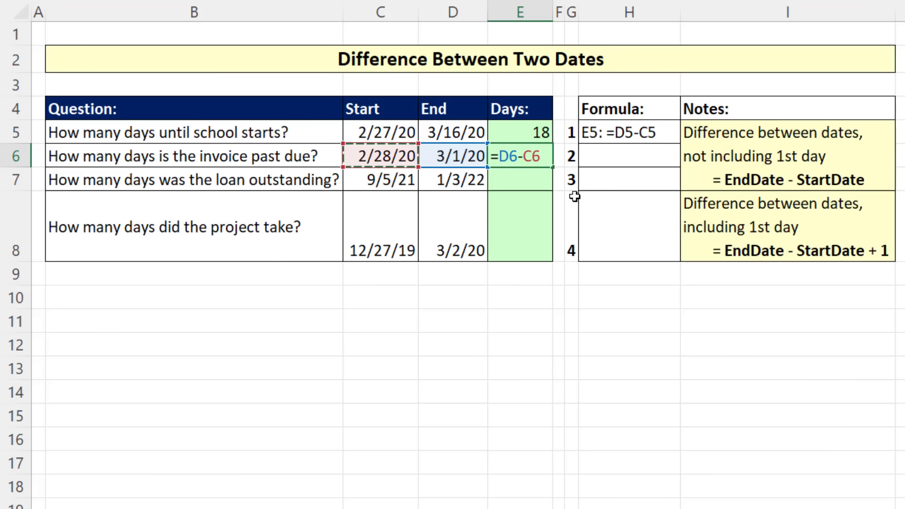
{"action": "key", "text": "Return"}
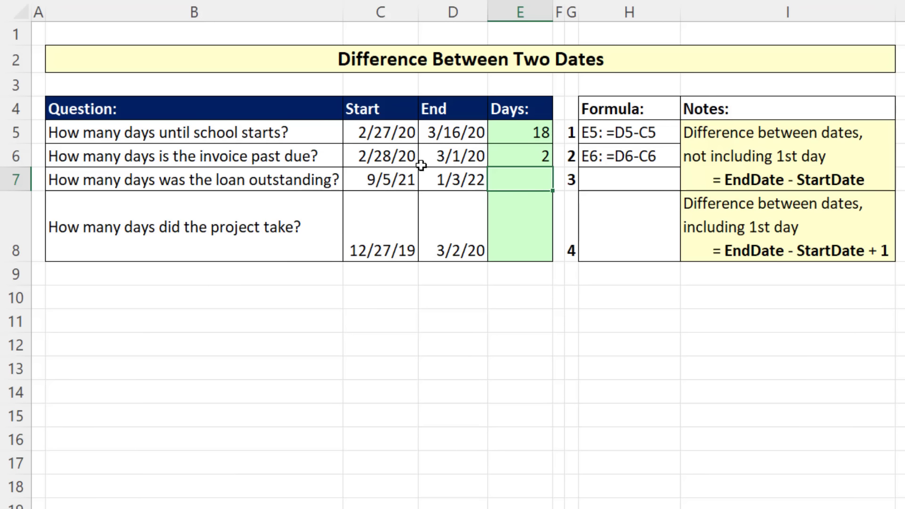
{"action": "left_click", "coordinate": [501, 156]}
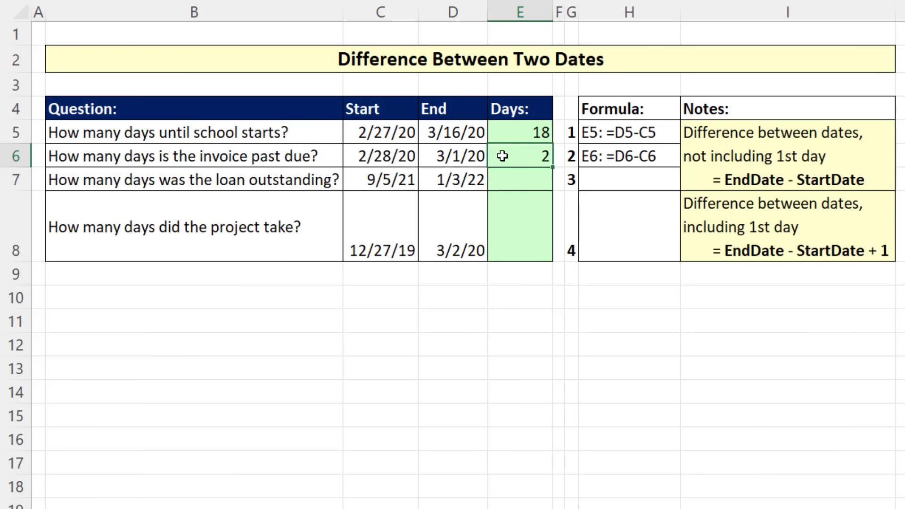
Inspect the formula in E6 and list the consecutive dates from 2/28/2020 to 3/1/20 in H10:H12 to check the day count
{"action": "double_click", "coordinate": [501, 156]}
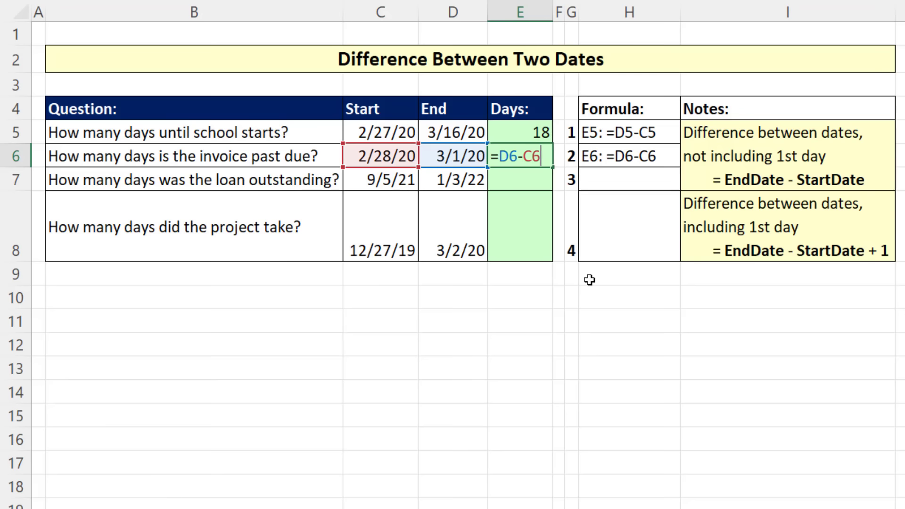
{"action": "left_click", "coordinate": [445, 300]}
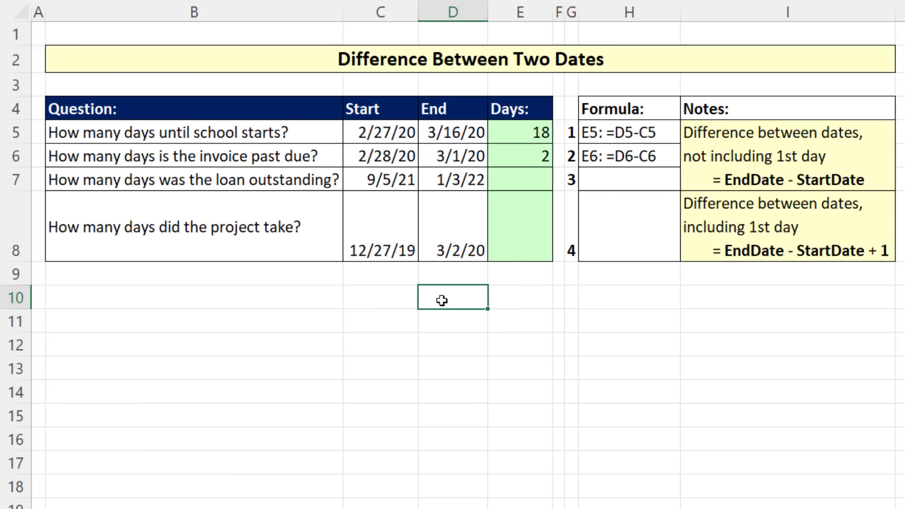
{"action": "left_click", "coordinate": [619, 294]}
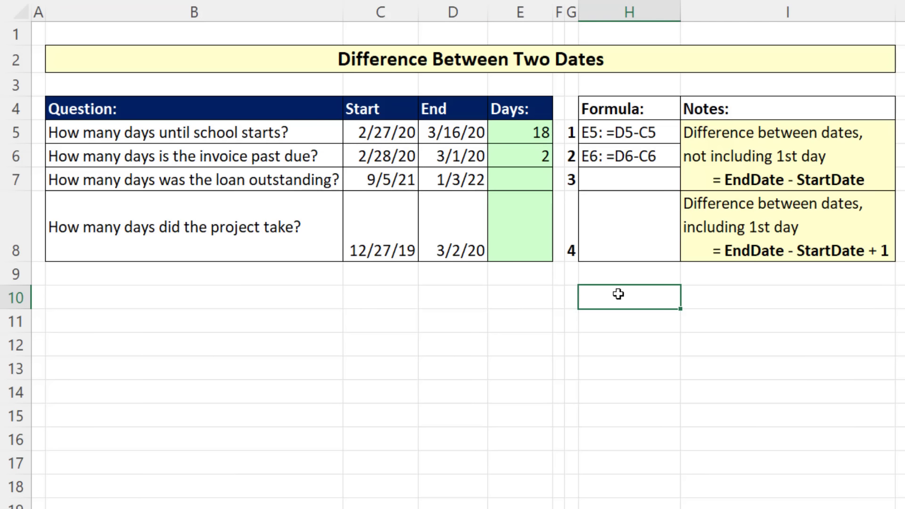
{"action": "type", "text": "2/28/2020"}
{"action": "key", "text": "ctrl+Return"}
{"action": "left_click_drag", "start_coordinate": [680, 309], "coordinate": [681, 356]}
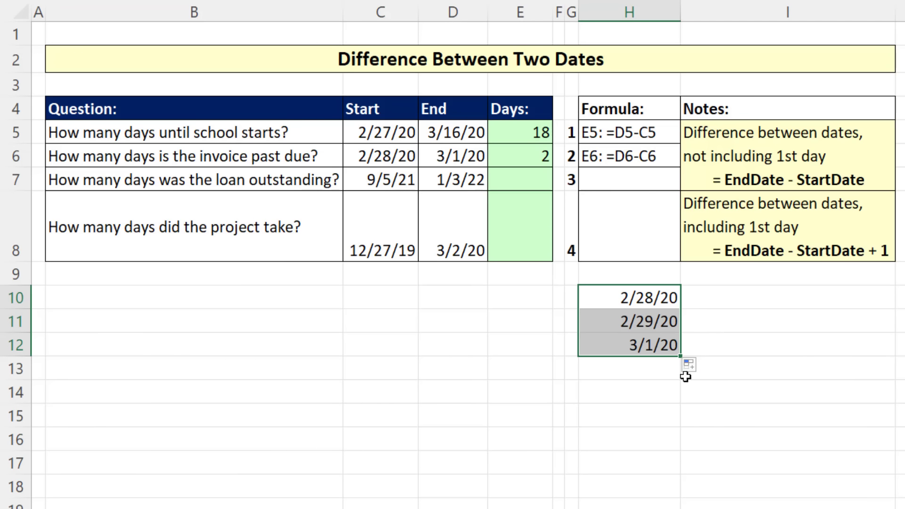
{"action": "left_click", "coordinate": [656, 324]}
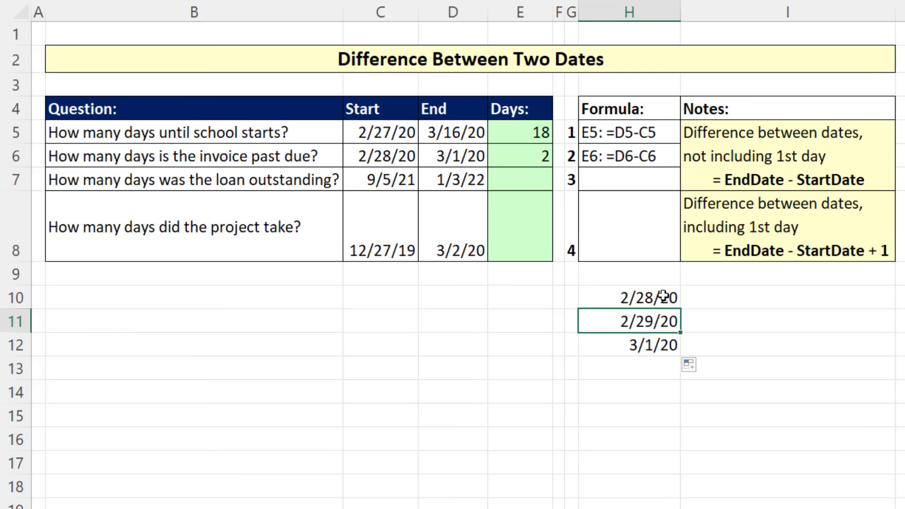
{"action": "left_click", "coordinate": [650, 348]}
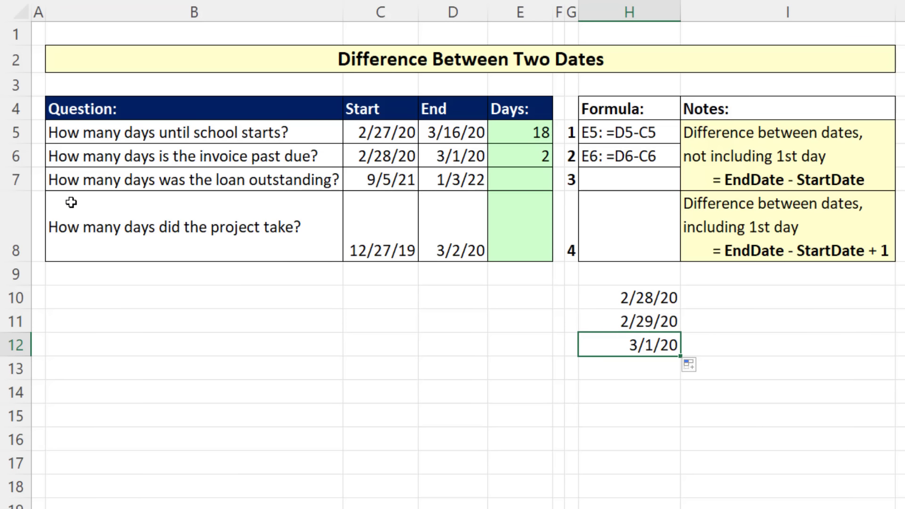
Calculate the days the loan was outstanding in E7 with the formula =D7-C7
{"action": "left_click", "coordinate": [519, 179]}
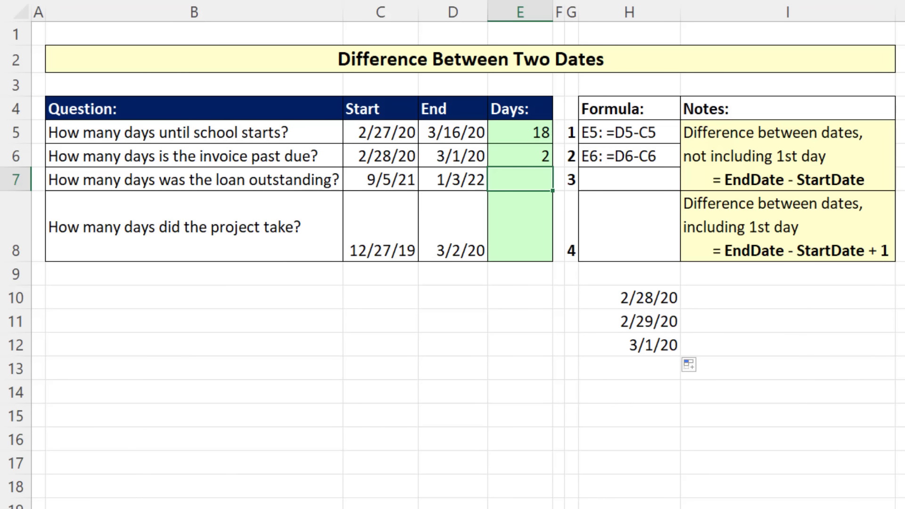
{"action": "type", "text": "="}
{"action": "key", "text": "Left"}
{"action": "type", "text": "-"}
{"action": "key", "text": "Left"}
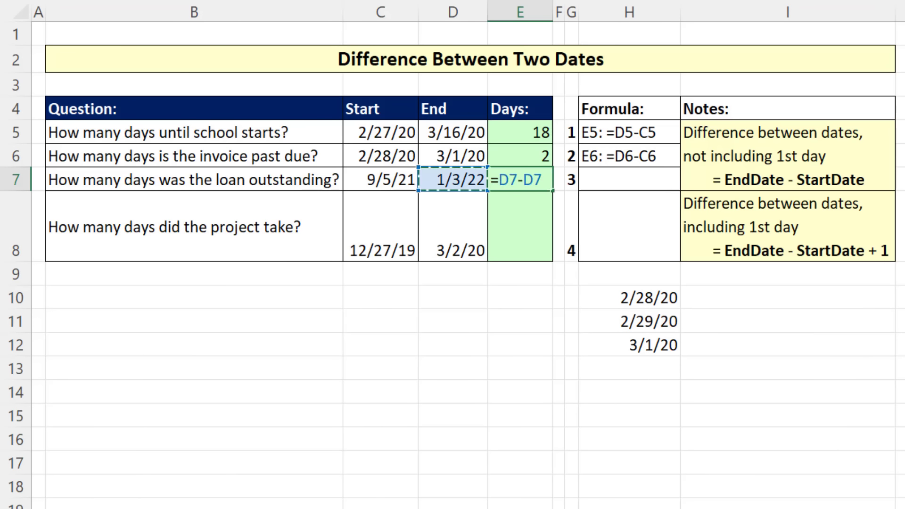
{"action": "key", "text": "Left"}
{"action": "key", "text": "Return"}
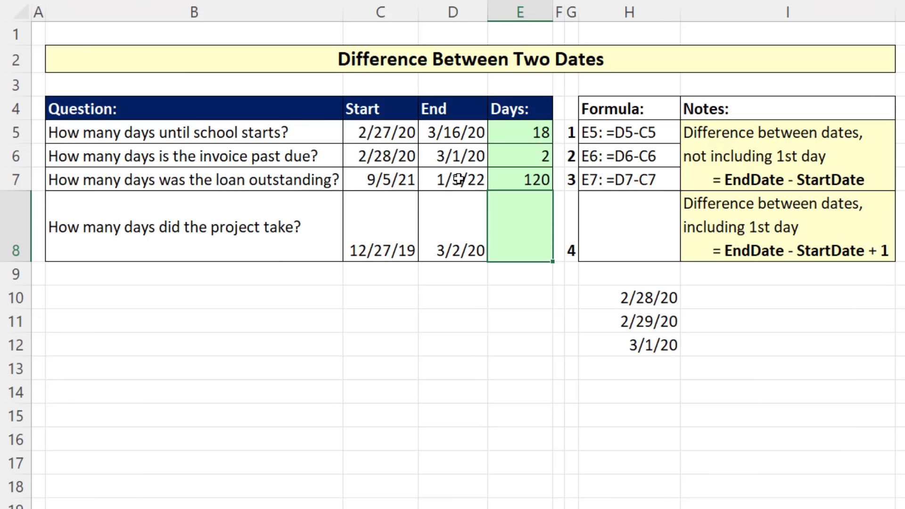
Calculate the days the project took, counting the first day, in E8 with the formula =D8-C8+1
{"action": "left_click", "coordinate": [394, 135]}
{"action": "left_click", "coordinate": [384, 152]}
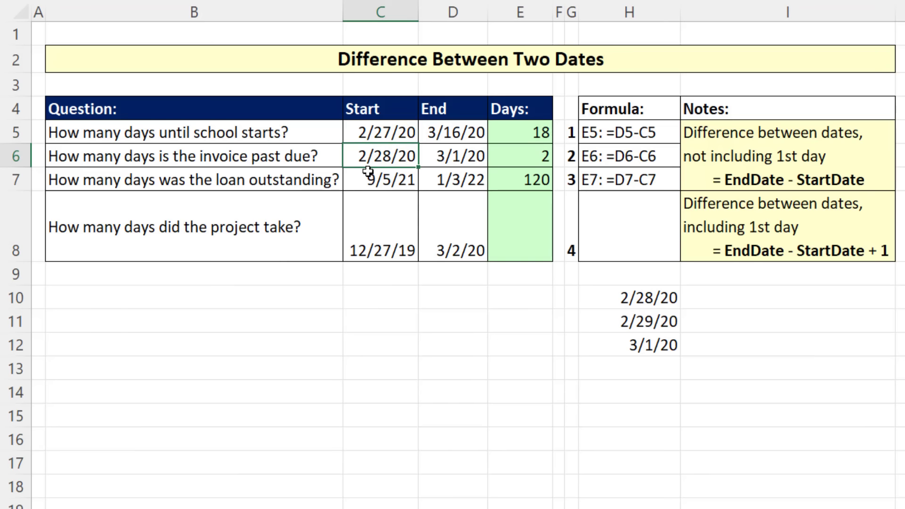
{"action": "left_click", "coordinate": [369, 176]}
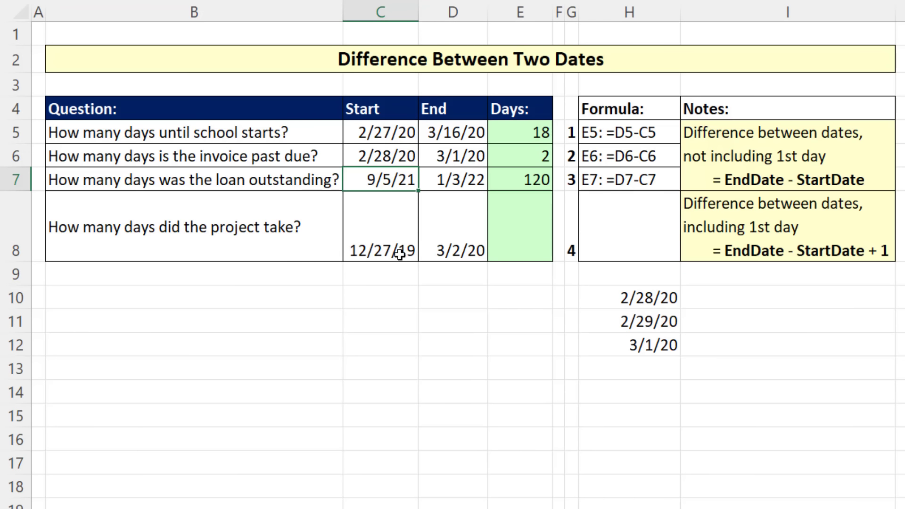
{"action": "left_click", "coordinate": [396, 228]}
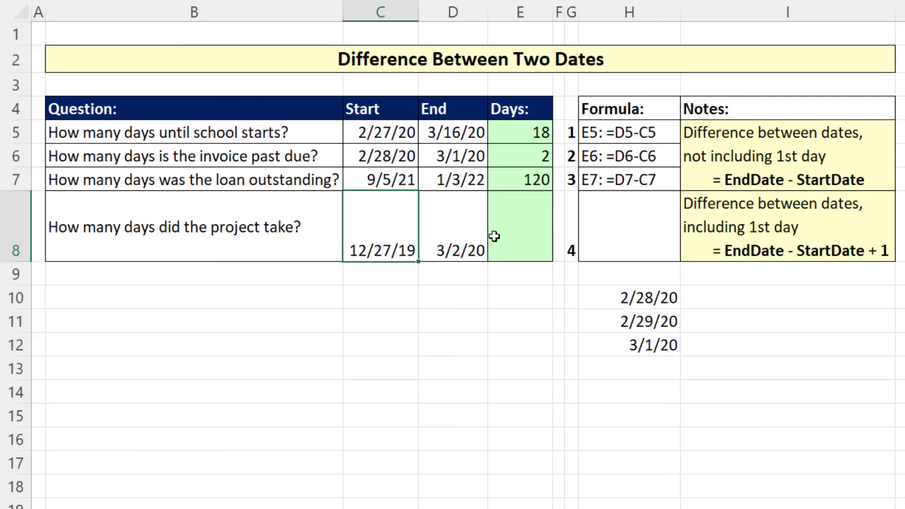
{"action": "left_click", "coordinate": [532, 234]}
{"action": "type", "text": "="}
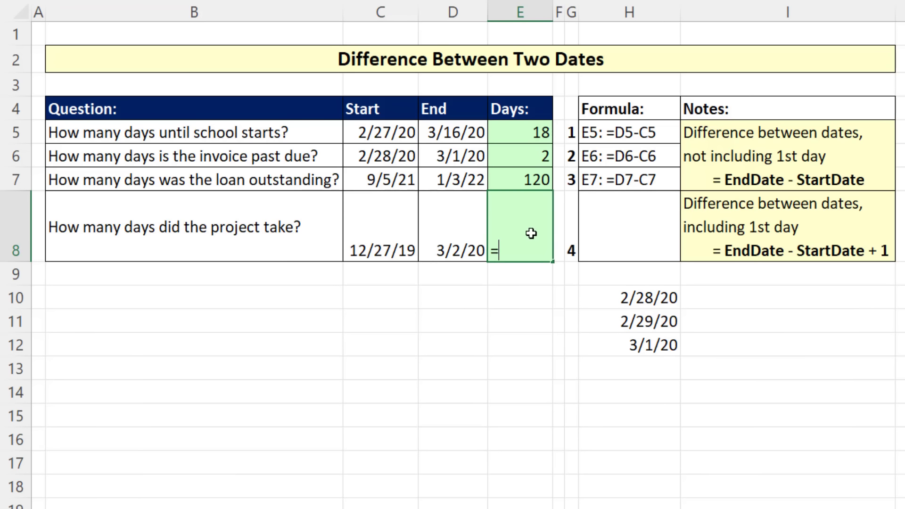
{"action": "key", "text": "Left"}
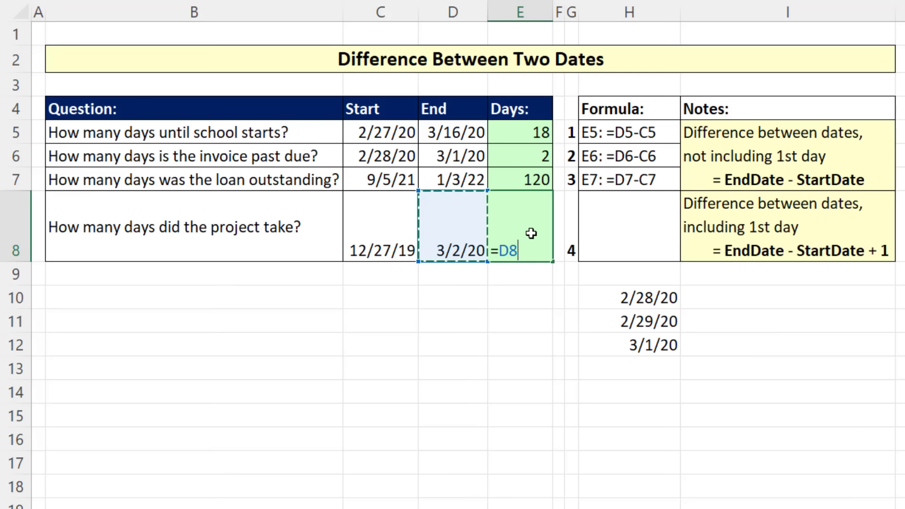
{"action": "type", "text": "-"}
{"action": "key", "text": "Left"}
{"action": "key", "text": "Left"}
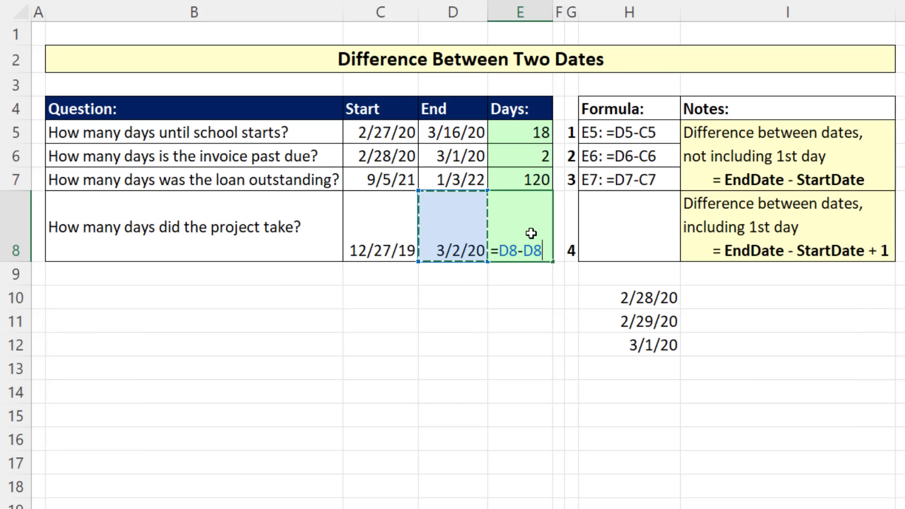
{"action": "type", "text": "+1"}
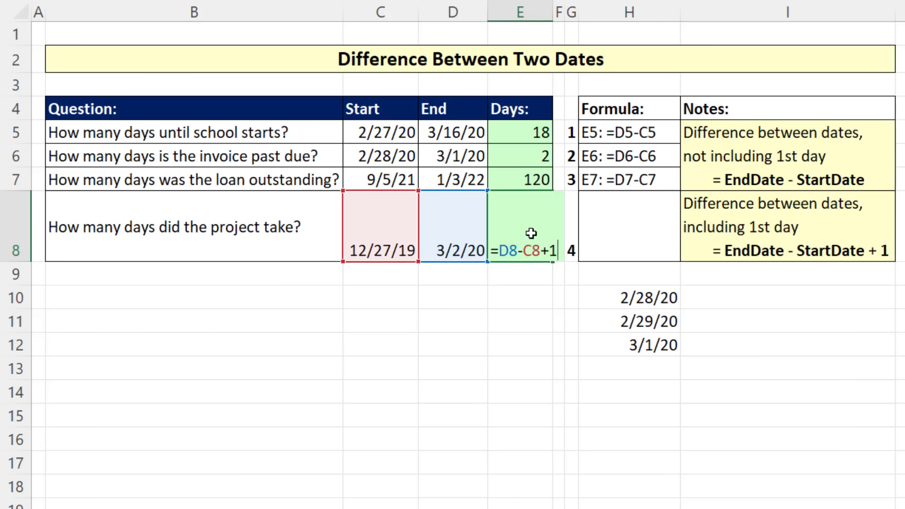
{"action": "key", "text": "Return"}
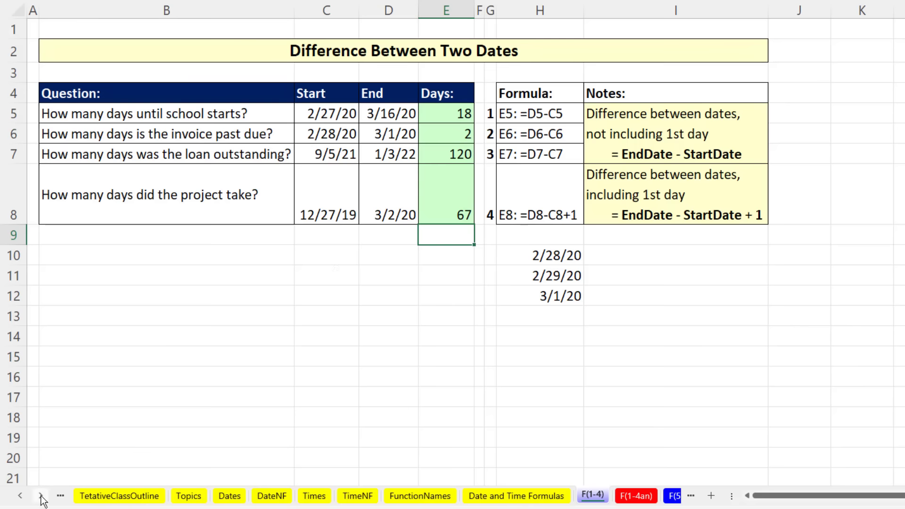
Open the F(5) worksheet
{"action": "left_click", "coordinate": [41, 496]}
{"action": "left_click", "coordinate": [42, 496]}
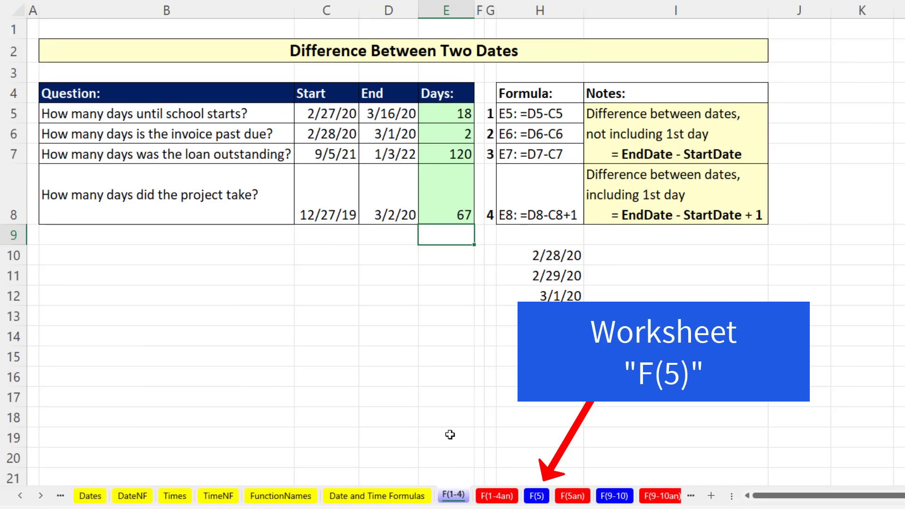
{"action": "left_click", "coordinate": [537, 496]}
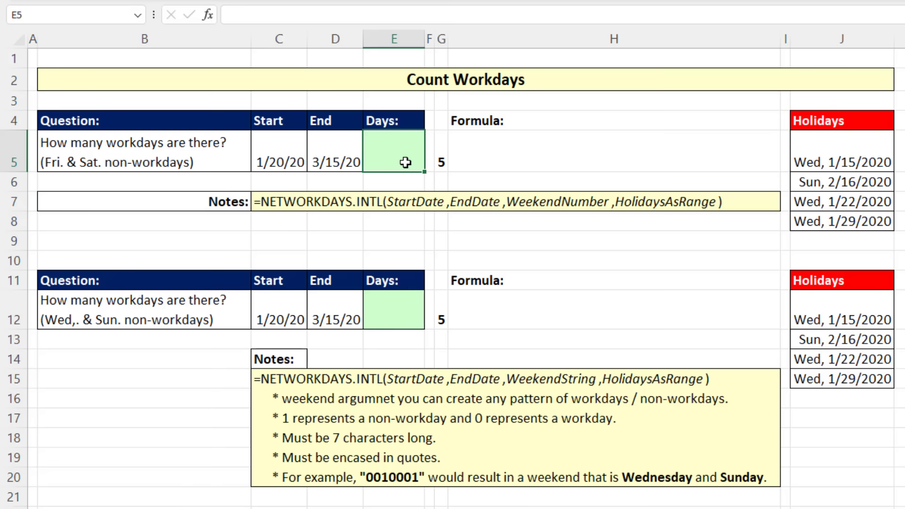
Start a NETWORKDAYS.INTL formula in E5 with C5 as the start date and D5 as the end date
{"action": "type", "text": "=net"}
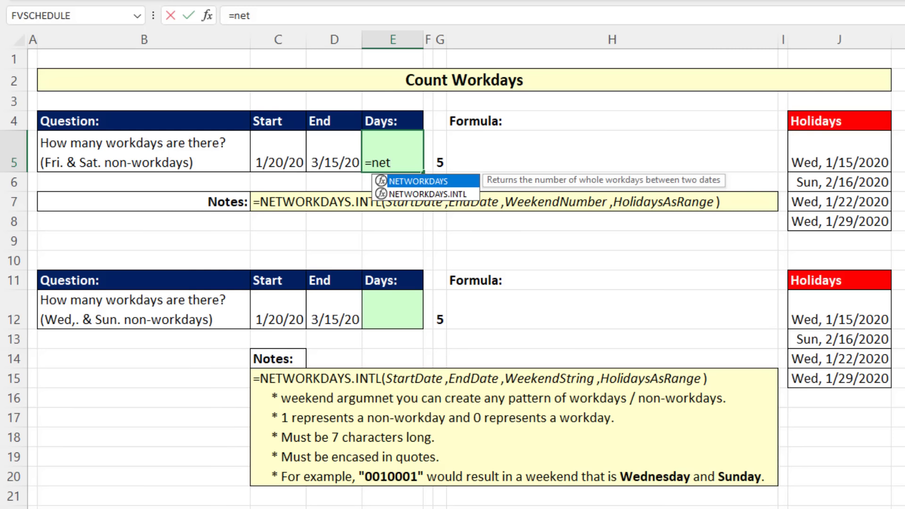
{"action": "key", "text": "Down"}
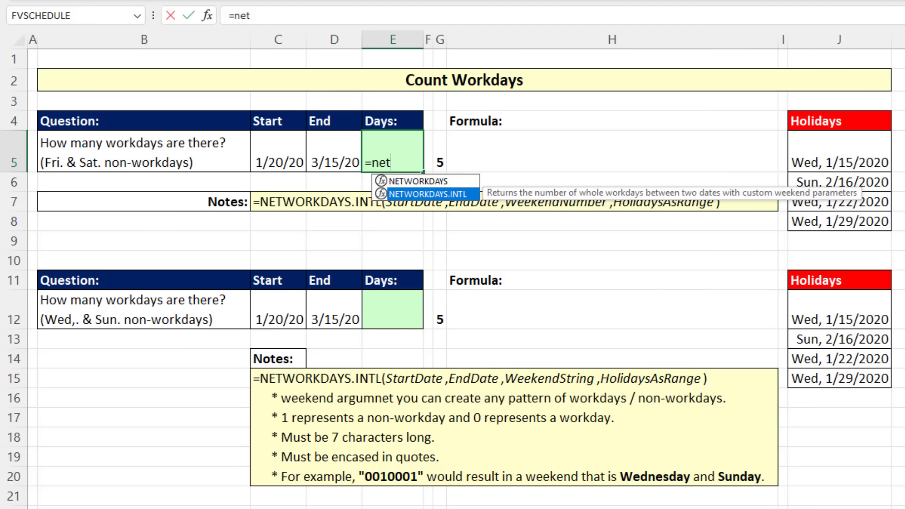
{"action": "key", "text": "Tab"}
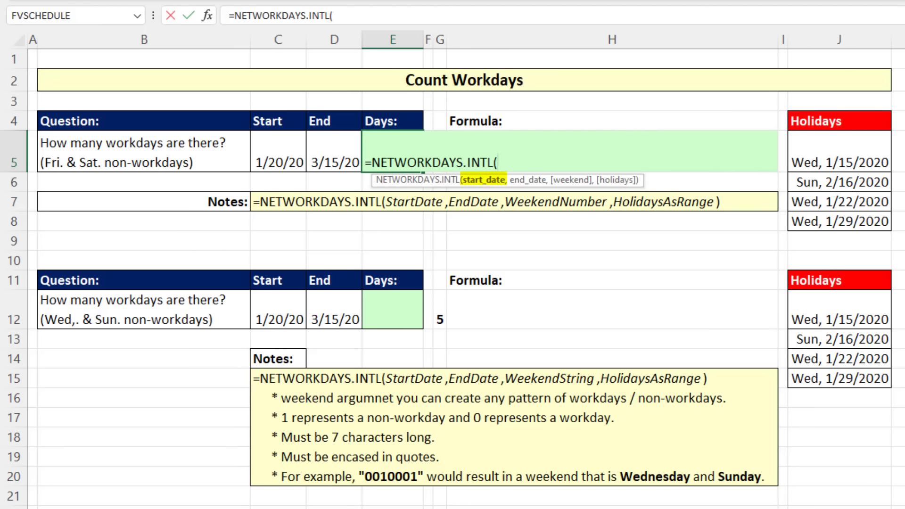
{"action": "key", "text": "Left"}
{"action": "key", "text": "Left"}
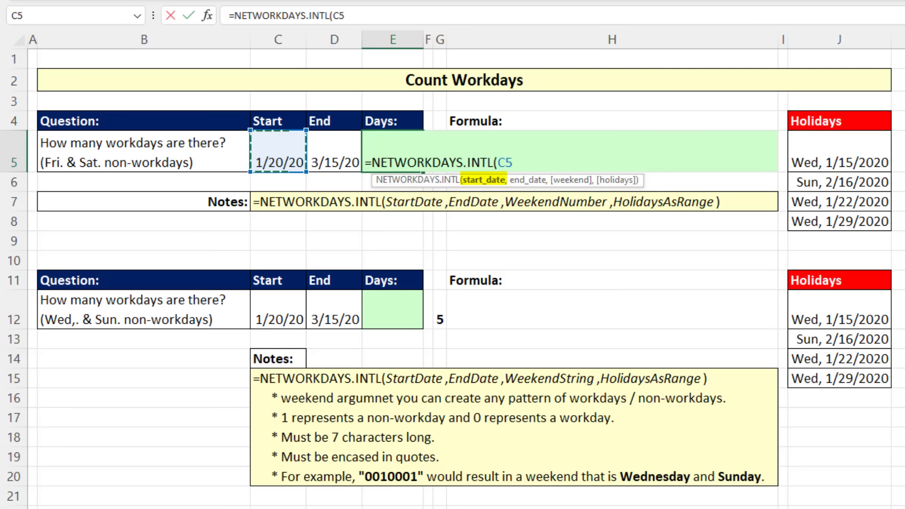
{"action": "type", "text": ","}
{"action": "key", "text": "Left"}
{"action": "type", "text": ","}
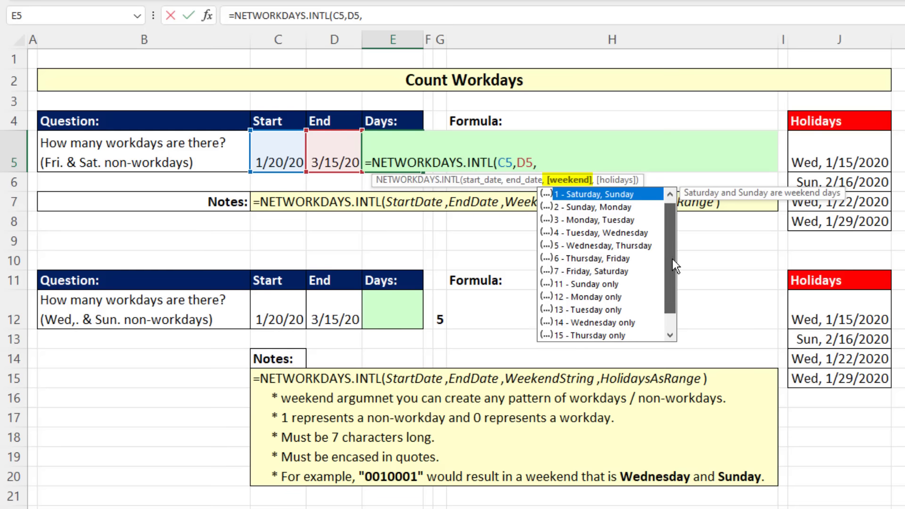
Complete the E5 formula with weekend option 7 - Friday, Saturday and the holiday range J5:J8
{"action": "scroll", "coordinate": [672, 259], "scroll_direction": "down", "scroll_amount": 1}
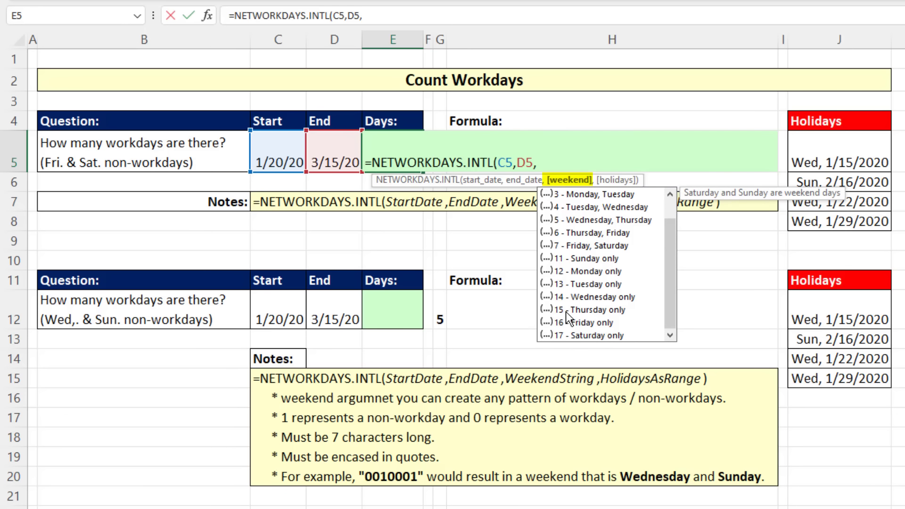
{"action": "scroll", "coordinate": [603, 318], "scroll_direction": "up", "scroll_amount": 1}
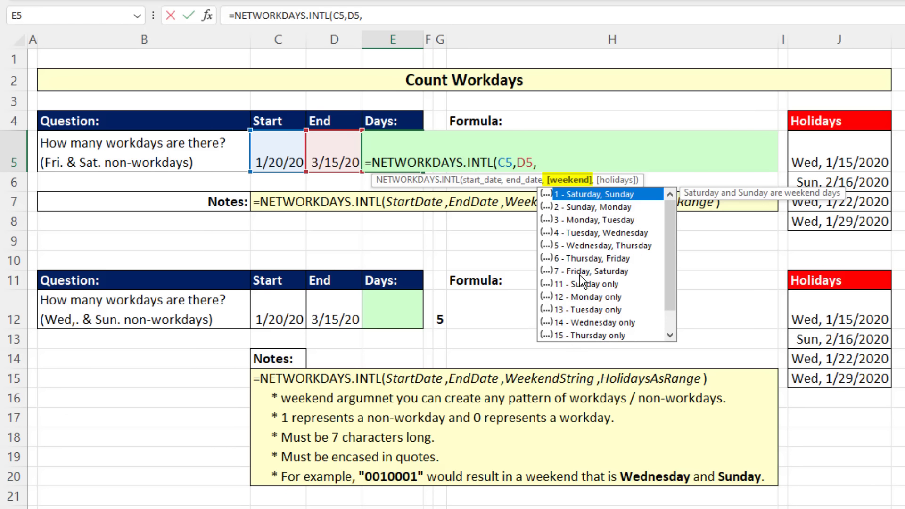
{"action": "left_click", "coordinate": [576, 272]}
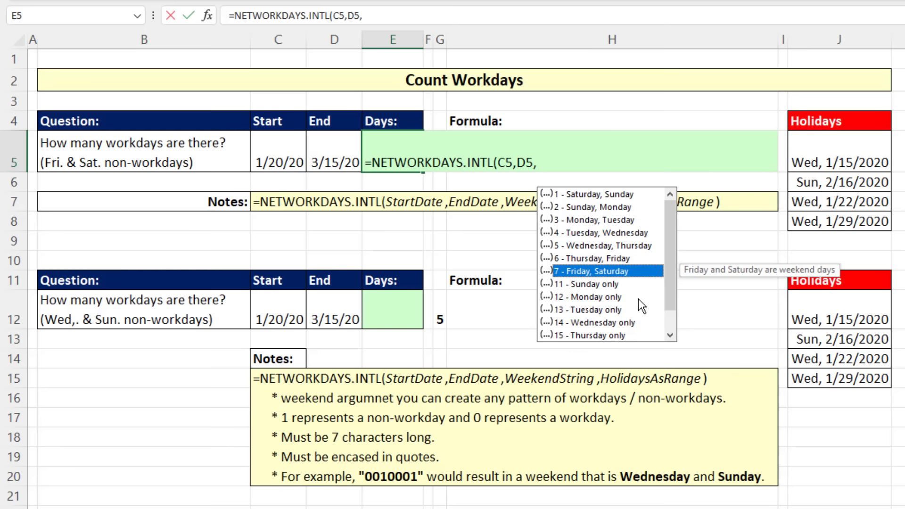
{"action": "key", "text": "Tab"}
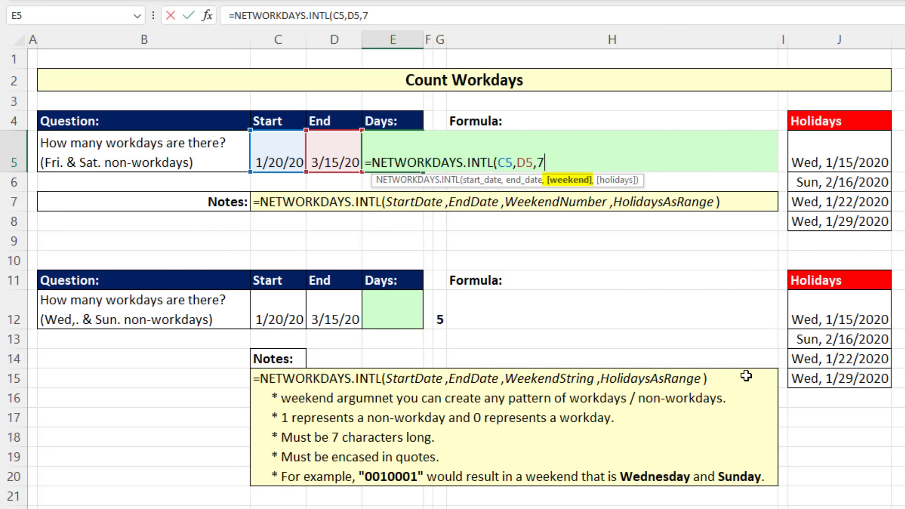
{"action": "type", "text": ","}
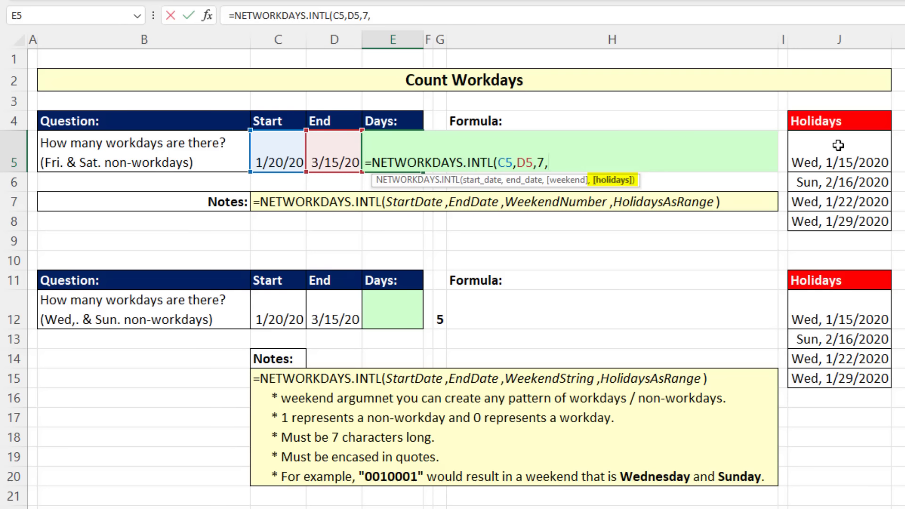
{"action": "left_click_drag", "start_coordinate": [839, 144], "coordinate": [837, 226]}
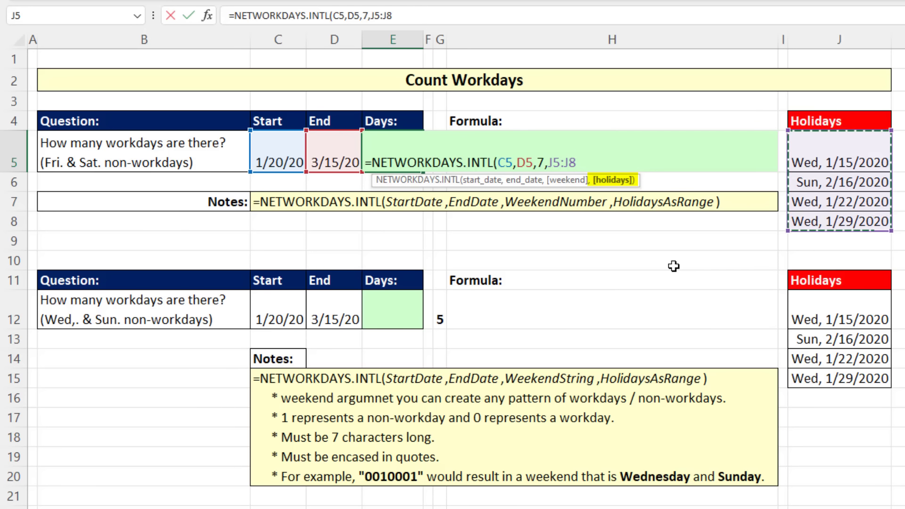
{"action": "type", "text": ")"}
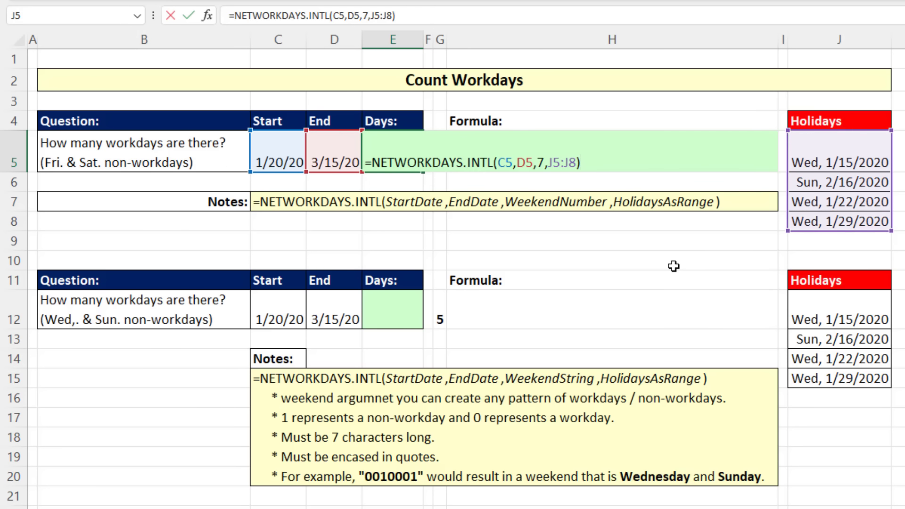
{"action": "key", "text": "Return"}
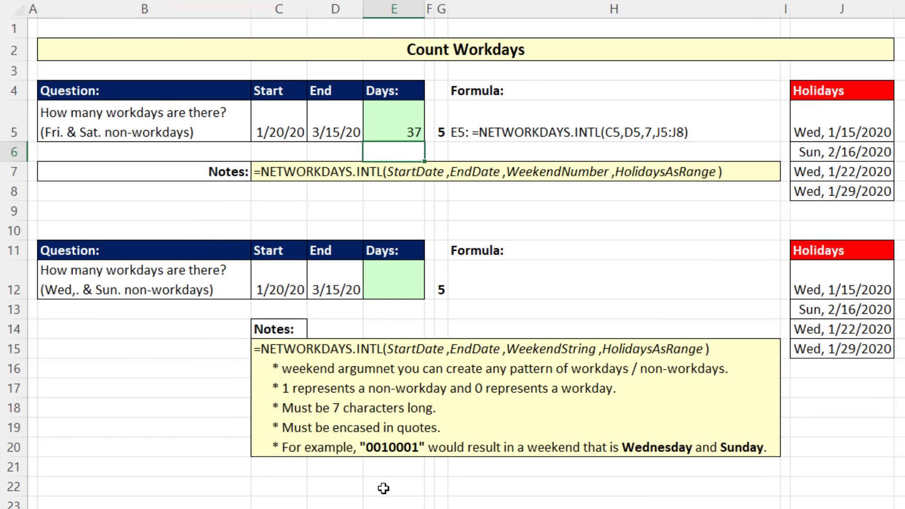
Start a NETWORKDAYS.INTL formula in E12 with C12 as the start date and D12 as the end date
{"action": "left_click", "coordinate": [402, 281]}
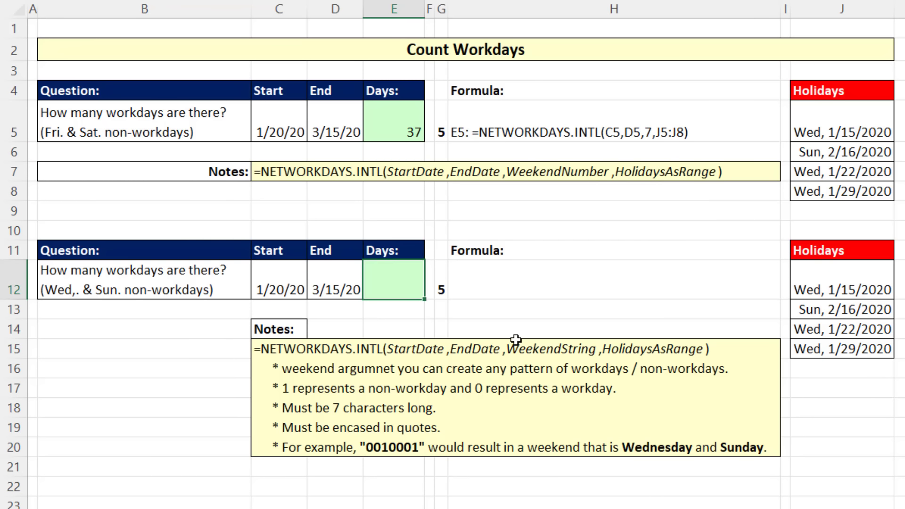
{"action": "type", "text": "=net"}
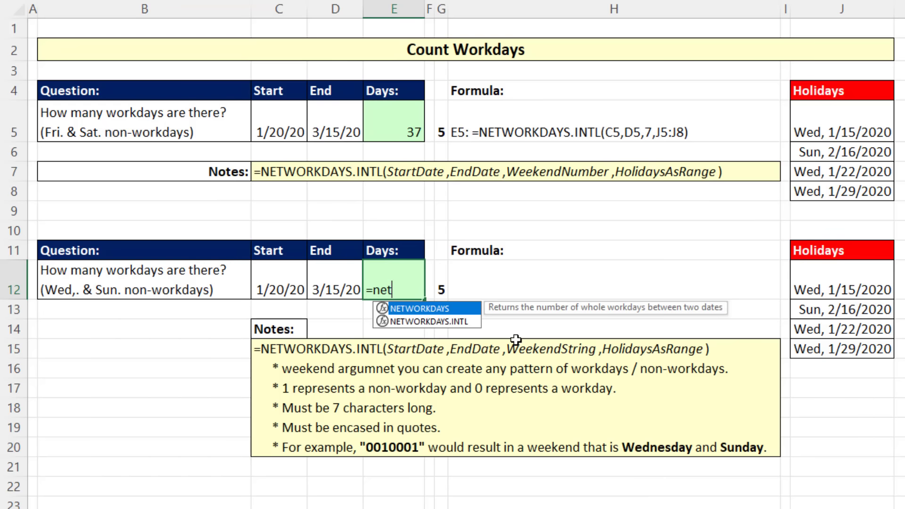
{"action": "key", "text": "Down"}
{"action": "key", "text": "Tab"}
{"action": "key", "text": "Left"}
{"action": "key", "text": "Left"}
{"action": "key", "text": "Left"}
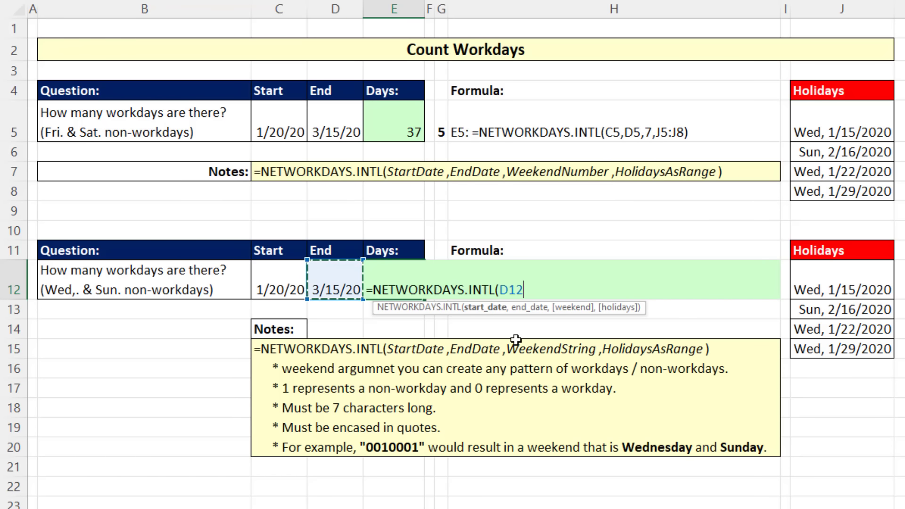
{"action": "key", "text": "Right"}
{"action": "type", "text": ","}
{"action": "key", "text": "Left"}
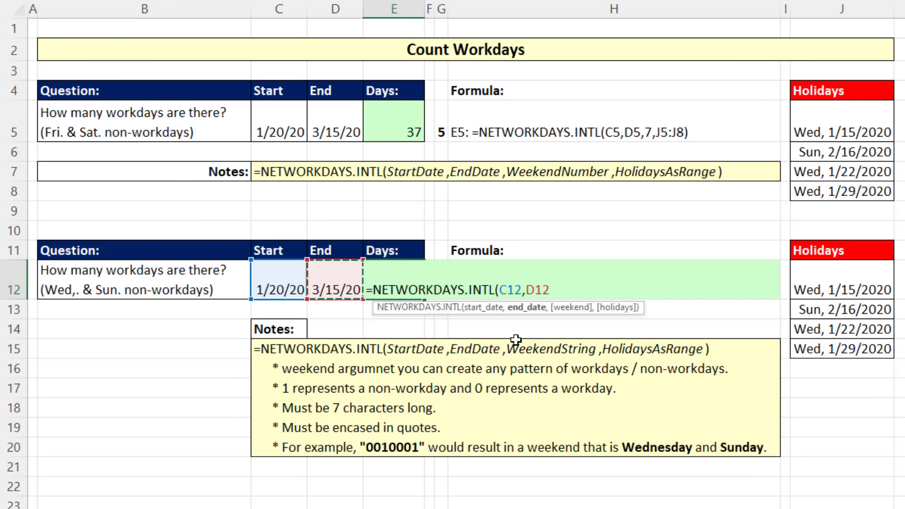
{"action": "type", "text": ","}
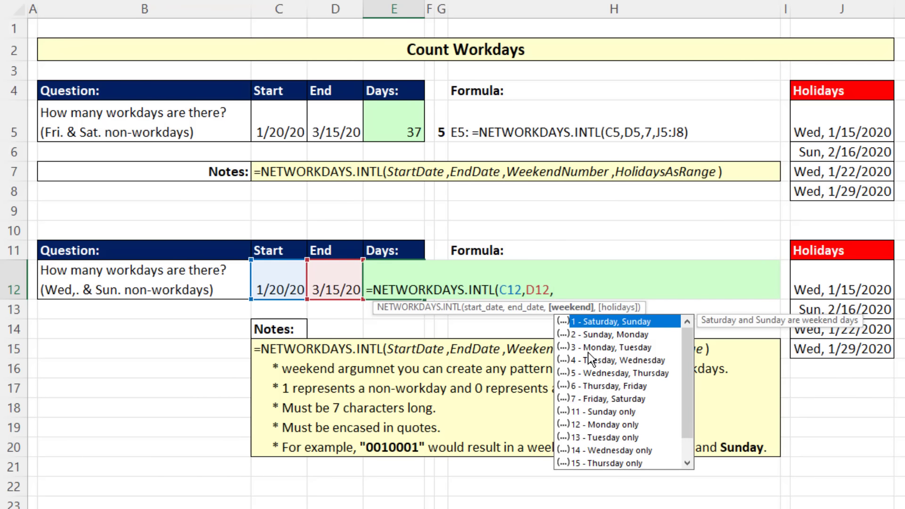
Complete the E12 formula with the weekend string "0010001" for Wednesday and Sunday and the holiday range J12:J15
{"action": "type", "text": "\"0010001\""}
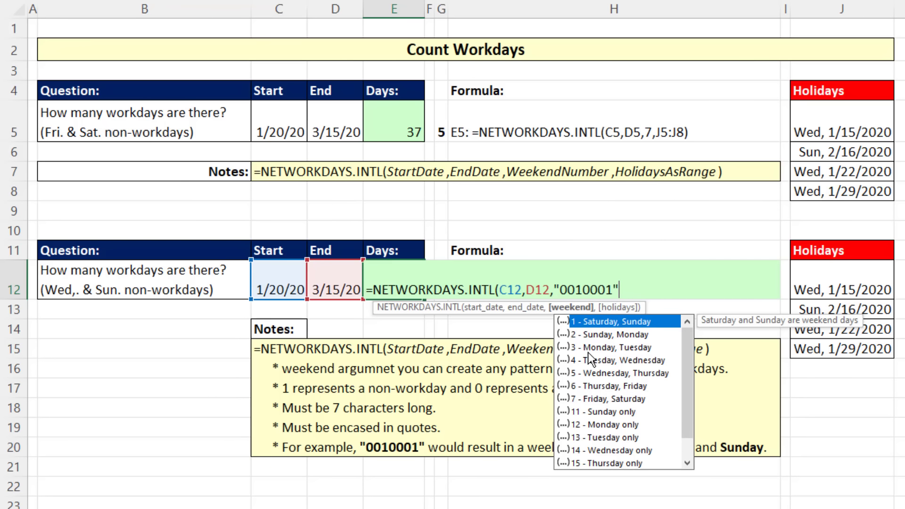
{"action": "type", "text": ","}
{"action": "left_click_drag", "start_coordinate": [857, 279], "coordinate": [857, 349]}
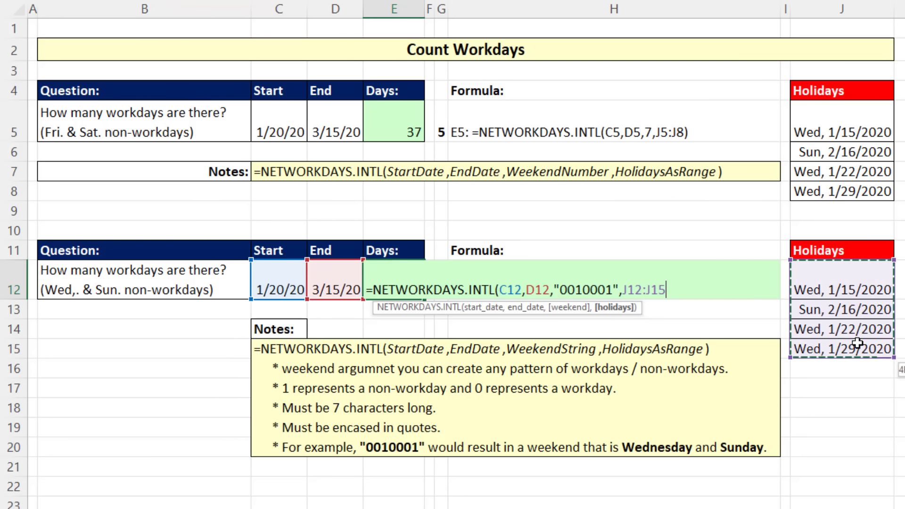
{"action": "type", "text": ")"}
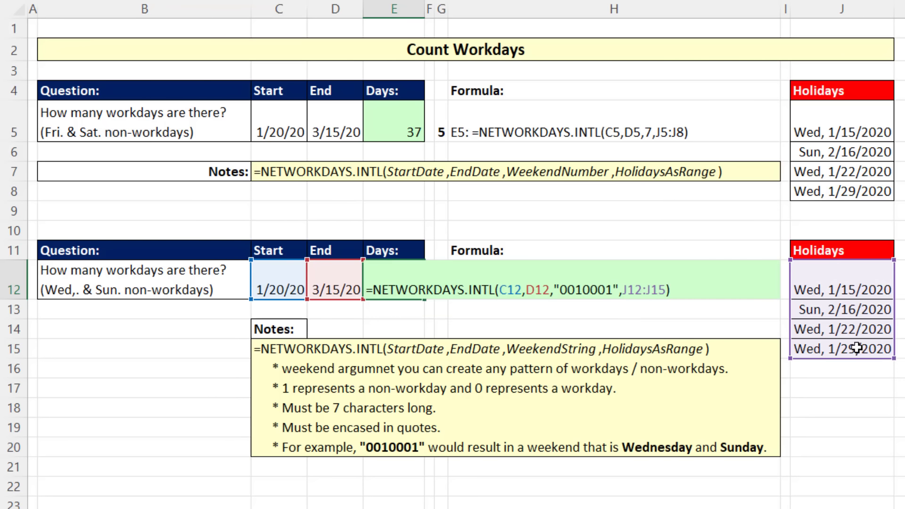
{"action": "key", "text": "Return"}
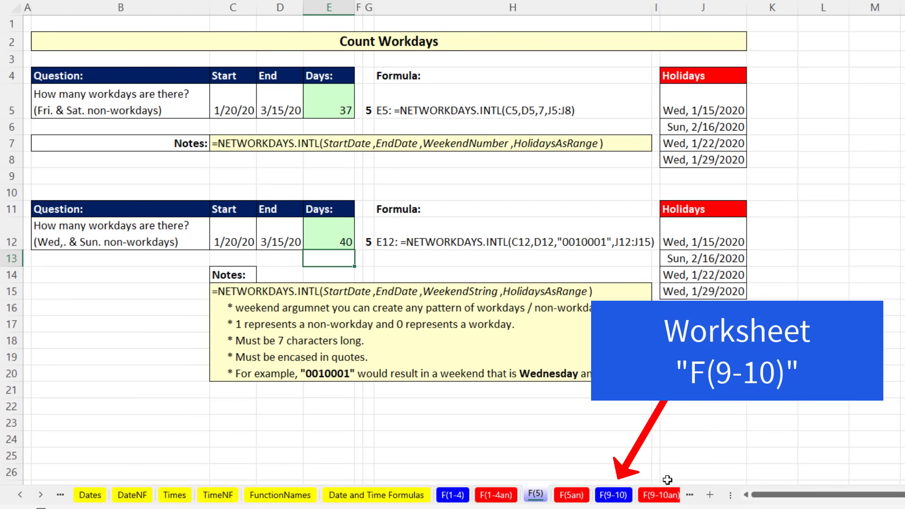
On the F(9-10) worksheet, calculate the loan's due date in E5 with the formula =C5+D5
{"action": "left_click", "coordinate": [614, 495]}
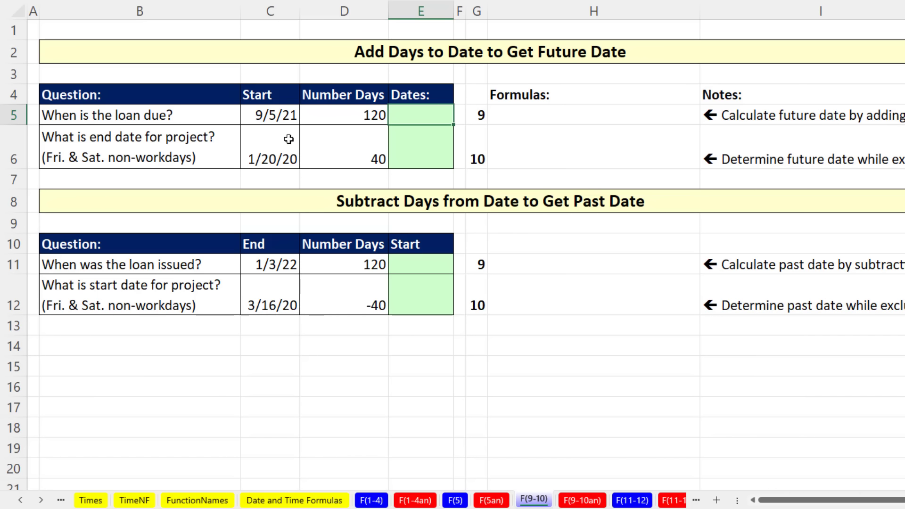
{"action": "left_click", "coordinate": [278, 116]}
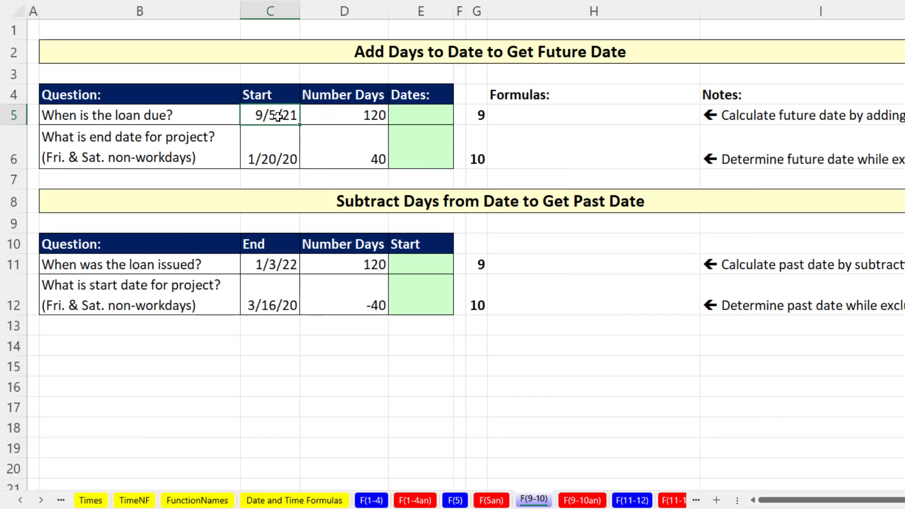
{"action": "left_click", "coordinate": [342, 120]}
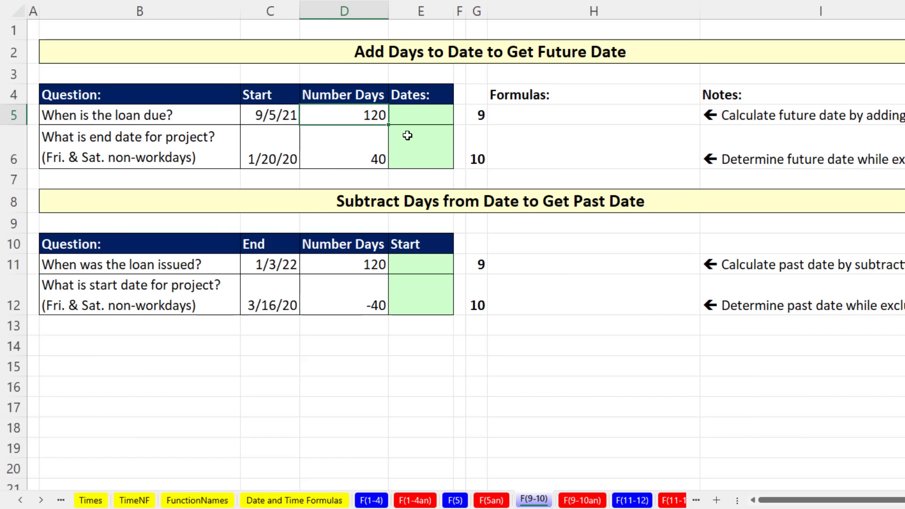
{"action": "left_click", "coordinate": [413, 110]}
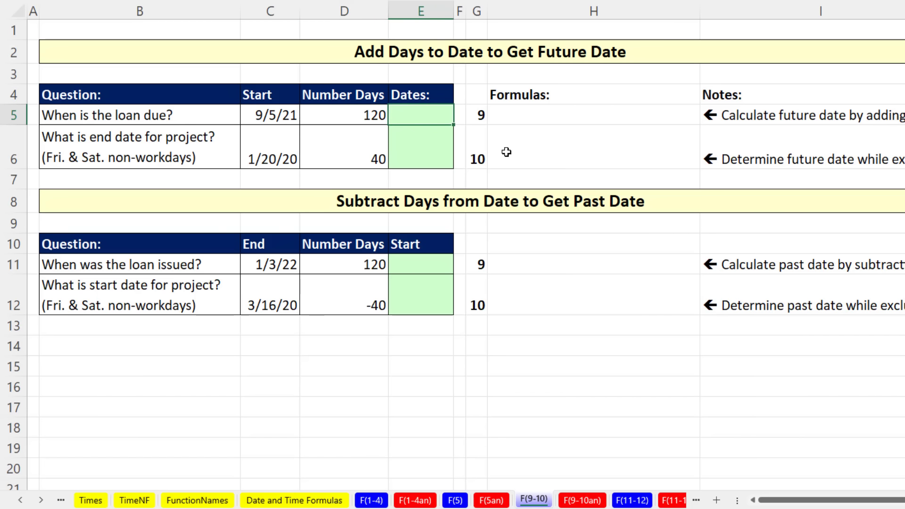
{"action": "type", "text": "="}
{"action": "key", "text": "Left"}
{"action": "key", "text": "Left"}
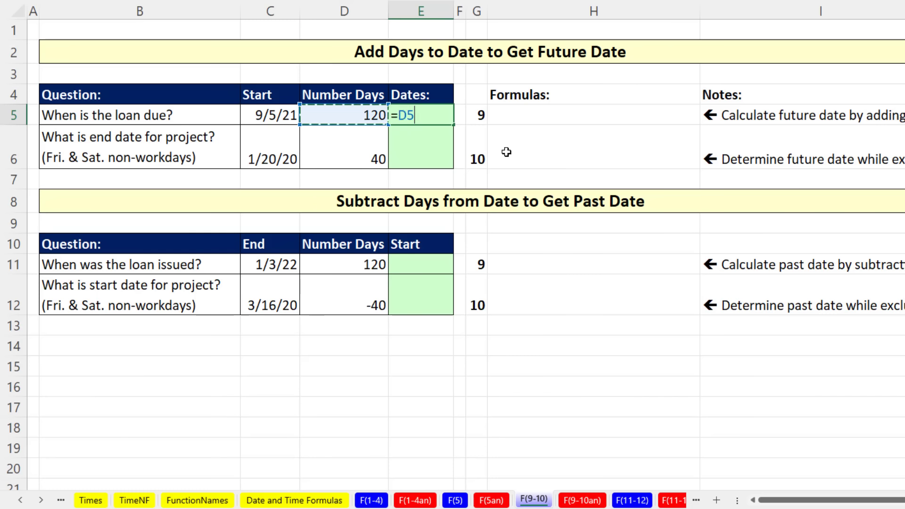
{"action": "type", "text": "+"}
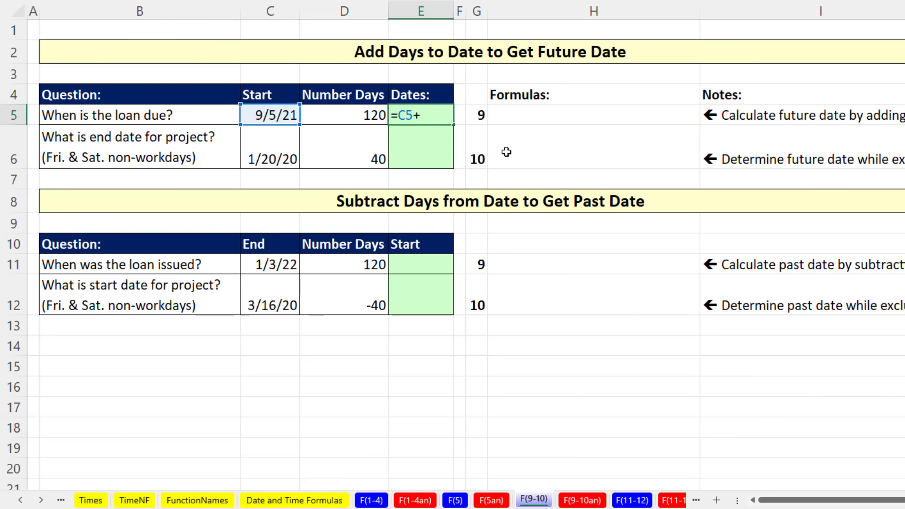
{"action": "key", "text": "Left"}
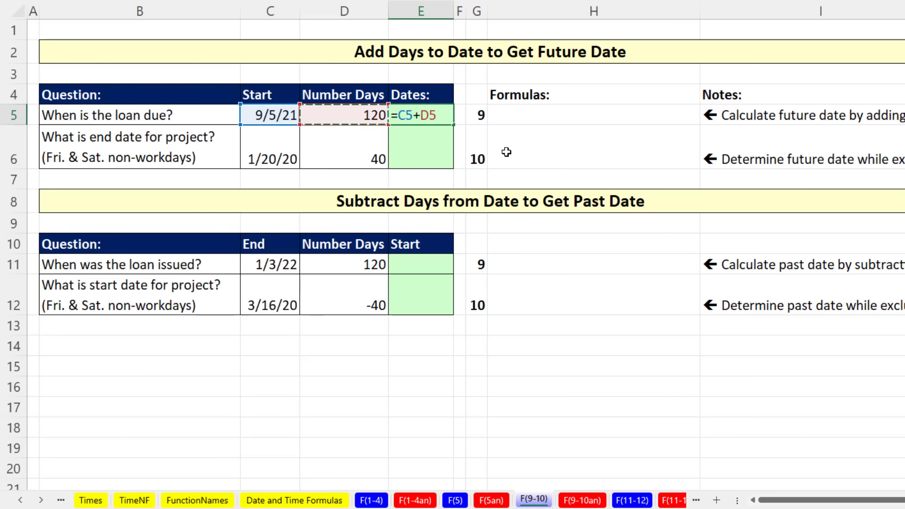
{"action": "key", "text": "Return"}
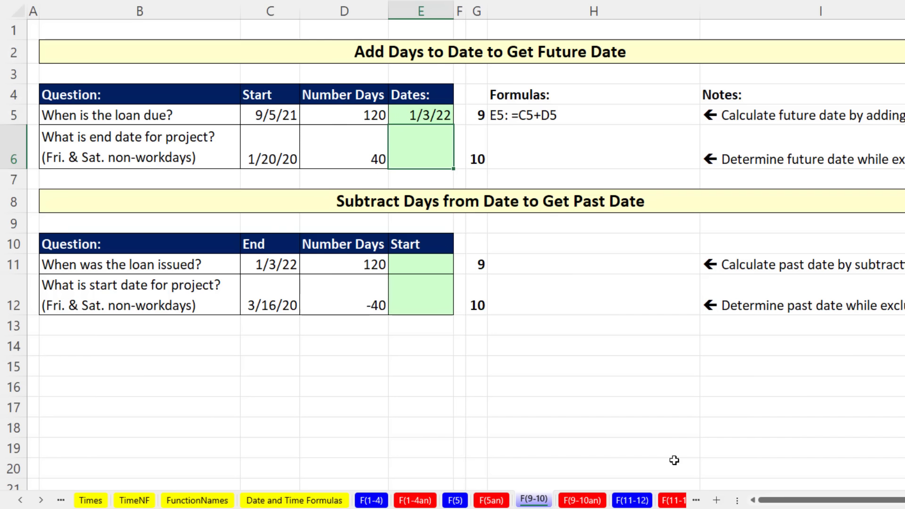
Start a WORKDAY.INTL formula in E6 with C6 as the start date and D6 as the number of days
{"action": "type", "text": "work"}
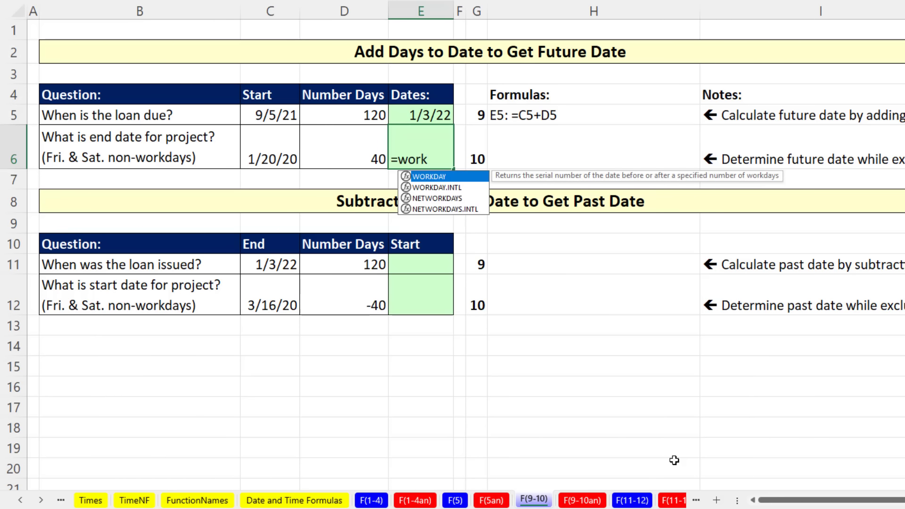
{"action": "key", "text": "Down"}
{"action": "key", "text": "Tab"}
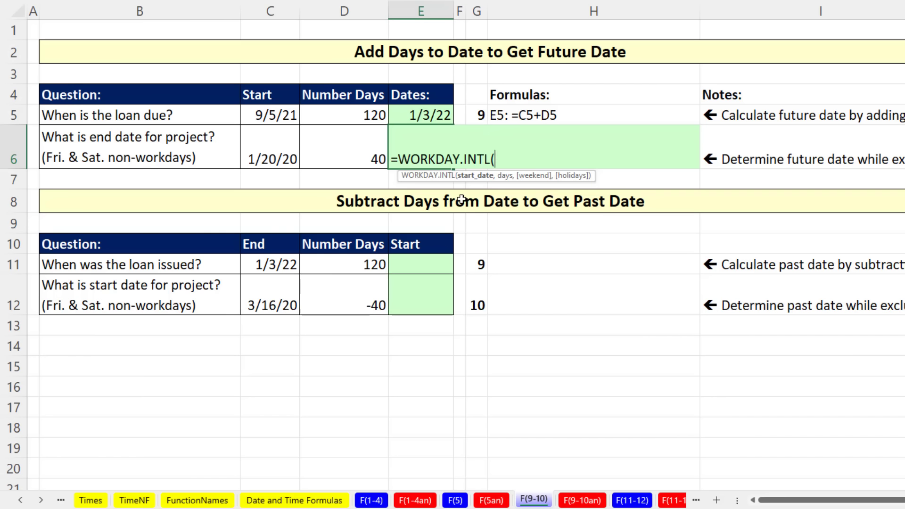
{"action": "left_click", "coordinate": [267, 152]}
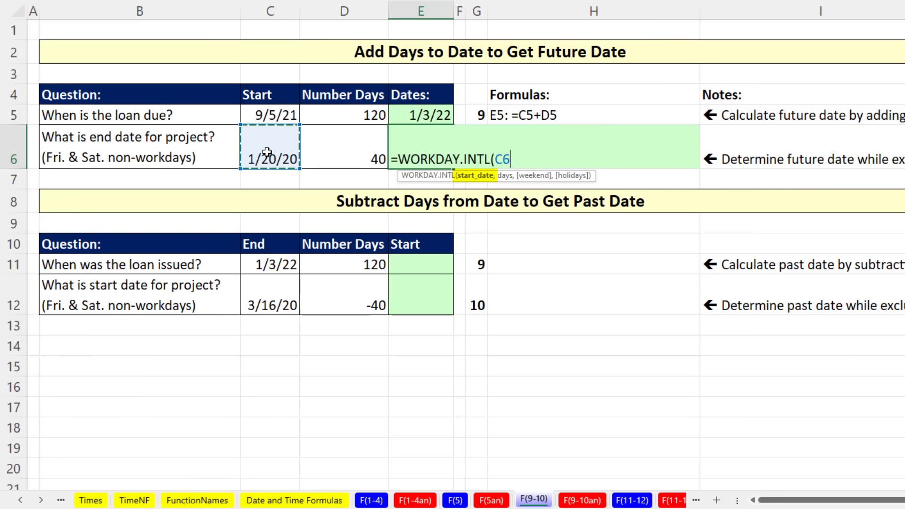
{"action": "type", "text": ","}
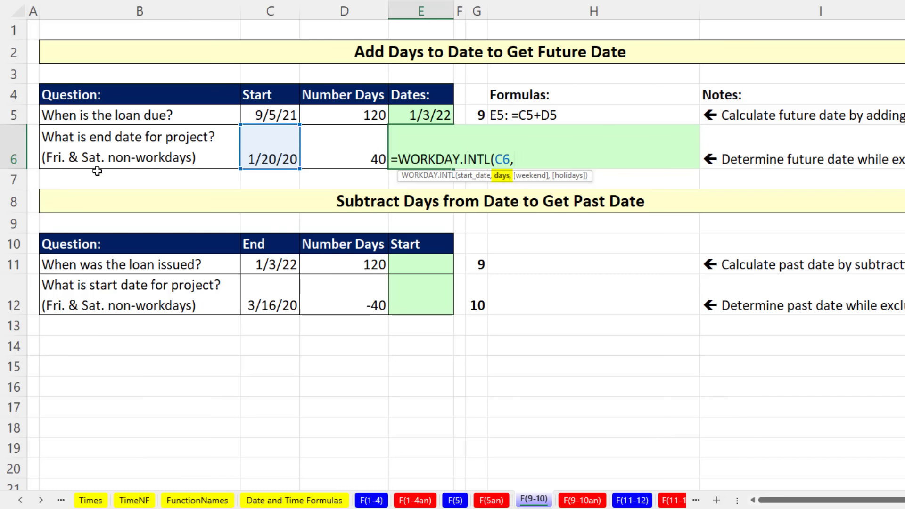
{"action": "left_click", "coordinate": [339, 135]}
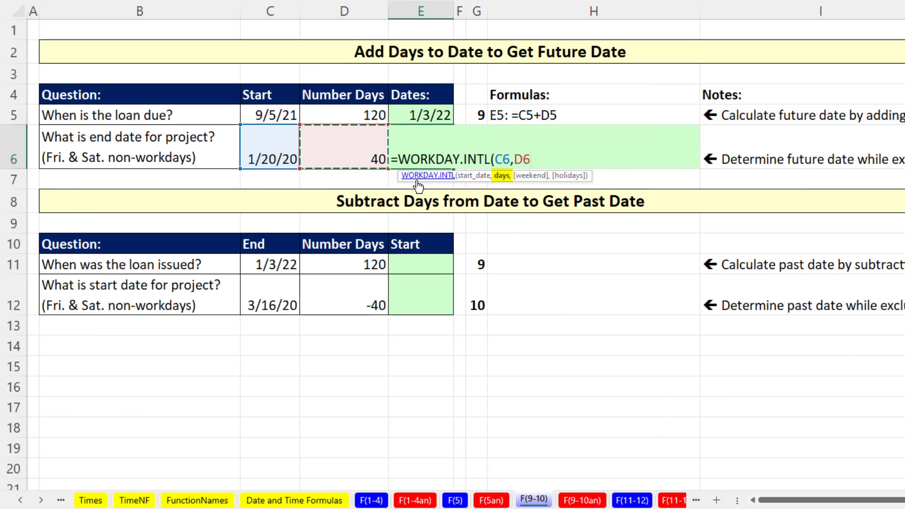
{"action": "type", "text": ","}
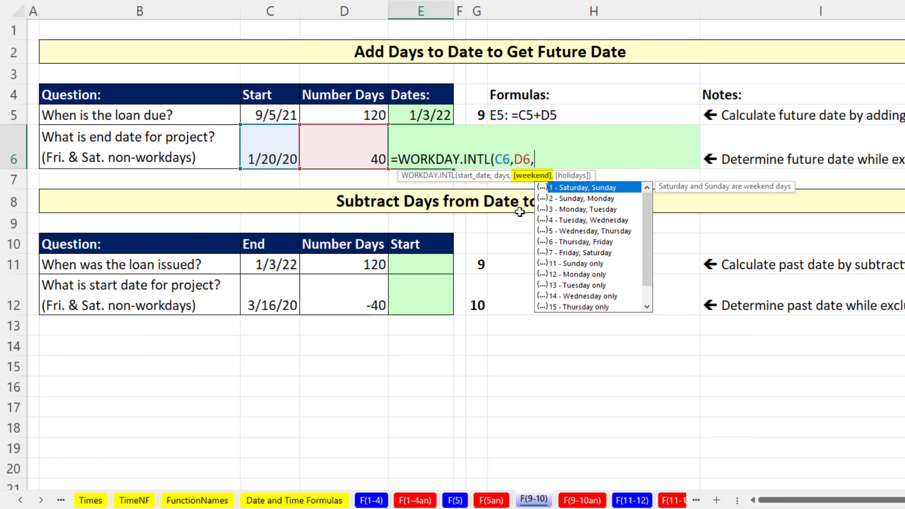
Complete the E6 project end date formula with weekend option 7 - Friday, Saturday and no holidays
{"action": "key", "text": "Down"}
{"action": "key", "text": "Down"}
{"action": "key", "text": "Down"}
{"action": "key", "text": "Down"}
{"action": "key", "text": "Down"}
{"action": "key", "text": "Down"}
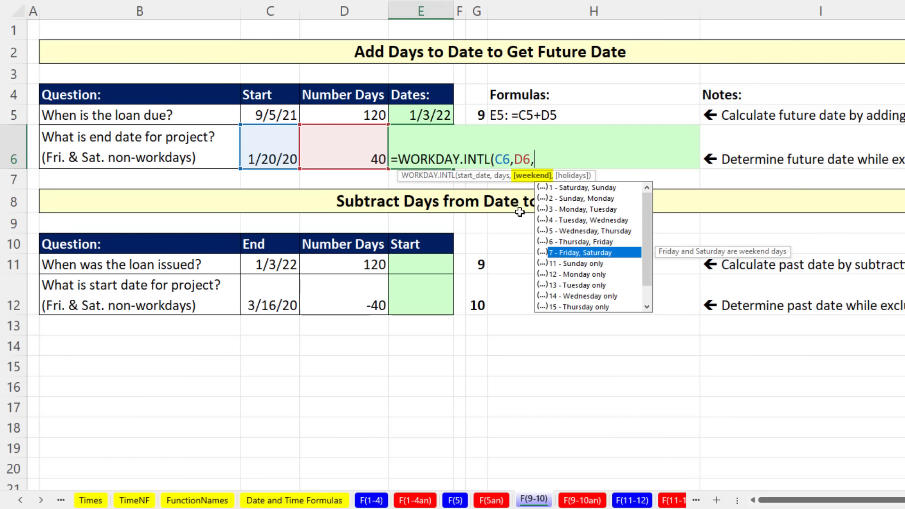
{"action": "key", "text": "Tab"}
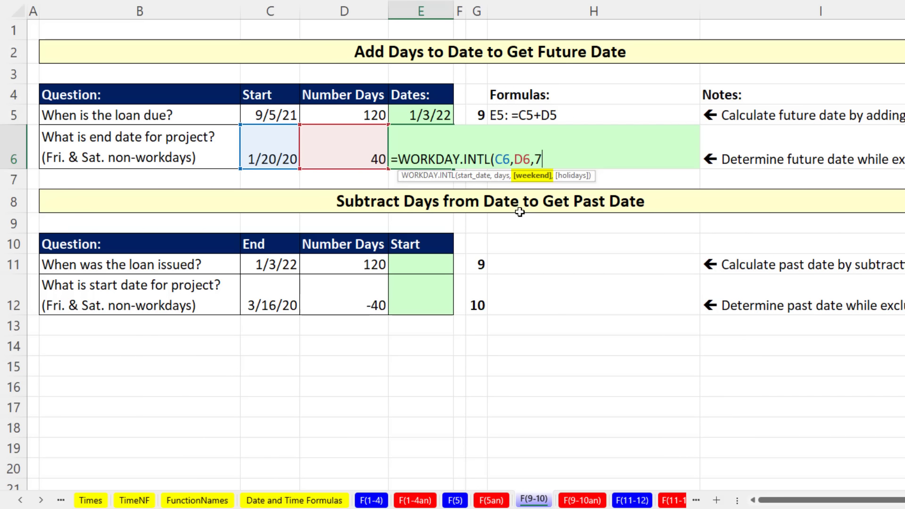
{"action": "type", "text": ")"}
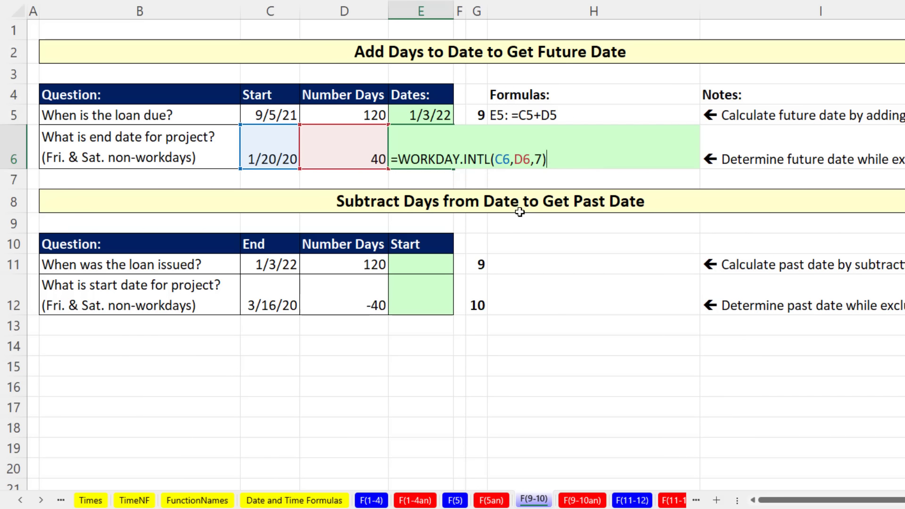
{"action": "key", "text": "Return"}
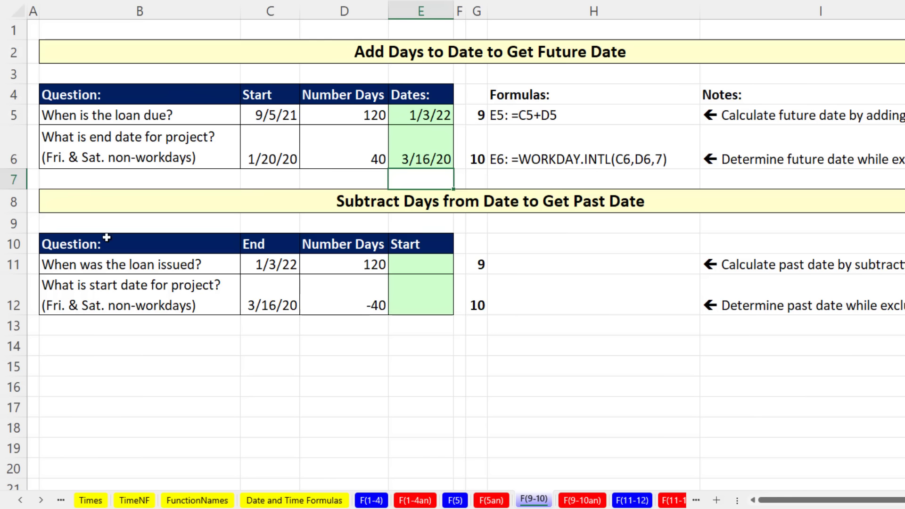
Calculate the date the loan was issued in E11 with the formula =C11-D11
{"action": "left_click", "coordinate": [281, 268]}
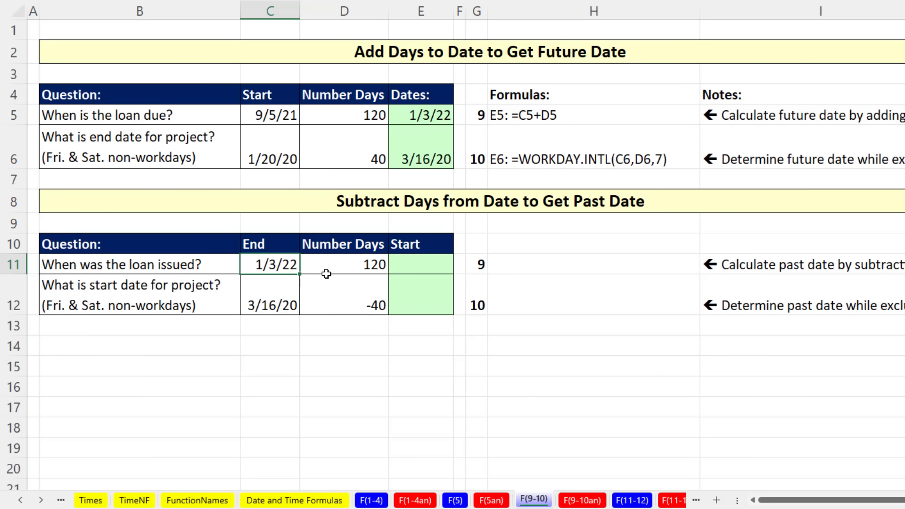
{"action": "left_click", "coordinate": [426, 262]}
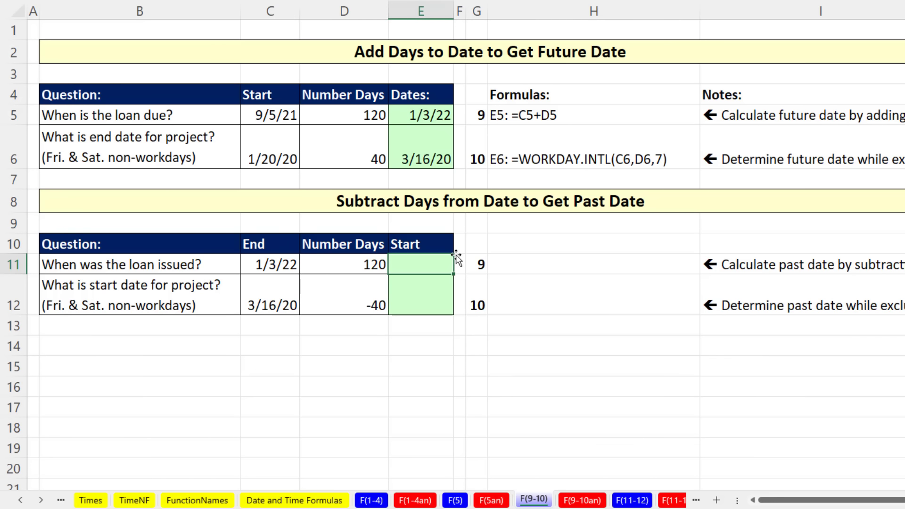
{"action": "type", "text": "="}
{"action": "key", "text": "Left"}
{"action": "key", "text": "Left"}
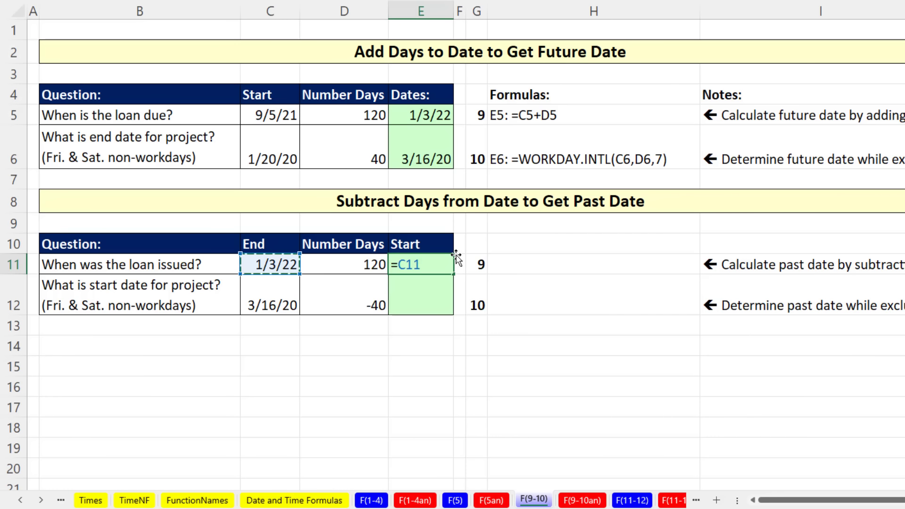
{"action": "type", "text": "-"}
{"action": "key", "text": "Left"}
{"action": "key", "text": "Return"}
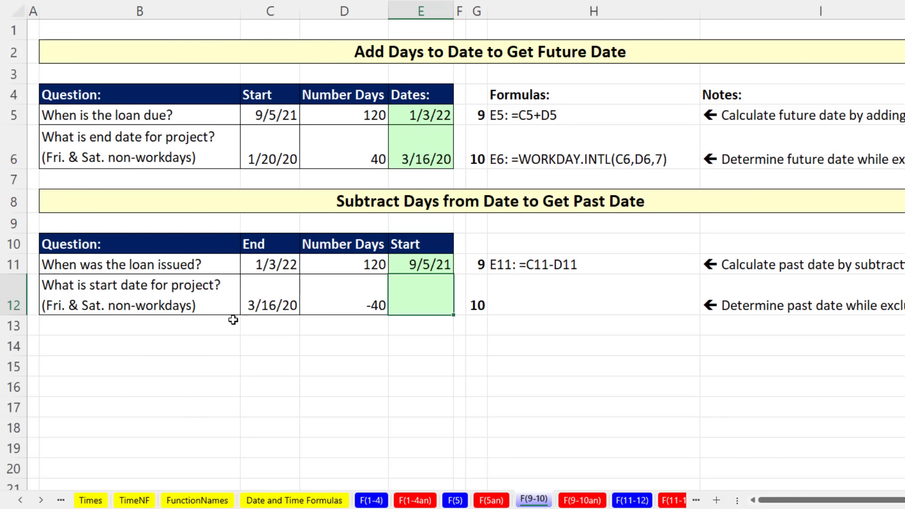
Calculate the project's start date in E12 with the formula =WORKDAY.INTL(C12,D12,7), treating Friday and Saturday as non-workdays
{"action": "left_click", "coordinate": [272, 301]}
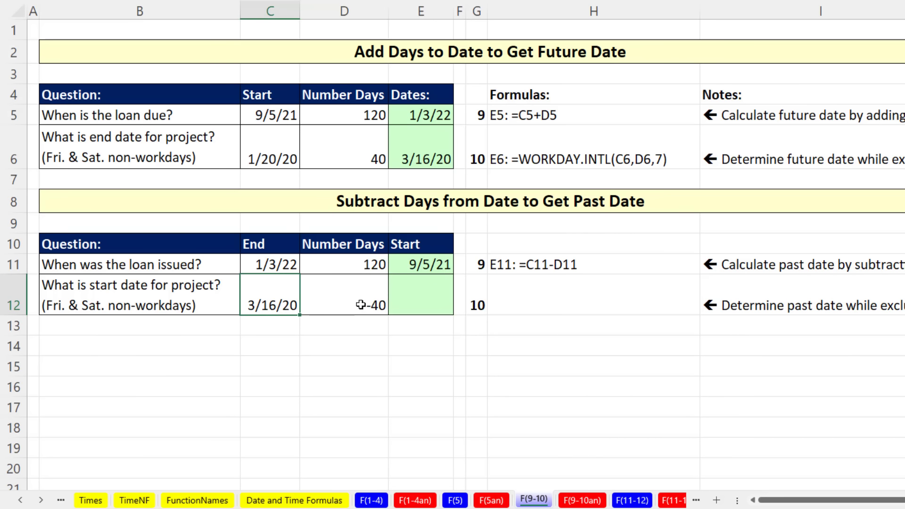
{"action": "left_click", "coordinate": [422, 304]}
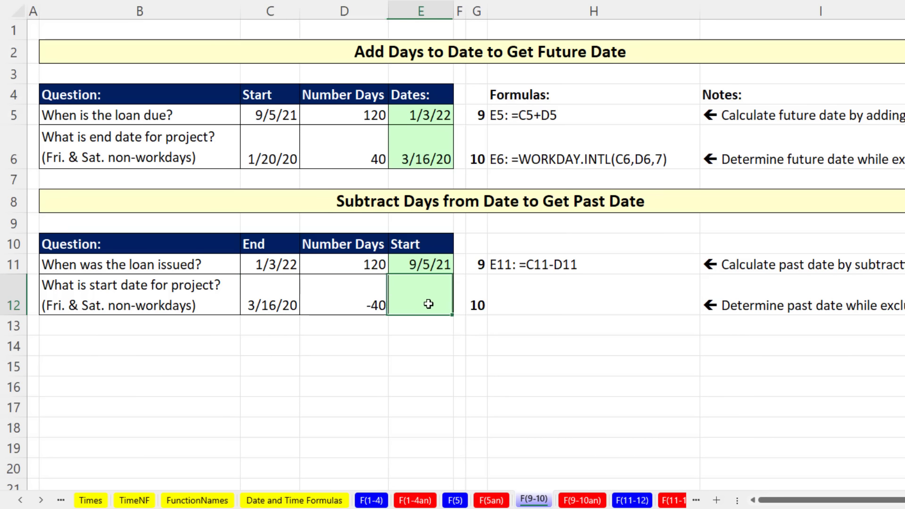
{"action": "type", "text": "=work"}
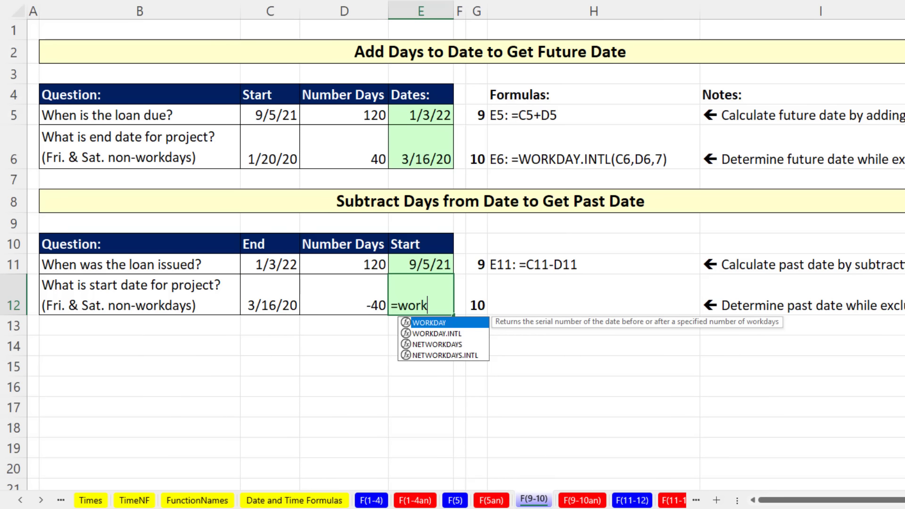
{"action": "key", "text": "Down"}
{"action": "key", "text": "Tab"}
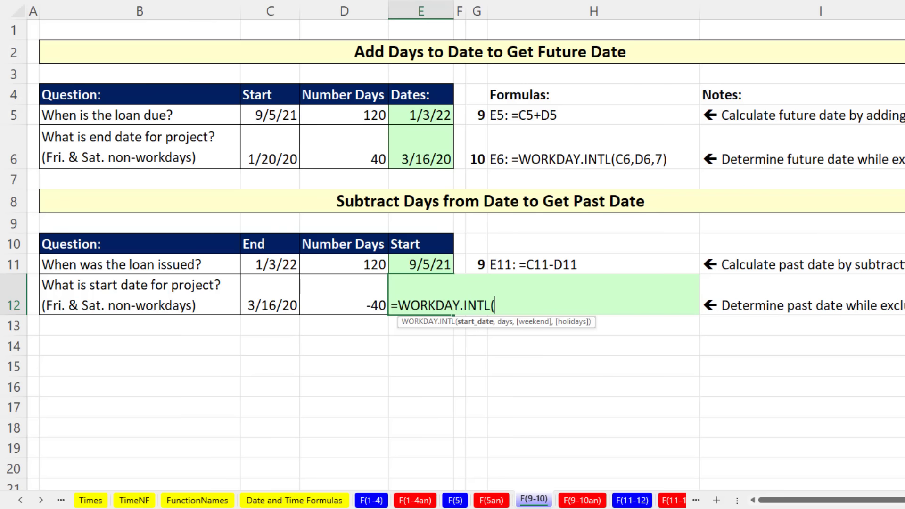
{"action": "left_click", "coordinate": [284, 305]}
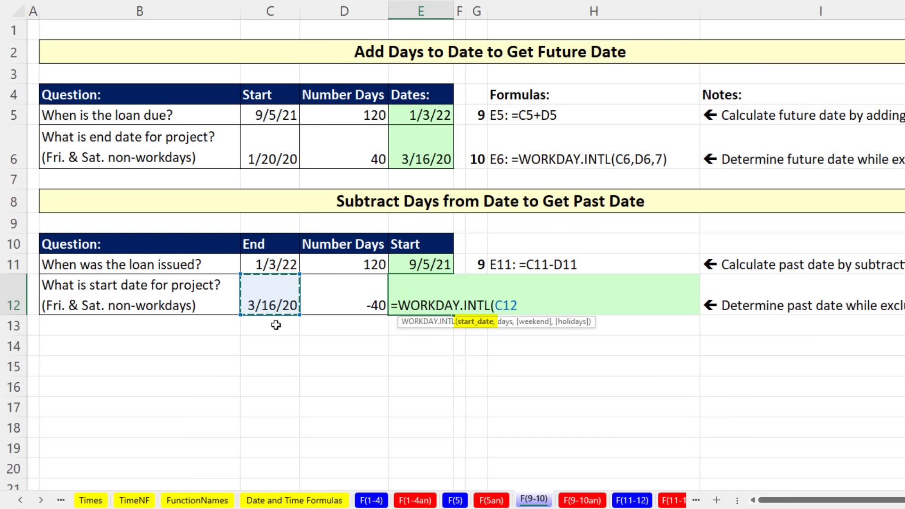
{"action": "type", "text": ","}
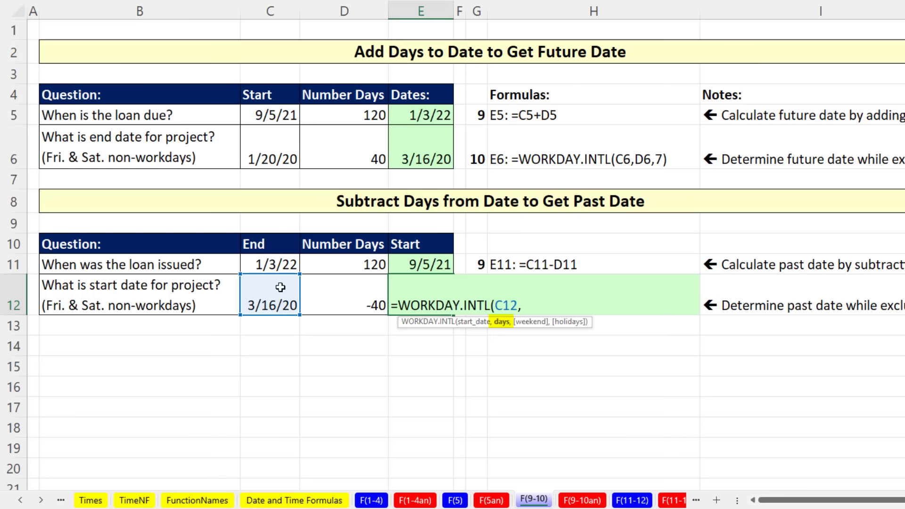
{"action": "left_click", "coordinate": [348, 299]}
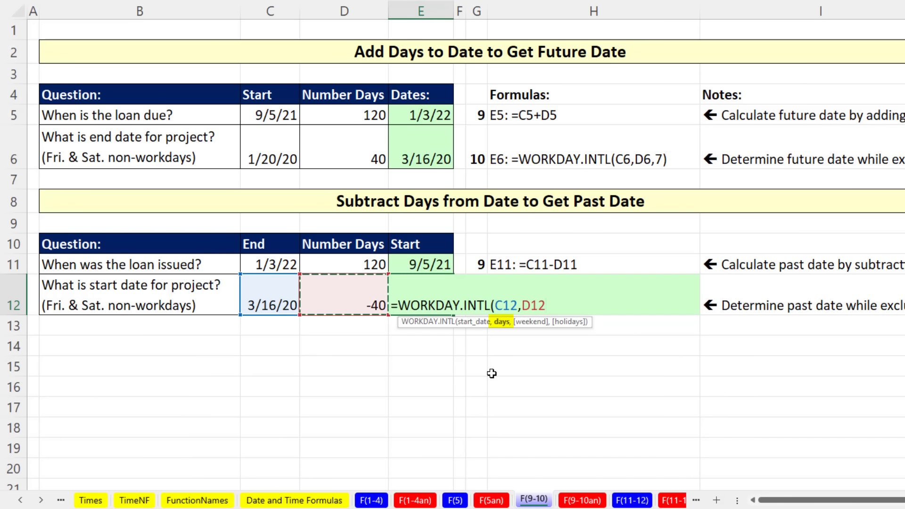
{"action": "type", "text": ","}
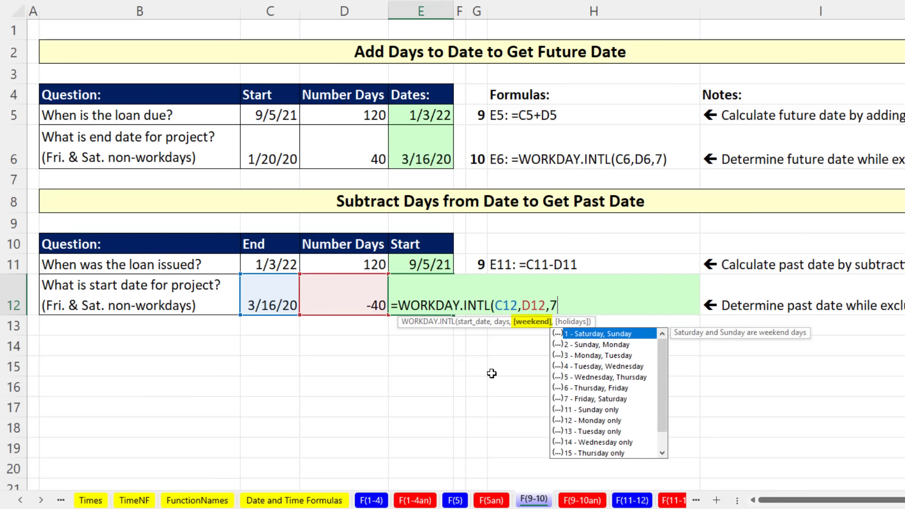
{"action": "type", "text": "7)"}
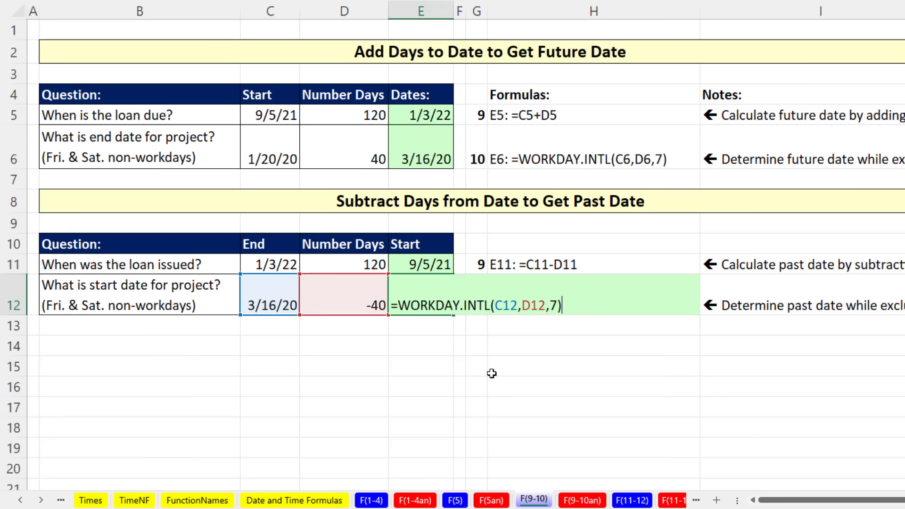
{"action": "key", "text": "Return"}
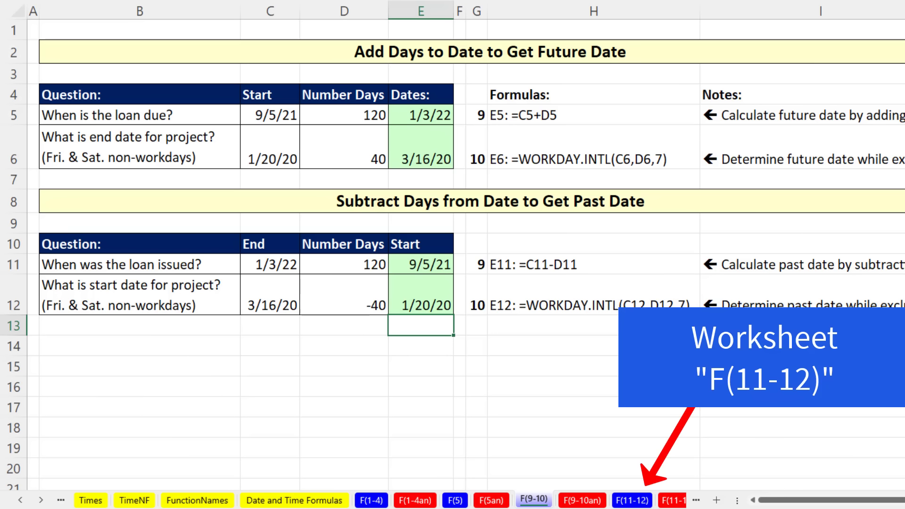
On the F(11-12) worksheet, calculate the pension plan's vesting date in E5 with the formula =EDATE(C5,D5)
{"action": "left_click", "coordinate": [633, 501]}
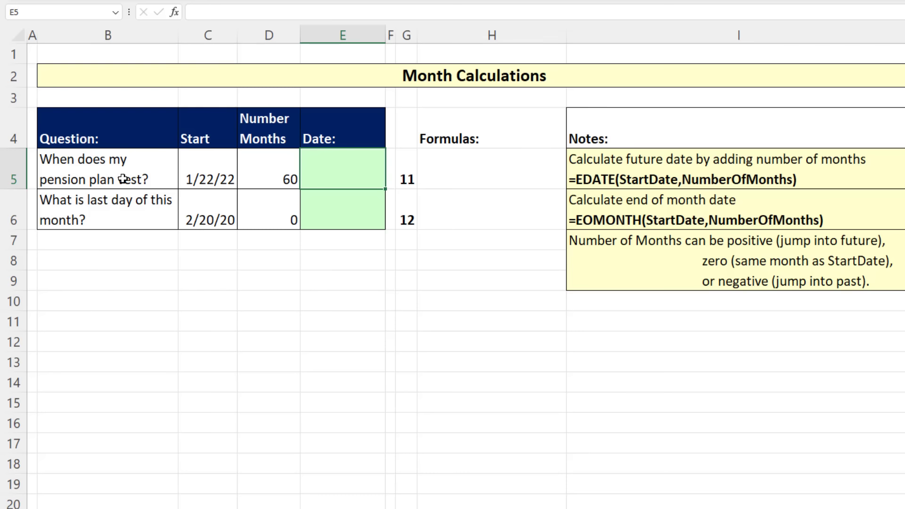
{"action": "left_click", "coordinate": [208, 174]}
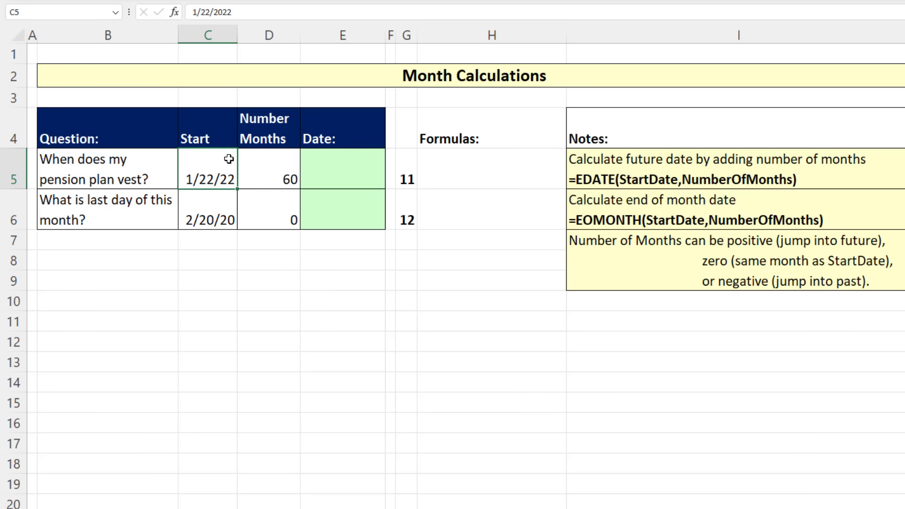
{"action": "left_click", "coordinate": [267, 176]}
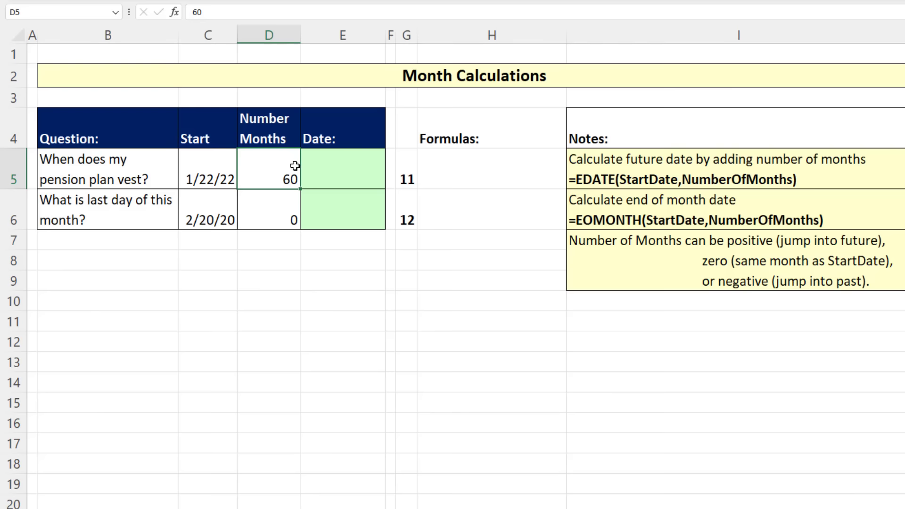
{"action": "left_click", "coordinate": [322, 168]}
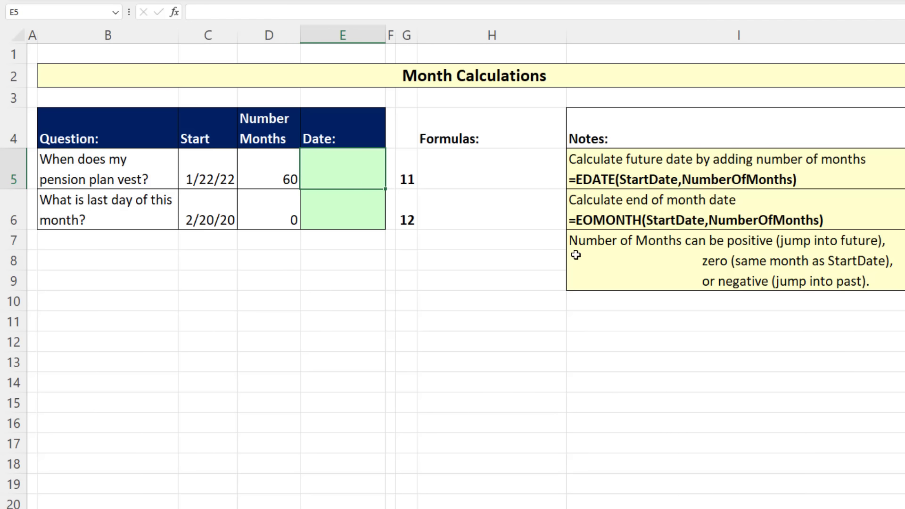
{"action": "type", "text": "=ed"}
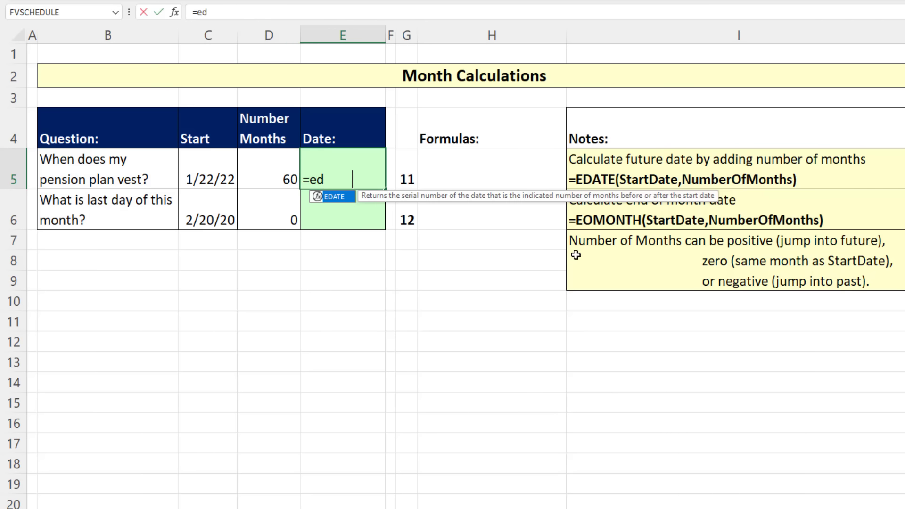
{"action": "key", "text": "Tab"}
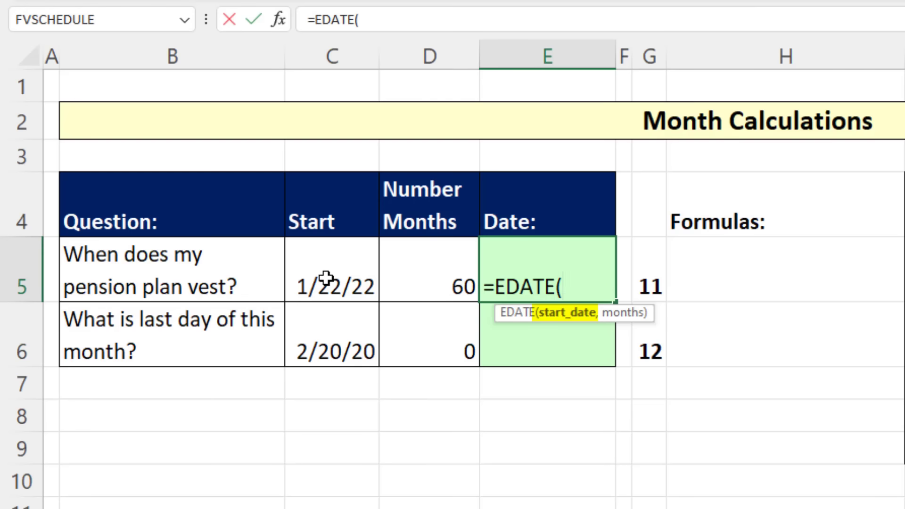
{"action": "left_click", "coordinate": [203, 178]}
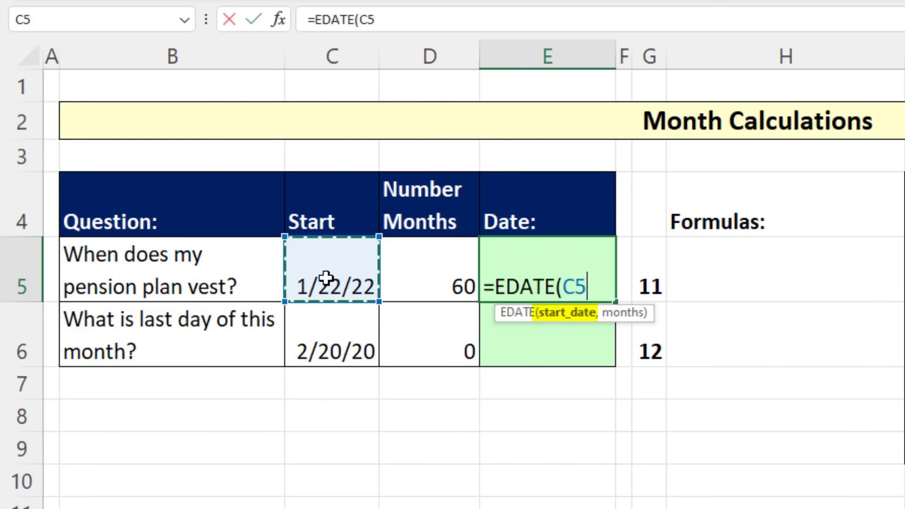
{"action": "type", "text": ","}
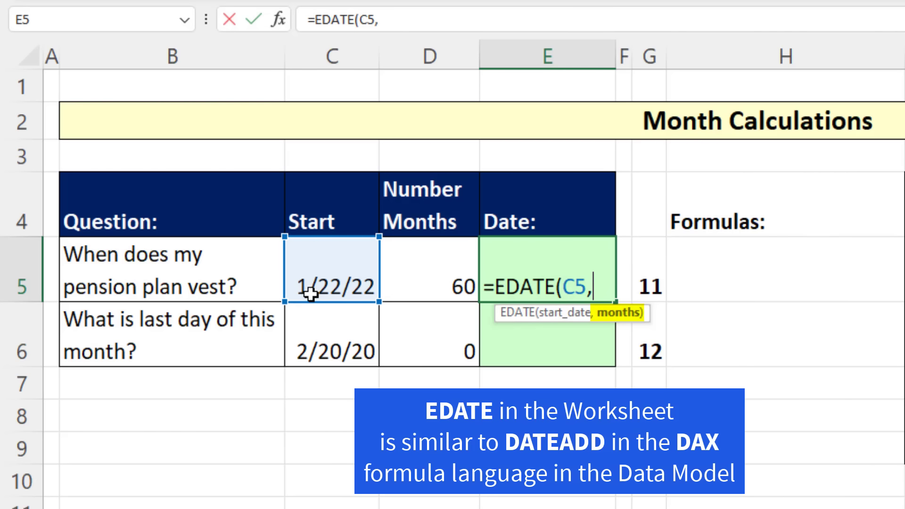
{"action": "left_click", "coordinate": [464, 286]}
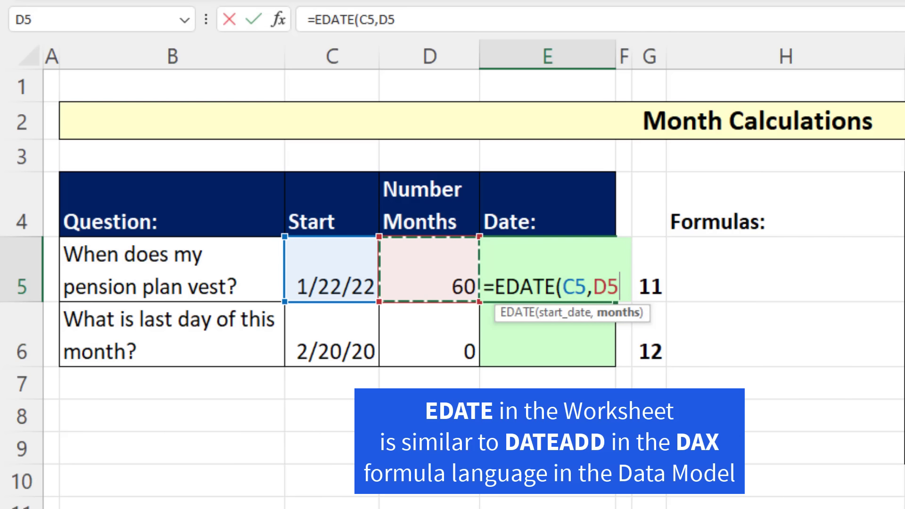
{"action": "type", "text": ")"}
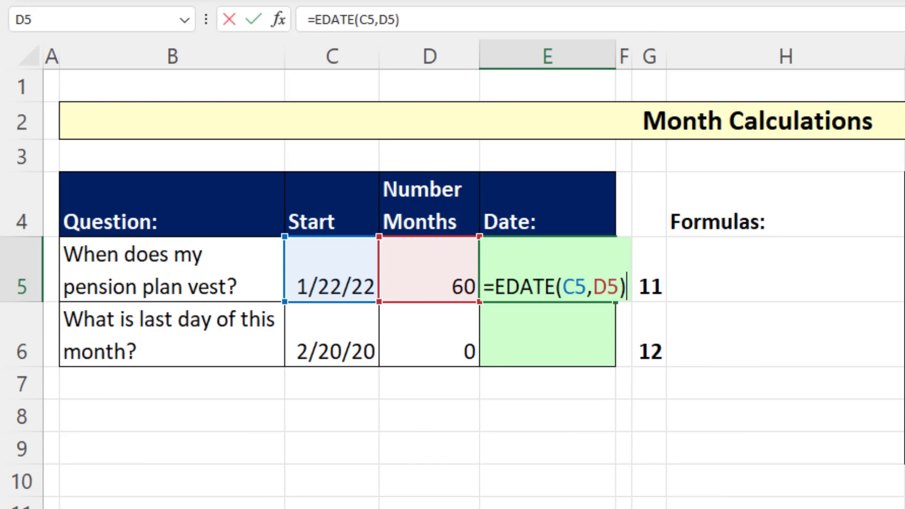
{"action": "key", "text": "Return"}
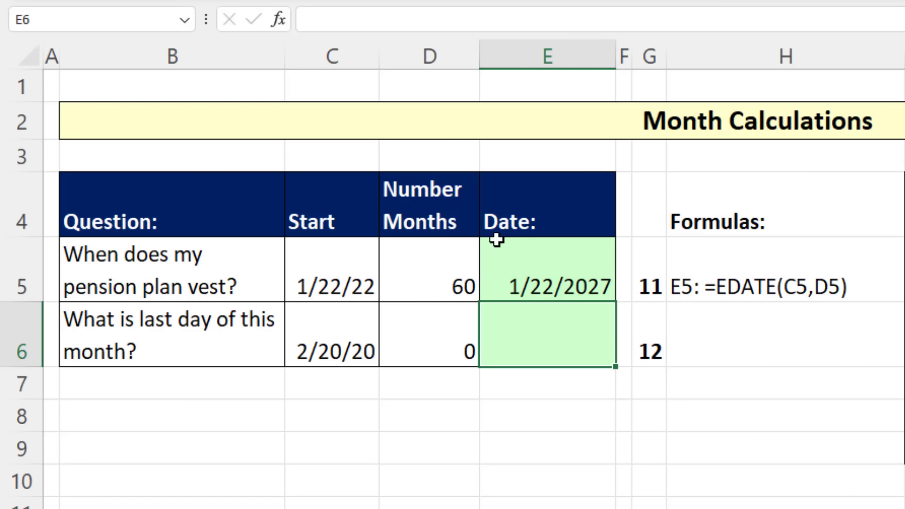
Examine the months argument D5 in the EDATE formula in E5 without changing it
{"action": "double_click", "coordinate": [555, 269]}
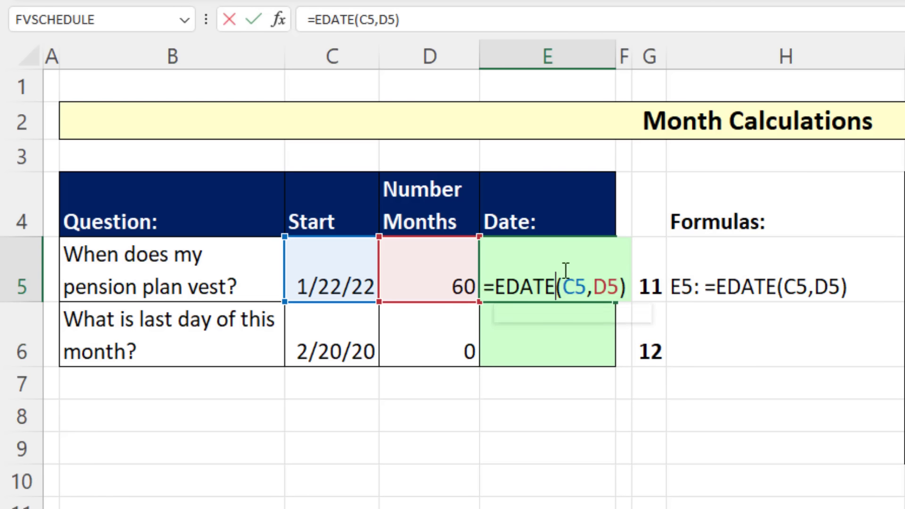
{"action": "double_click", "coordinate": [605, 287]}
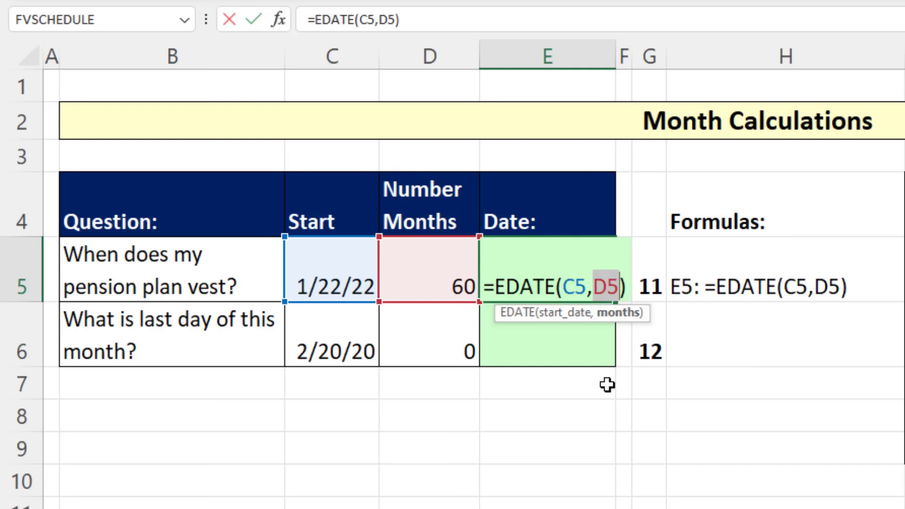
{"action": "key", "text": "Return"}
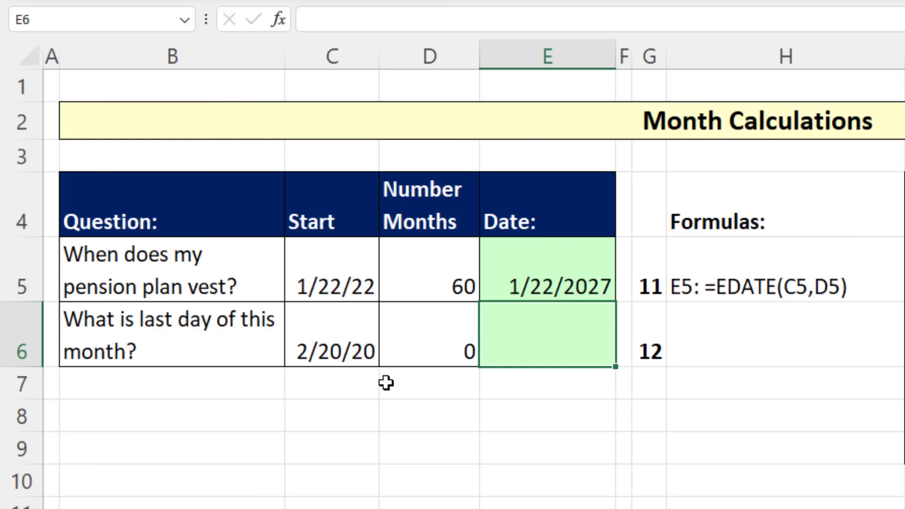
Calculate the last day of the month in E6 with the formula =EOMONTH(C6,D6)
{"action": "type", "text": "=eo"}
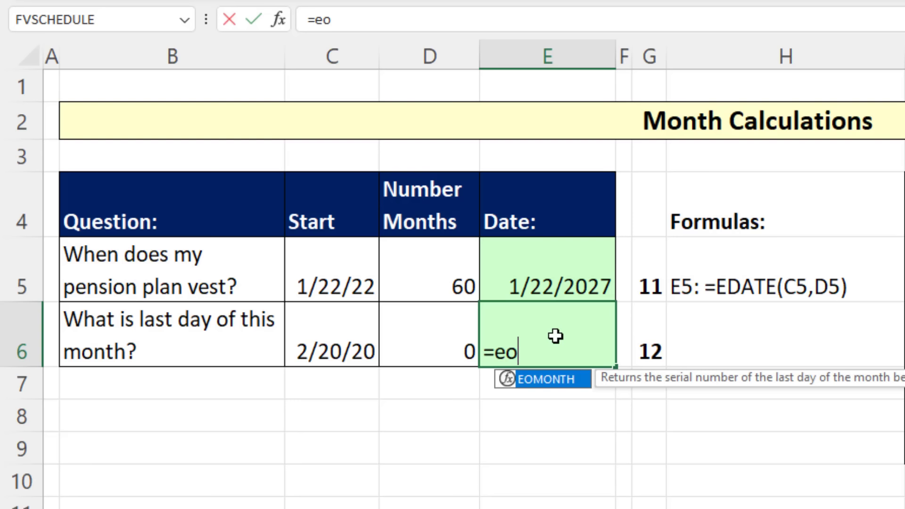
{"action": "key", "text": "Tab"}
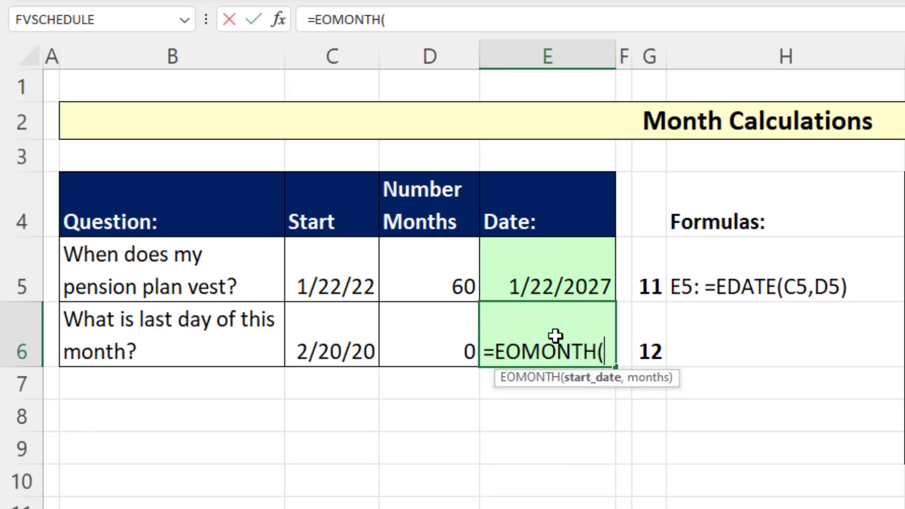
{"action": "left_click", "coordinate": [350, 331]}
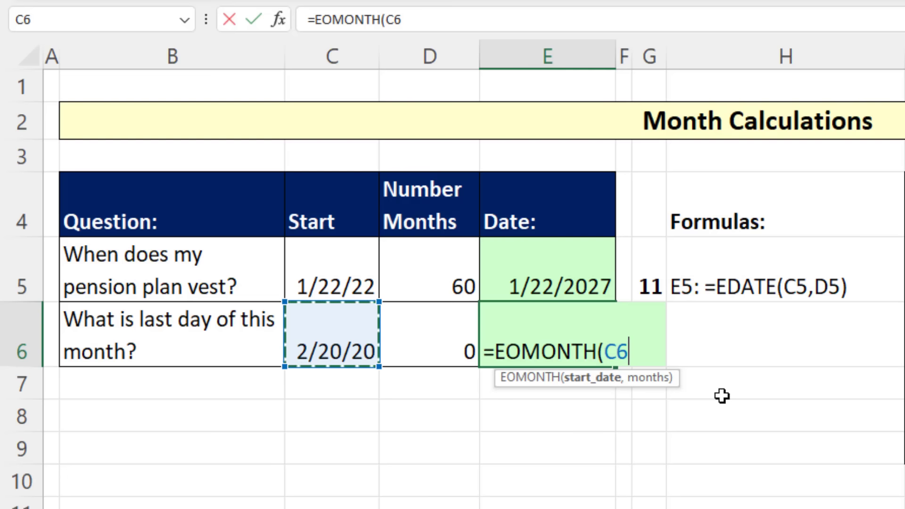
{"action": "type", "text": ","}
{"action": "left_click", "coordinate": [446, 337]}
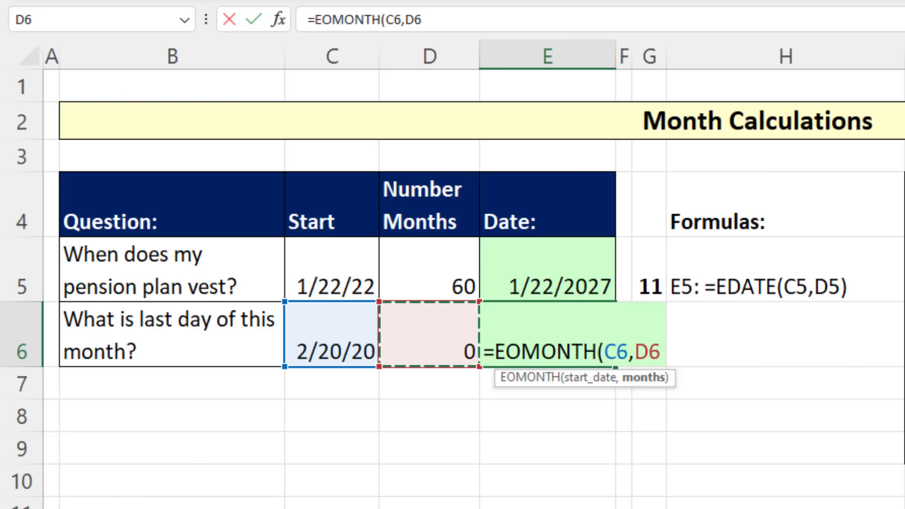
{"action": "type", "text": ")"}
{"action": "key", "text": "Return"}
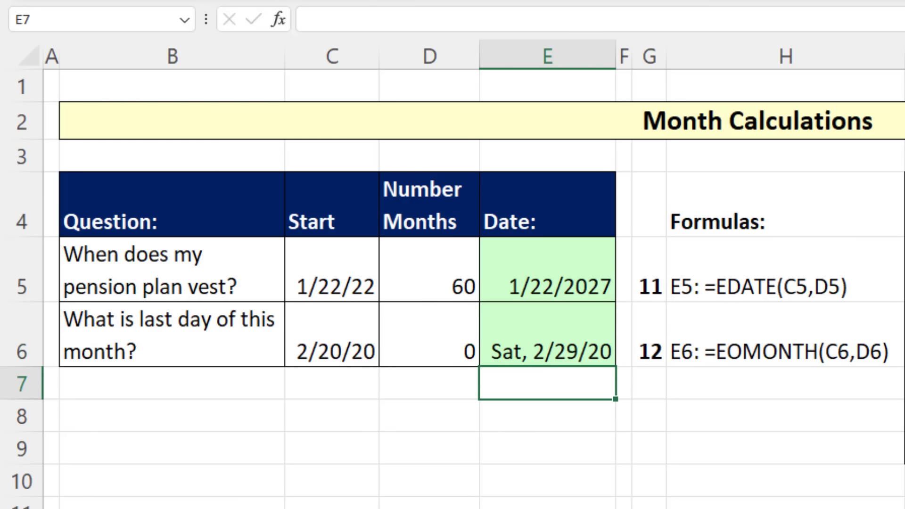
Test the end-of-month formula with 1 and -1 as the number of months in D6, and set D6 back to 0
{"action": "key", "text": "Up"}
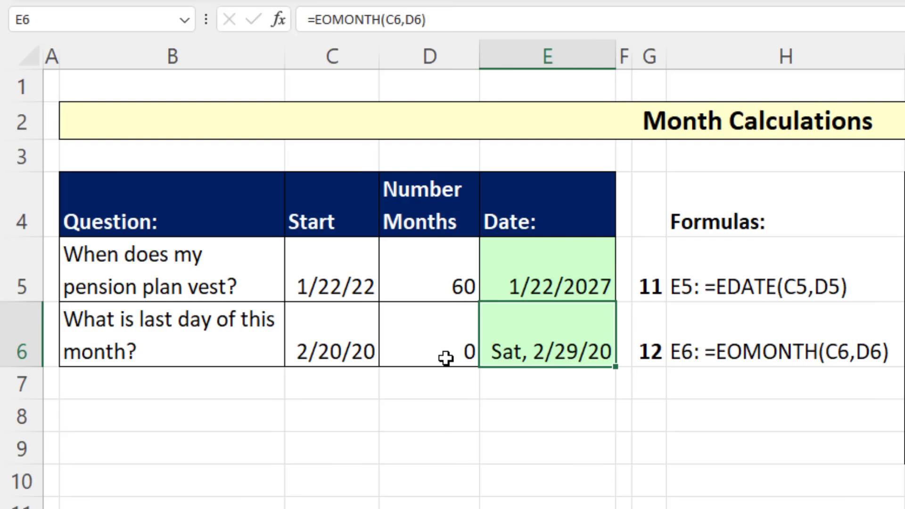
{"action": "left_click", "coordinate": [445, 356]}
{"action": "type", "text": "1"}
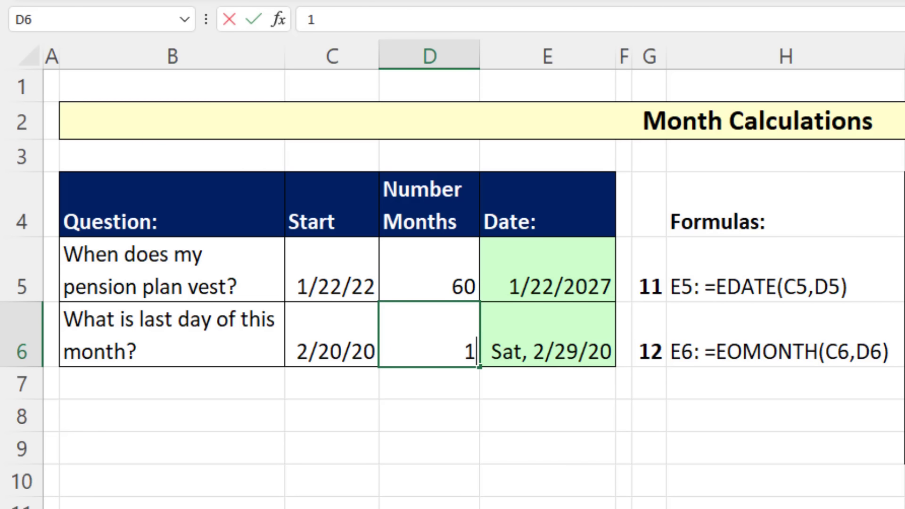
{"action": "key", "text": "ctrl+Return"}
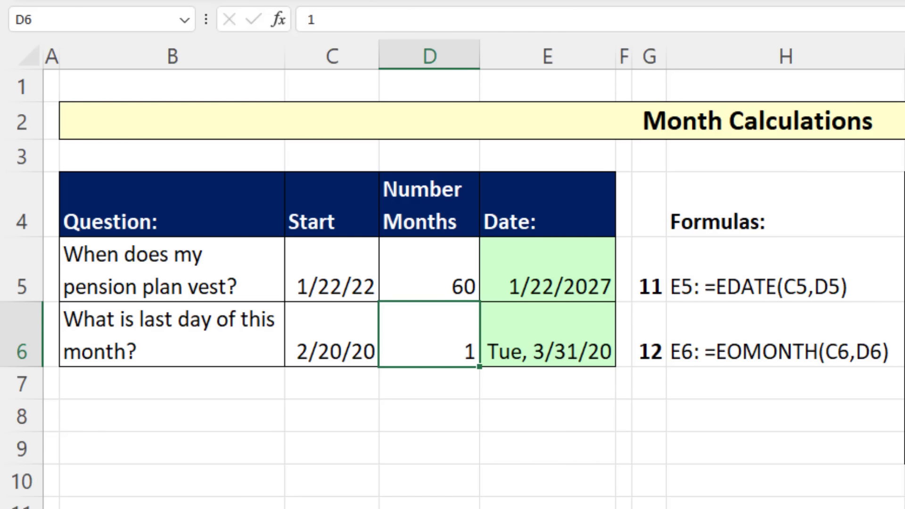
{"action": "type", "text": "-1"}
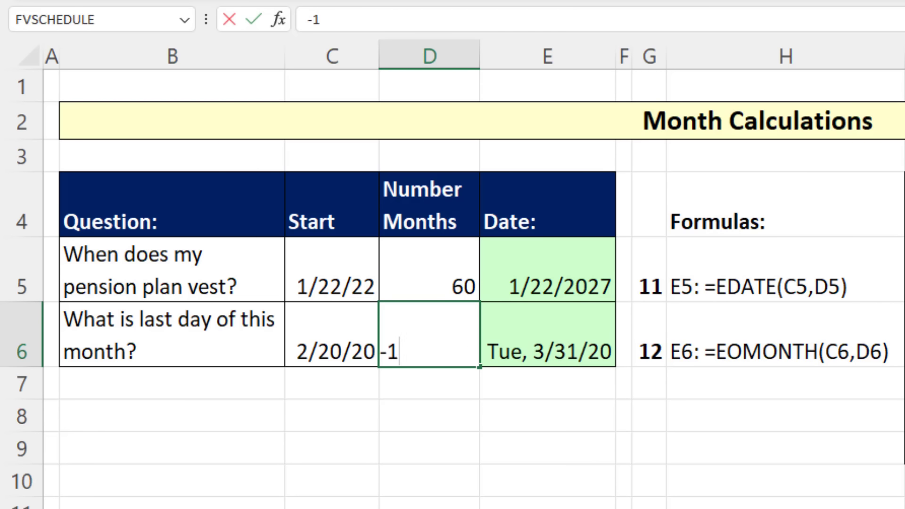
{"action": "key", "text": "ctrl+Return"}
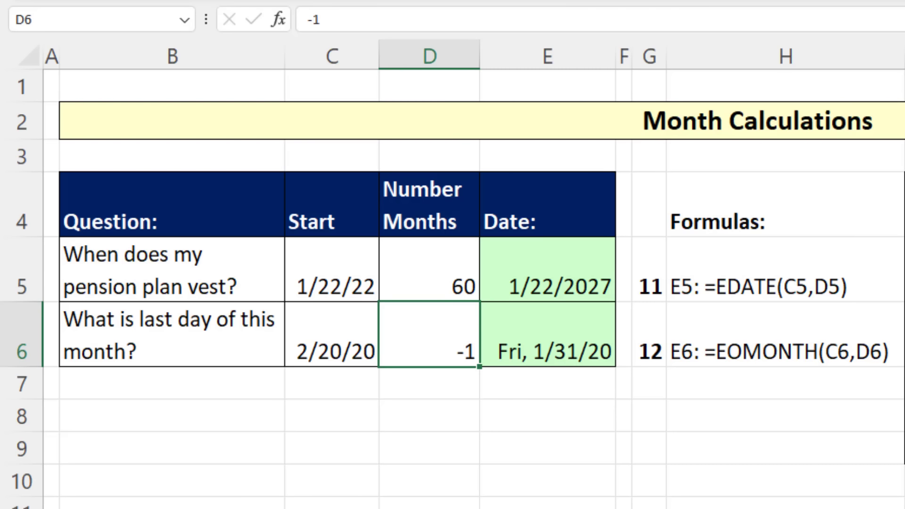
{"action": "type", "text": "0"}
{"action": "key", "text": "Return"}
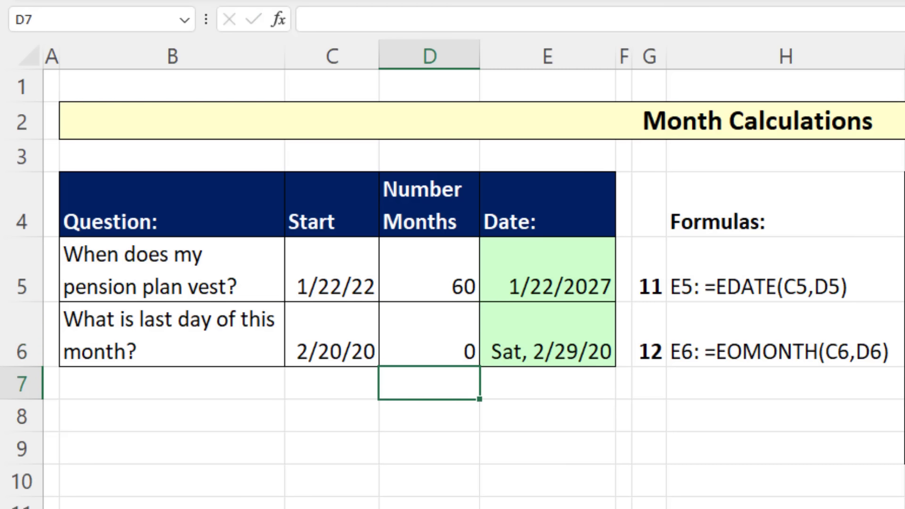
Test the end-of-month formula with 2/20/2021 as the start date in C6, and undo the change
{"action": "key", "text": "Left"}
{"action": "key", "text": "Up"}
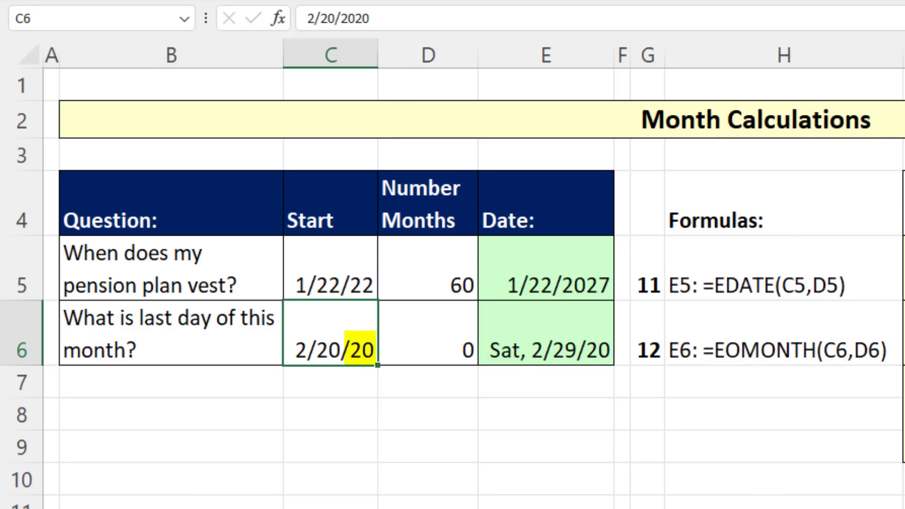
{"action": "key", "text": "F2"}
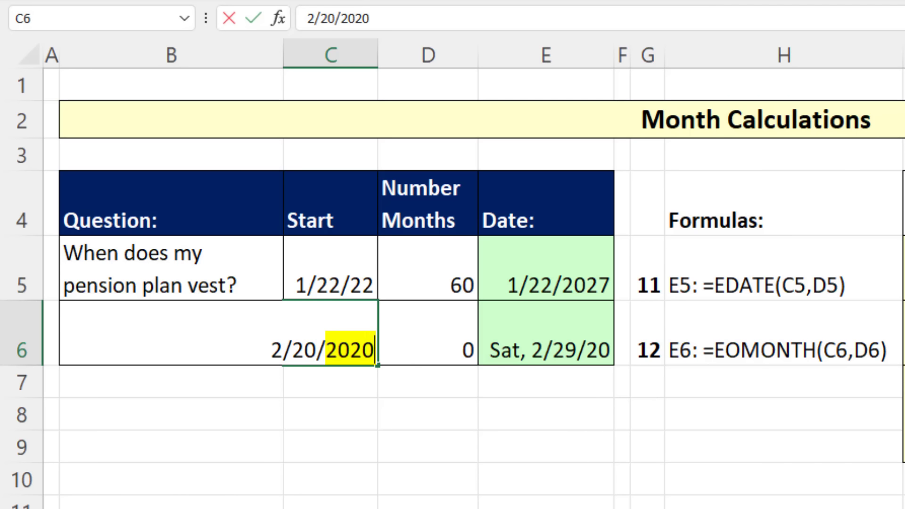
{"action": "key", "text": "BackSpace"}
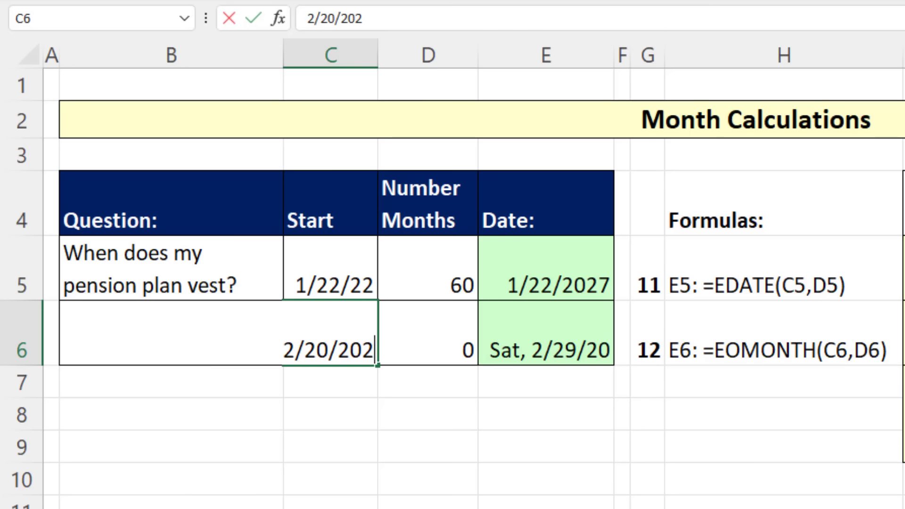
{"action": "type", "text": "1"}
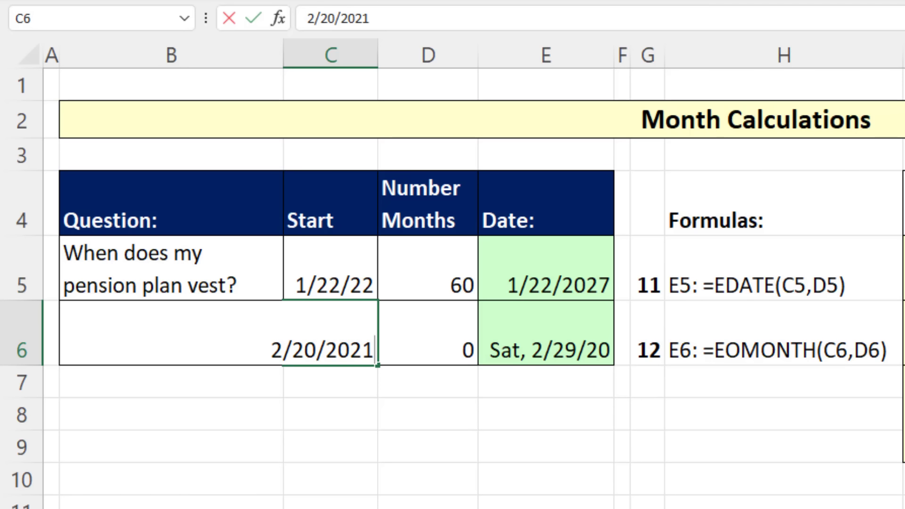
{"action": "key", "text": "Return"}
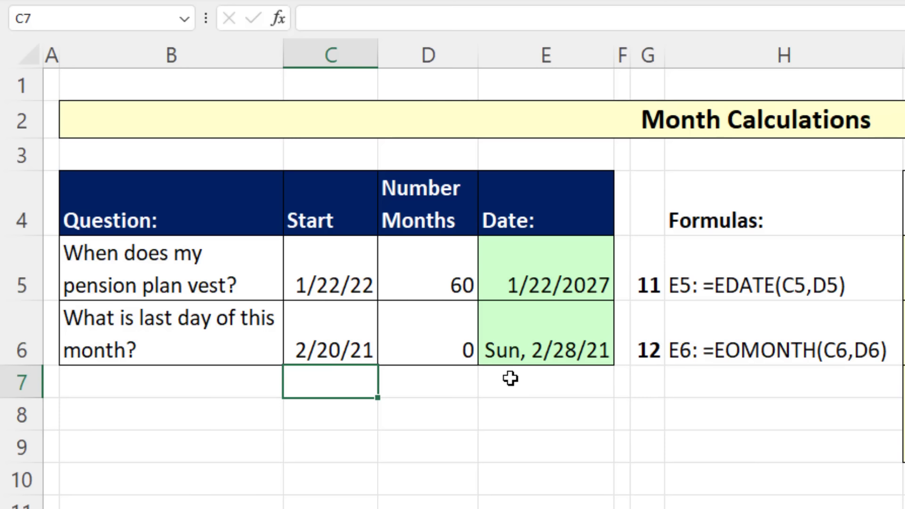
{"action": "key", "text": "ctrl+z"}
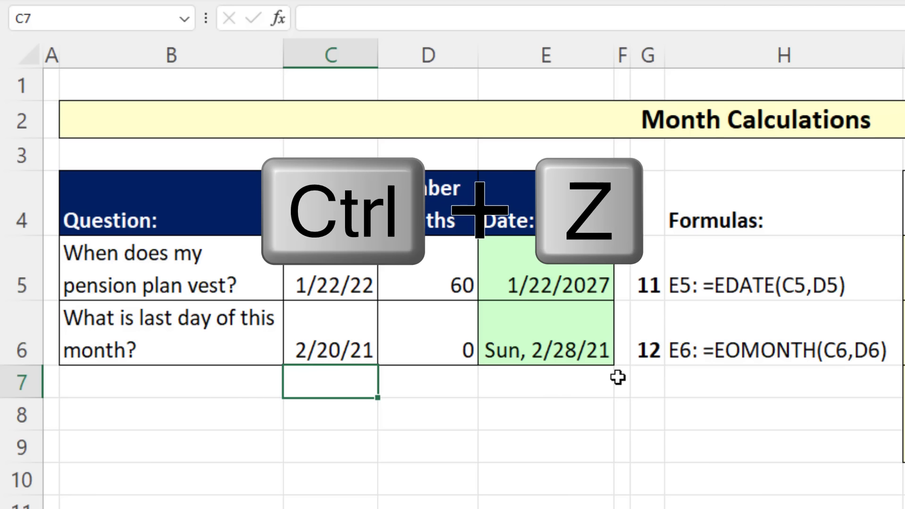
{"action": "key", "text": "ctrl+z"}
{"action": "left_click", "coordinate": [469, 394]}
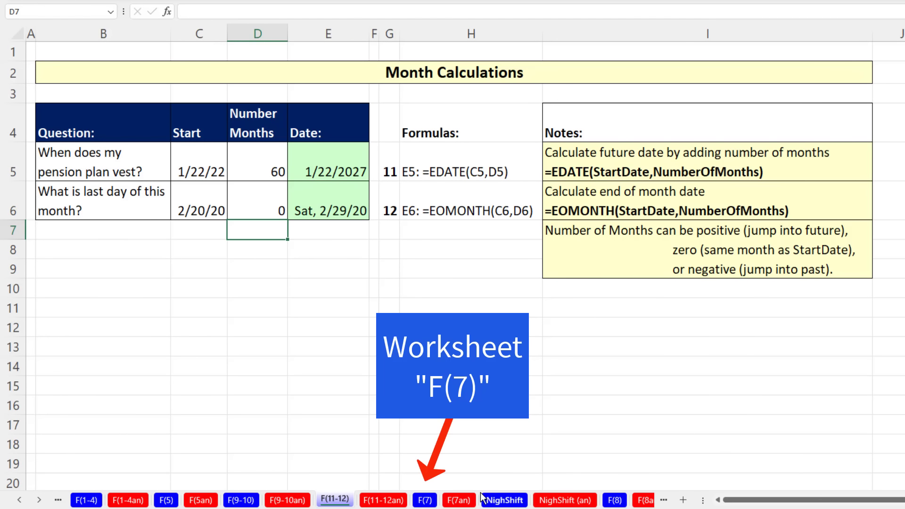
Switch to the Times worksheet from the list of all sheets, and examine the 8:00 AM and 12:00 PM rows of its serial number table
{"action": "left_click", "coordinate": [425, 501]}
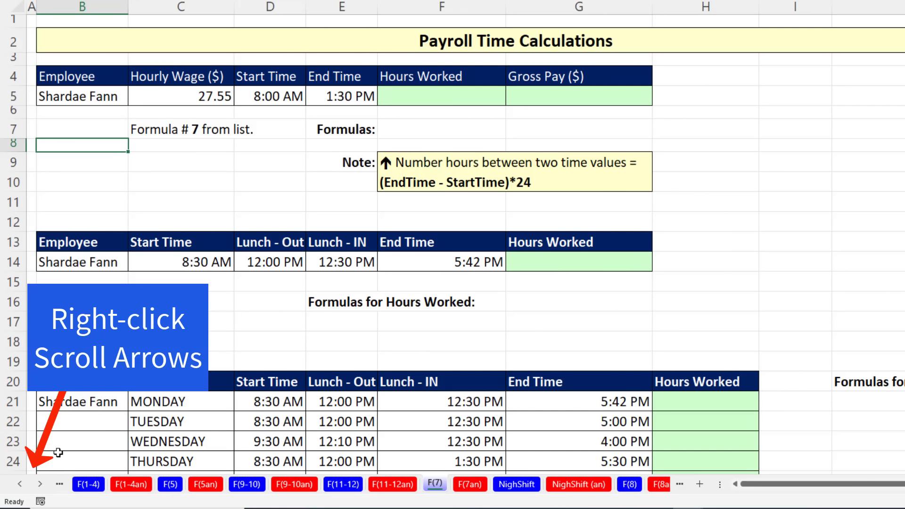
{"action": "right_click", "coordinate": [38, 485]}
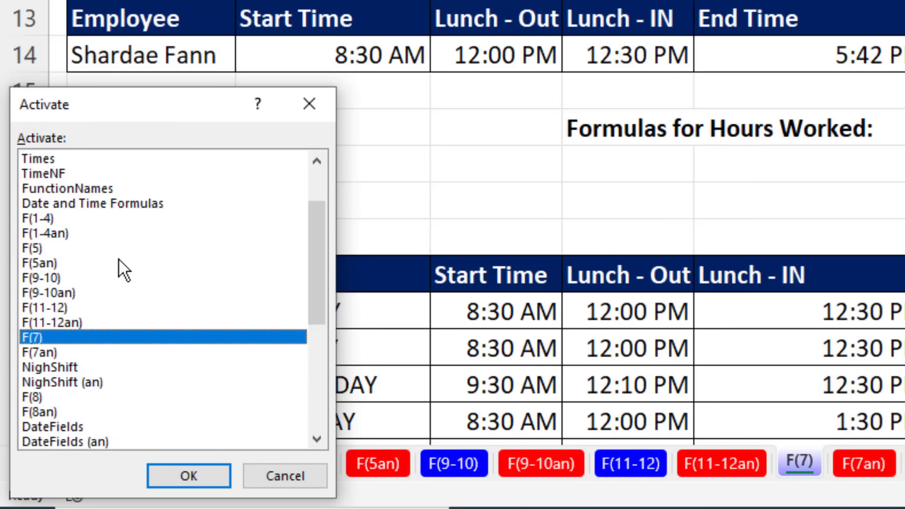
{"action": "left_click", "coordinate": [47, 161]}
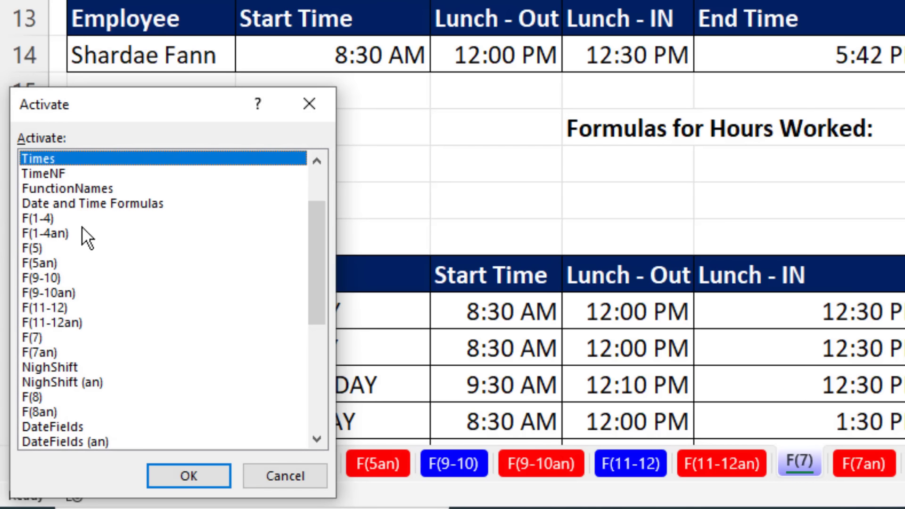
{"action": "left_click", "coordinate": [187, 475]}
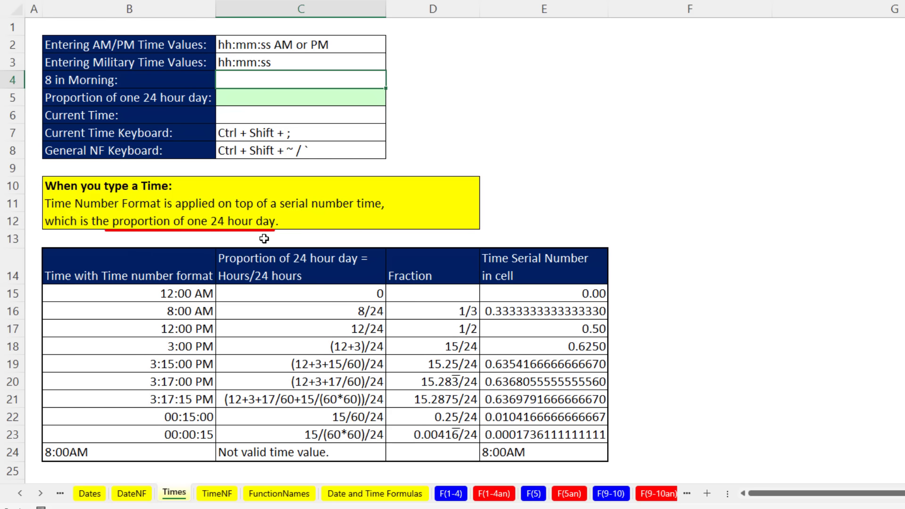
{"action": "left_click", "coordinate": [202, 313]}
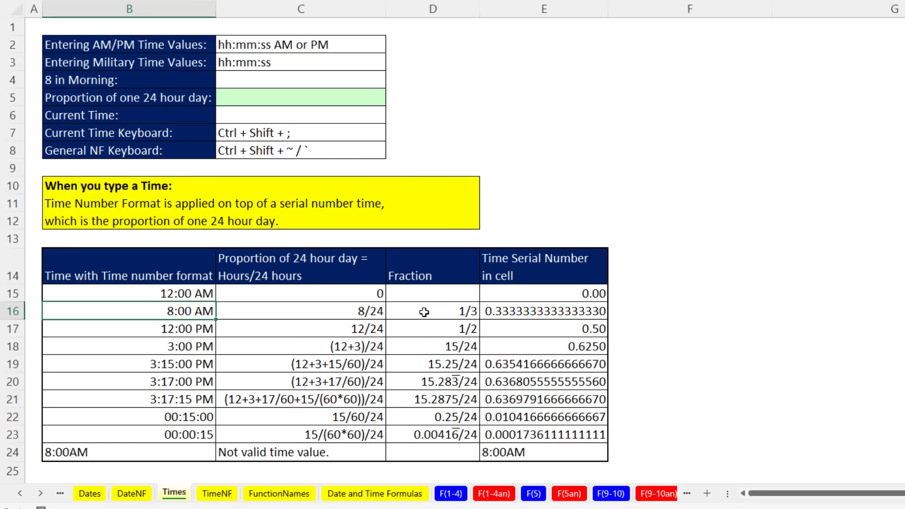
{"action": "left_click", "coordinate": [501, 314]}
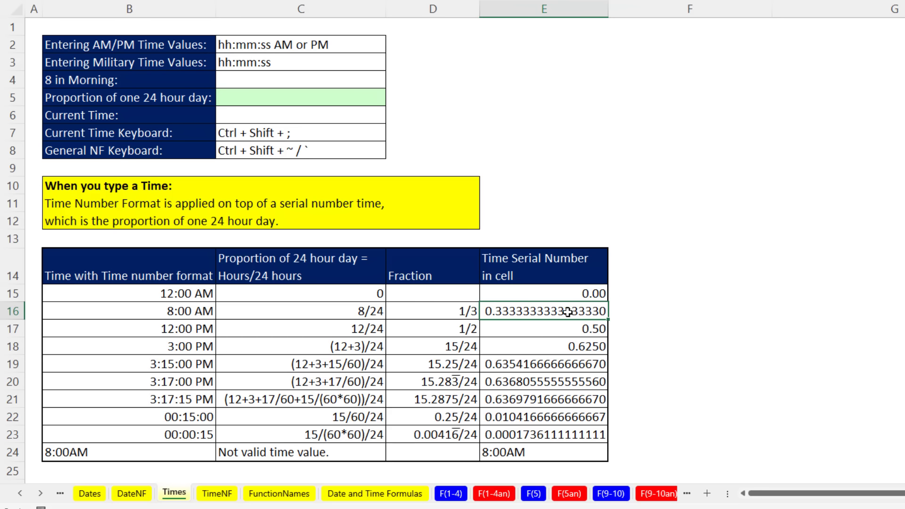
{"action": "left_click", "coordinate": [186, 330]}
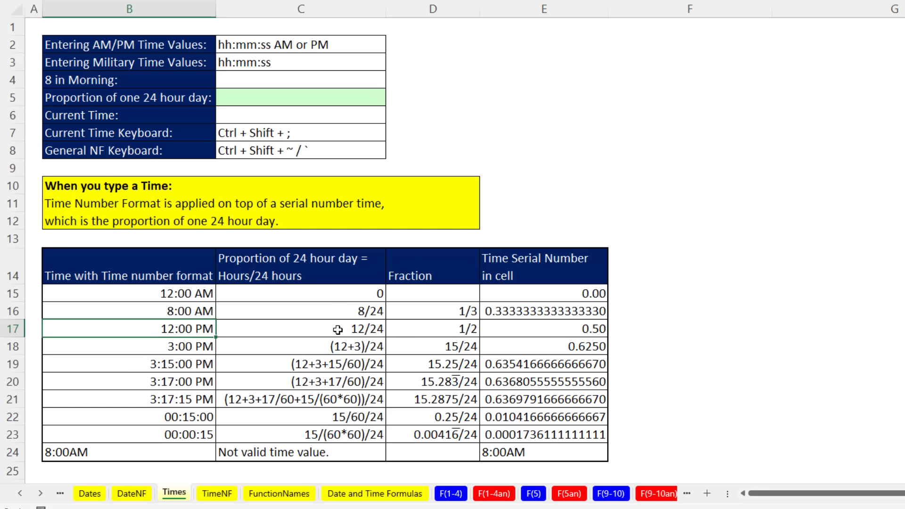
{"action": "left_click", "coordinate": [550, 330]}
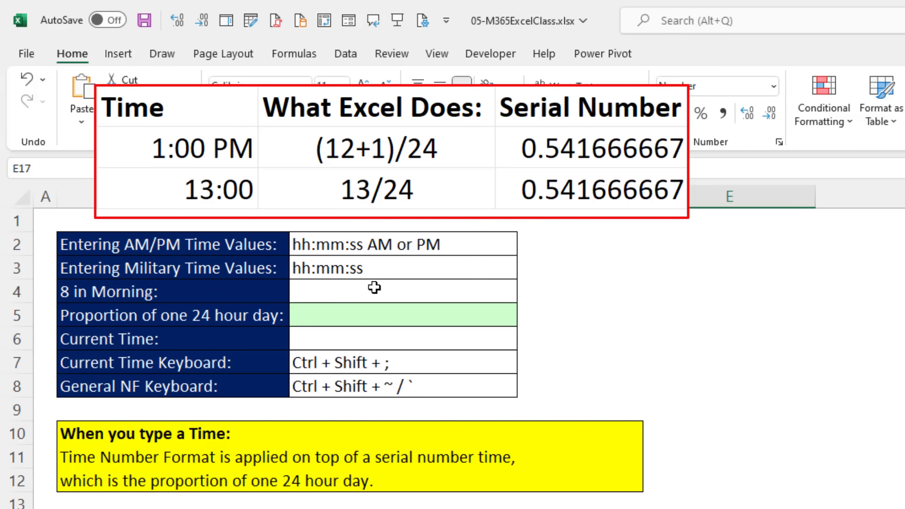
Test entering the morning time in C4 as 8:00AM without a space and as 8:00 AM with one, and undo both entries
{"action": "left_click", "coordinate": [377, 290]}
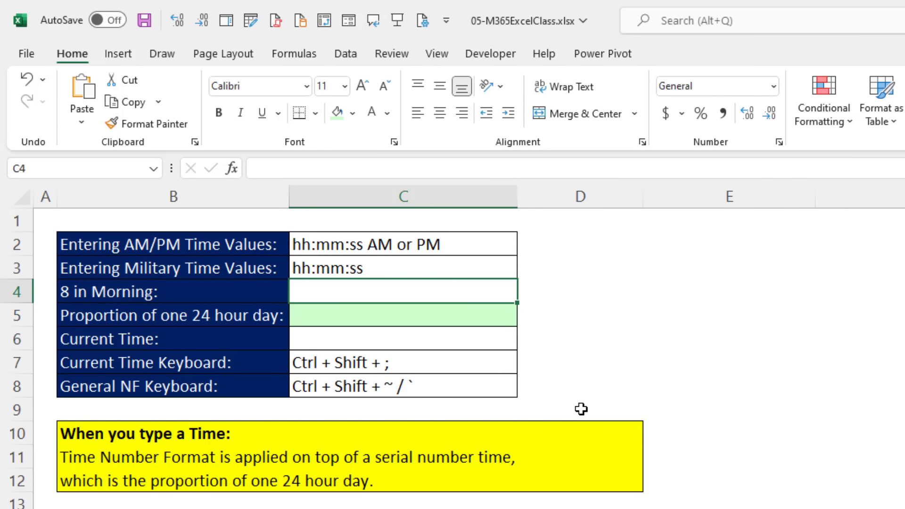
{"action": "type", "text": "8"}
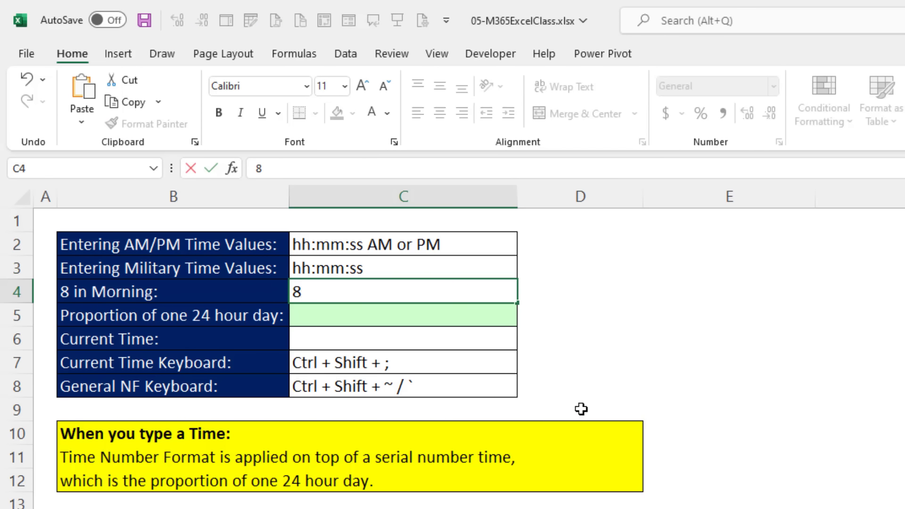
{"action": "type", "text": ":00AM"}
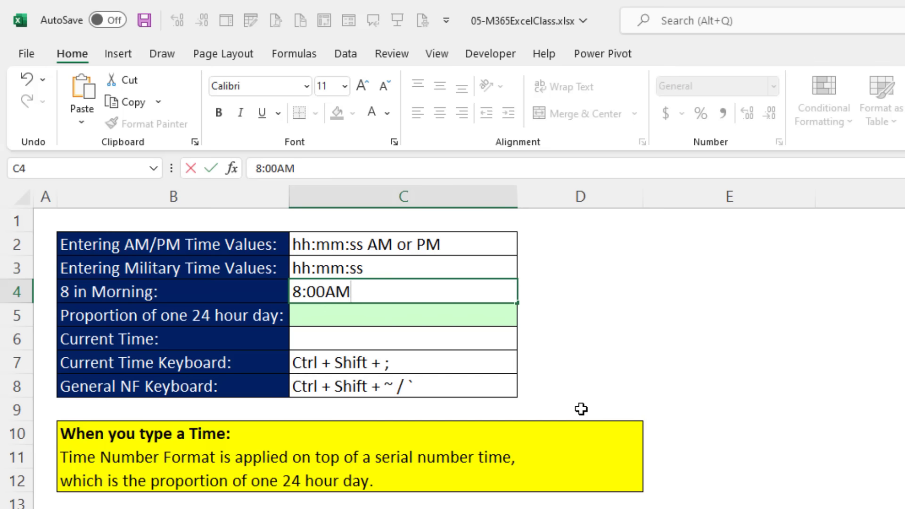
{"action": "key", "text": "ctrl+Return"}
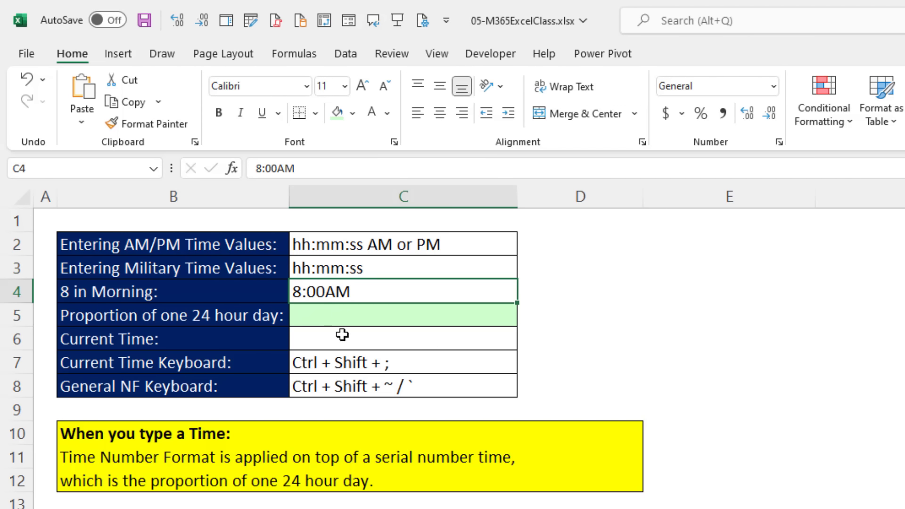
{"action": "double_click", "coordinate": [356, 293]}
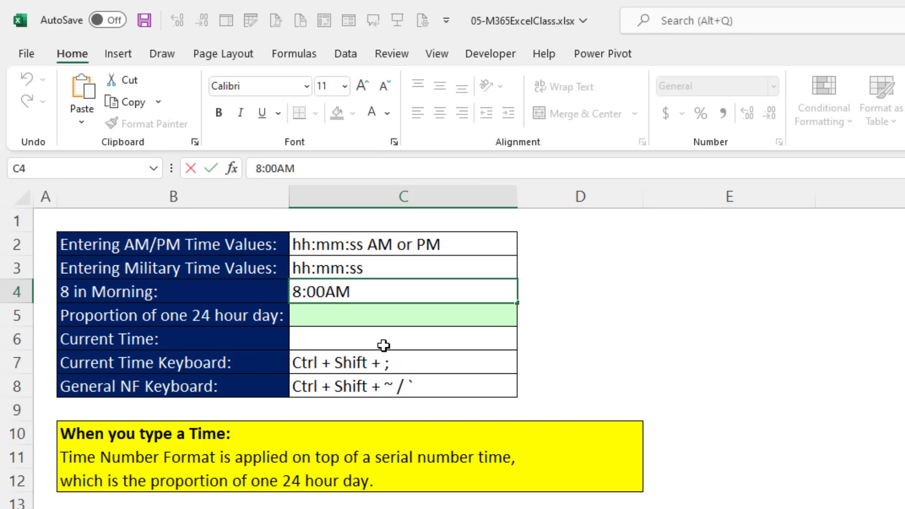
{"action": "key", "text": "ctrl+Return"}
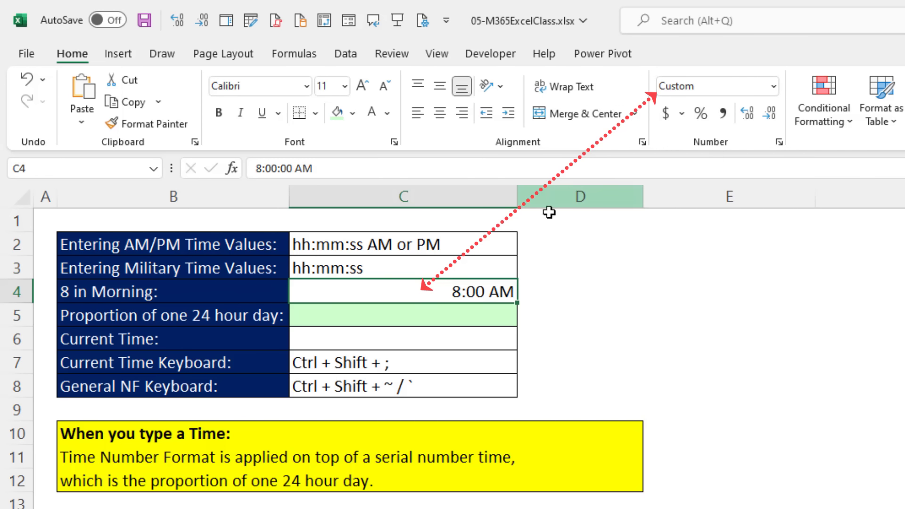
{"action": "key", "text": "ctrl+z"}
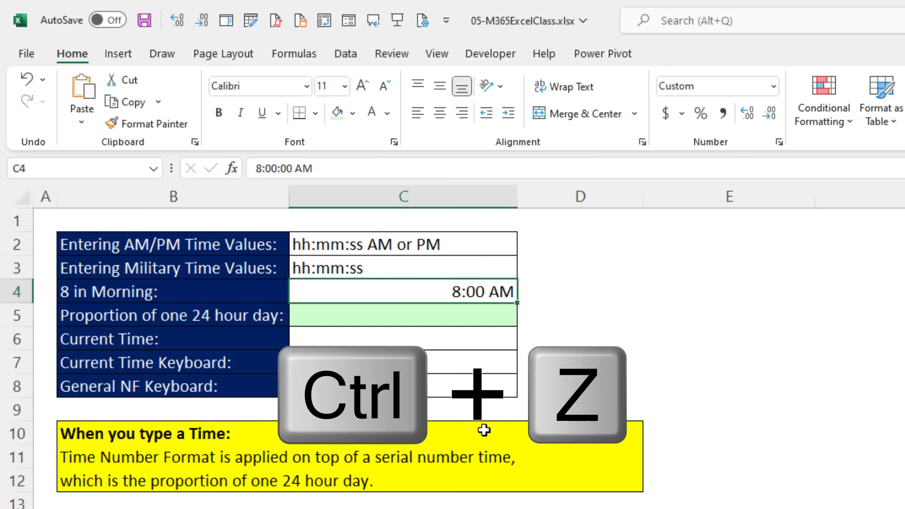
{"action": "key", "text": "ctrl+z"}
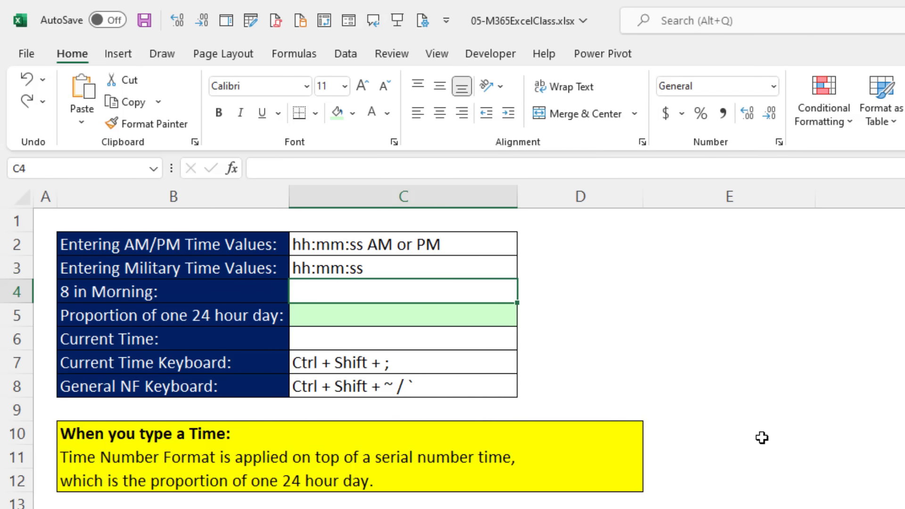
Test entering the morning time in military form as 8:00 in C4, and undo the entry
{"action": "type", "text": "8"}
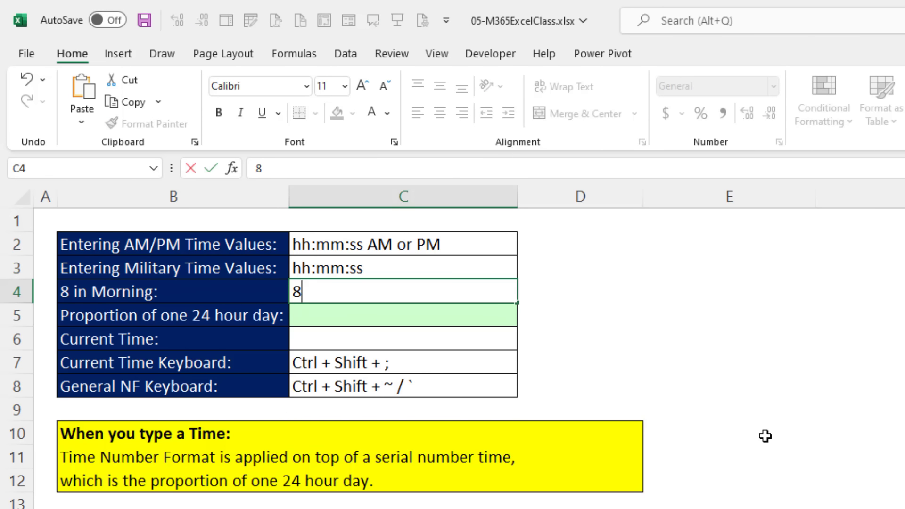
{"action": "type", "text": ":00"}
{"action": "key", "text": "ctrl+Return"}
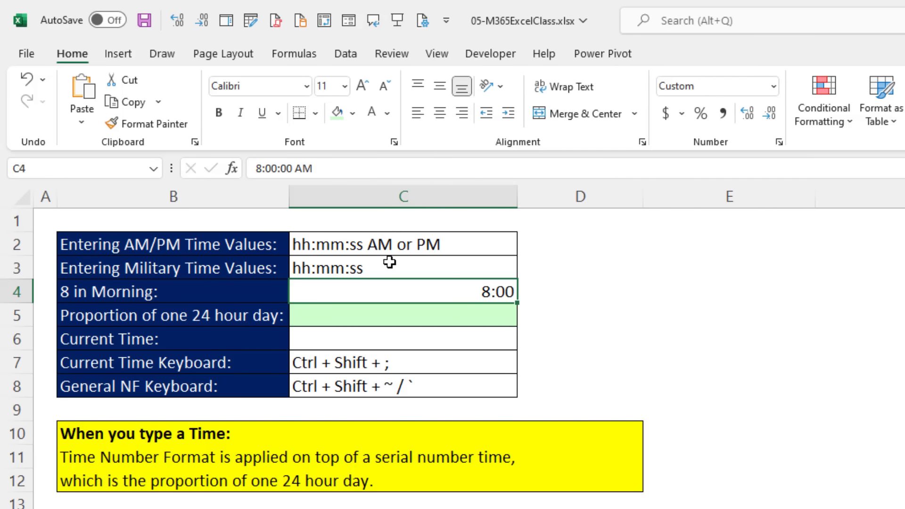
{"action": "key", "text": "ctrl+z"}
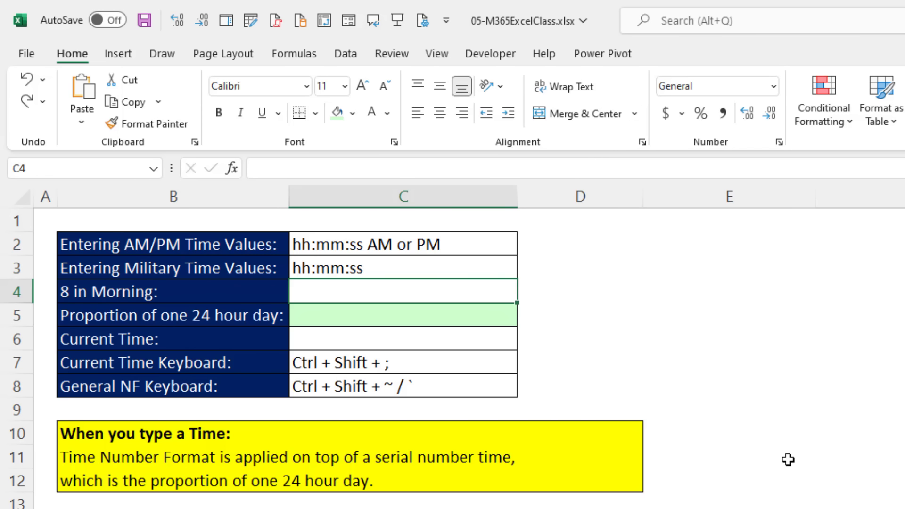
Enter the morning time in C4 with the shorthand 8 a, and check its serial number by applying and undoing the General number format
{"action": "type", "text": "8"}
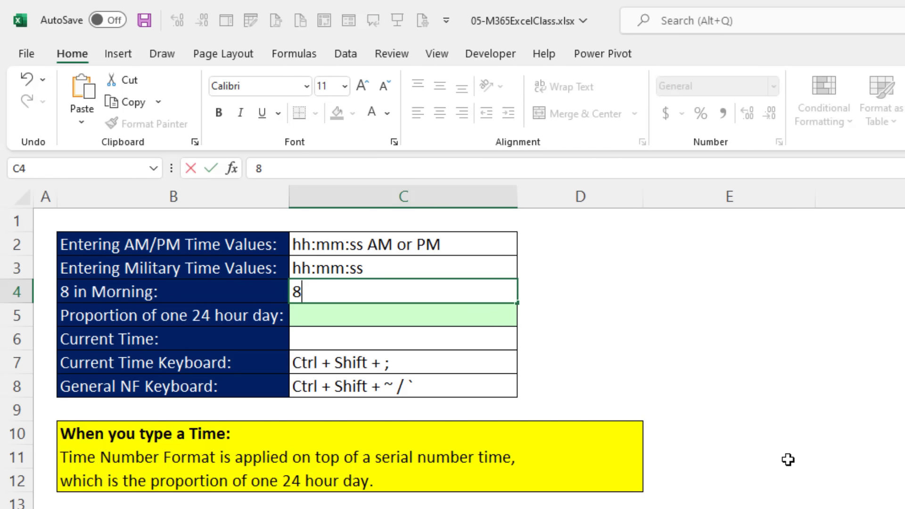
{"action": "key", "text": "ctrl+Return"}
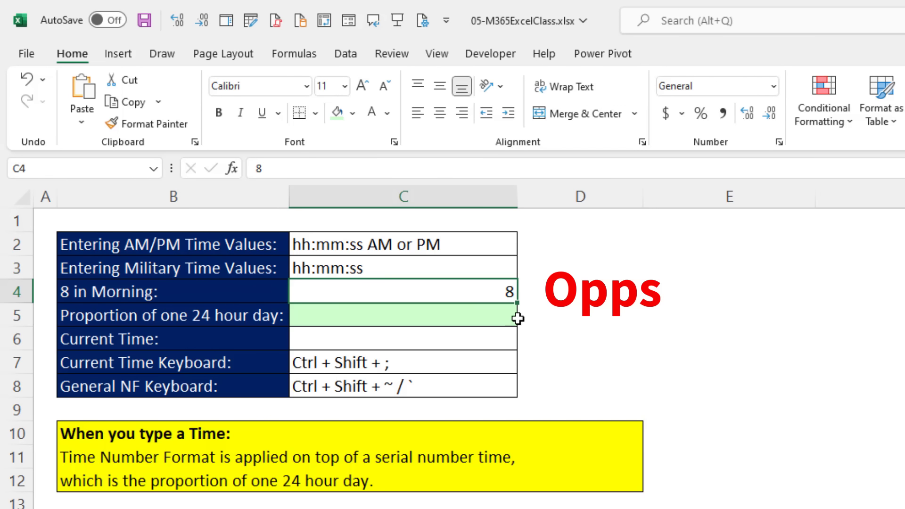
{"action": "key", "text": "F2"}
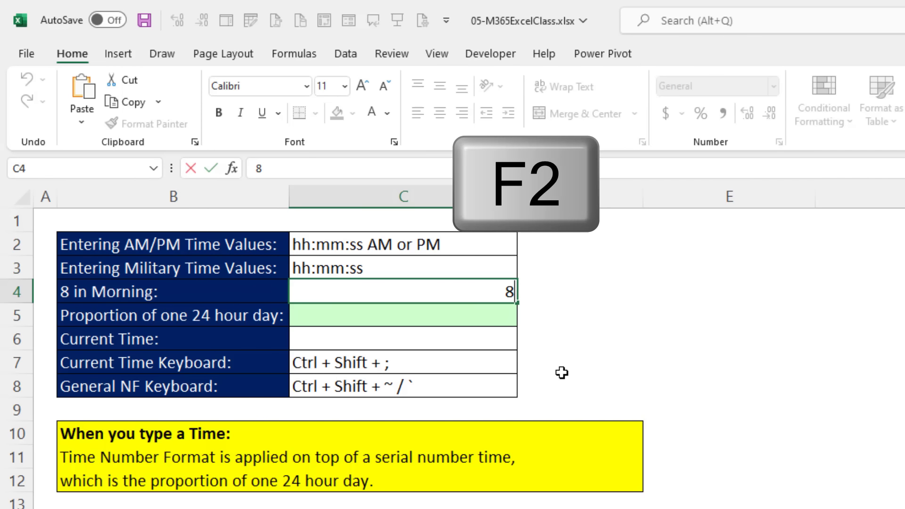
{"action": "key", "text": "Escape"}
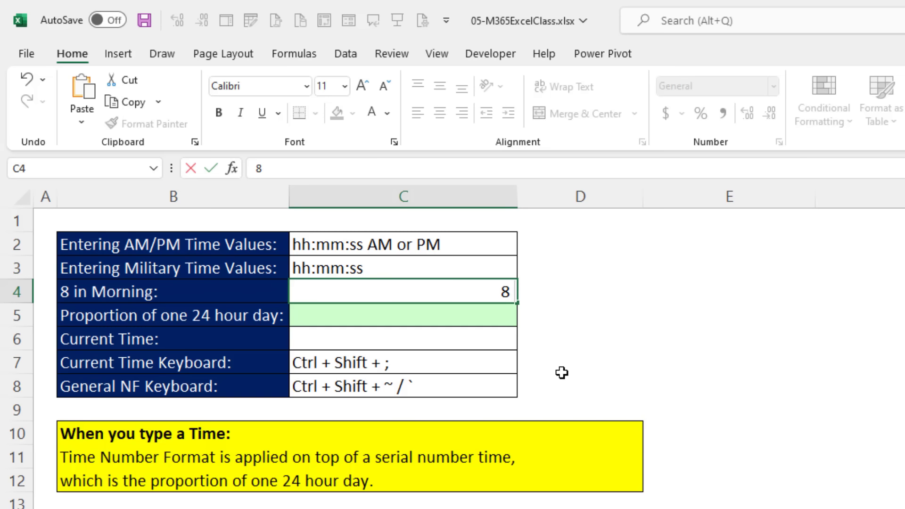
{"action": "type", "text": "a"}
{"action": "key", "text": "ctrl+Return"}
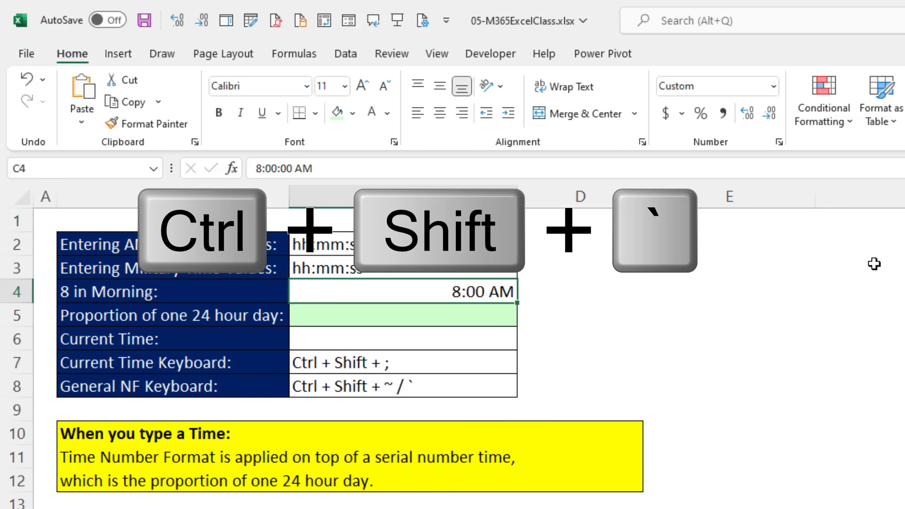
{"action": "key", "text": "ctrl+shift+grave"}
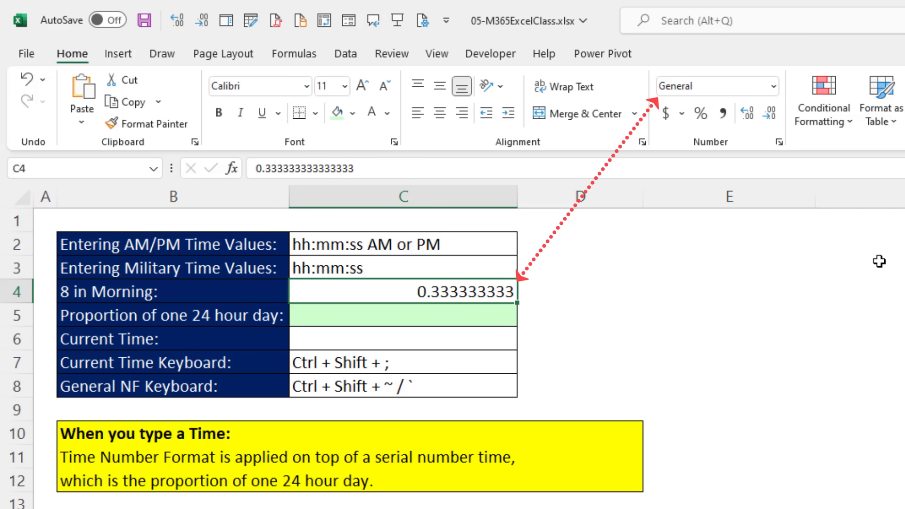
{"action": "key", "text": "ctrl+z"}
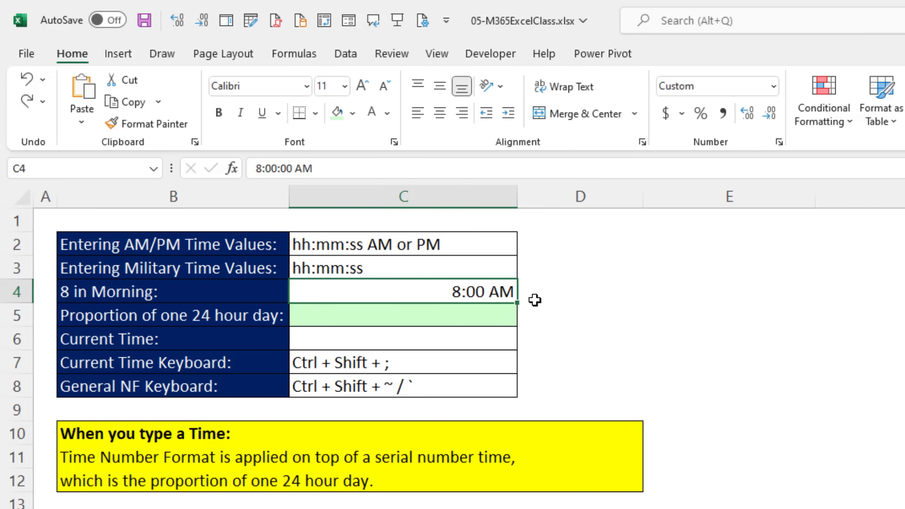
Calculate the morning time's proportion of one 24 hour day in C5 with =8/24
{"action": "left_click", "coordinate": [490, 316]}
{"action": "type", "text": "="}
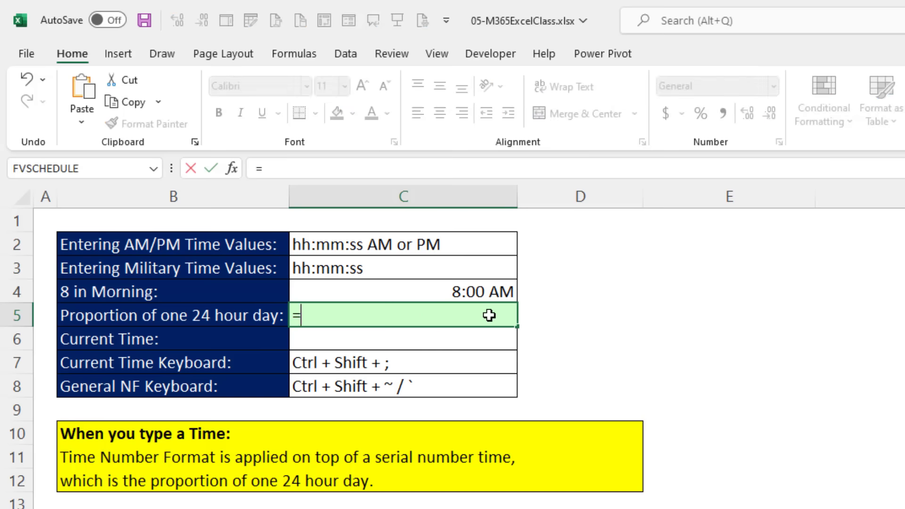
{"action": "type", "text": "8/"}
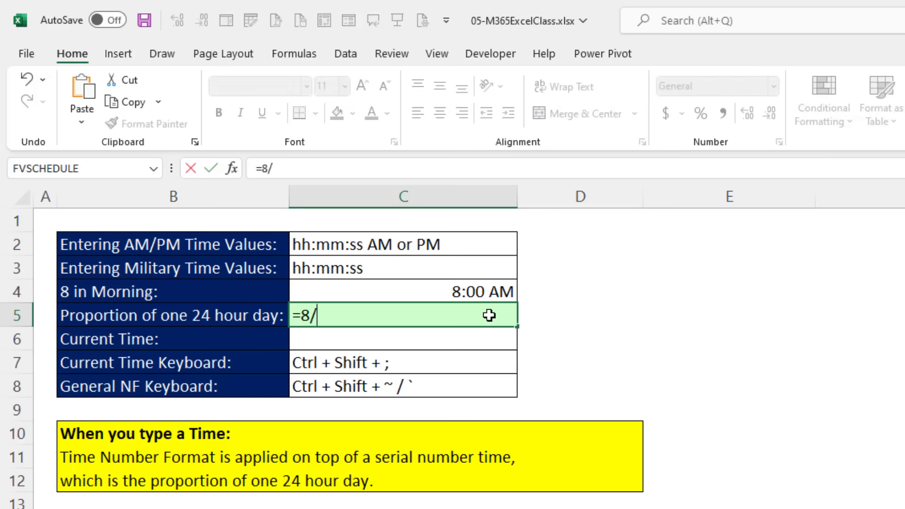
{"action": "type", "text": "24"}
{"action": "key", "text": "ctrl+Return"}
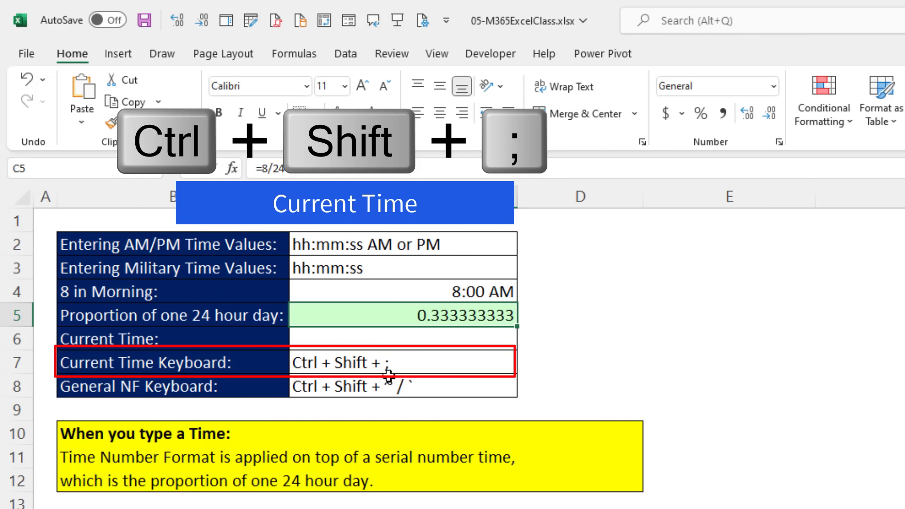
Insert the current time as a fixed value in C6, and check its serial number by applying and undoing the General number format
{"action": "left_click", "coordinate": [369, 340]}
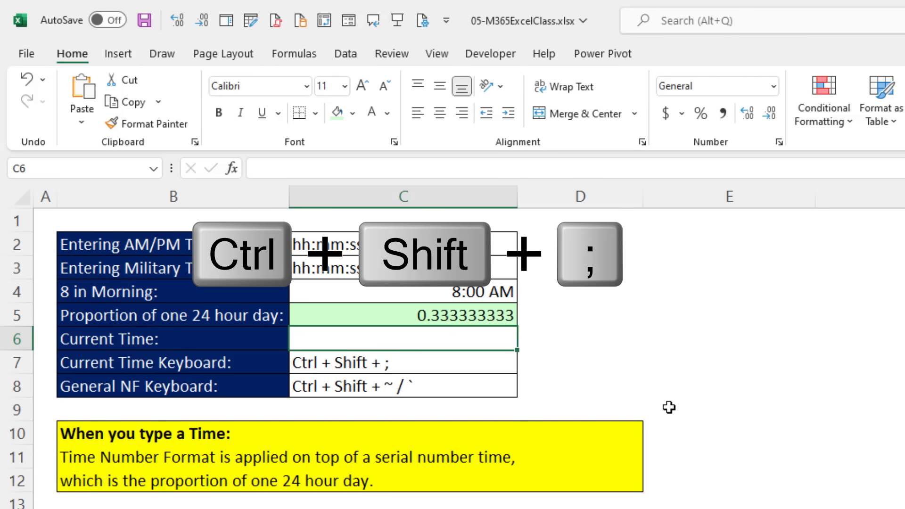
{"action": "key", "text": "ctrl+shift+semicolon"}
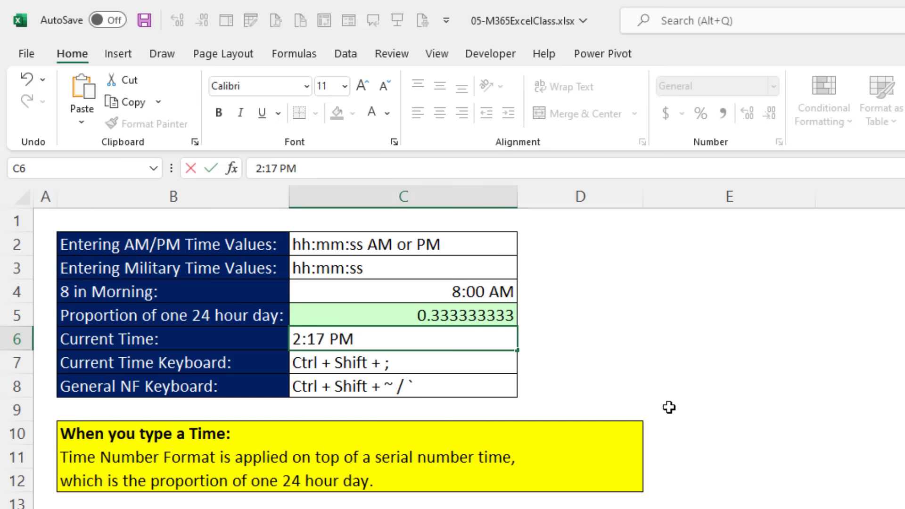
{"action": "key", "text": "ctrl+Return"}
{"action": "key", "text": "ctrl+shift+grave"}
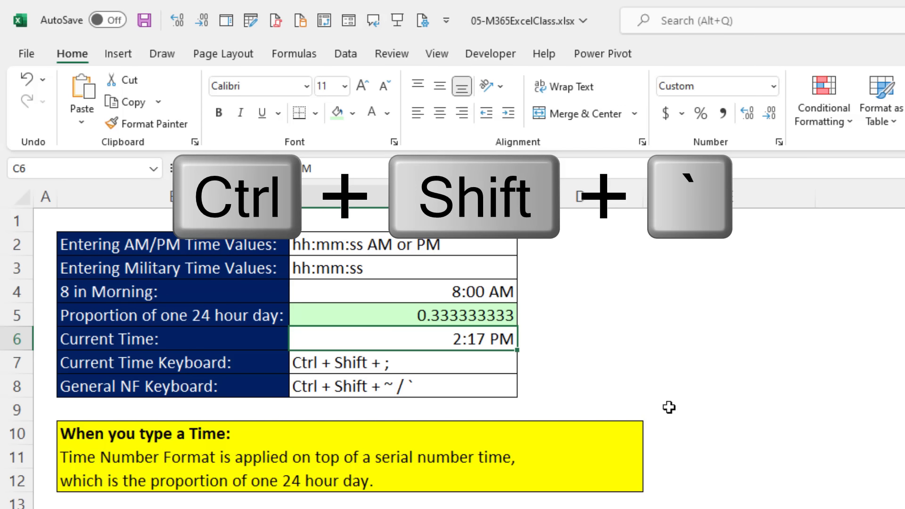
{"action": "key", "text": "ctrl+shift+grave"}
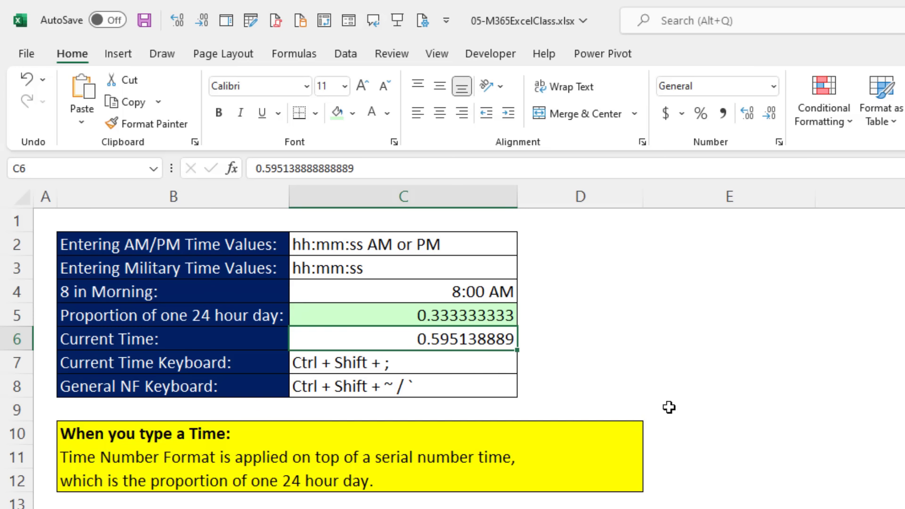
{"action": "key", "text": "ctrl+z"}
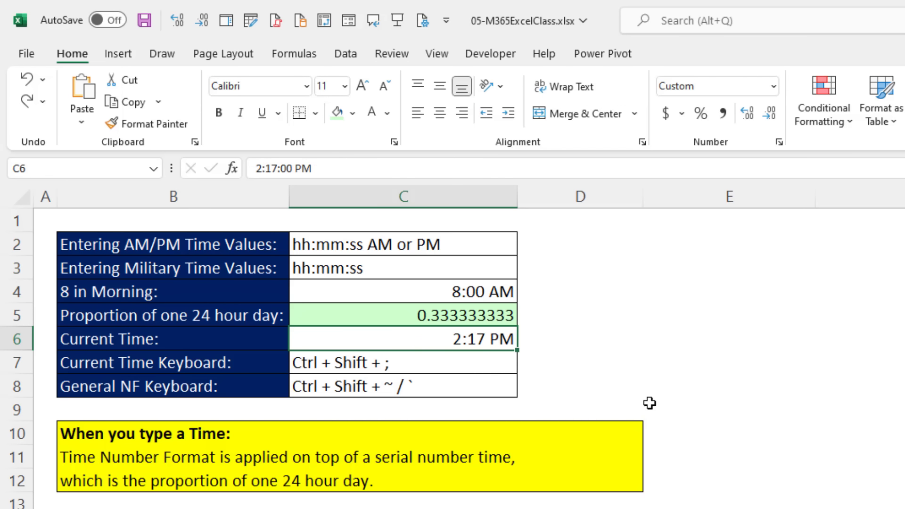
Insert the current date and time together in E6, and check their serial number by applying and undoing the General number format
{"action": "left_click", "coordinate": [686, 313]}
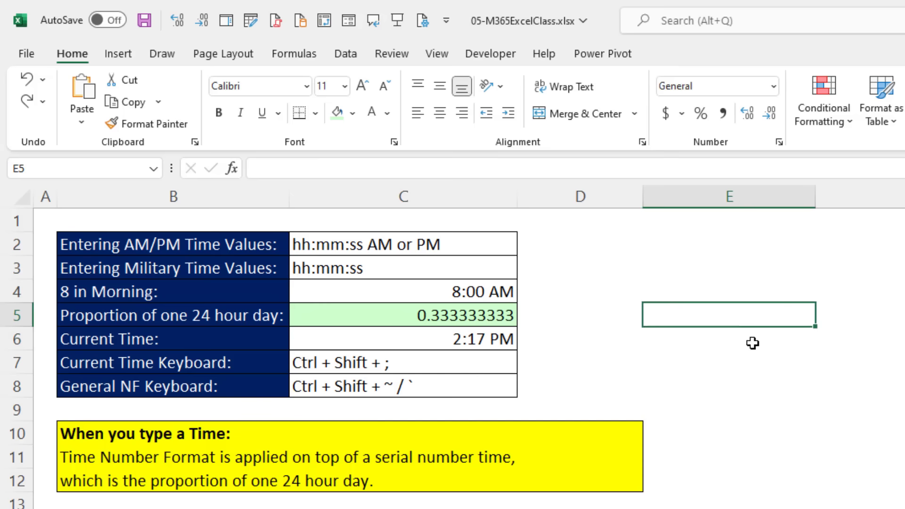
{"action": "left_click", "coordinate": [759, 343]}
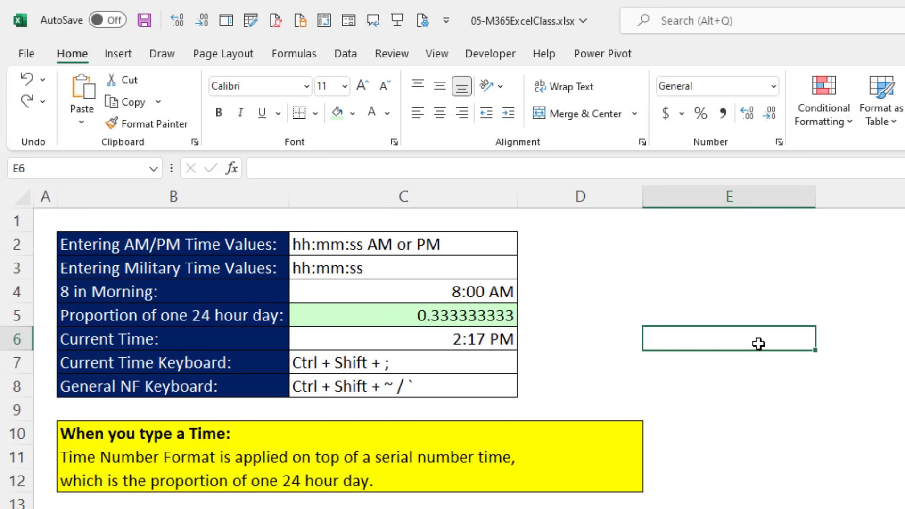
{"action": "key", "text": "ctrl+semicolon"}
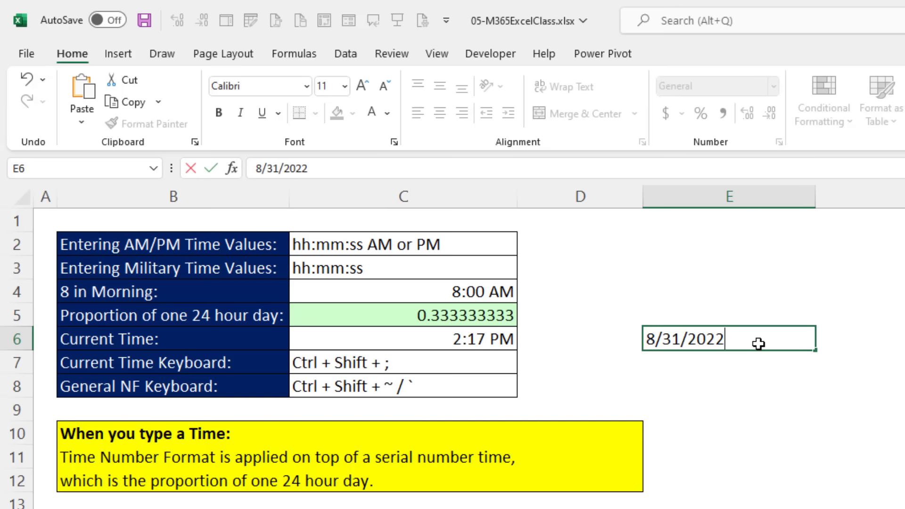
{"action": "key", "text": "ctrl+shift+semicolon"}
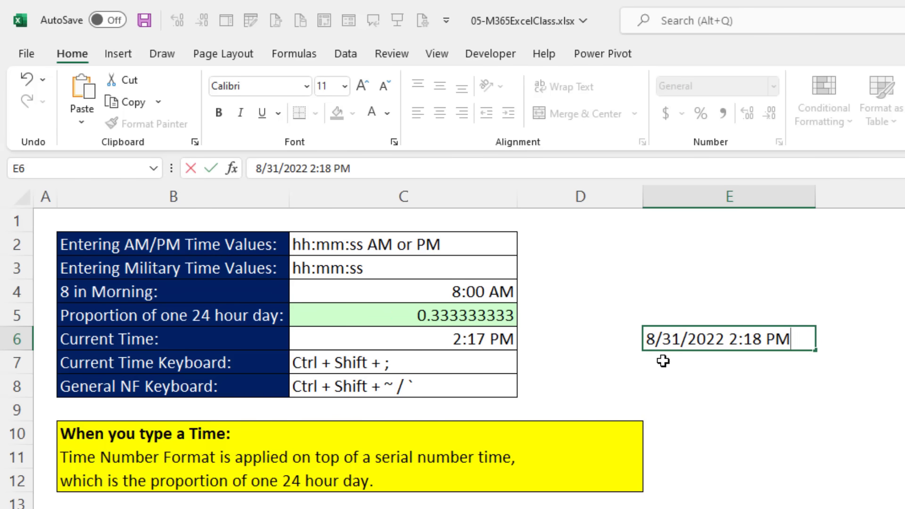
{"action": "double_click", "coordinate": [700, 351]}
{"action": "key", "text": "ctrl+Return"}
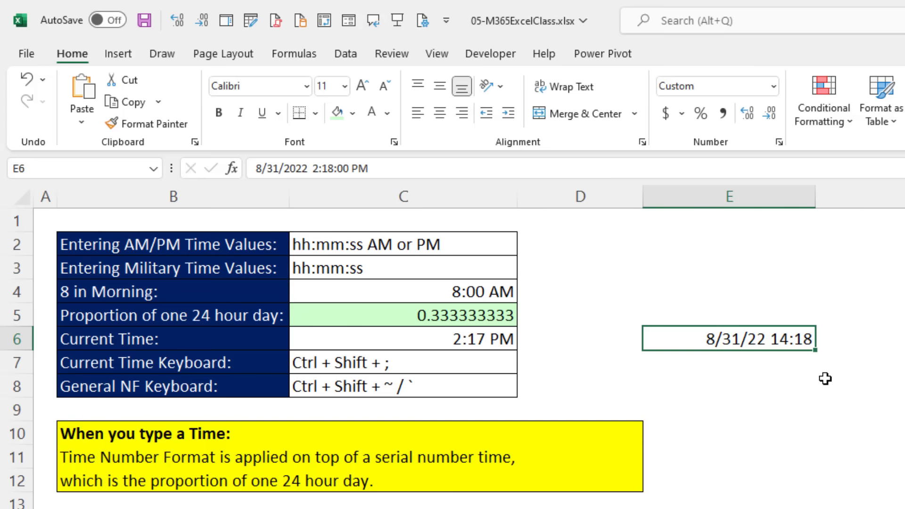
{"action": "key", "text": "ctrl+shift+grave"}
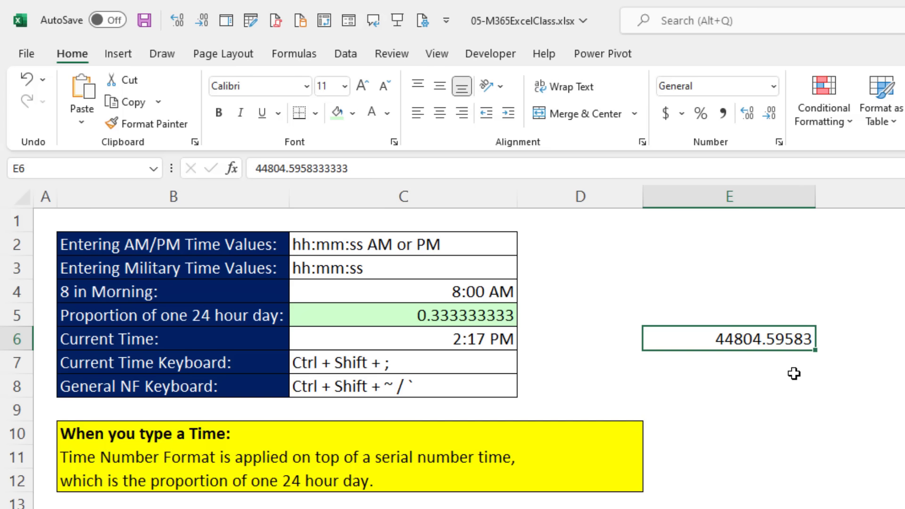
{"action": "key", "text": "ctrl+z"}
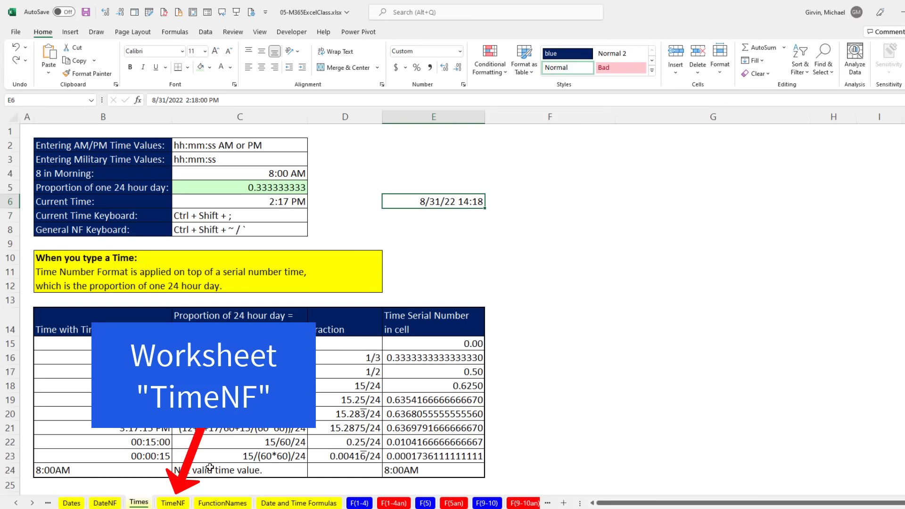
Examine the custom time formats on the TimeNF worksheet, and switch to the F(7) worksheet from the list of all sheets
{"action": "left_click", "coordinate": [174, 503]}
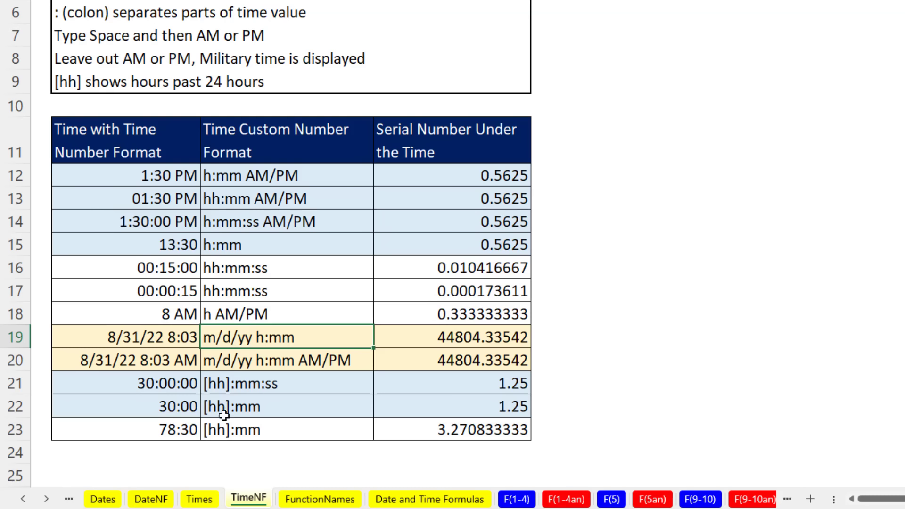
{"action": "right_click", "coordinate": [34, 500]}
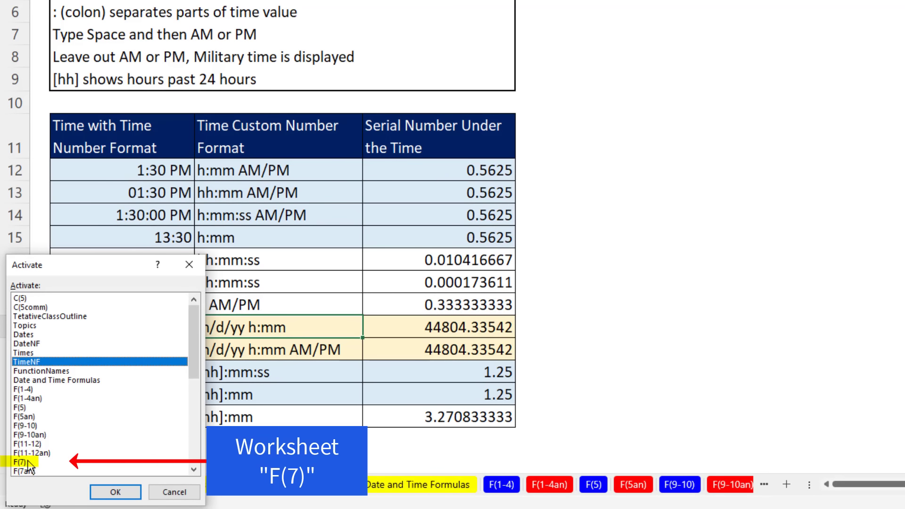
{"action": "left_click", "coordinate": [27, 462]}
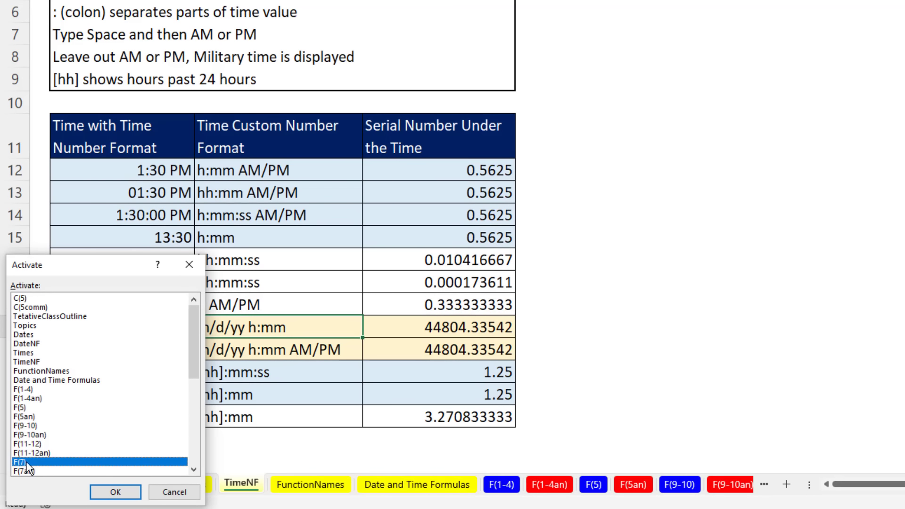
{"action": "left_click", "coordinate": [134, 496]}
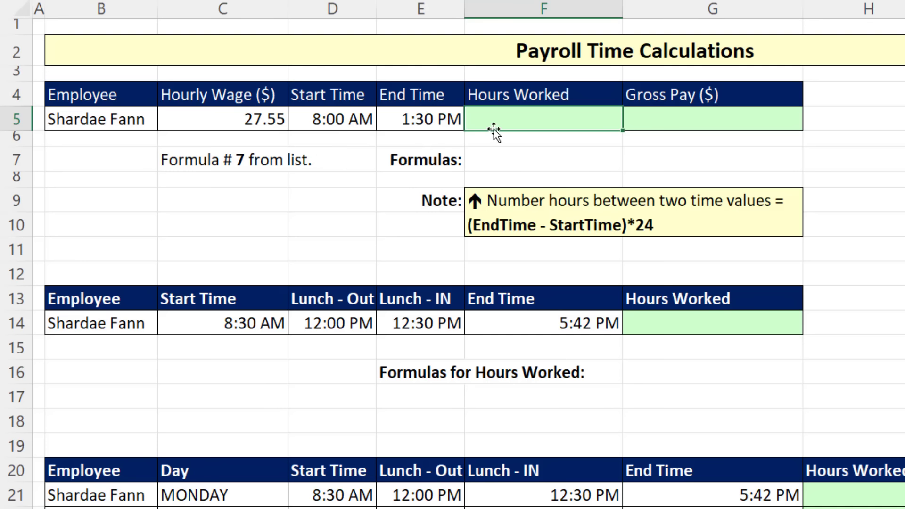
Subtract the start time from the end time in F5 with =(E5-D5), and apply the General number format to check the serial number
{"action": "type", "text": "="}
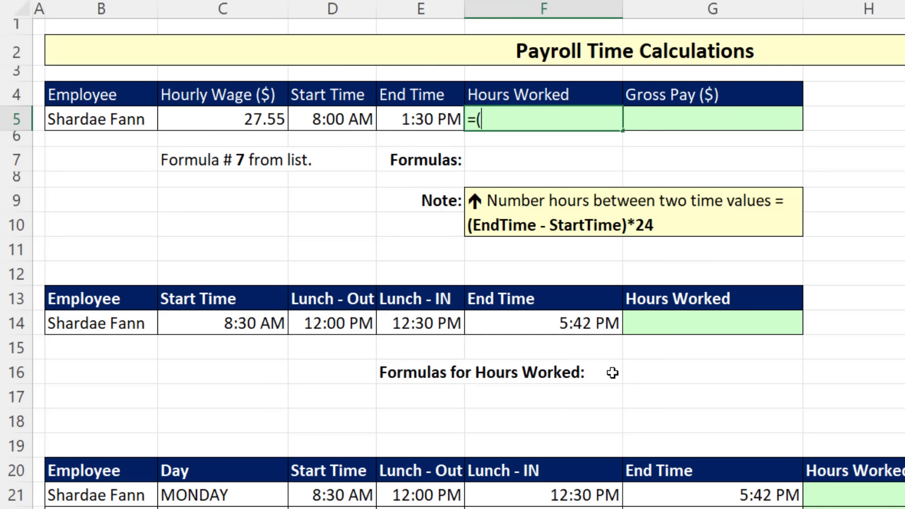
{"action": "type", "text": "("}
{"action": "key", "text": "Left"}
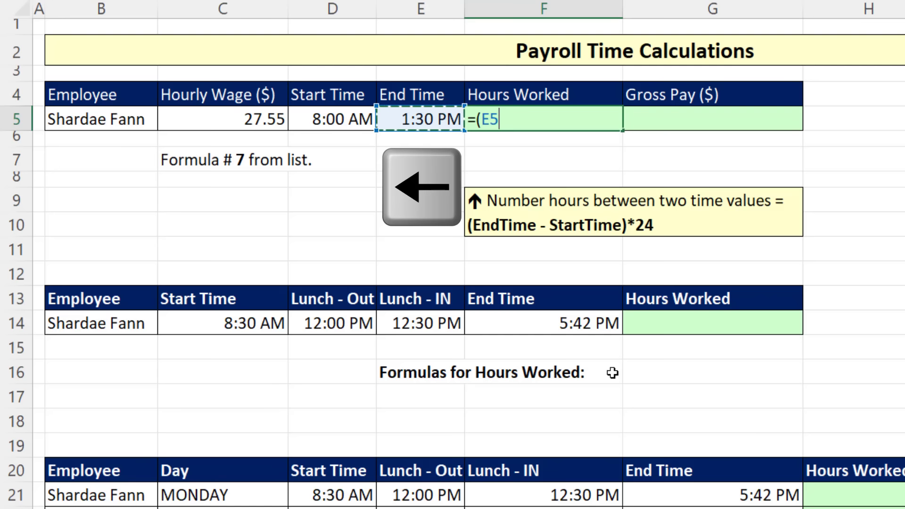
{"action": "type", "text": "-"}
{"action": "key", "text": "Left"}
{"action": "key", "text": "Left"}
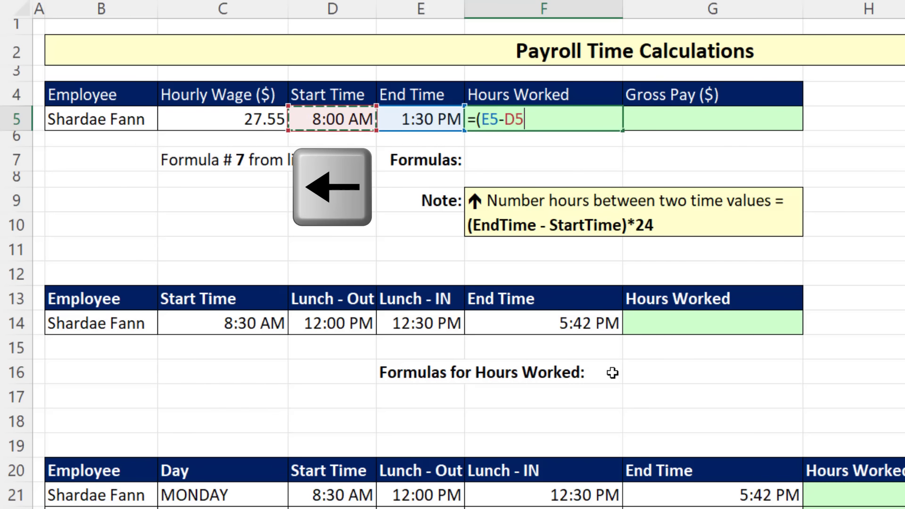
{"action": "type", "text": ")"}
{"action": "key", "text": "ctrl+Return"}
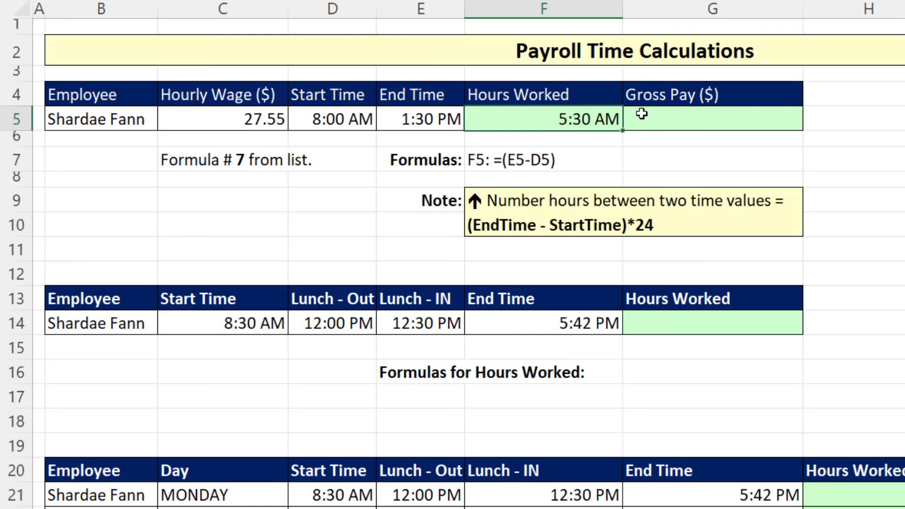
{"action": "key", "text": "ctrl+shift+grave"}
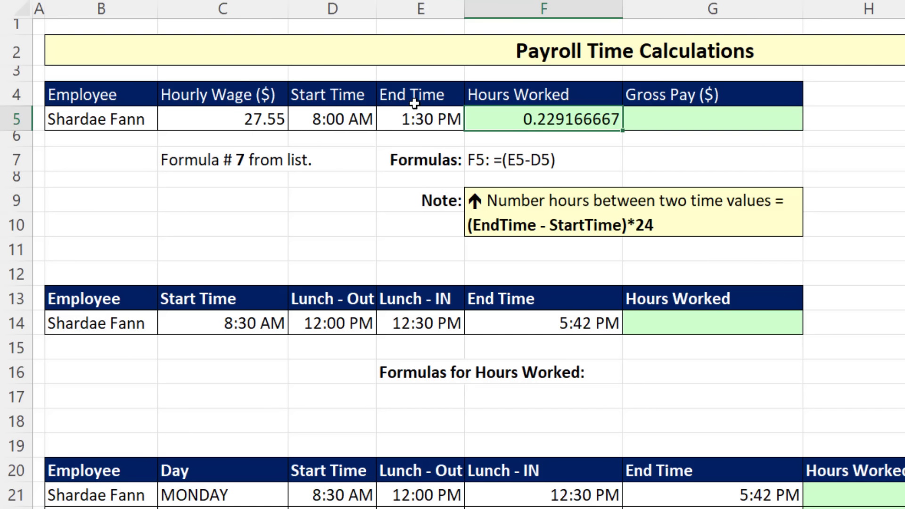
Convert the Hours Worked formula in F5 to hours as =(E5-D5)*24, and format the cell as General
{"action": "key", "text": "F2"}
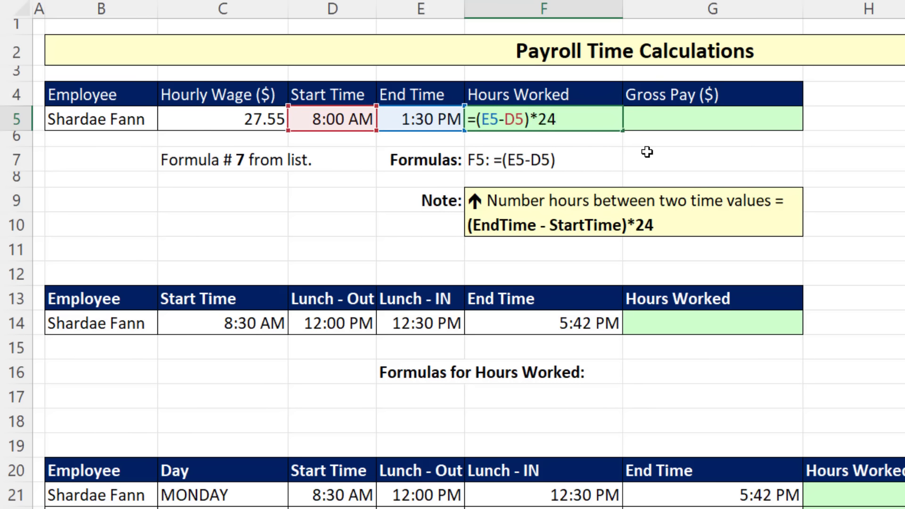
{"action": "key", "text": "ctrl+Return"}
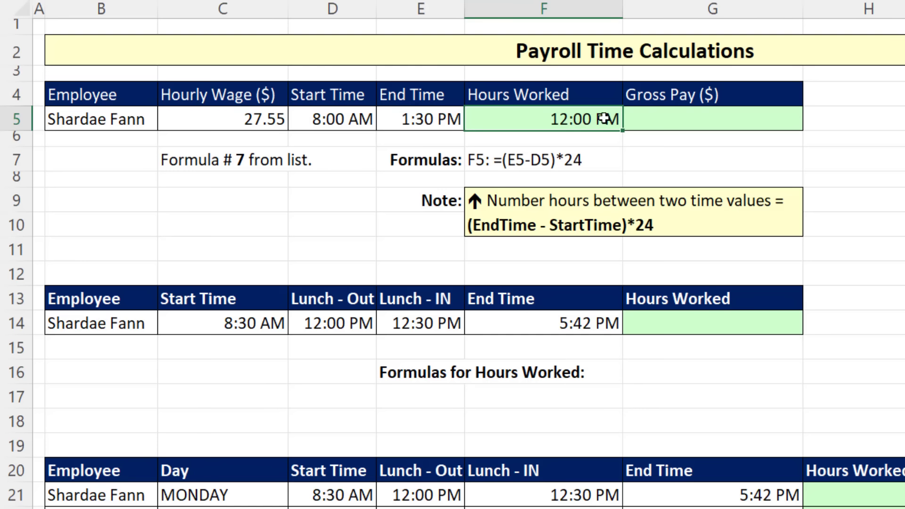
{"action": "key", "text": "ctrl+shift+grave"}
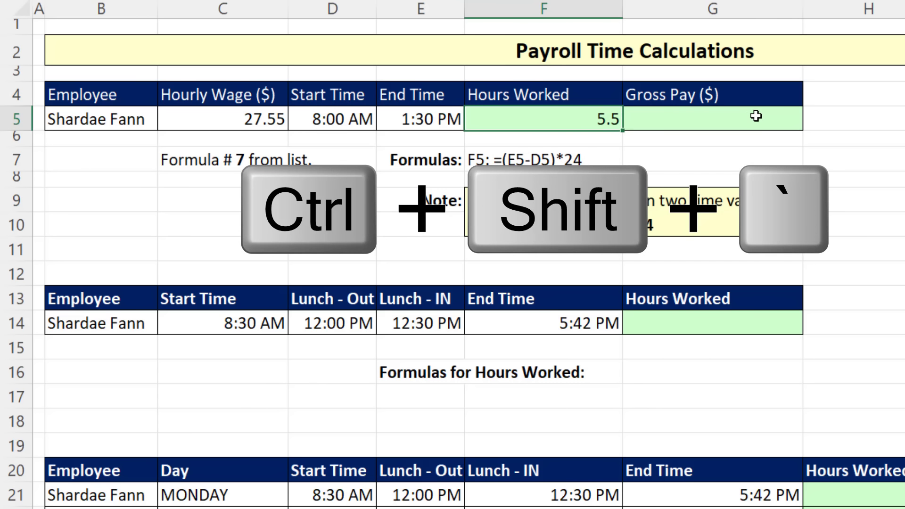
Calculate the gross pay in G5 by multiplying hours worked by the hourly wage with =F5*C5
{"action": "left_click", "coordinate": [756, 114]}
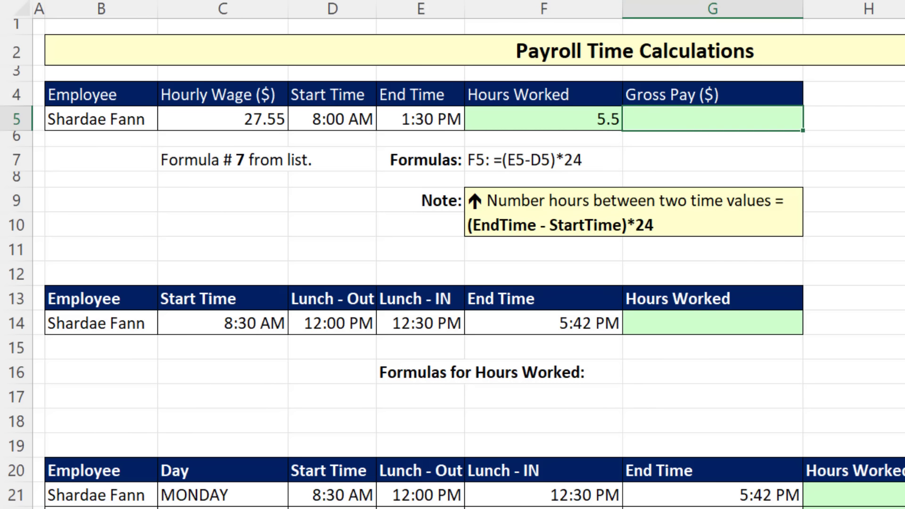
{"action": "type", "text": "="}
{"action": "key", "text": "Left"}
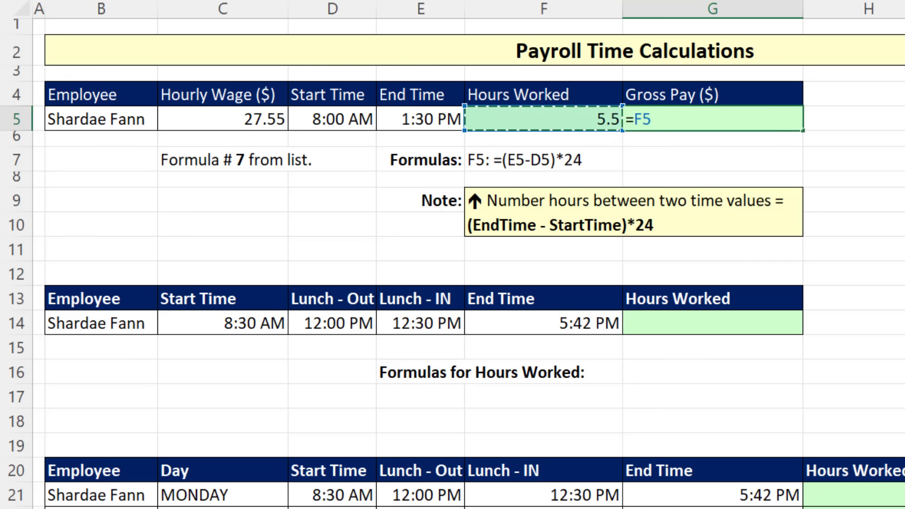
{"action": "type", "text": "*"}
{"action": "key", "text": "Left"}
{"action": "key", "text": "Left"}
{"action": "key", "text": "Left"}
{"action": "key", "text": "Left"}
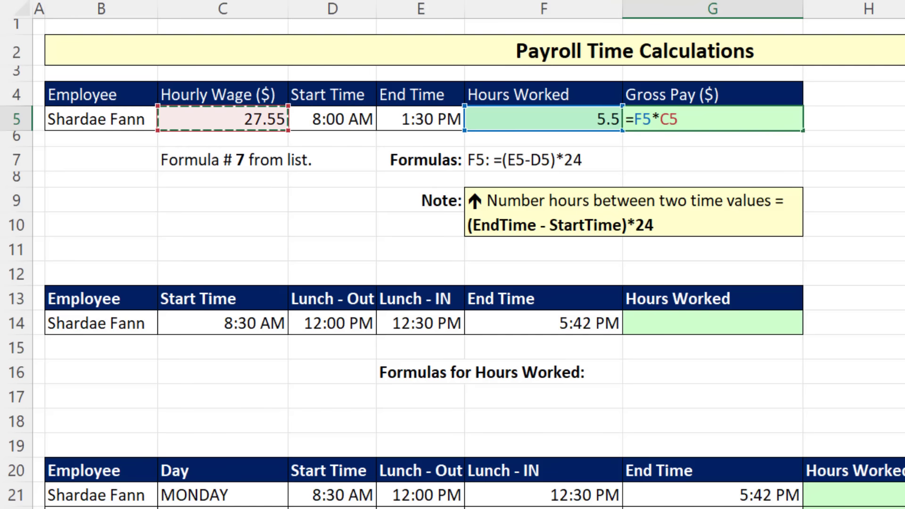
{"action": "key", "text": "ctrl+Return"}
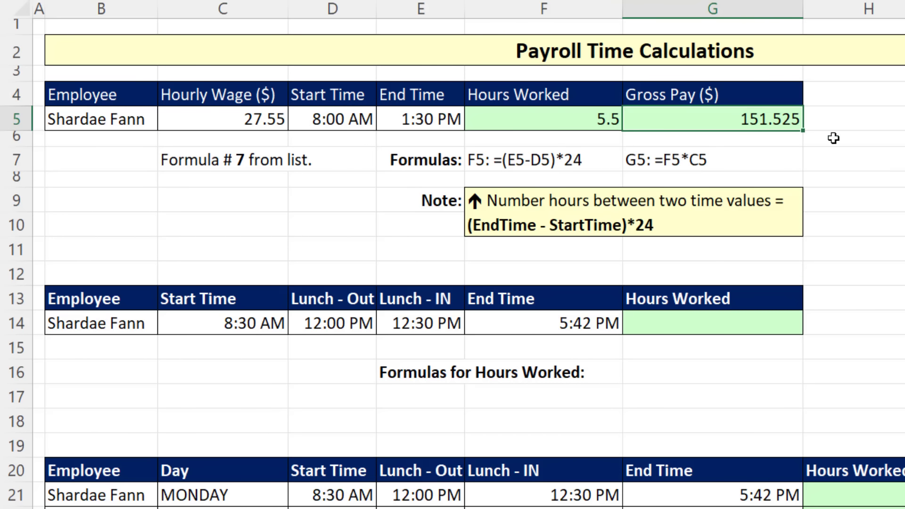
Round the gross pay in G5 to the penny by changing its formula to =ROUND(F5*C5,2)
{"action": "key", "text": "F2"}
{"action": "key", "text": "Left"}
{"action": "key", "text": "Left"}
{"action": "key", "text": "Left"}
{"action": "key", "text": "Left"}
{"action": "key", "text": "Left"}
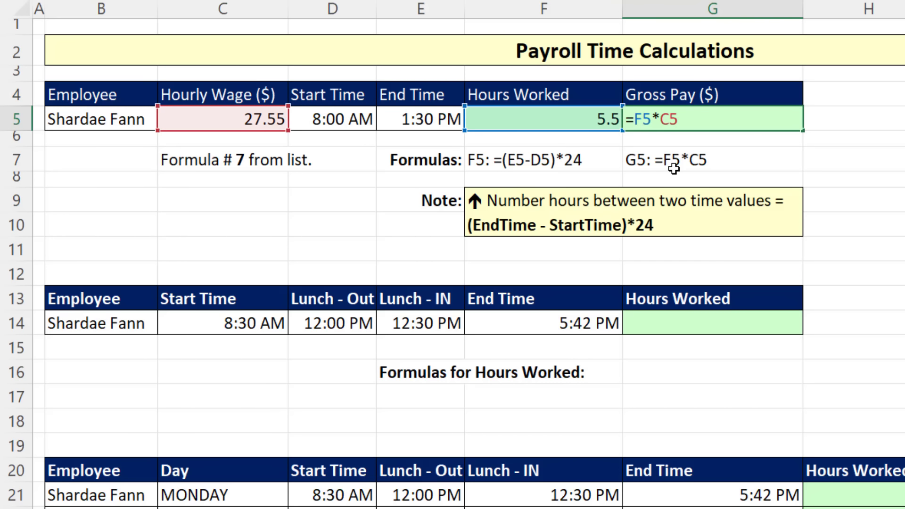
{"action": "type", "text": "Round"}
{"action": "key", "text": "Tab"}
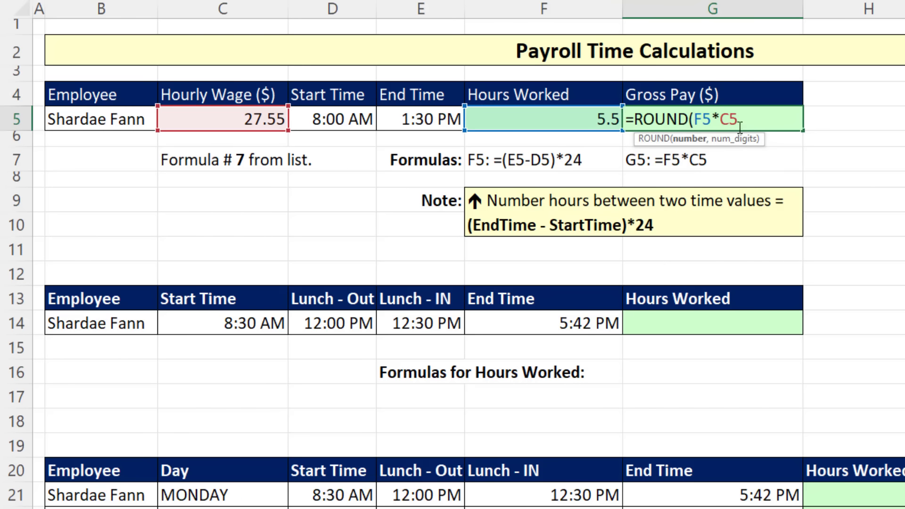
{"action": "left_click", "coordinate": [753, 119]}
{"action": "type", "text": ",2"}
{"action": "key", "text": "Return"}
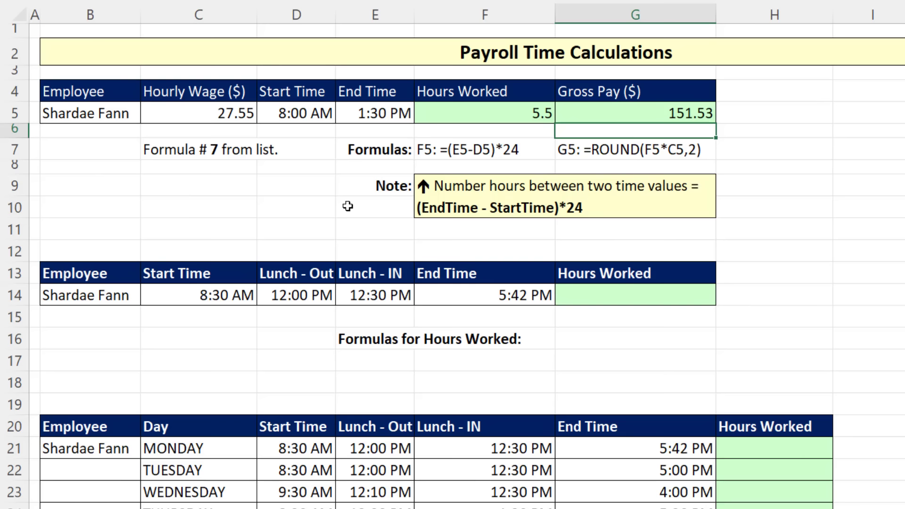
Calculate the hours worked excluding lunch in G14 with =(D14-C14+F14-E14)*24, and format the cell as General
{"action": "left_click", "coordinate": [630, 301]}
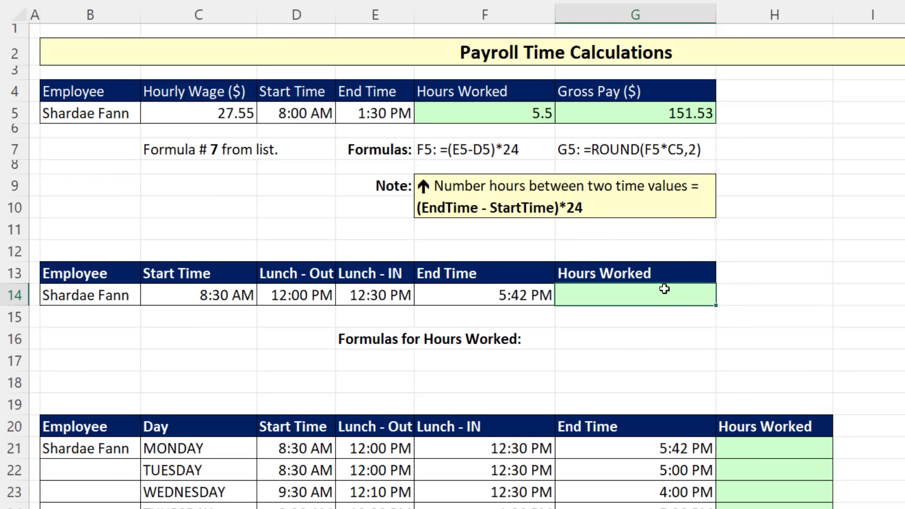
{"action": "type", "text": "=("}
{"action": "key", "text": "Left"}
{"action": "key", "text": "Left"}
{"action": "key", "text": "Left"}
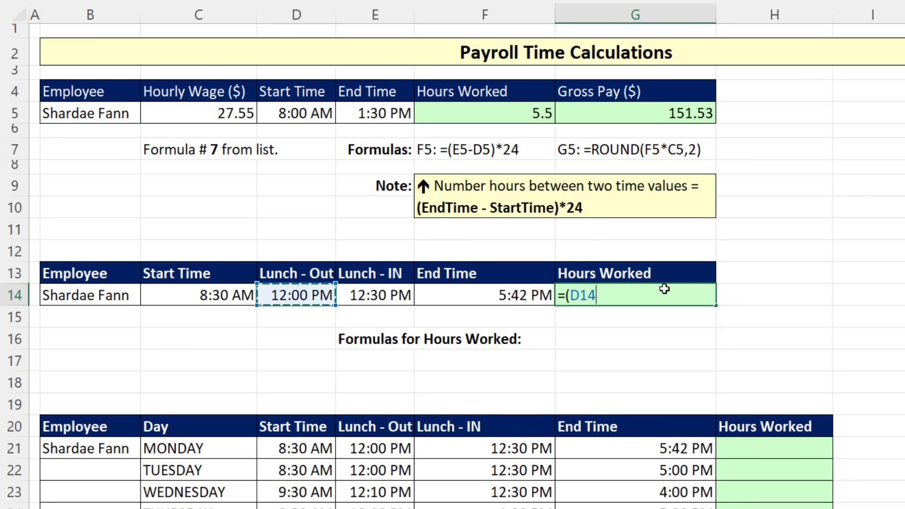
{"action": "type", "text": "-"}
{"action": "key", "text": "Left"}
{"action": "key", "text": "Left"}
{"action": "key", "text": "Left"}
{"action": "key", "text": "Left"}
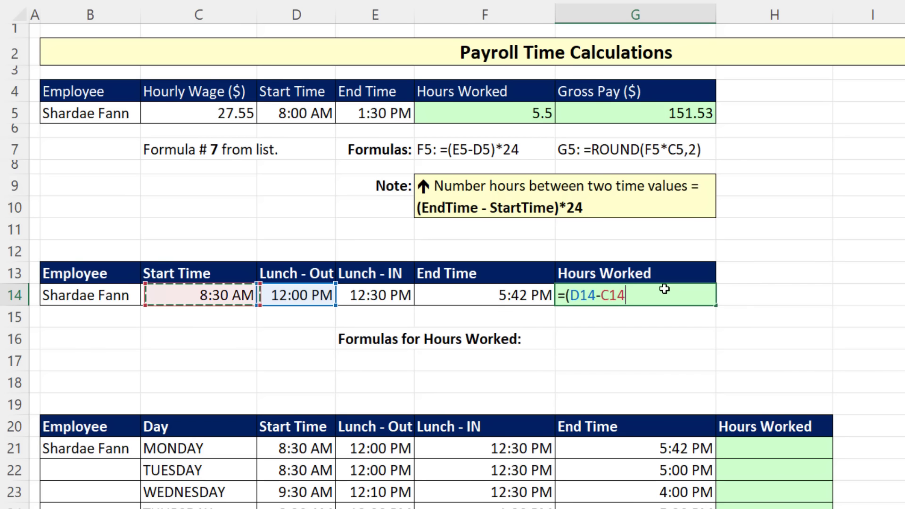
{"action": "type", "text": "+"}
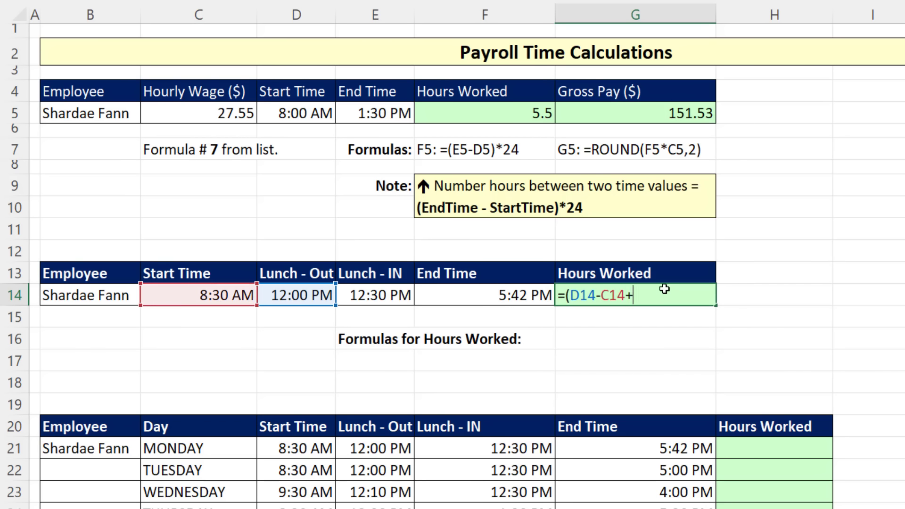
{"action": "key", "text": "Left"}
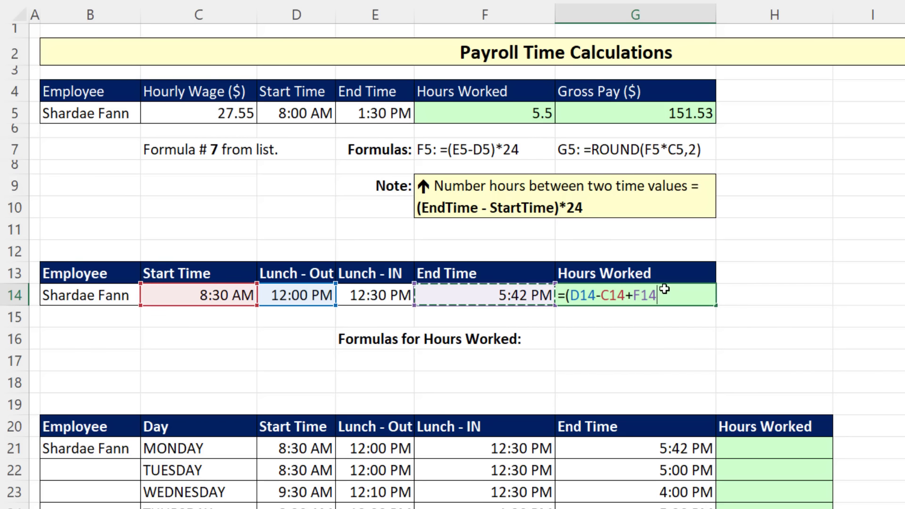
{"action": "type", "text": "-"}
{"action": "key", "text": "Left"}
{"action": "key", "text": "Left"}
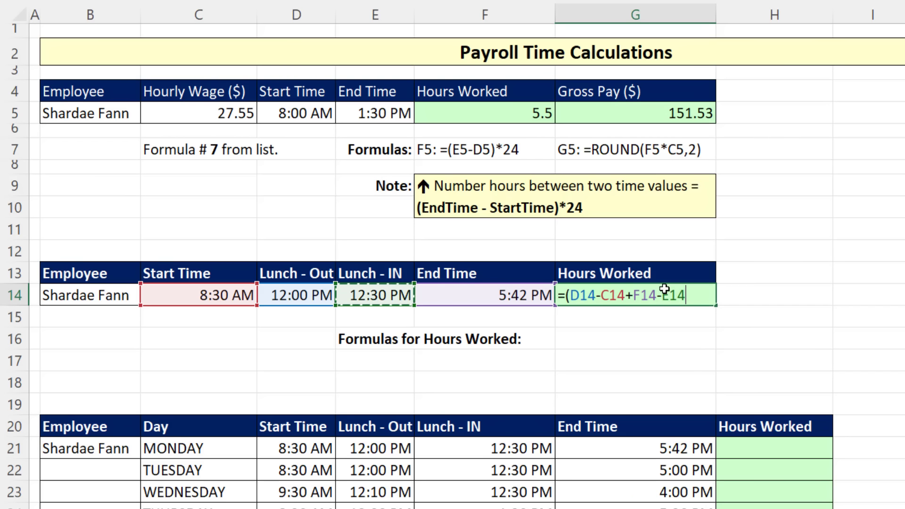
{"action": "type", "text": ")*24"}
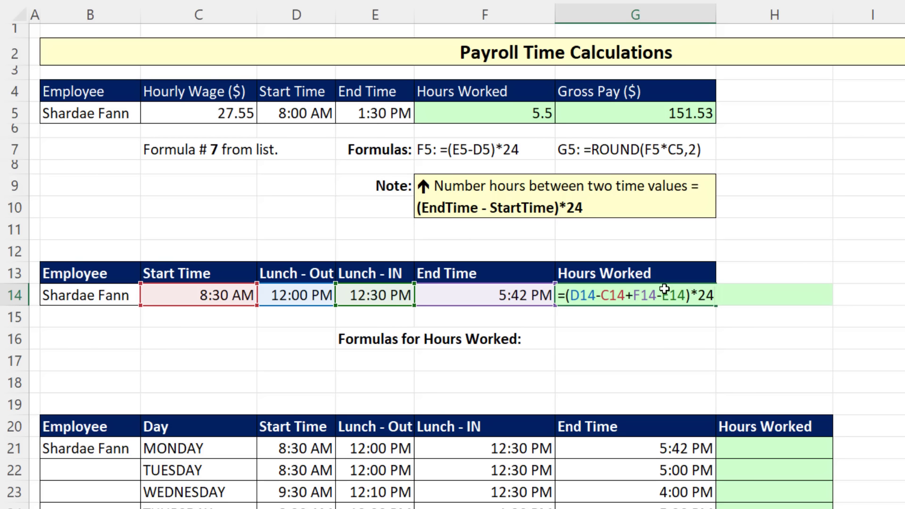
{"action": "key", "text": "ctrl+Return"}
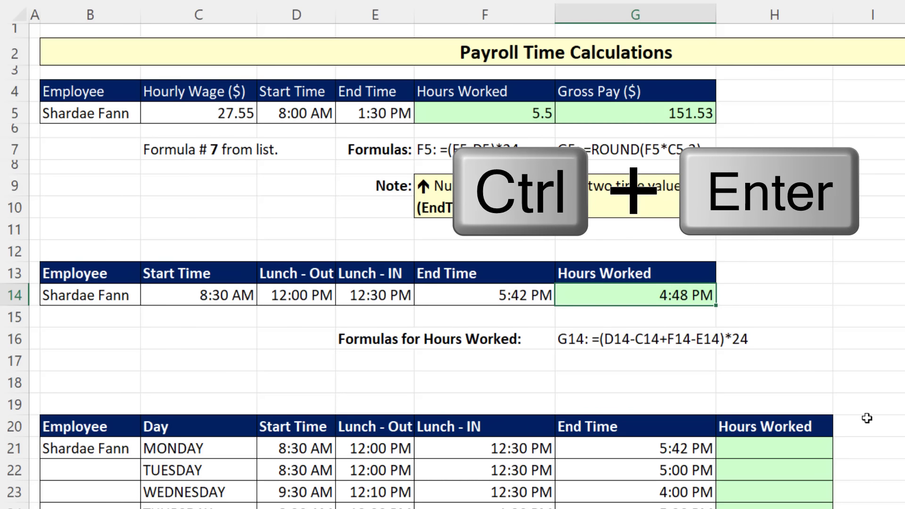
{"action": "key", "text": "ctrl+shift+grave"}
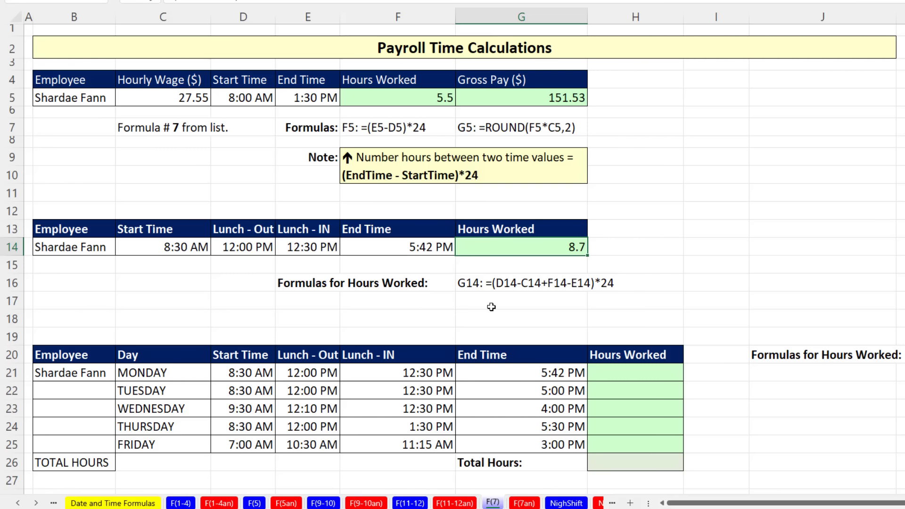
Calculate the hours worked for Monday to Friday with the spilled formula =(E21:E25-D21:D25+G21:G25-F21:F25)*24 in H21
{"action": "left_click", "coordinate": [664, 380]}
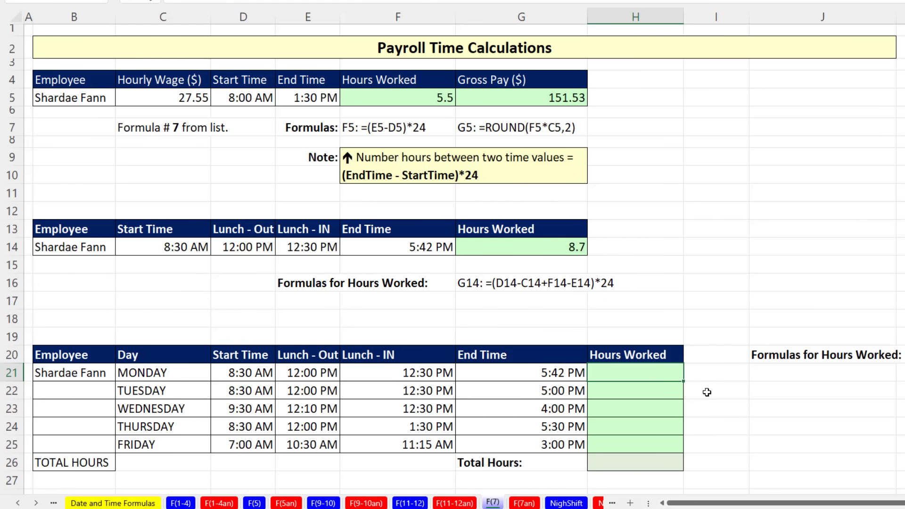
{"action": "type", "text": "=("}
{"action": "left_click_drag", "start_coordinate": [299, 373], "coordinate": [311, 445]}
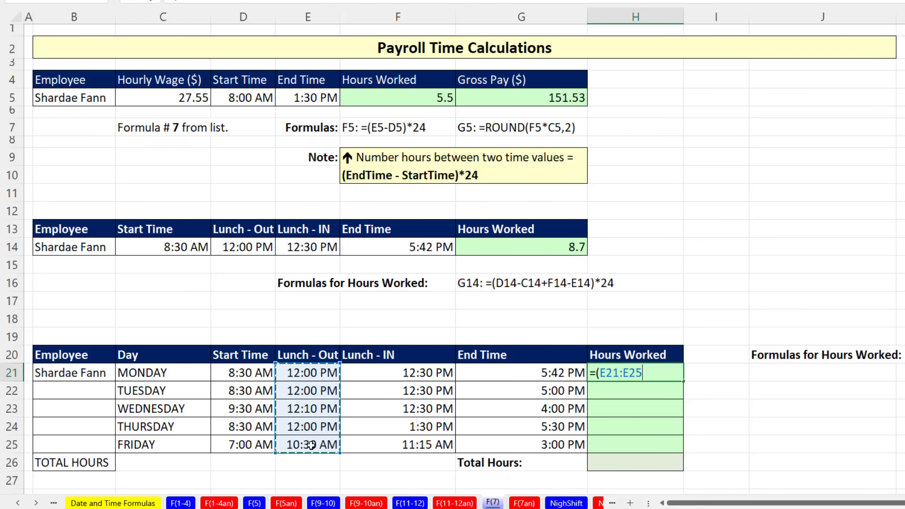
{"action": "type", "text": "-"}
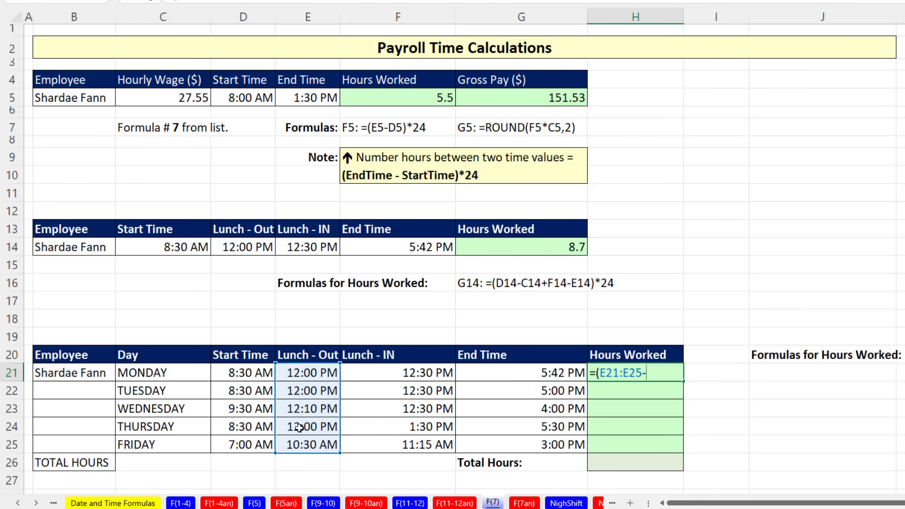
{"action": "left_click_drag", "start_coordinate": [232, 373], "coordinate": [245, 441]}
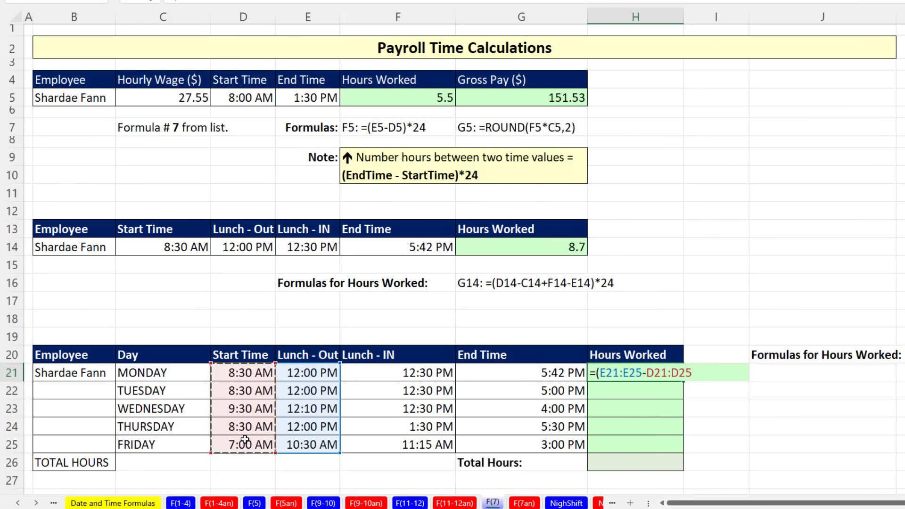
{"action": "type", "text": "+"}
{"action": "left_click_drag", "start_coordinate": [556, 372], "coordinate": [559, 445]}
{"action": "type", "text": "-"}
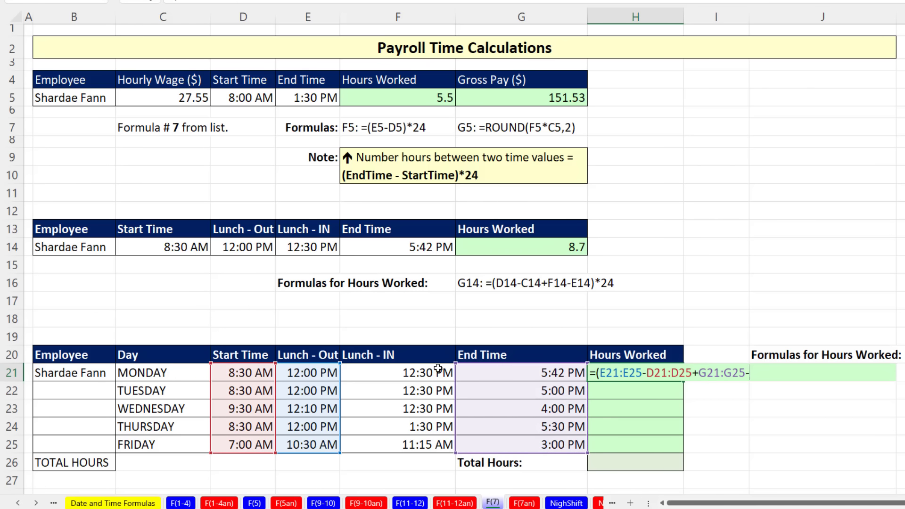
{"action": "left_click_drag", "start_coordinate": [438, 370], "coordinate": [432, 448]}
{"action": "type", "text": ")"}
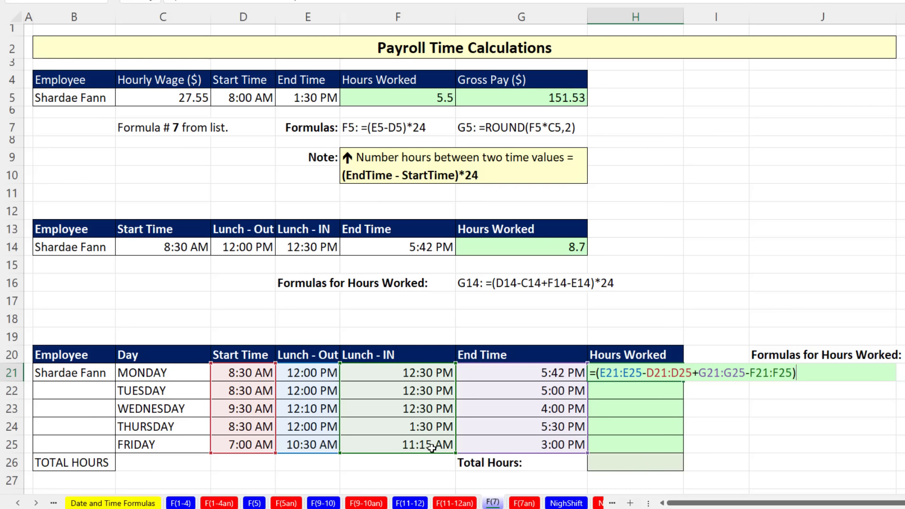
{"action": "type", "text": "*24"}
{"action": "key", "text": "ctrl+Return"}
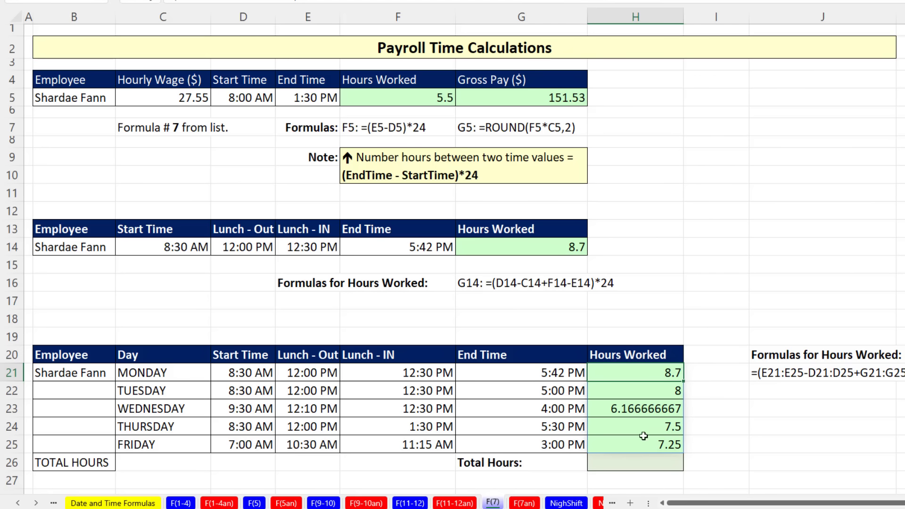
Total the week's hours worked in H26 with =SUM(H21#)
{"action": "left_click", "coordinate": [646, 462]}
{"action": "key", "text": "alt+equal"}
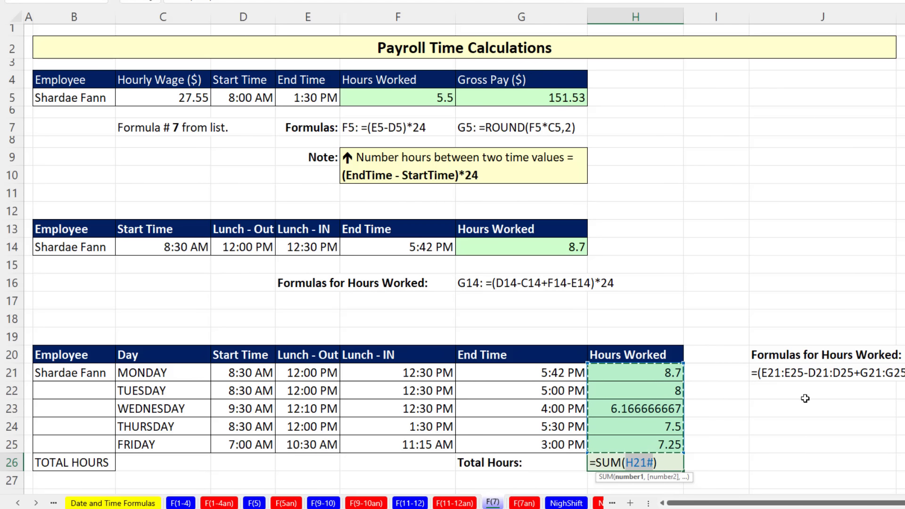
{"action": "key", "text": "Return"}
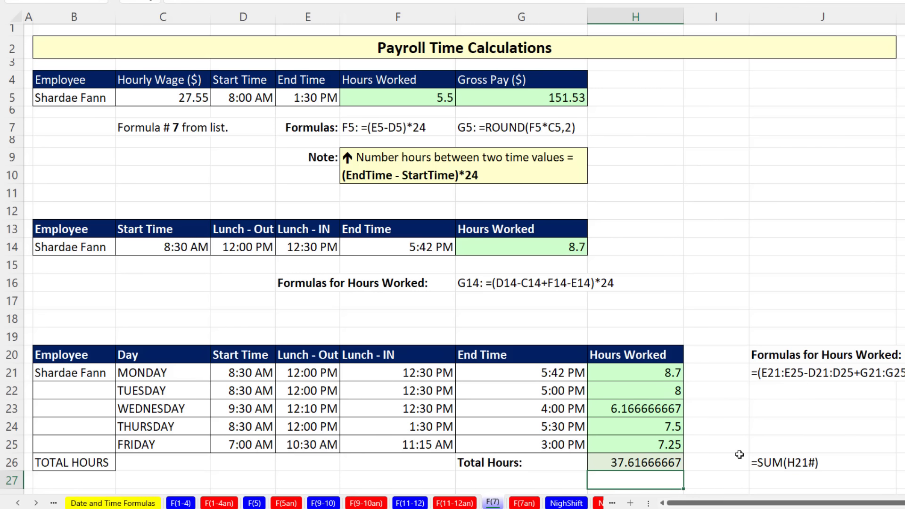
Check the Time Worked formula in H31, and apply the custom number format hh:mm:ss to H31:H36
{"action": "scroll", "coordinate": [729, 473], "scroll_direction": "down", "scroll_amount": 4}
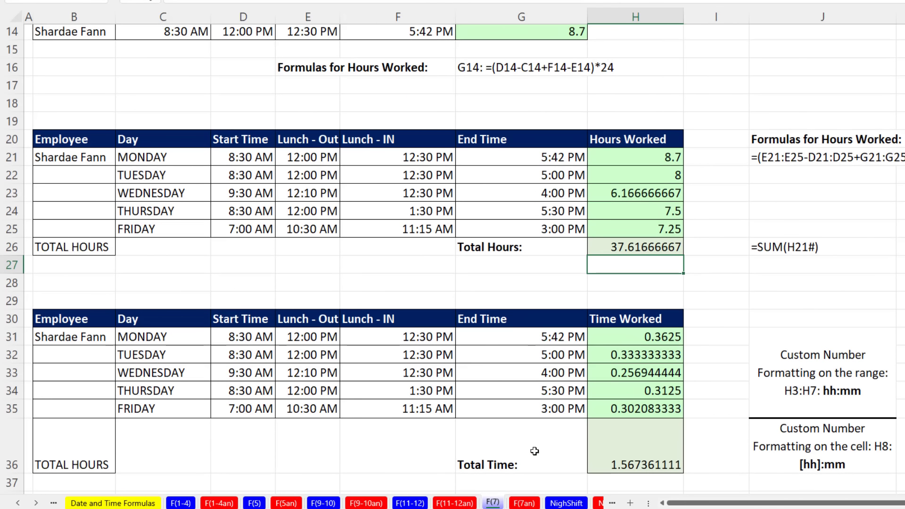
{"action": "left_click", "coordinate": [642, 340]}
{"action": "key", "text": "F2"}
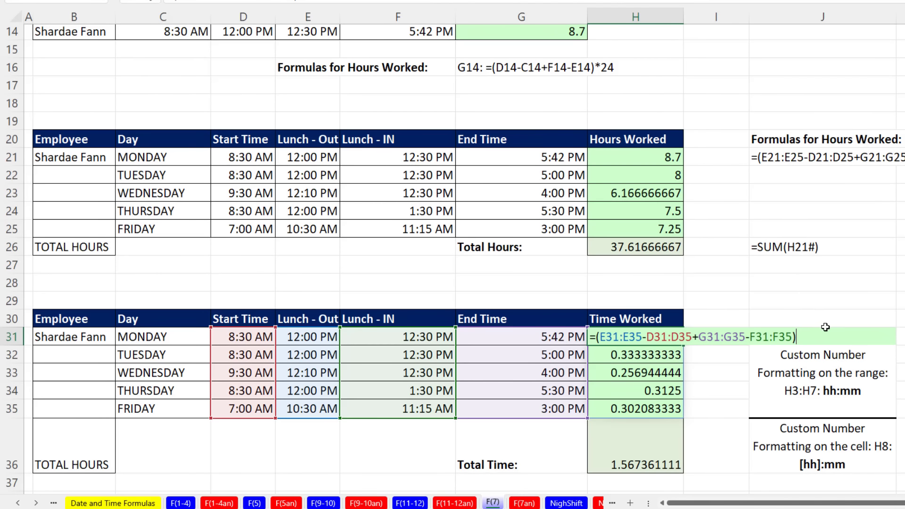
{"action": "key", "text": "Escape"}
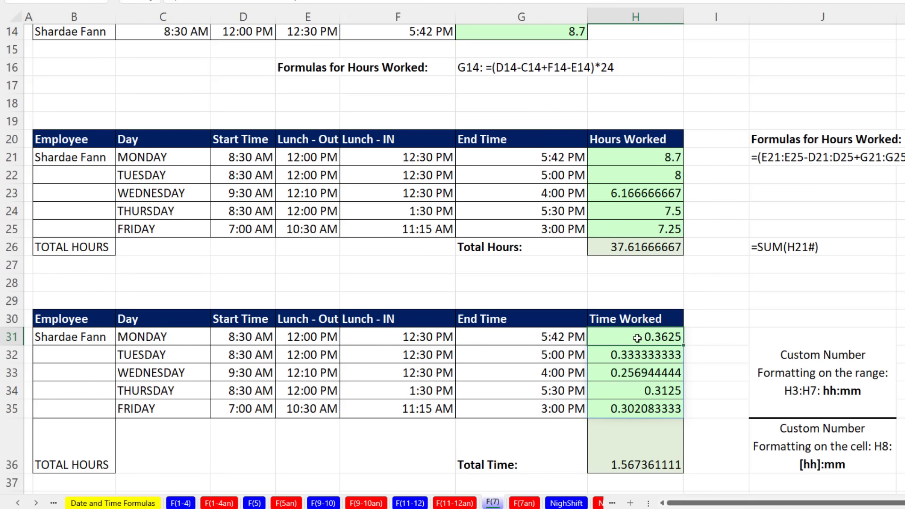
{"action": "left_click_drag", "start_coordinate": [639, 339], "coordinate": [645, 443]}
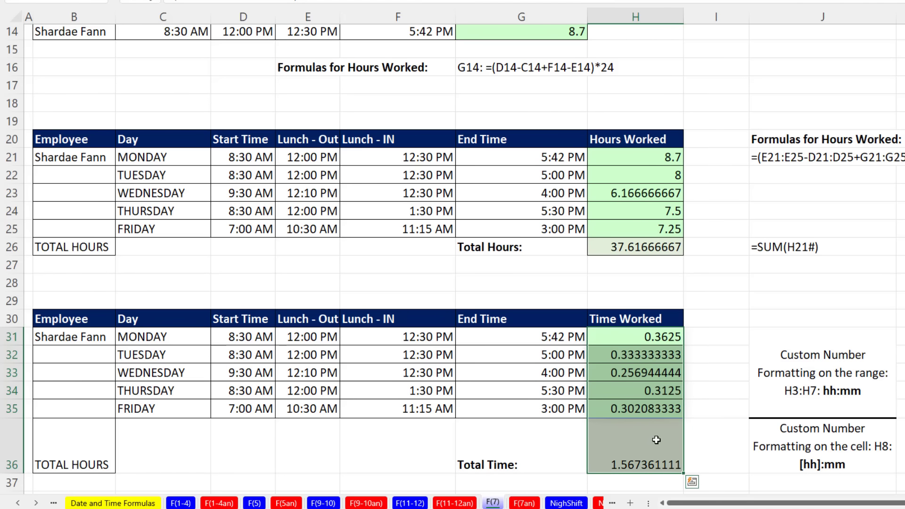
{"action": "key", "text": "ctrl+1"}
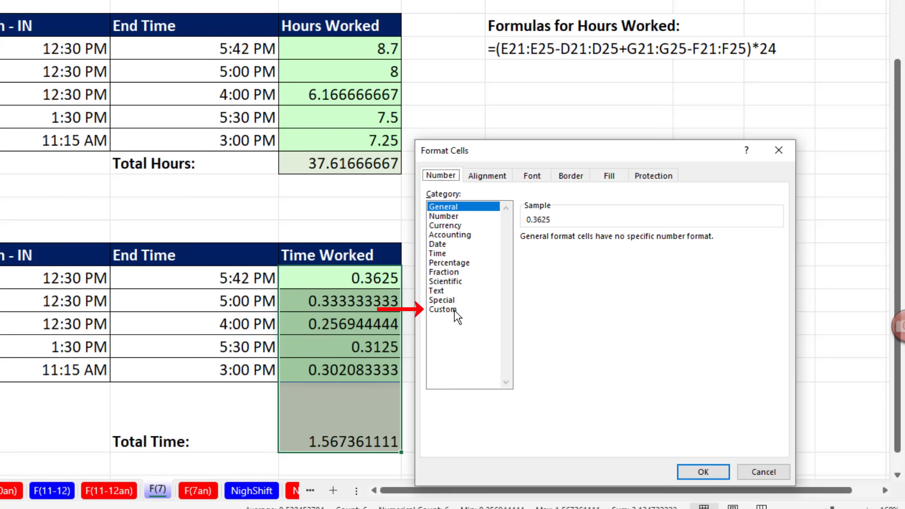
{"action": "left_click", "coordinate": [456, 311]}
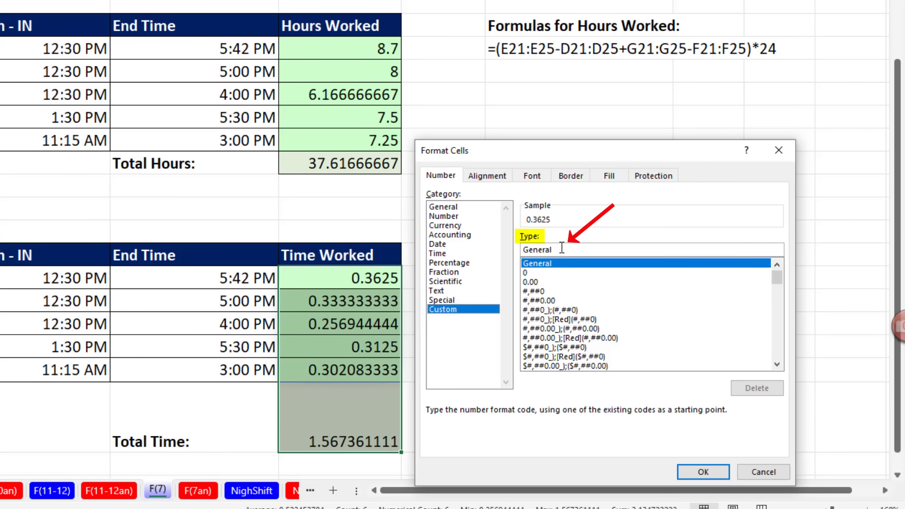
{"action": "key", "text": "End"}
{"action": "key", "text": "shift+Home"}
{"action": "type", "text": "hh"}
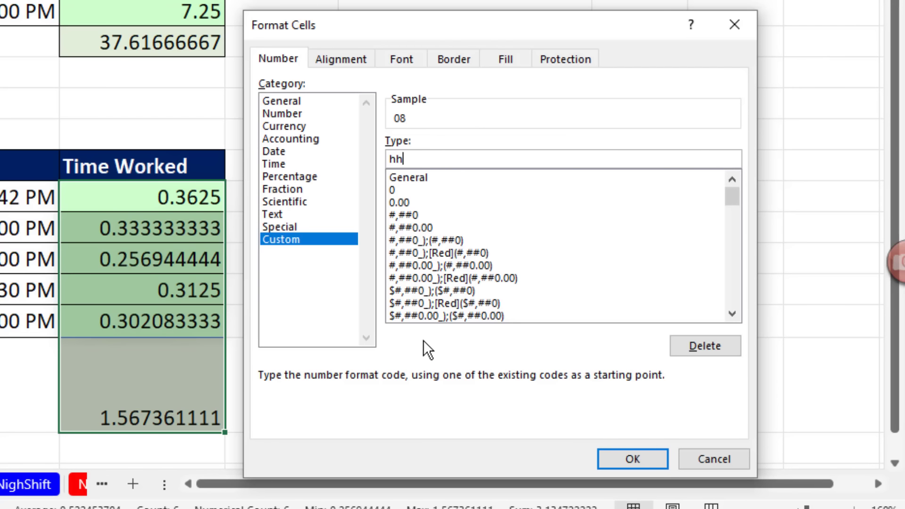
{"action": "type", "text": ":mm:ss"}
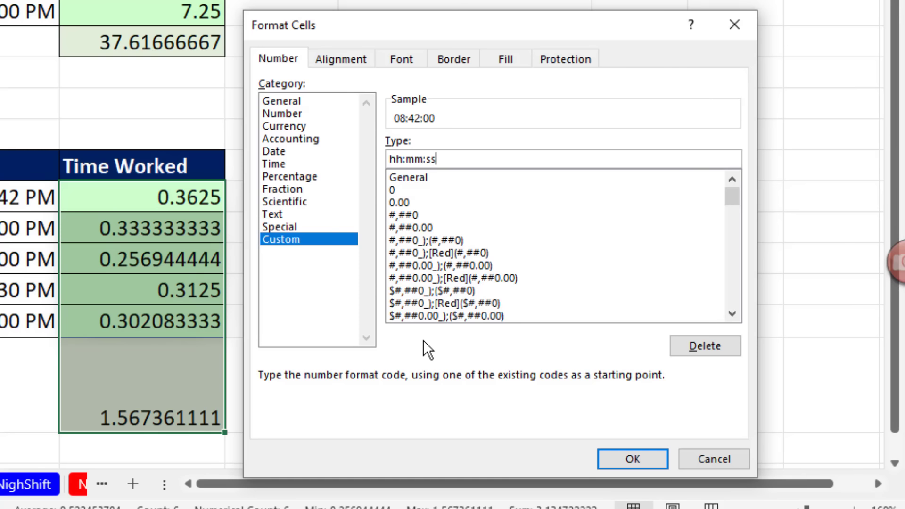
{"action": "left_click", "coordinate": [616, 456]}
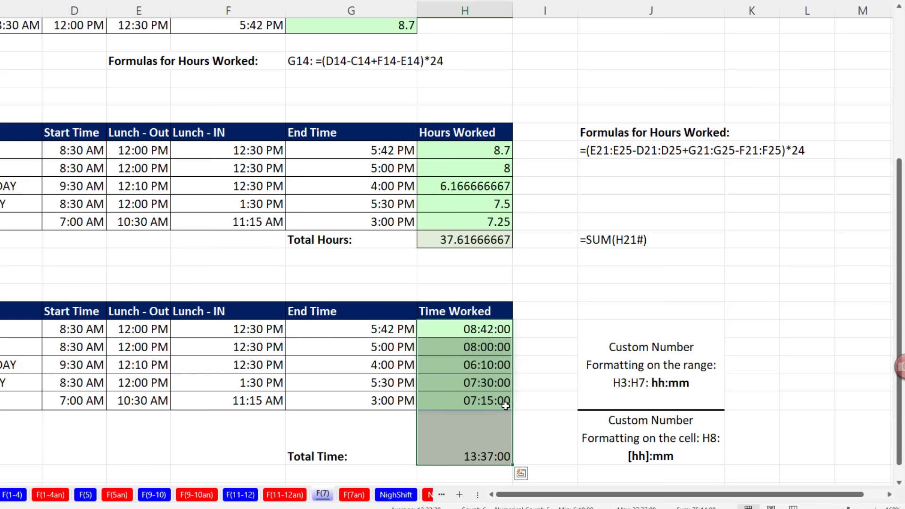
Format the Total Time in H36 as General to check its serial number, and undo the format change
{"action": "left_click", "coordinate": [485, 367]}
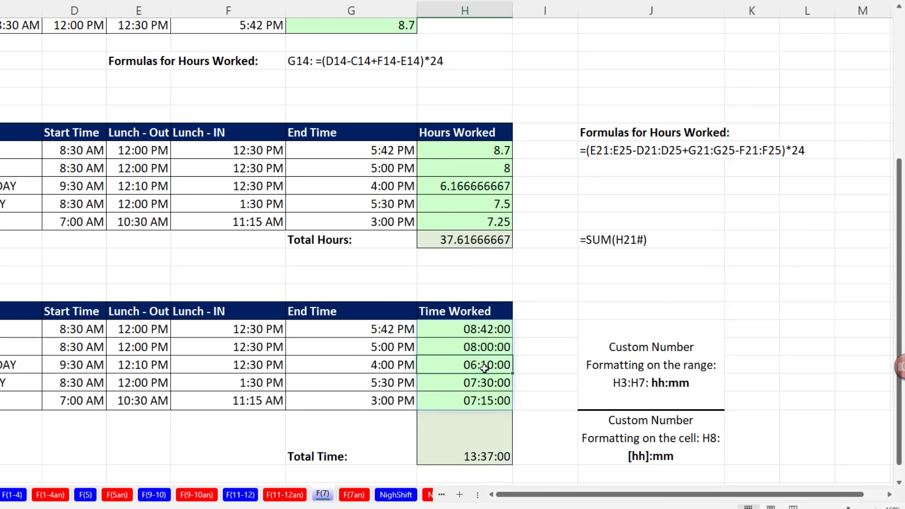
{"action": "left_click", "coordinate": [500, 456]}
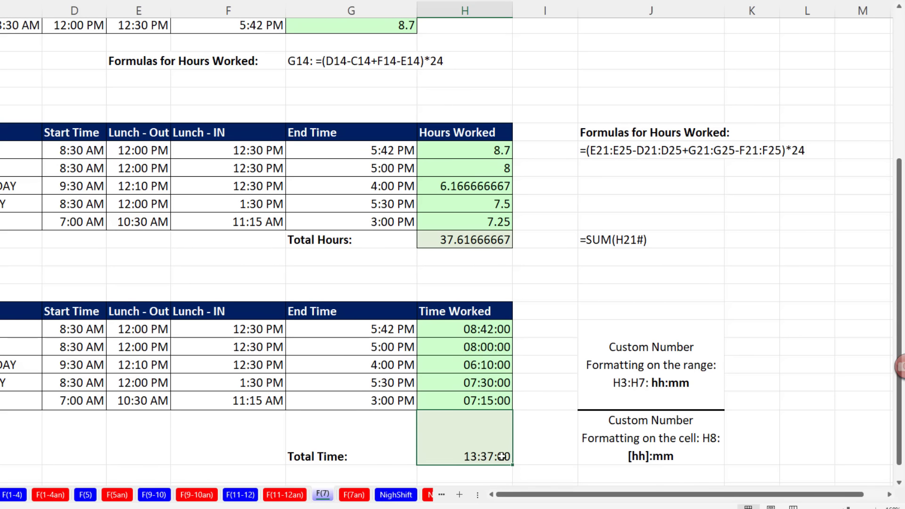
{"action": "key", "text": "ctrl+shift+grave"}
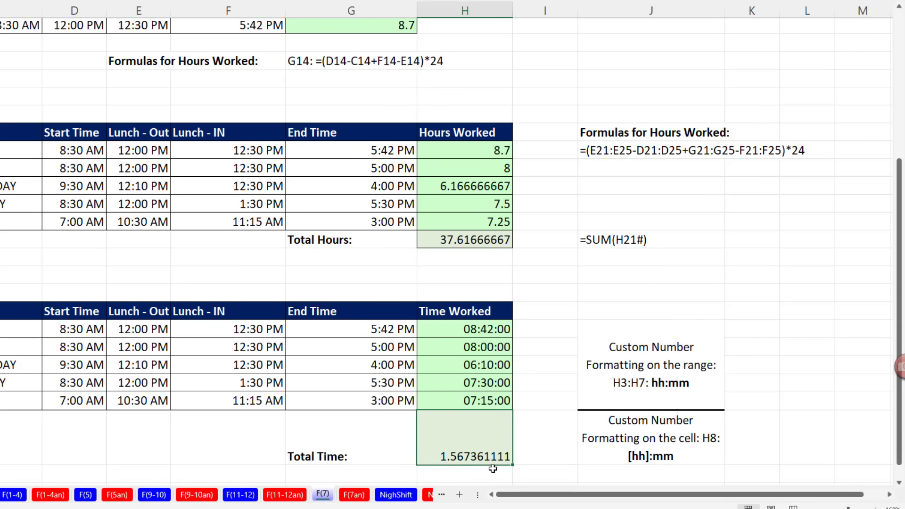
{"action": "key", "text": "ctrl+z"}
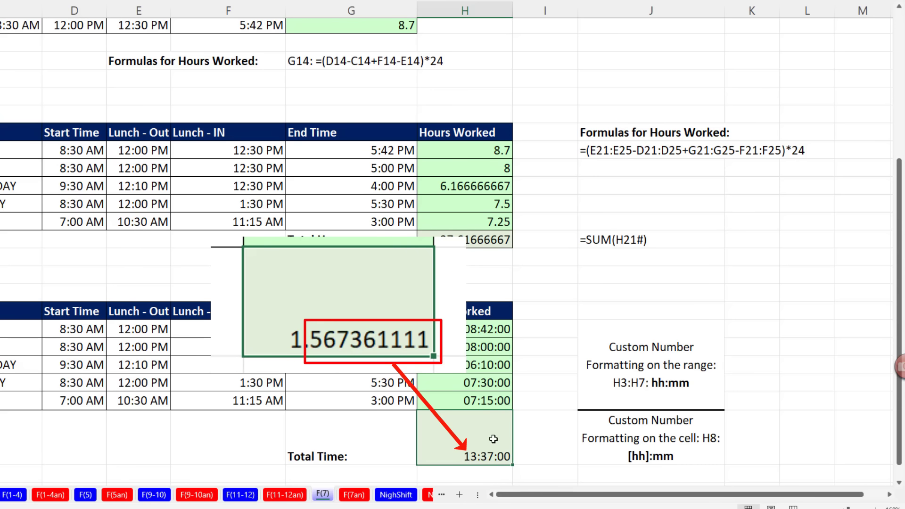
Apply the custom number format [hh]:mm:ss to the Total Time in H36
{"action": "key", "text": "ctrl+1"}
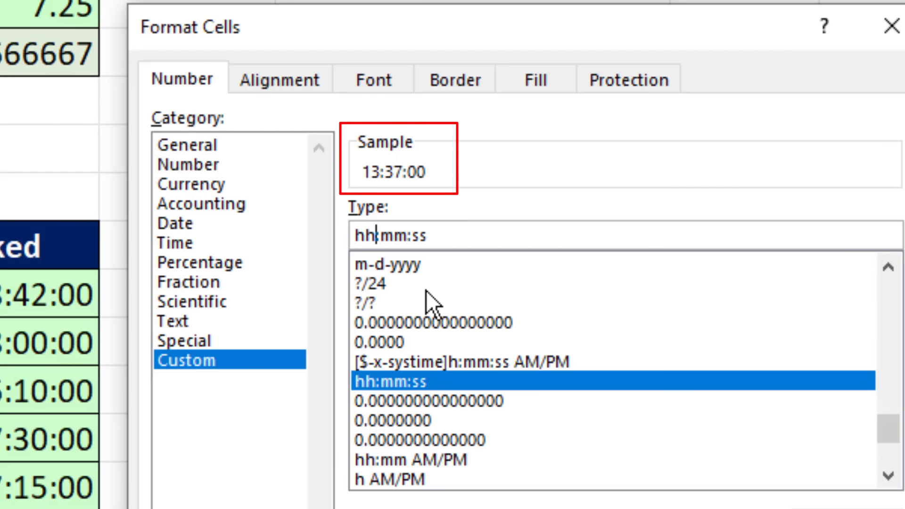
{"action": "type", "text": "]"}
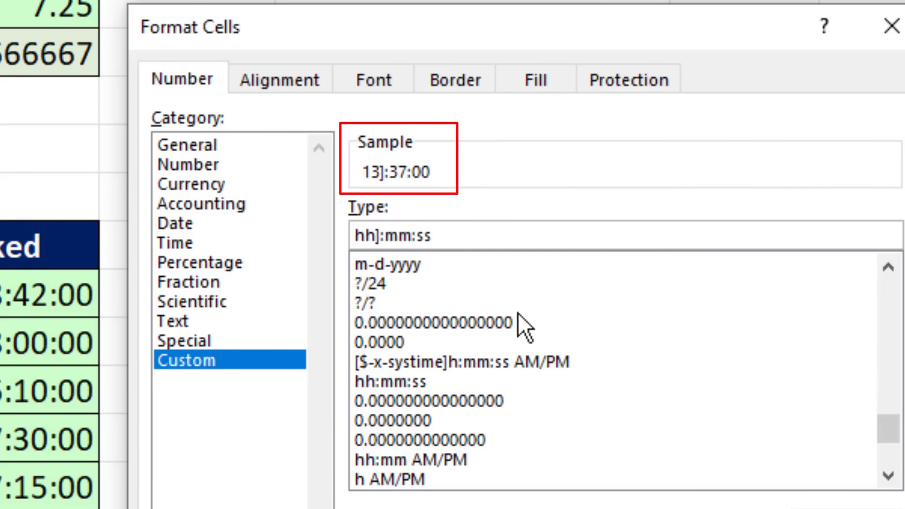
{"action": "key", "text": "Left"}
{"action": "key", "text": "Left"}
{"action": "key", "text": "Left"}
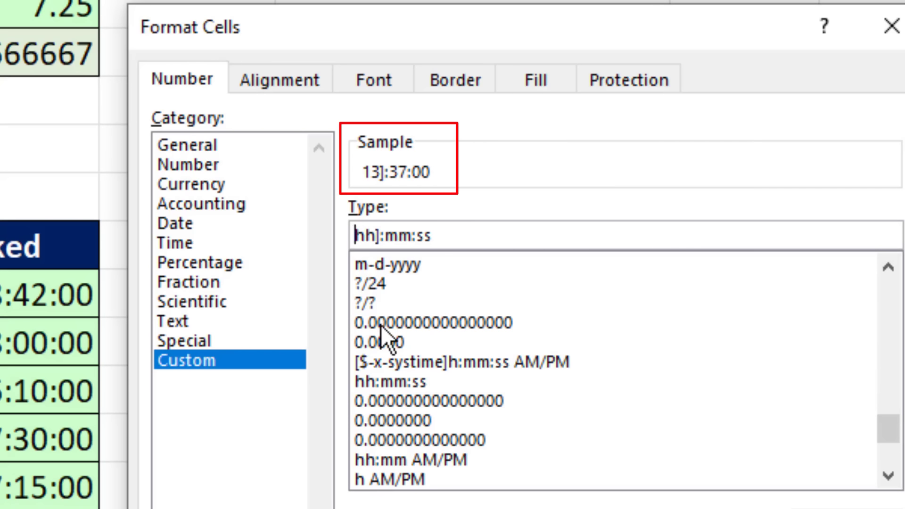
{"action": "type", "text": "["}
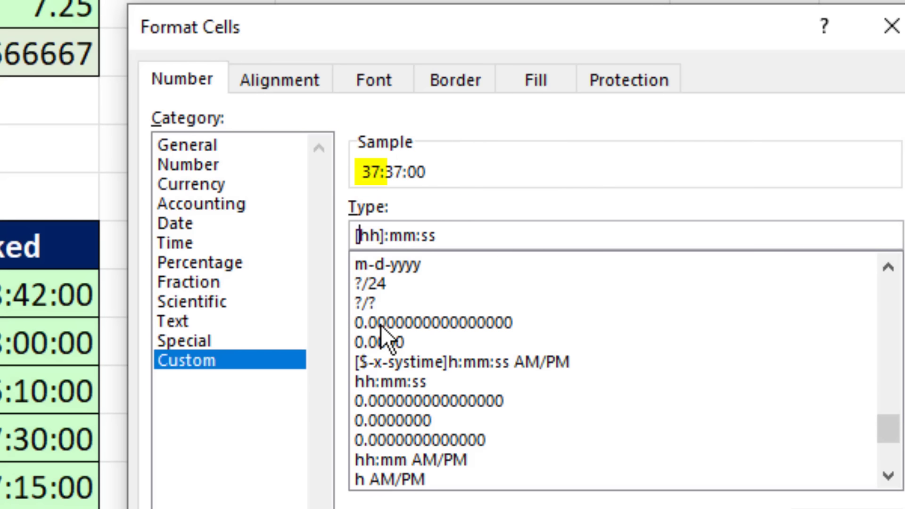
{"action": "key", "text": "Return"}
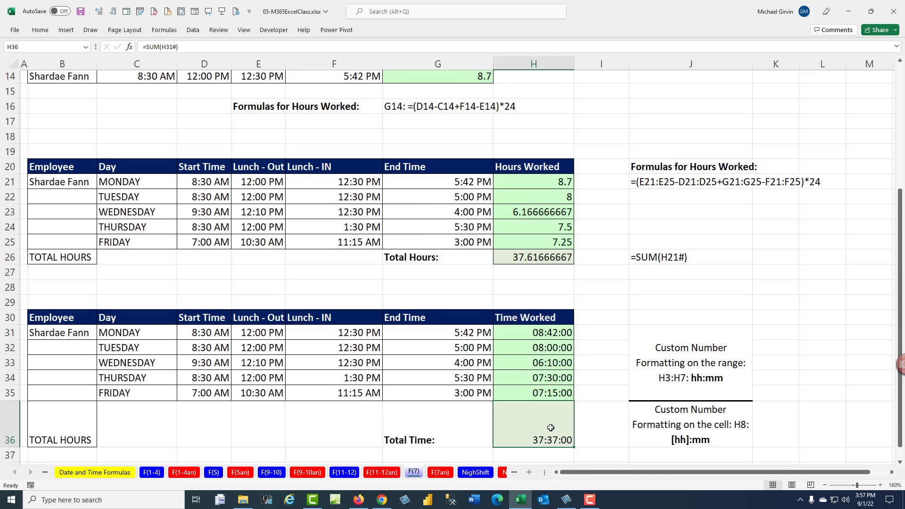
Show the Total Time in H36 in General format to compare its serial number, and undo that format
{"action": "key", "text": "ctrl+shift+asciitilde"}
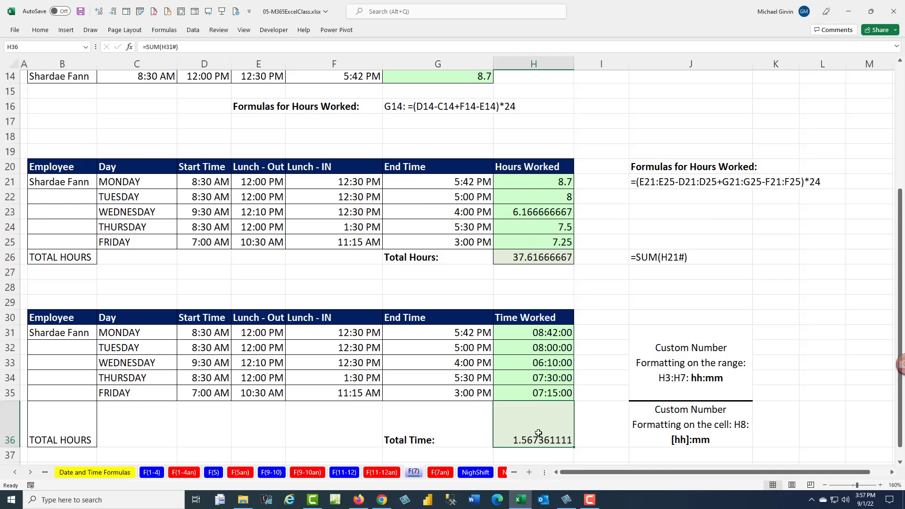
{"action": "key", "text": "ctrl+z"}
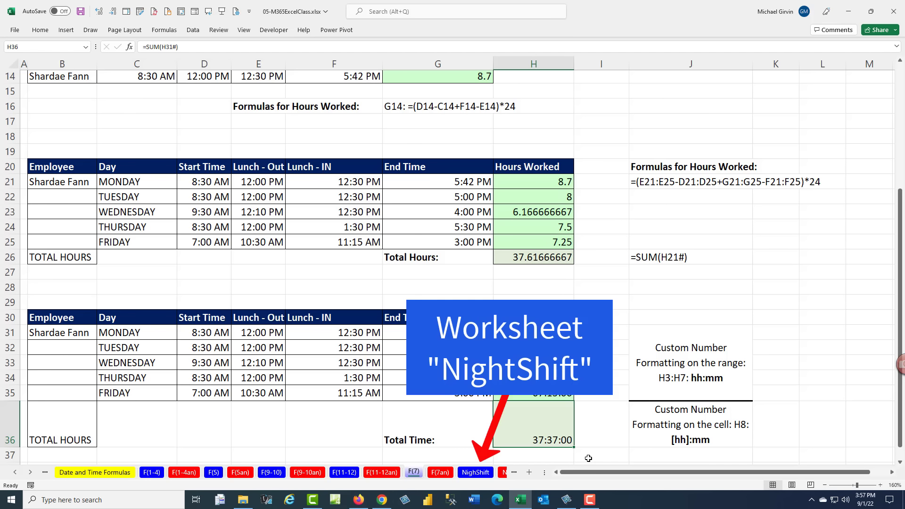
On the NighShift sheet, calculate the night shift time in E6 with =D6-C6, and format the cell as General
{"action": "left_click", "coordinate": [473, 473]}
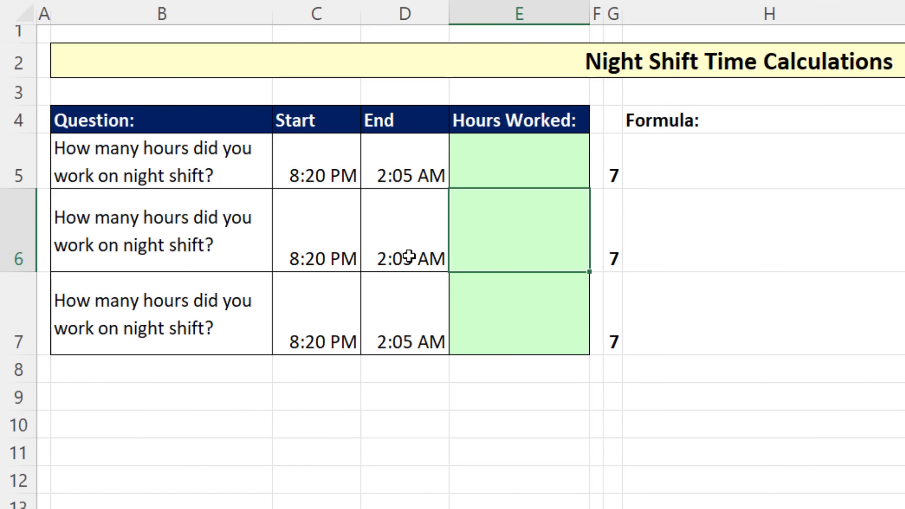
{"action": "left_click", "coordinate": [406, 246]}
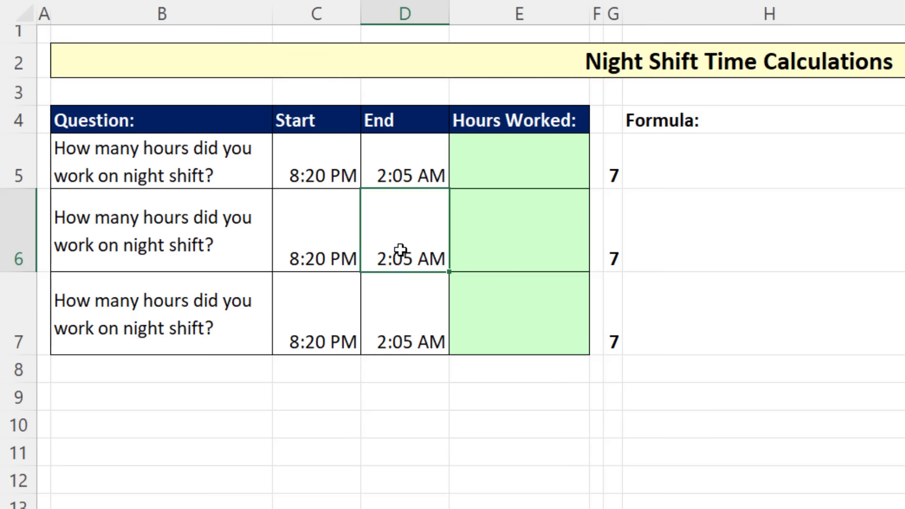
{"action": "left_click", "coordinate": [326, 247]}
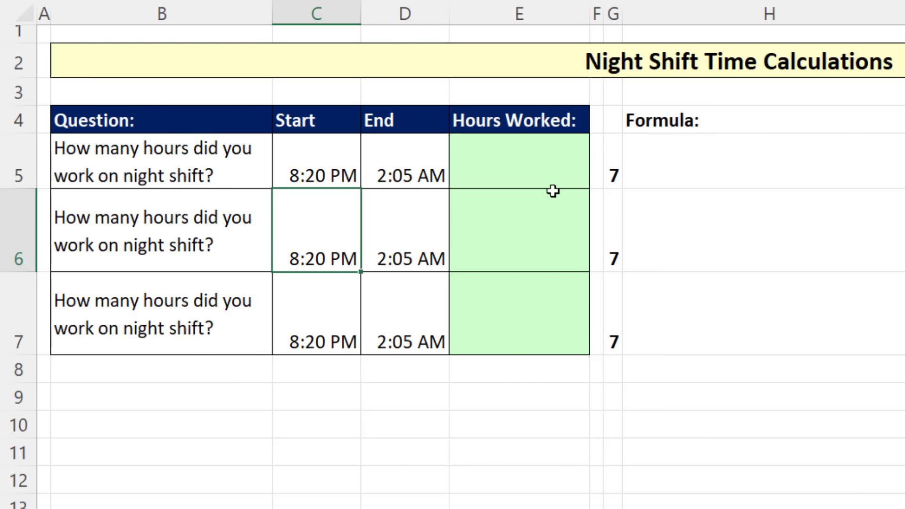
{"action": "left_click", "coordinate": [499, 249]}
{"action": "type", "text": "="}
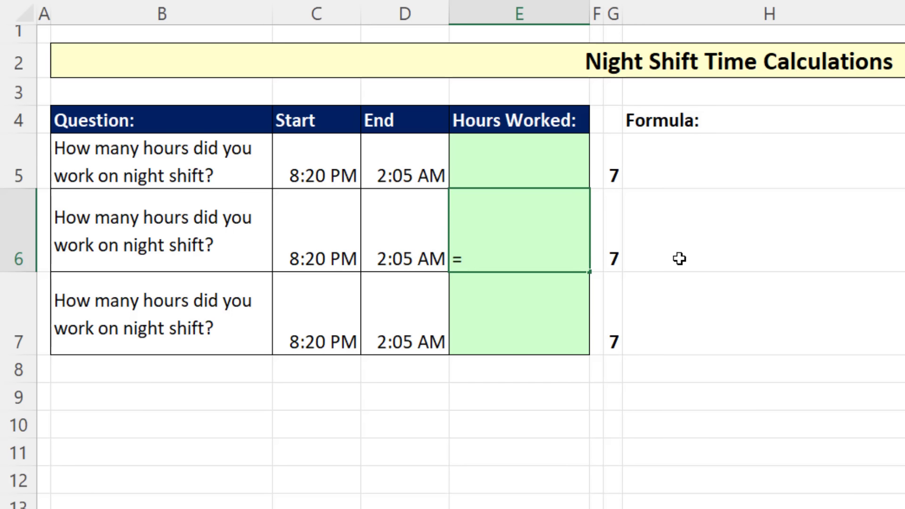
{"action": "key", "text": "Left"}
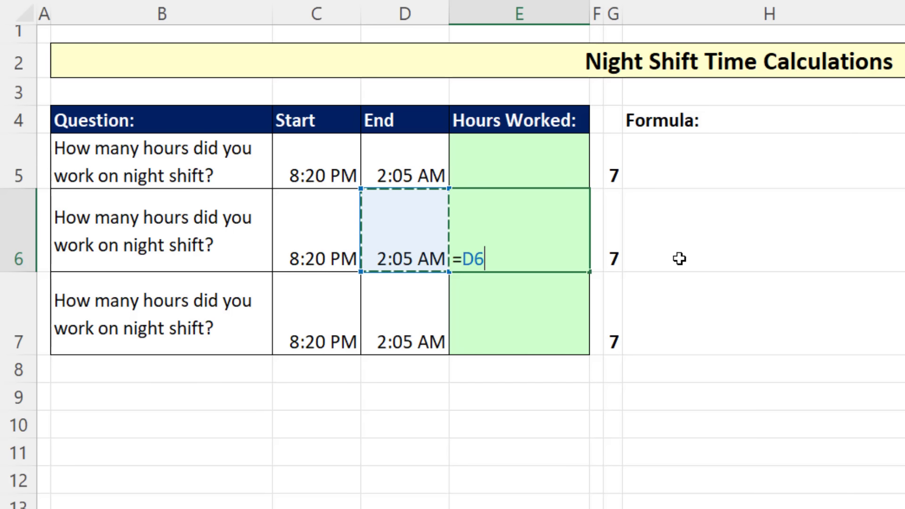
{"action": "type", "text": "-"}
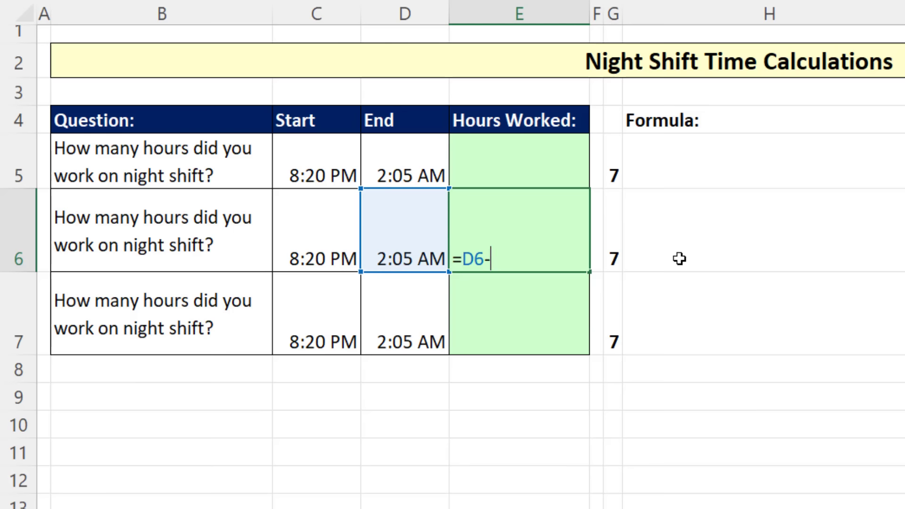
{"action": "left_click", "coordinate": [337, 243]}
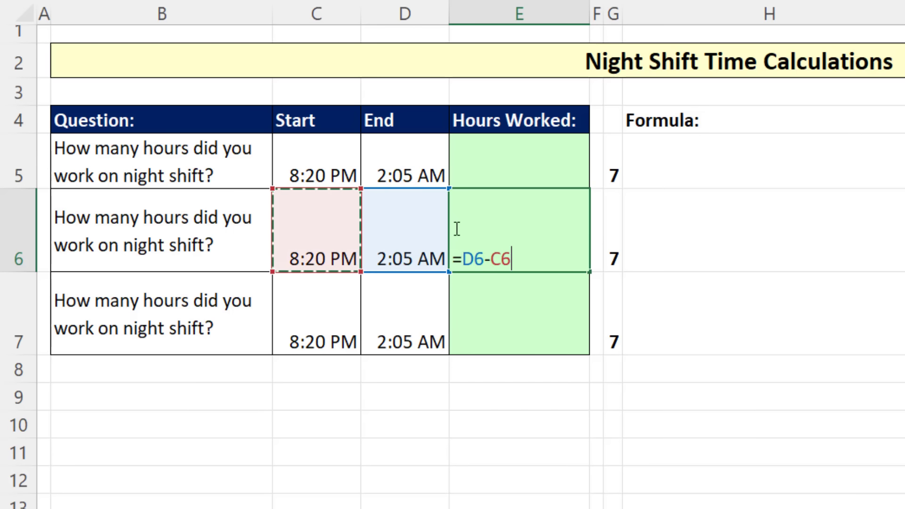
{"action": "key", "text": "ctrl+Return"}
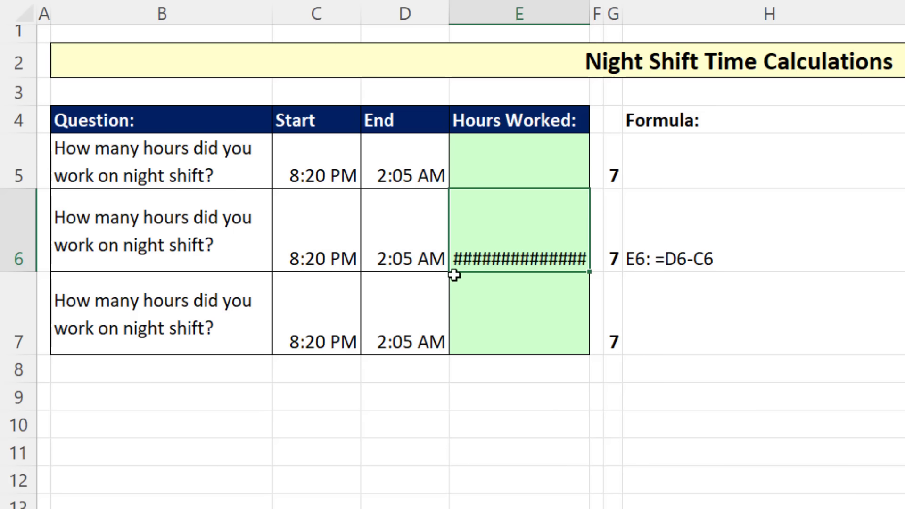
{"action": "mouse_move", "coordinate": [533, 272]}
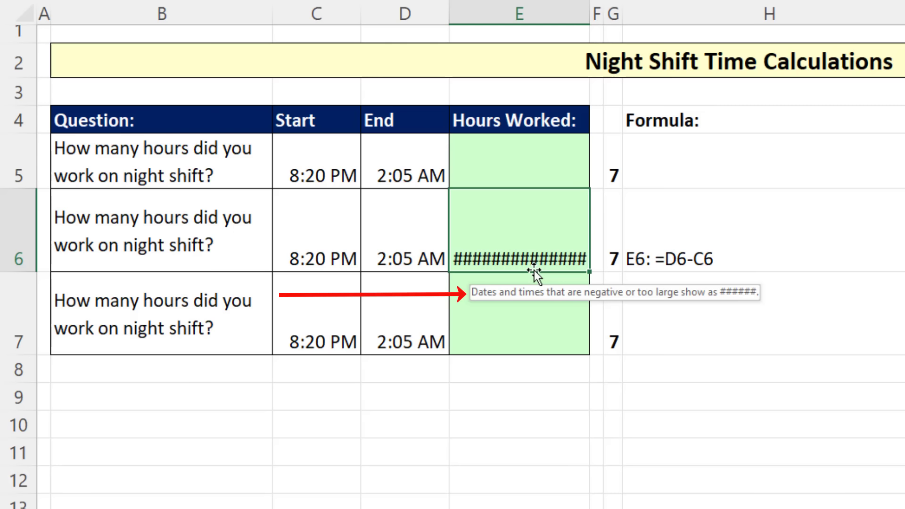
{"action": "key", "text": "ctrl+shift+grave"}
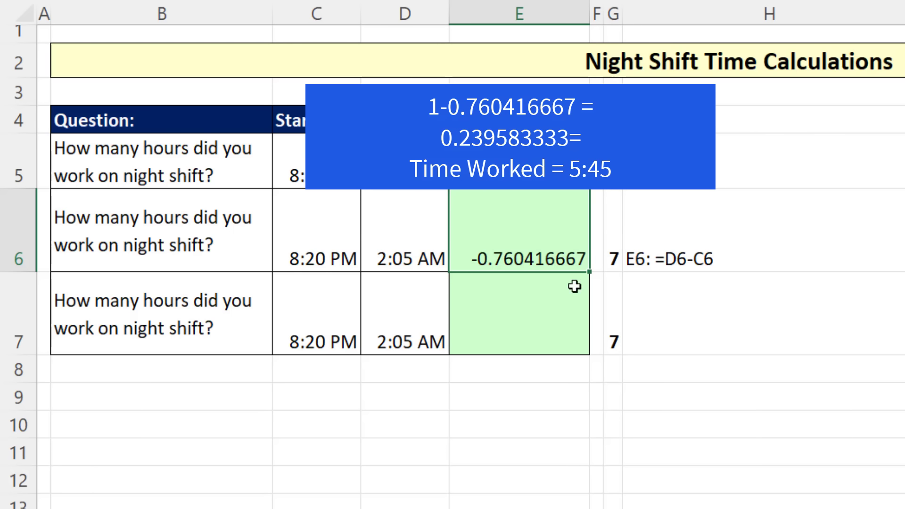
Extend the night shift formula in E6 to =D6-C6+1, and format the result as General
{"action": "key", "text": "F2"}
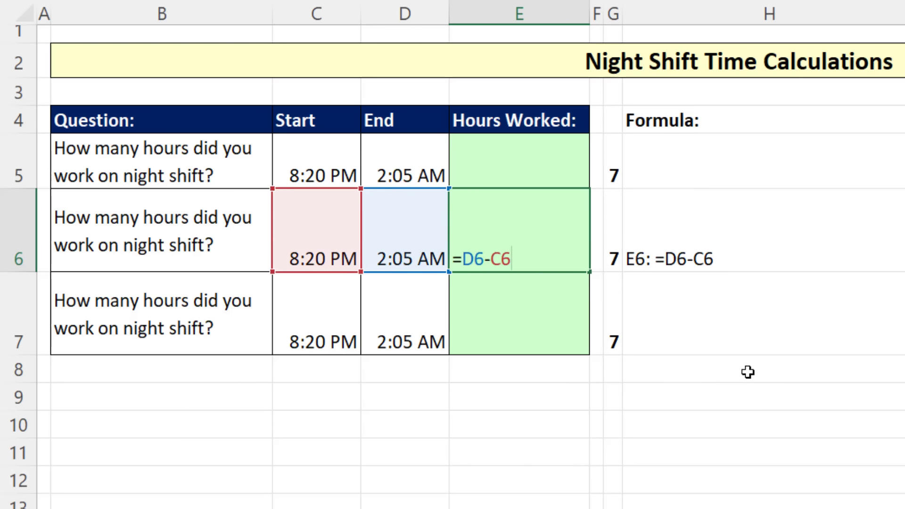
{"action": "type", "text": "+1"}
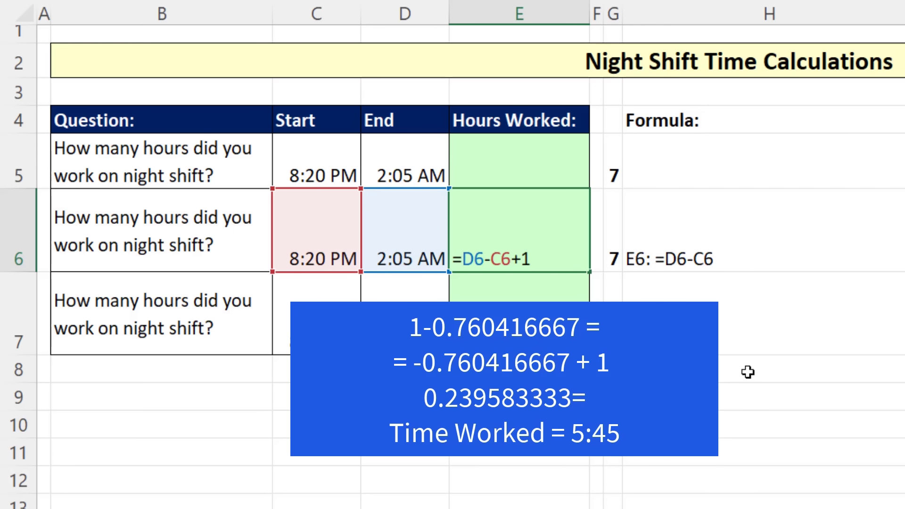
{"action": "key", "text": "ctrl+Return"}
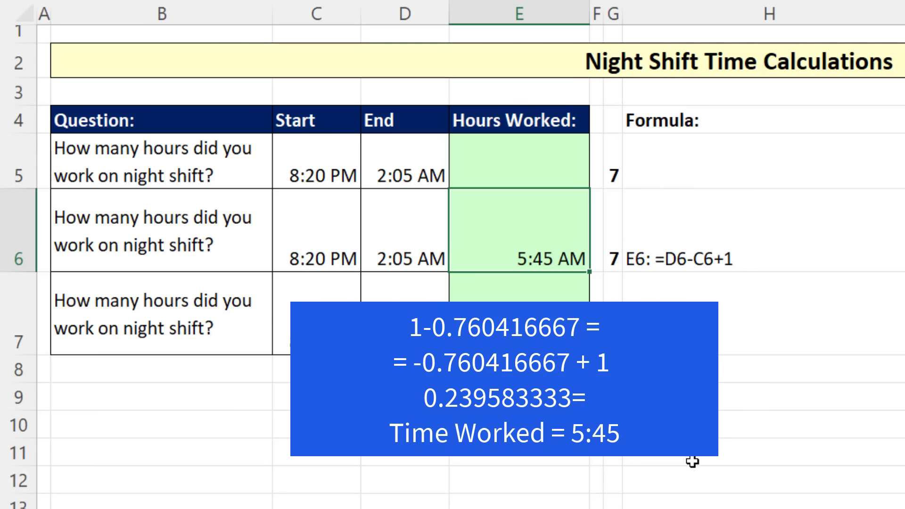
{"action": "key", "text": "ctrl+shift+grave"}
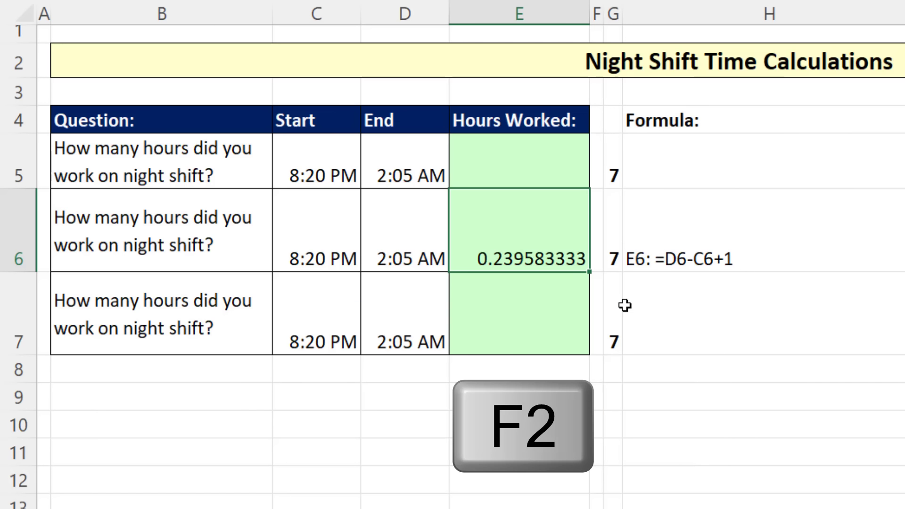
Change the E6 formula to =(D6-C6+1)*24 and apply the General number format to the cell
{"action": "key", "text": "F2"}
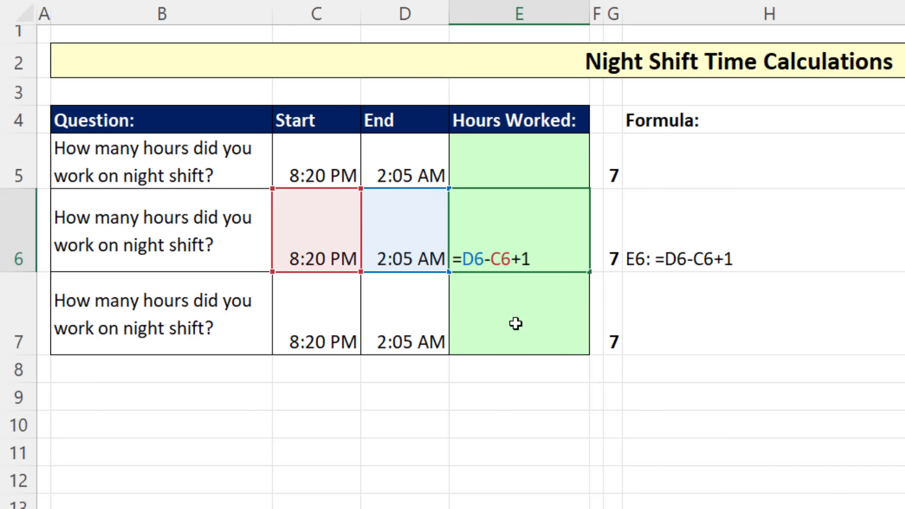
{"action": "key", "text": "Home"}
{"action": "key", "text": "Right"}
{"action": "type", "text": "("}
{"action": "left_click", "coordinate": [557, 264]}
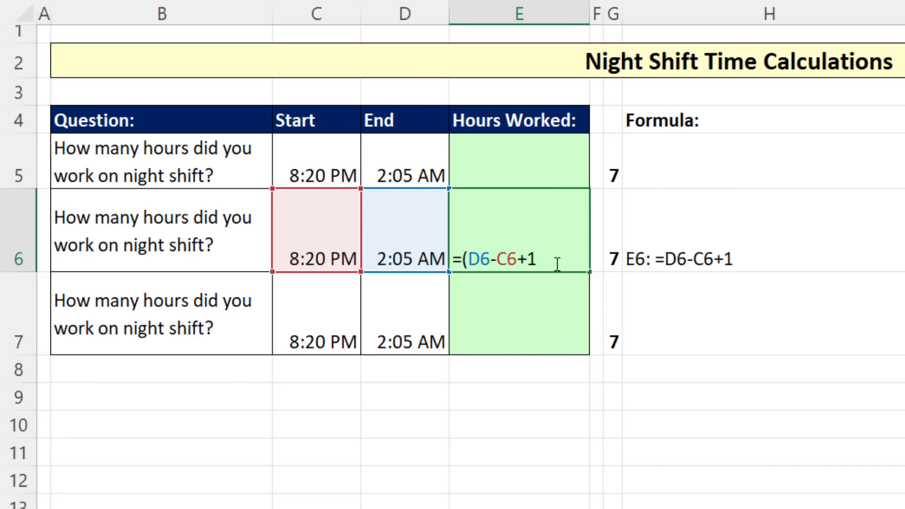
{"action": "type", "text": ")*24"}
{"action": "key", "text": "Return"}
{"action": "key", "text": "ctrl+shift+grave"}
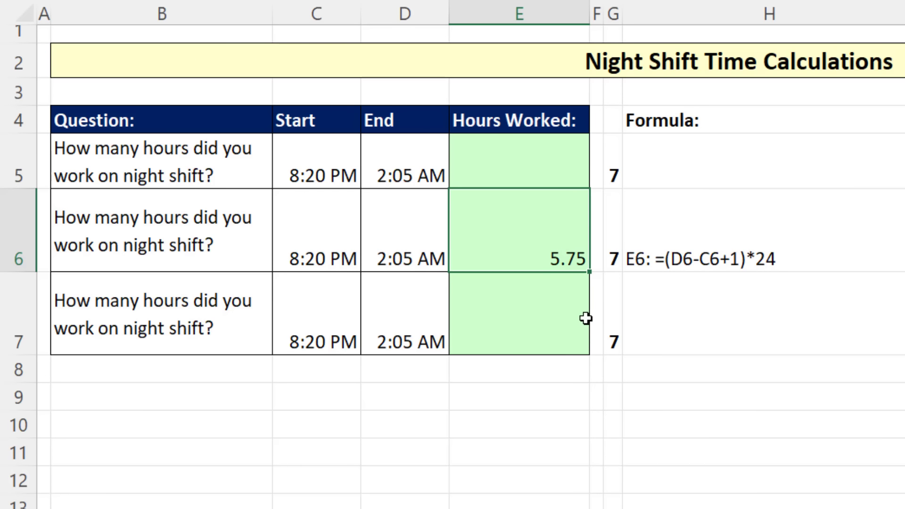
Review the formula in E6, leaving it as is, and set the end time in D6 to 10:20 PM
{"action": "double_click", "coordinate": [495, 260]}
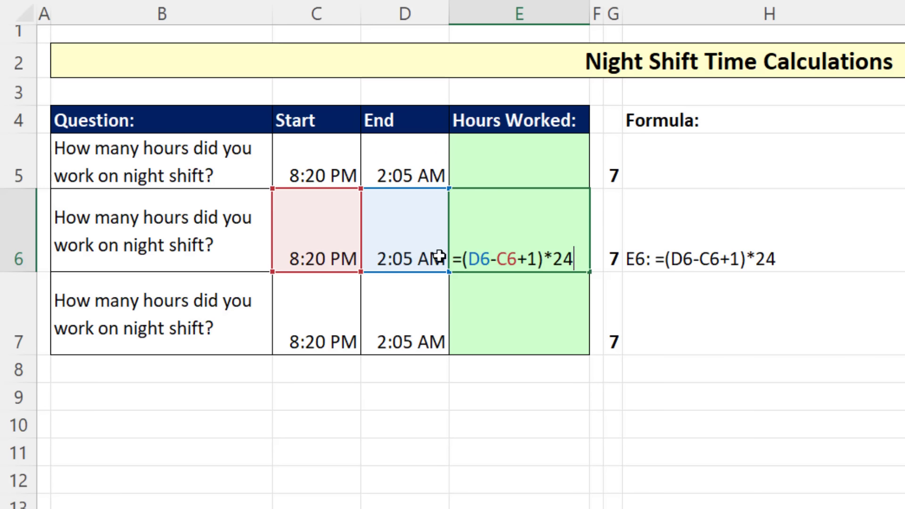
{"action": "key", "text": "ctrl+Return"}
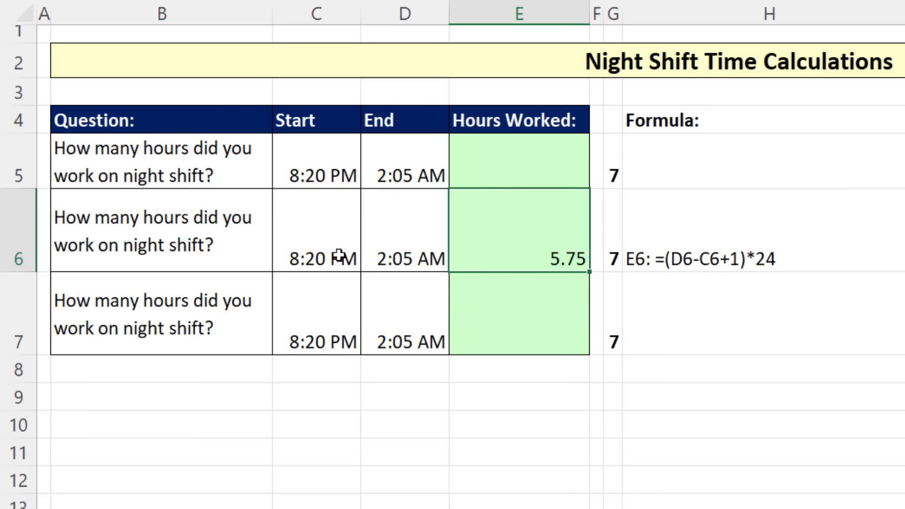
{"action": "left_click", "coordinate": [402, 257]}
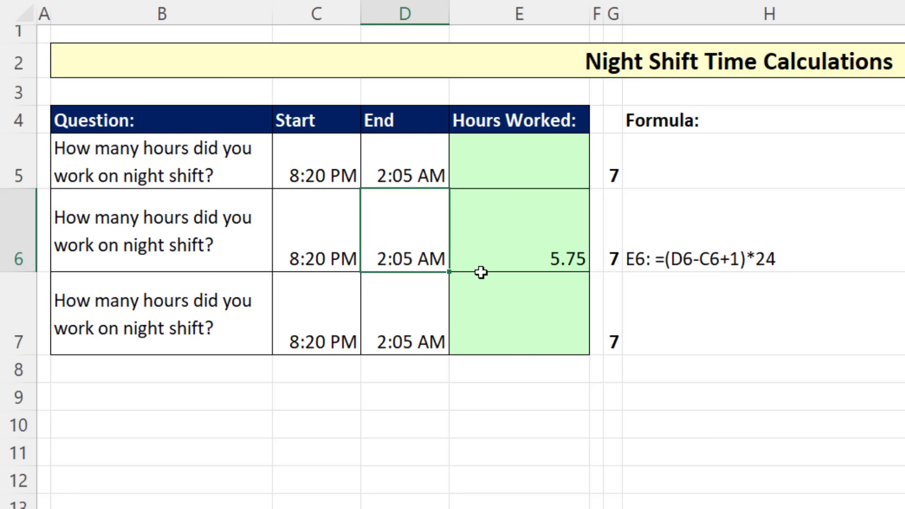
{"action": "type", "text": "10:20 P"}
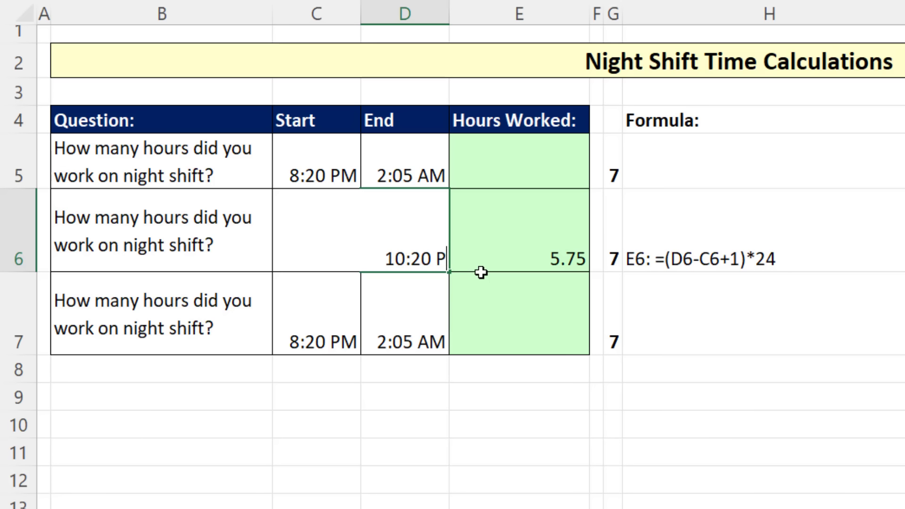
{"action": "key", "text": "ctrl+Return"}
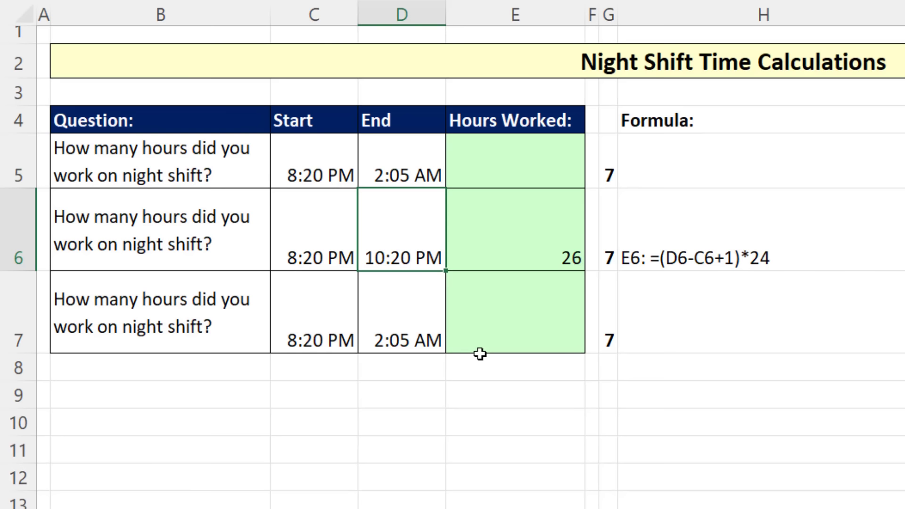
Enter the logical test =D7<C7 in E7 to check whether the end time is earlier than the start time
{"action": "left_click", "coordinate": [505, 314]}
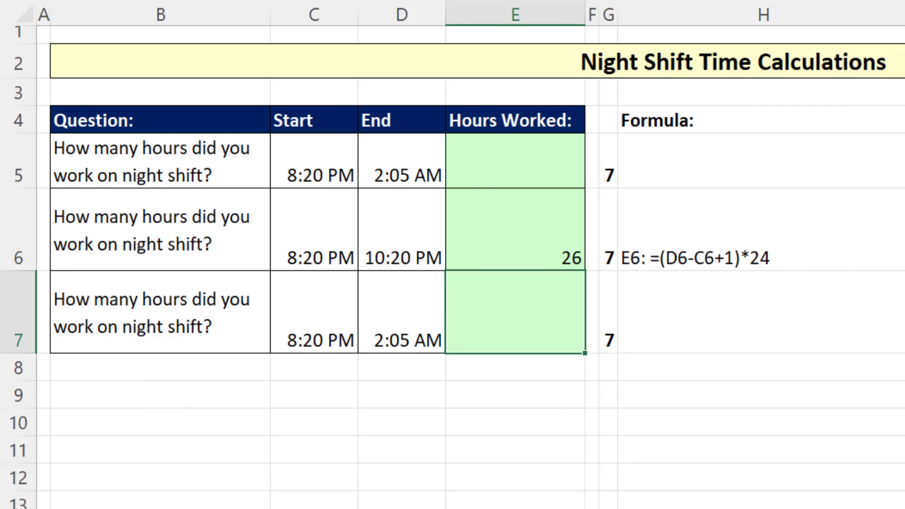
{"action": "type", "text": "="}
{"action": "left_click", "coordinate": [405, 315]}
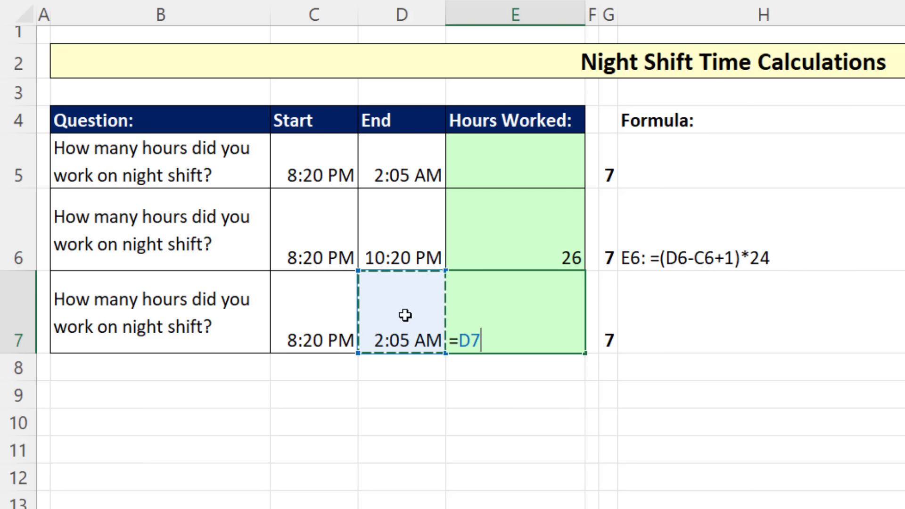
{"action": "type", "text": "<"}
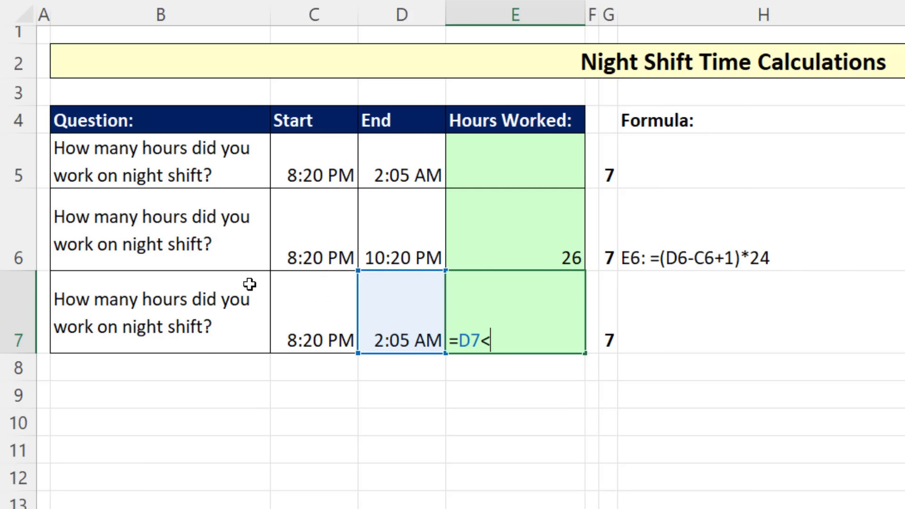
{"action": "left_click", "coordinate": [313, 313]}
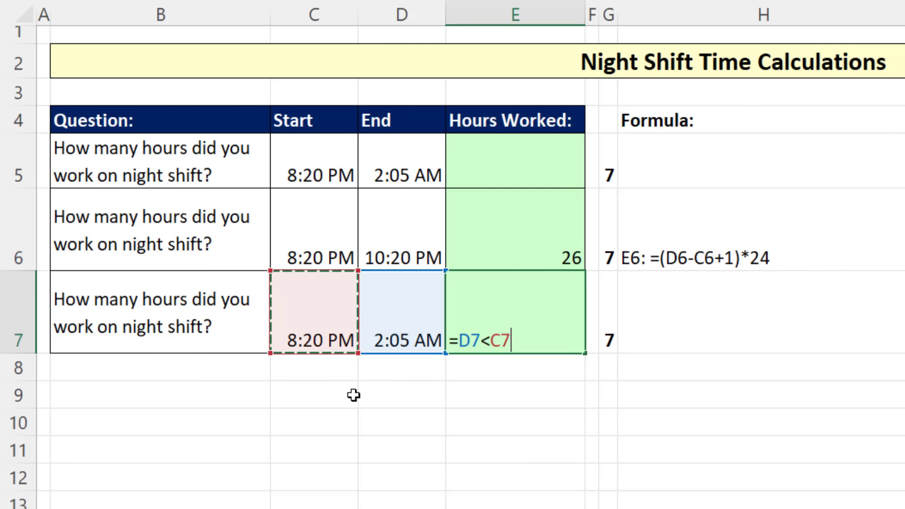
{"action": "key", "text": "ctrl+Return"}
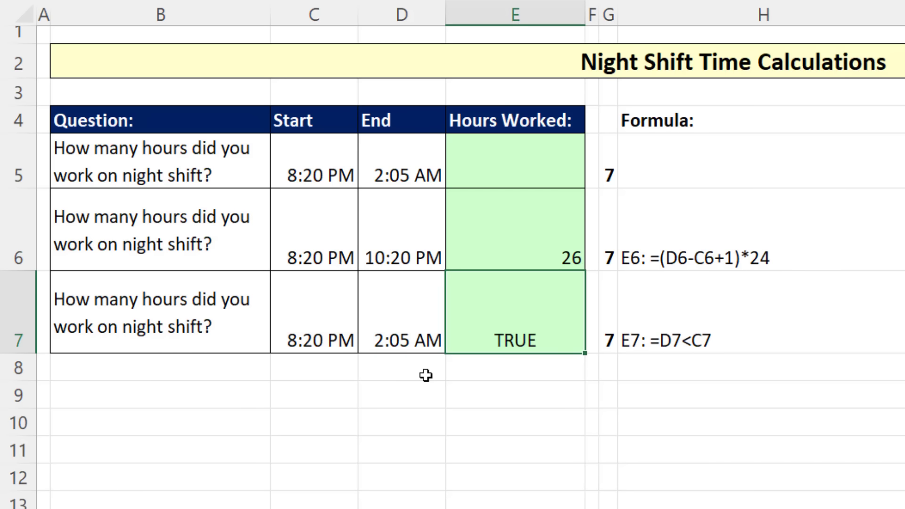
Test the E7 comparison with an end time of 10:20 PM in D7 and undo that entry
{"action": "left_click", "coordinate": [410, 338]}
{"action": "type", "text": "10:"}
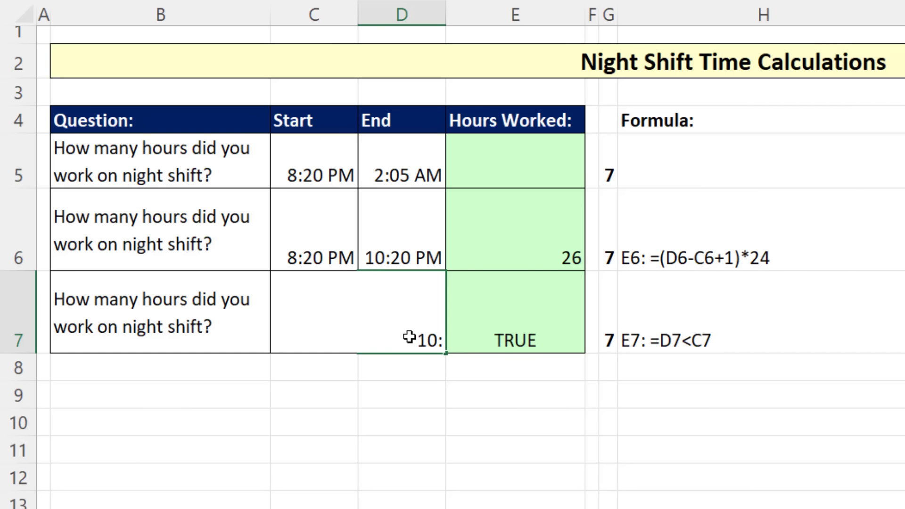
{"action": "type", "text": "20 PM"}
{"action": "key", "text": "ctrl+Return"}
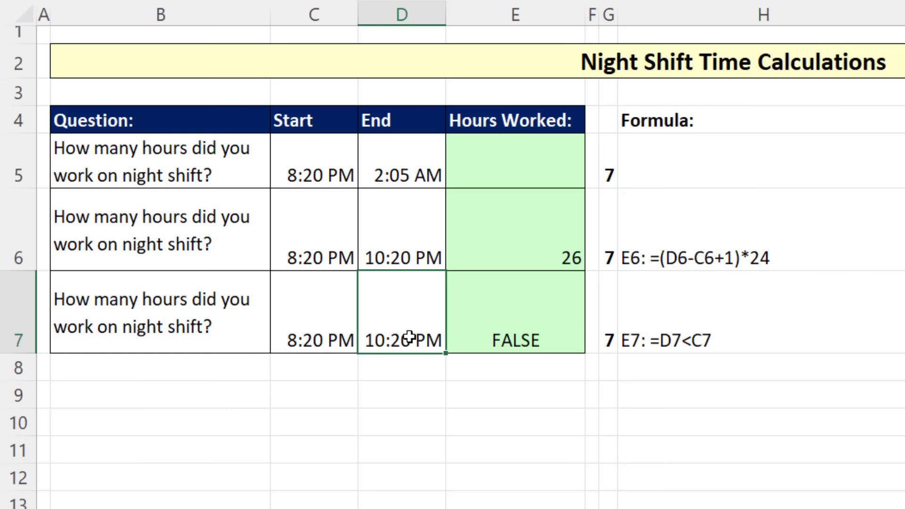
{"action": "key", "text": "ctrl+z"}
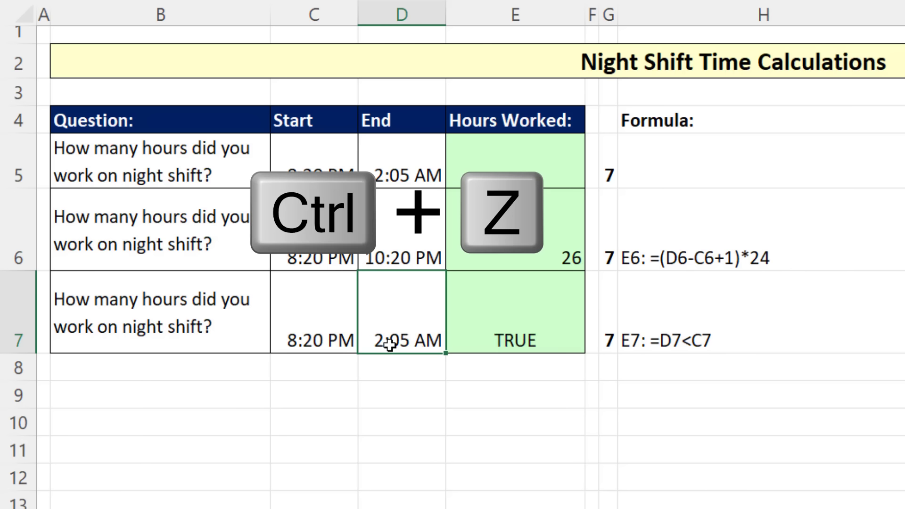
Convert the logical test in E7 to a number by changing its formula to =(D7<C7)*1
{"action": "left_click", "coordinate": [522, 330]}
{"action": "key", "text": "F2"}
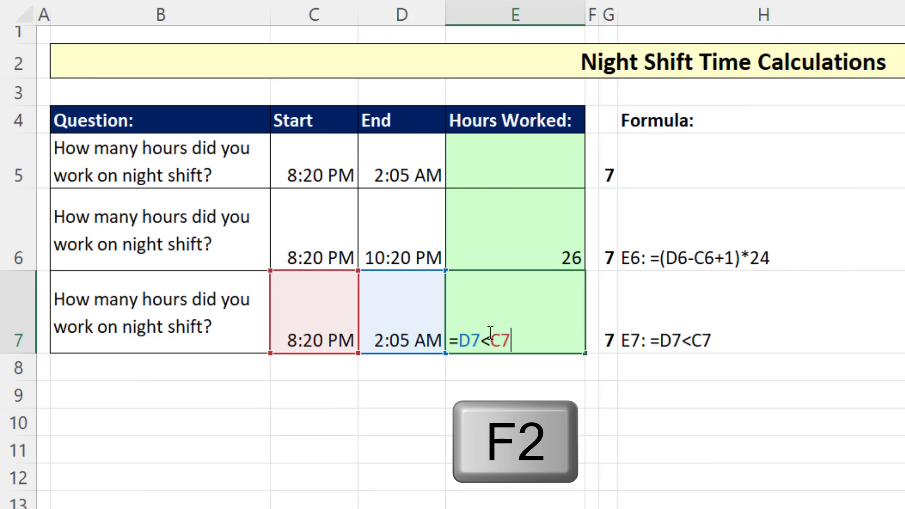
{"action": "left_click", "coordinate": [465, 341]}
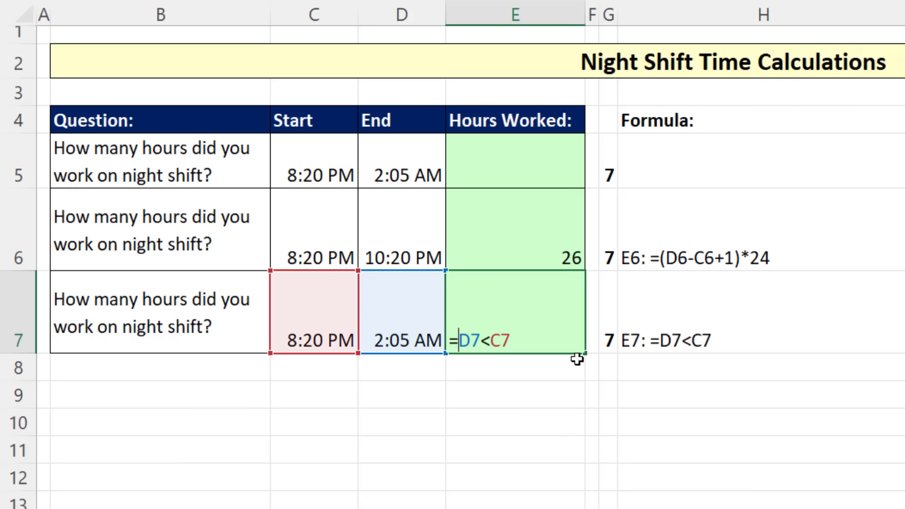
{"action": "type", "text": "("}
{"action": "left_click", "coordinate": [524, 341]}
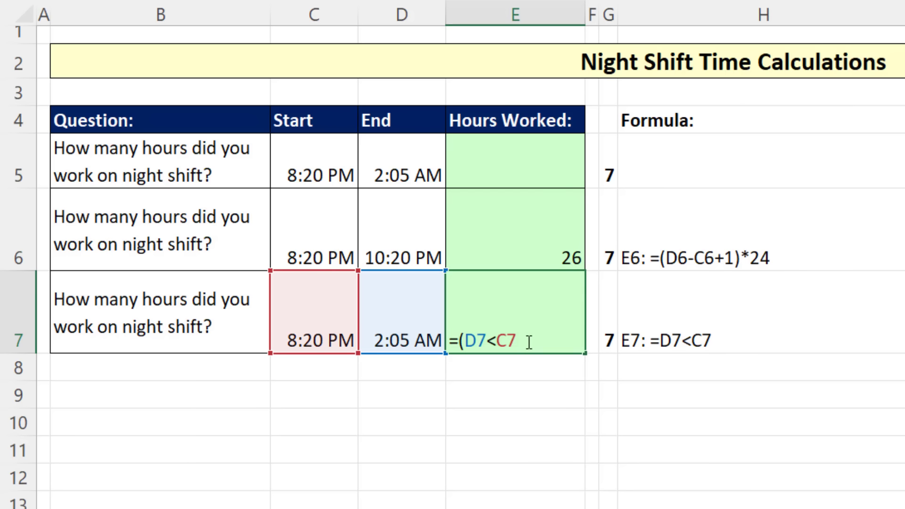
{"action": "type", "text": ")*1"}
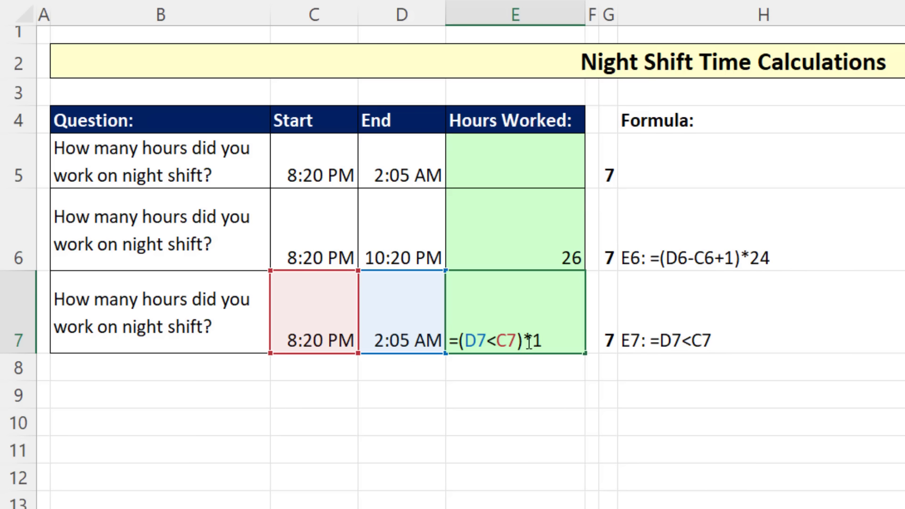
{"action": "key", "text": "ctrl+Return"}
Try 10:20 PM as the end time in D7 against the numeric formula and undo the change
{"action": "left_click", "coordinate": [402, 336]}
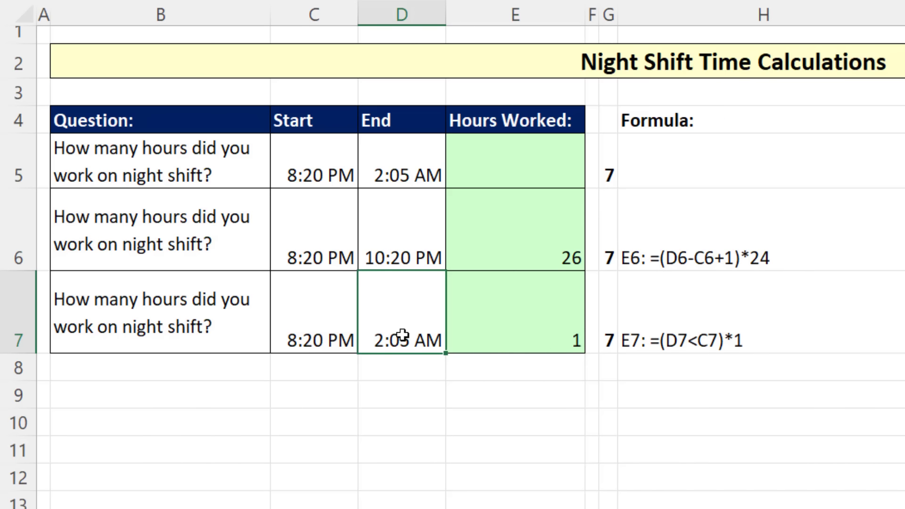
{"action": "type", "text": "10:20 pm"}
{"action": "key", "text": "ctrl+Return"}
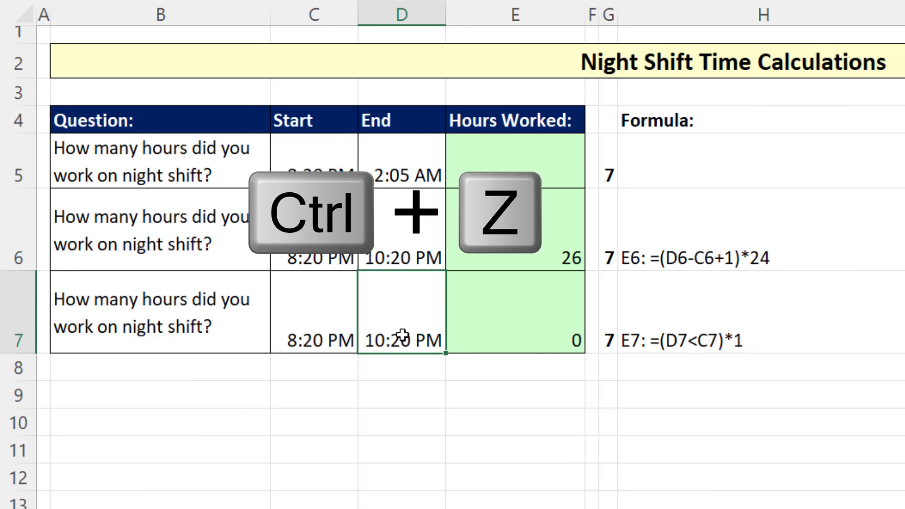
{"action": "key", "text": "ctrl+z"}
Change the E7 formula to =(D7-C7+(D7<C7))*24 and apply the General number format to the cell
{"action": "left_click", "coordinate": [539, 310]}
{"action": "key", "text": "F2"}
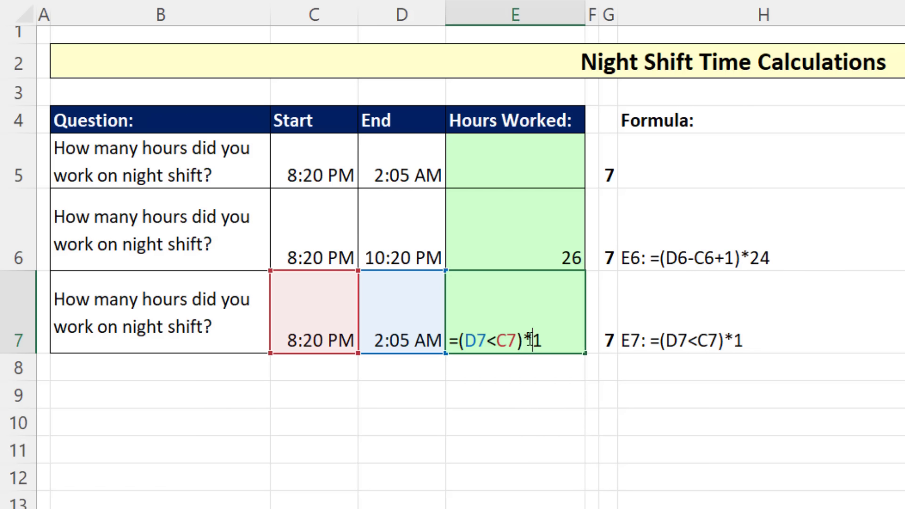
{"action": "left_click_drag", "start_coordinate": [526, 340], "coordinate": [557, 341]}
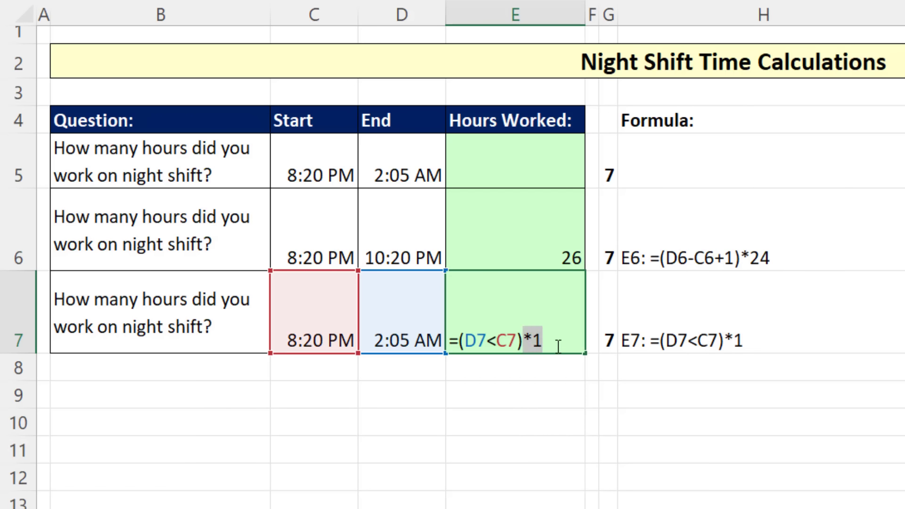
{"action": "key", "text": "Delete"}
{"action": "left_click", "coordinate": [460, 340]}
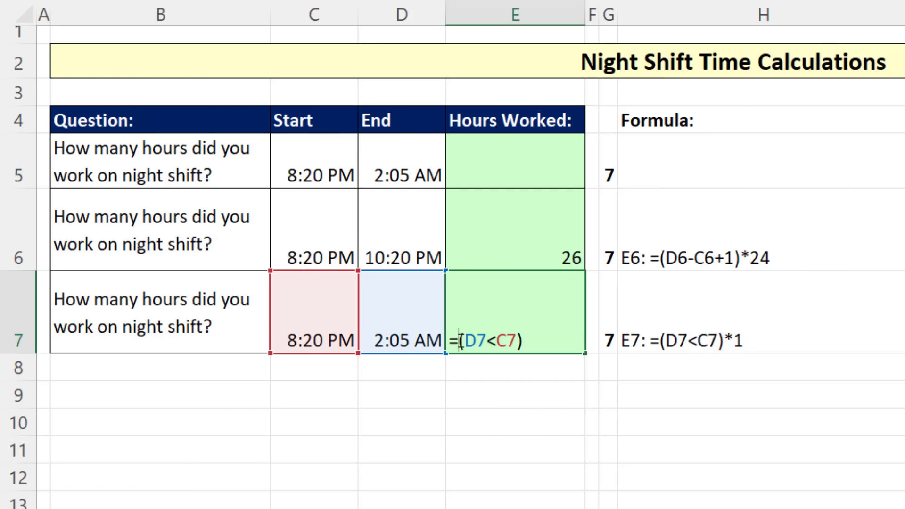
{"action": "type", "text": "("}
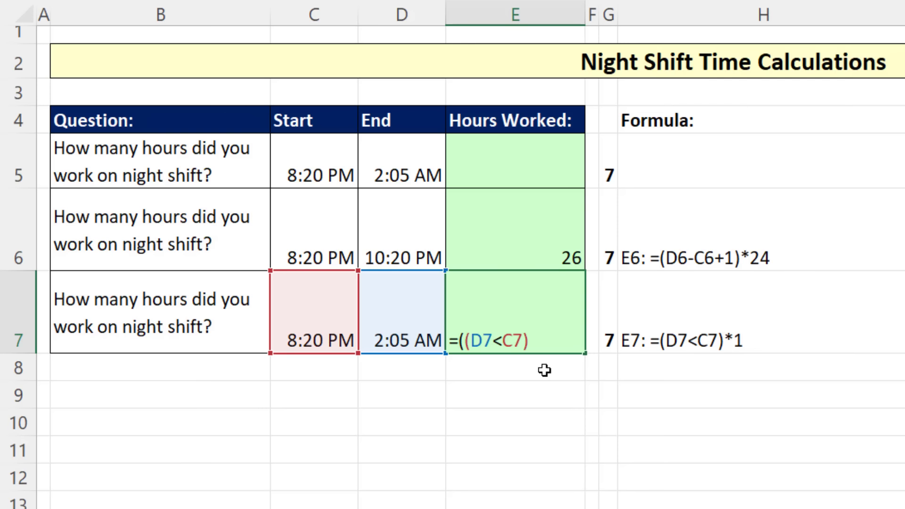
{"action": "left_click", "coordinate": [414, 316]}
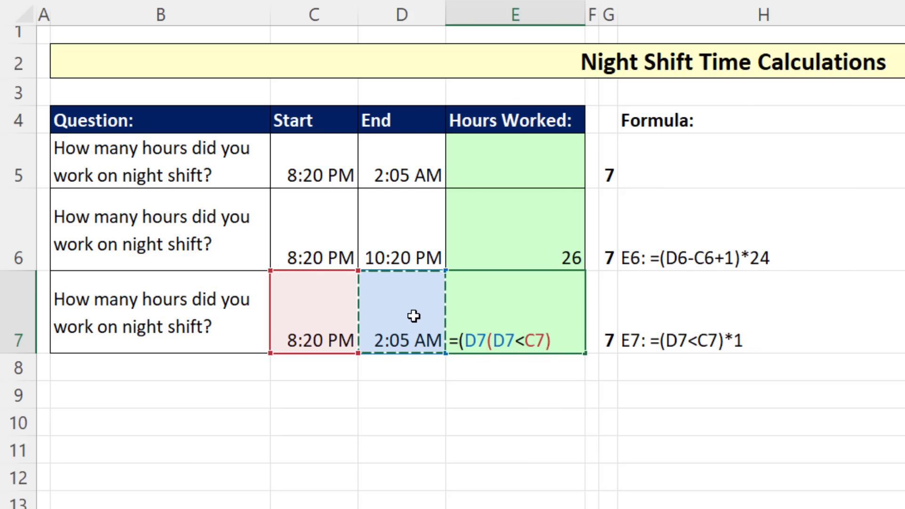
{"action": "type", "text": "-"}
{"action": "left_click", "coordinate": [341, 323]}
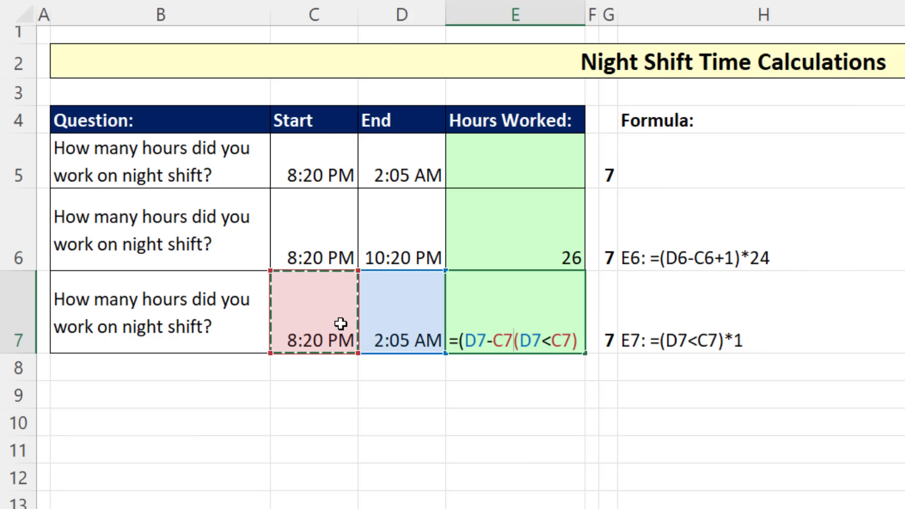
{"action": "type", "text": "+"}
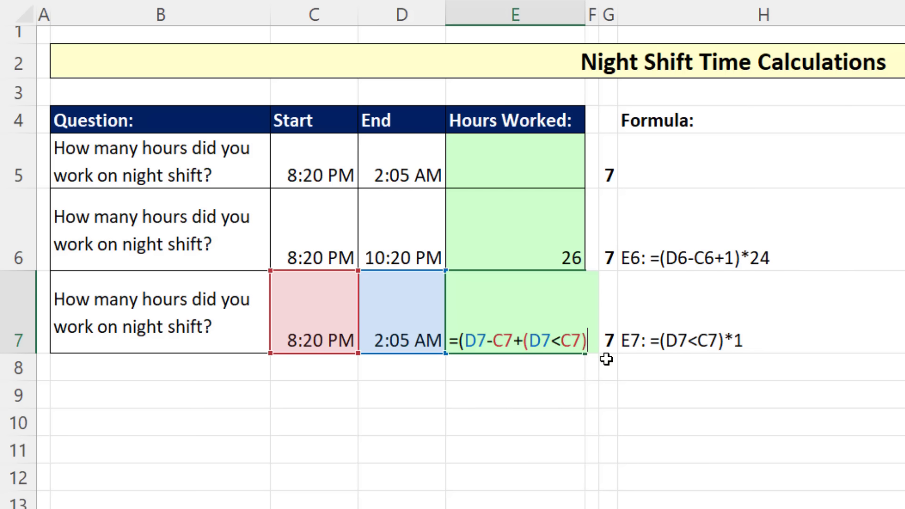
{"action": "type", "text": ")*24"}
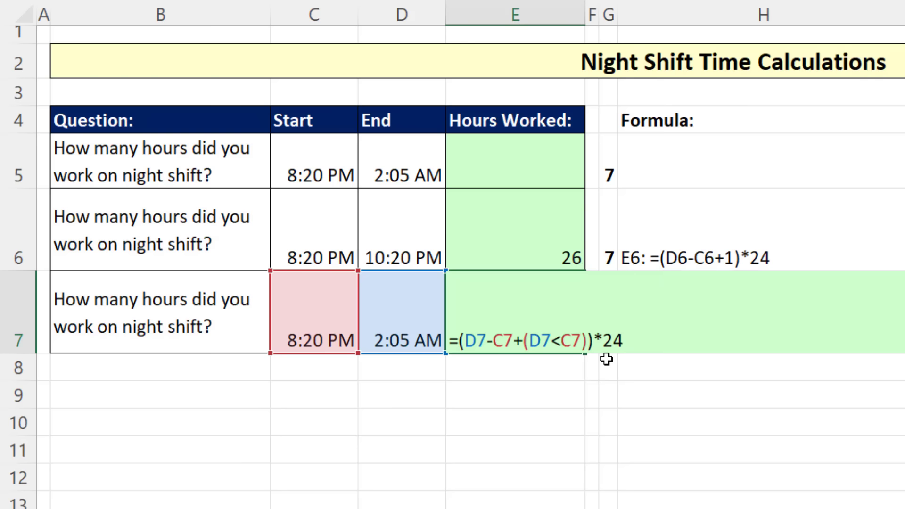
{"action": "key", "text": "ctrl+Return"}
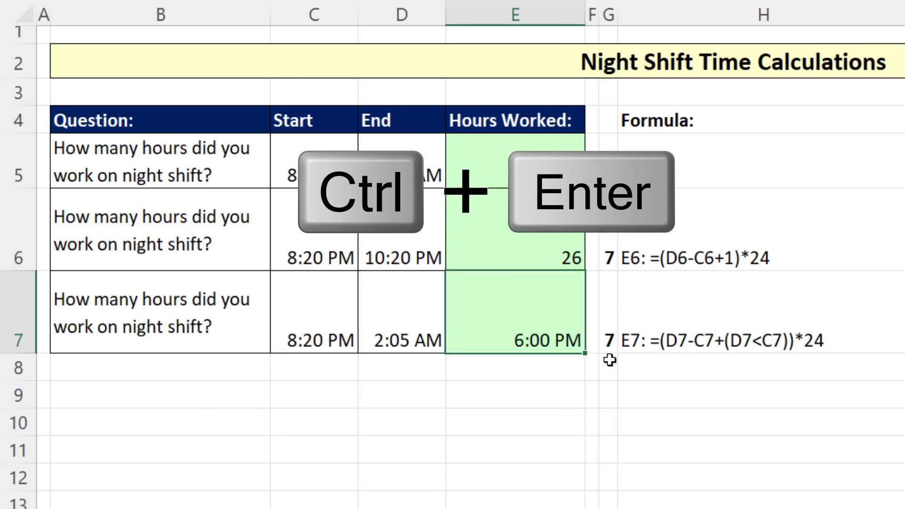
{"action": "key", "text": "ctrl+shift+grave"}
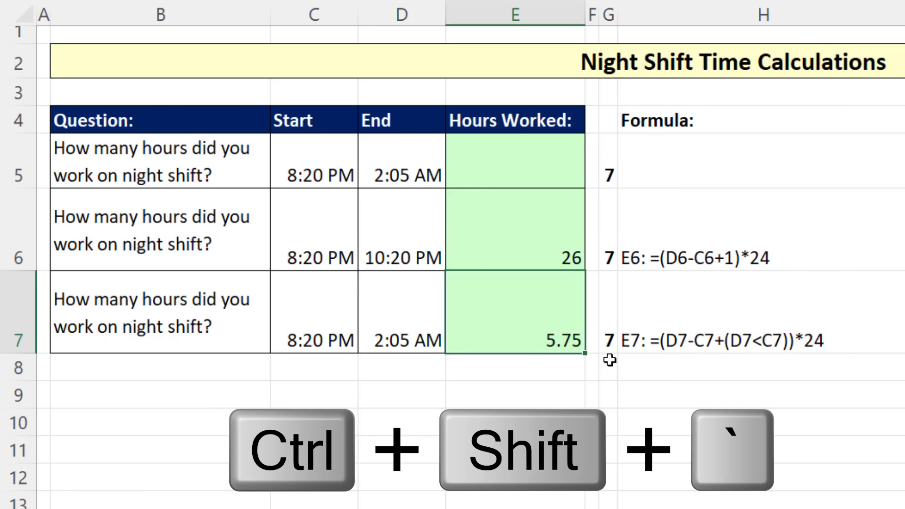
Set the end time in D7 to 10:20 PM to test the hours-worked formula with a same-day shift
{"action": "key", "text": "Left"}
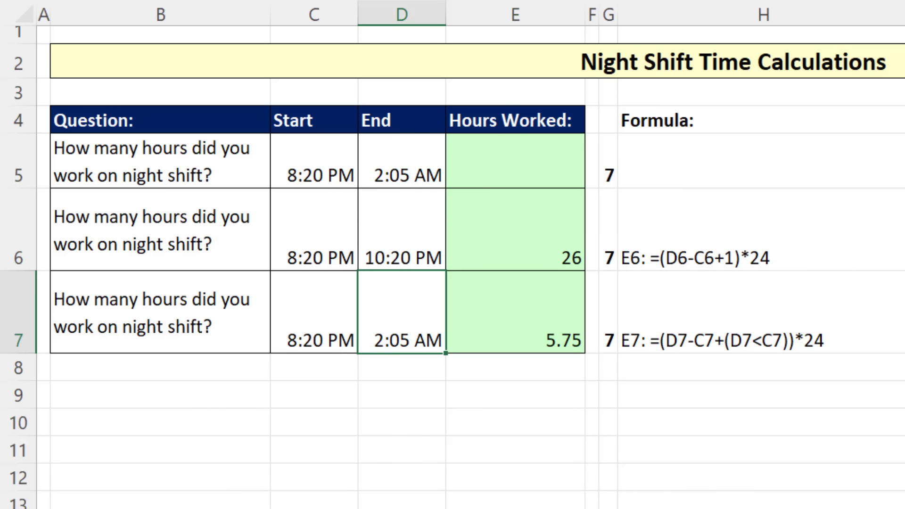
{"action": "type", "text": "10:20 p"}
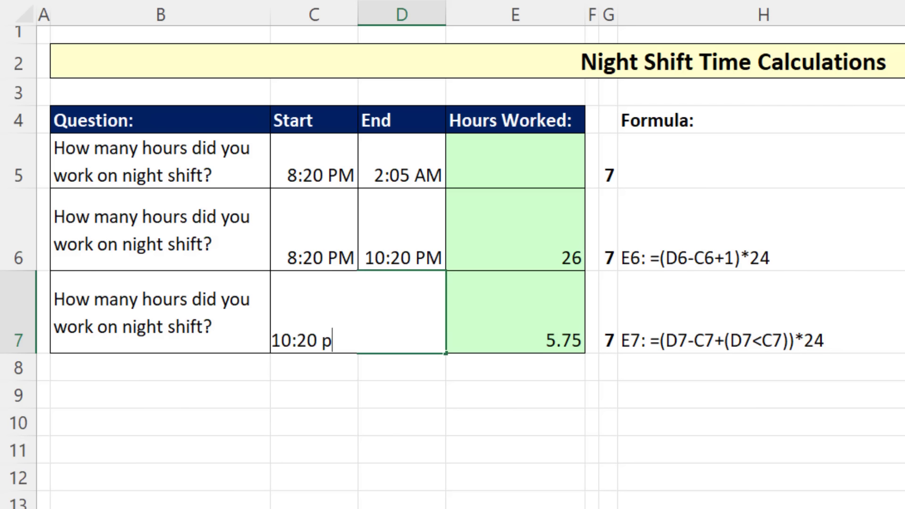
{"action": "key", "text": "ctrl+Return"}
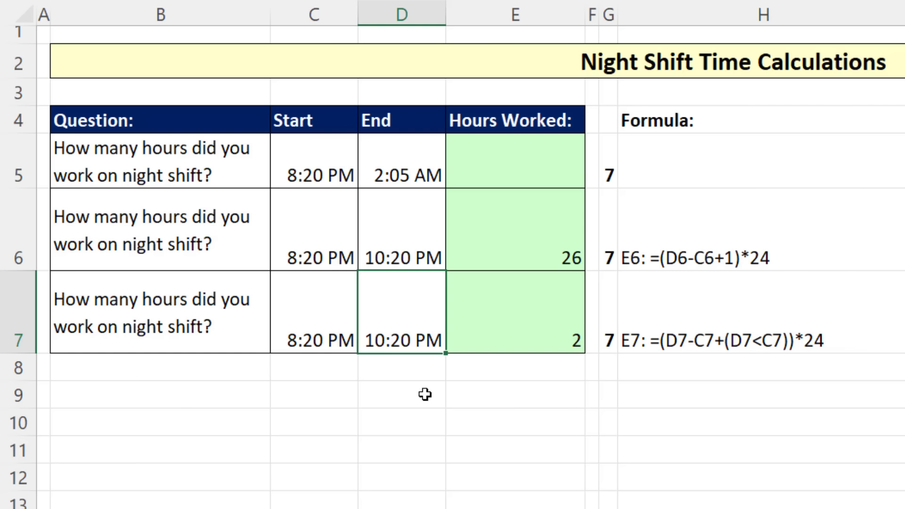
Undo the last end time change in D7 and open Evaluate Formula for the hours-worked formula in E7
{"action": "key", "text": "ctrl+z"}
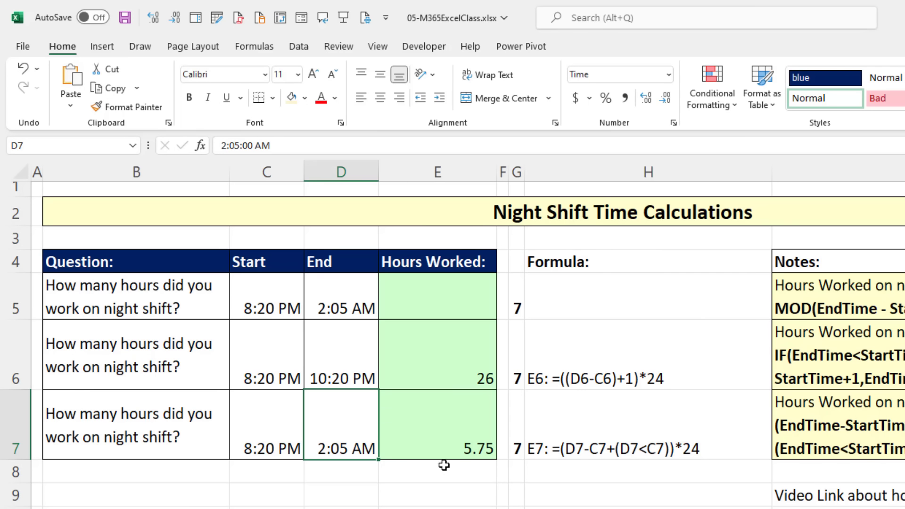
{"action": "left_click", "coordinate": [428, 439]}
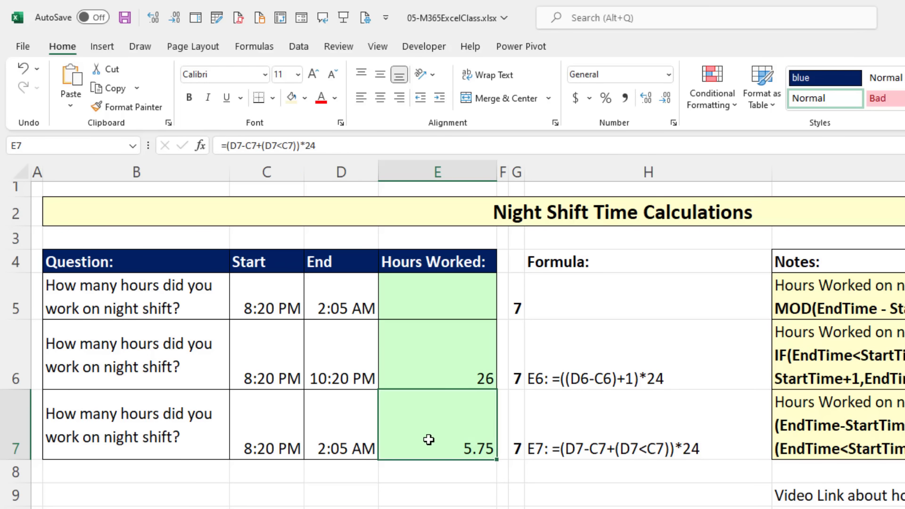
{"action": "left_click", "coordinate": [259, 52]}
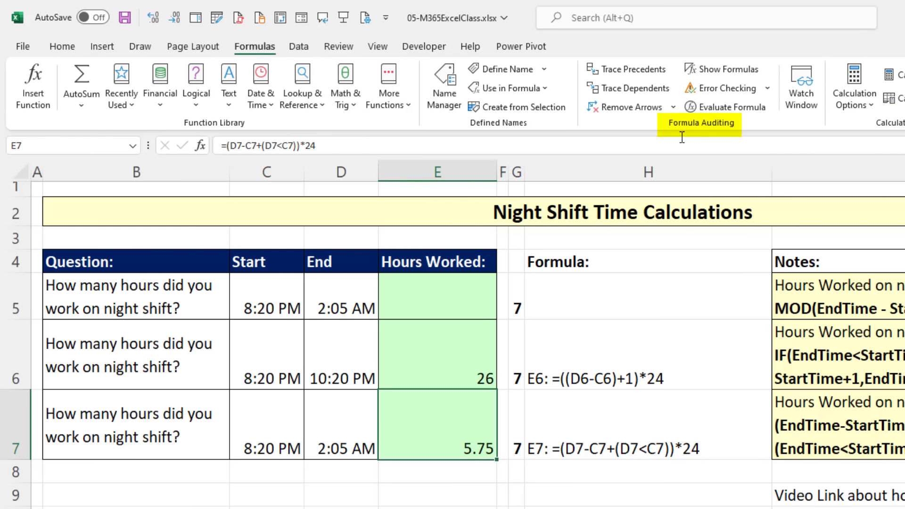
{"action": "left_click", "coordinate": [737, 107]}
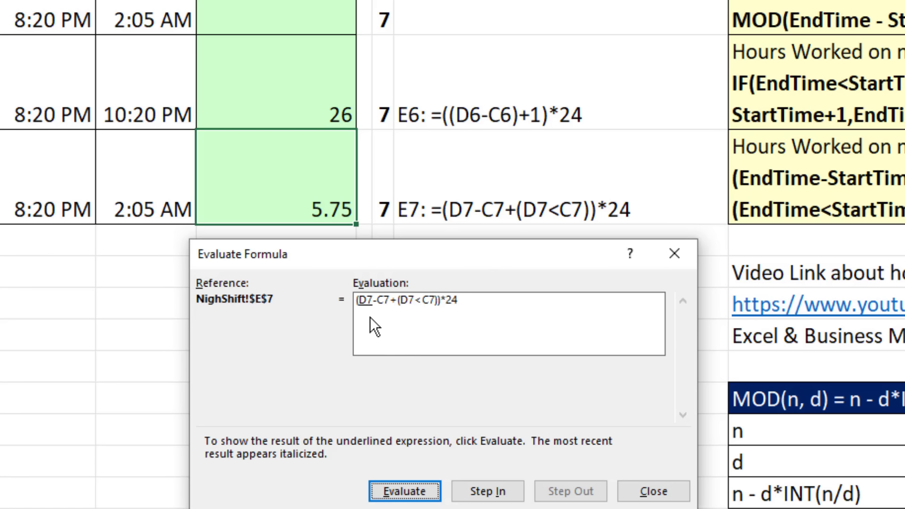
Evaluate the E7 formula one part at a time for the shift ending at 2:05 AM
{"action": "left_click", "coordinate": [413, 496]}
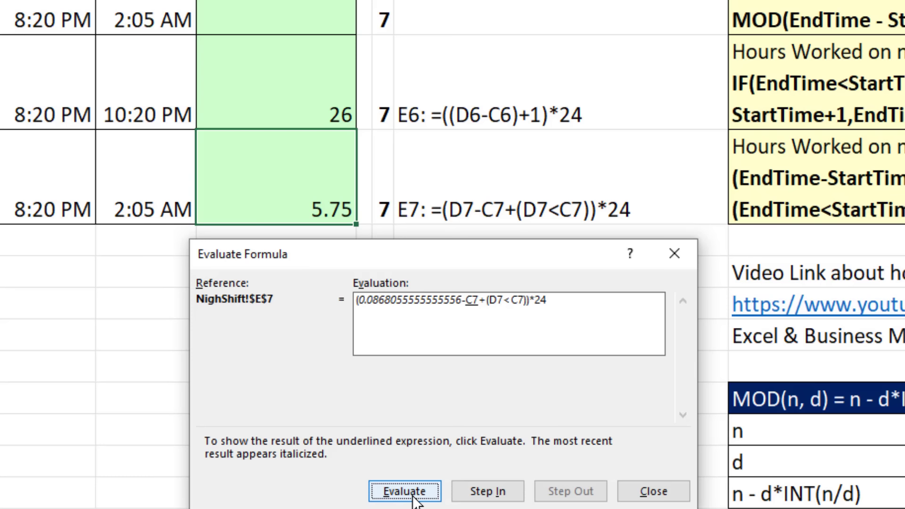
{"action": "left_click", "coordinate": [414, 495]}
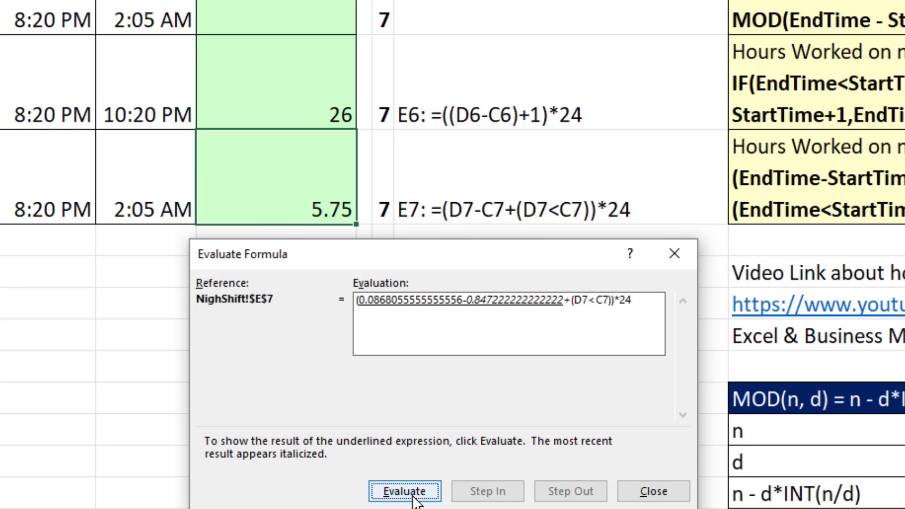
{"action": "left_click", "coordinate": [411, 496]}
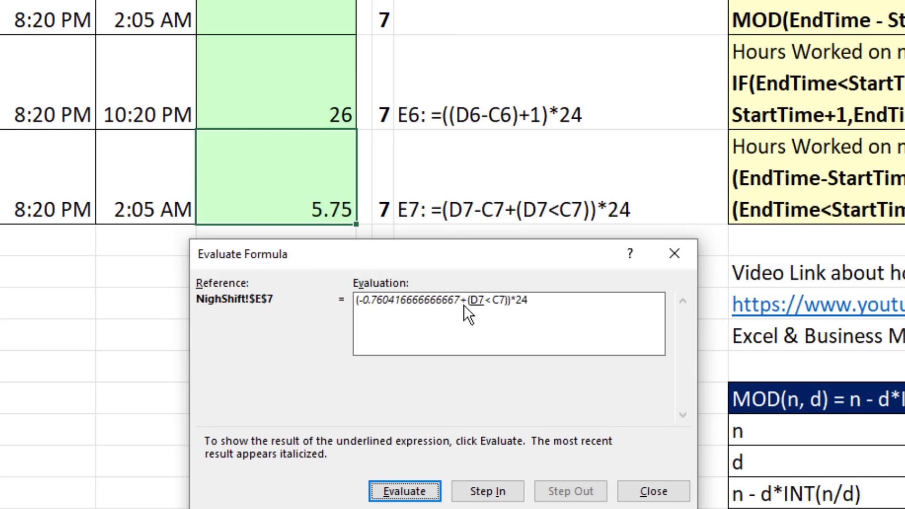
{"action": "left_click", "coordinate": [397, 494]}
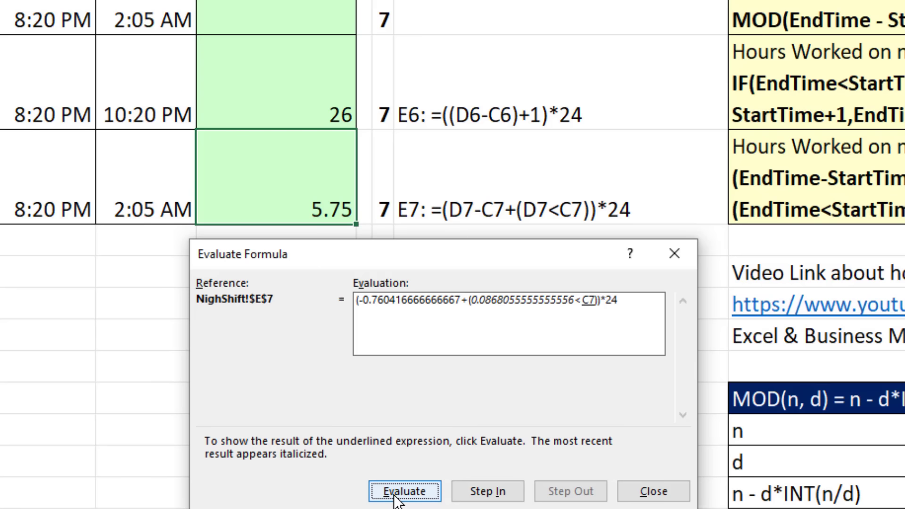
{"action": "left_click", "coordinate": [397, 493]}
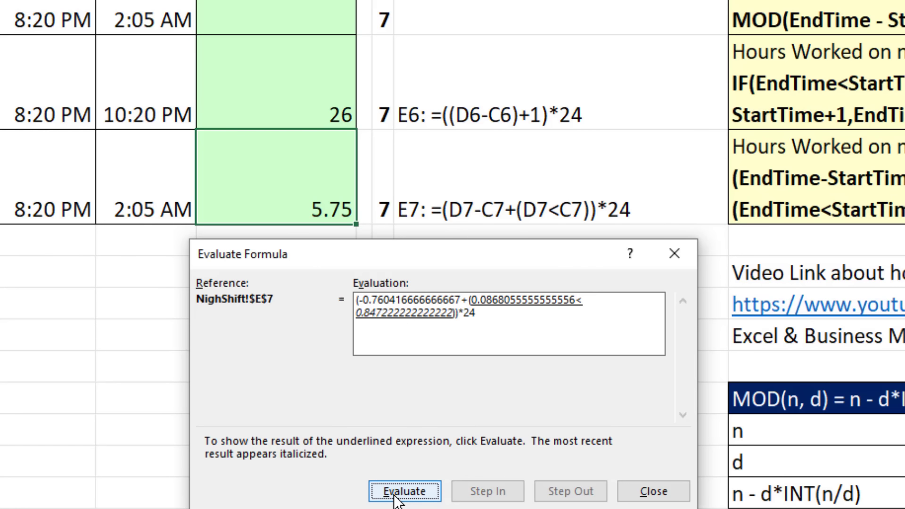
{"action": "left_click", "coordinate": [397, 493]}
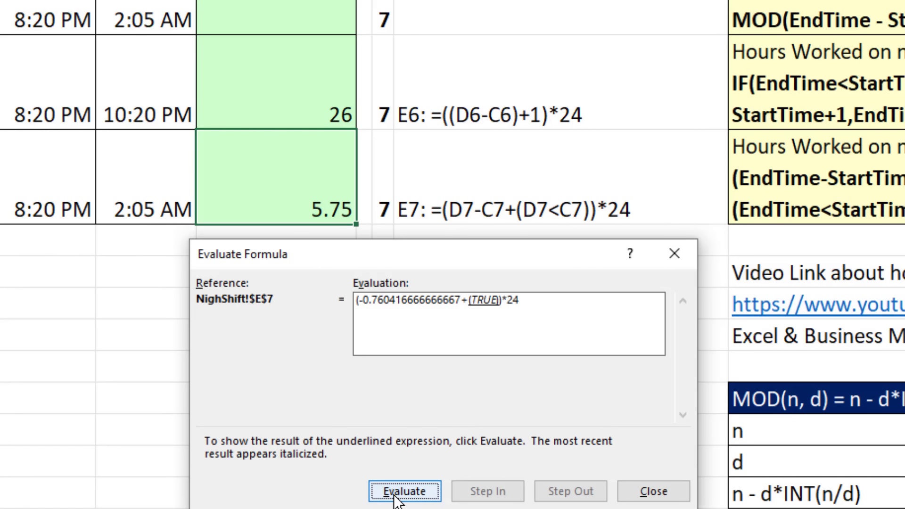
{"action": "left_click", "coordinate": [397, 500]}
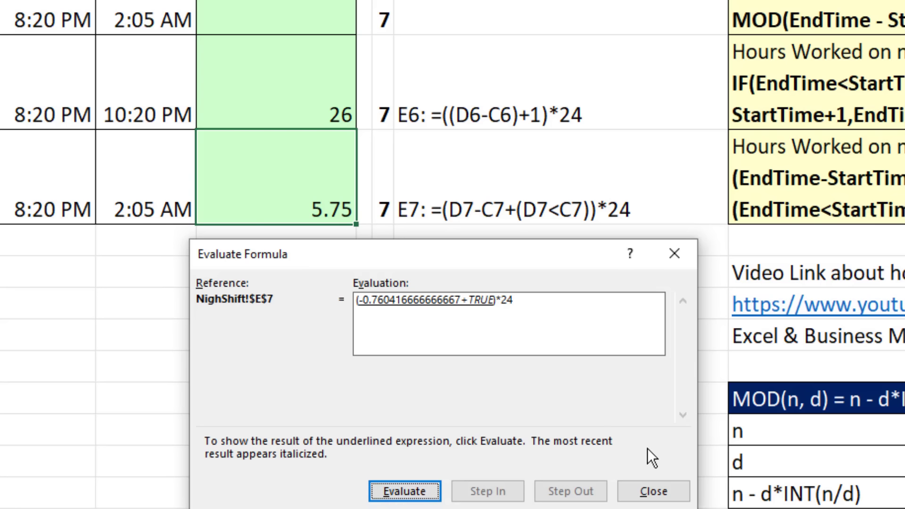
{"action": "key", "text": "Return"}
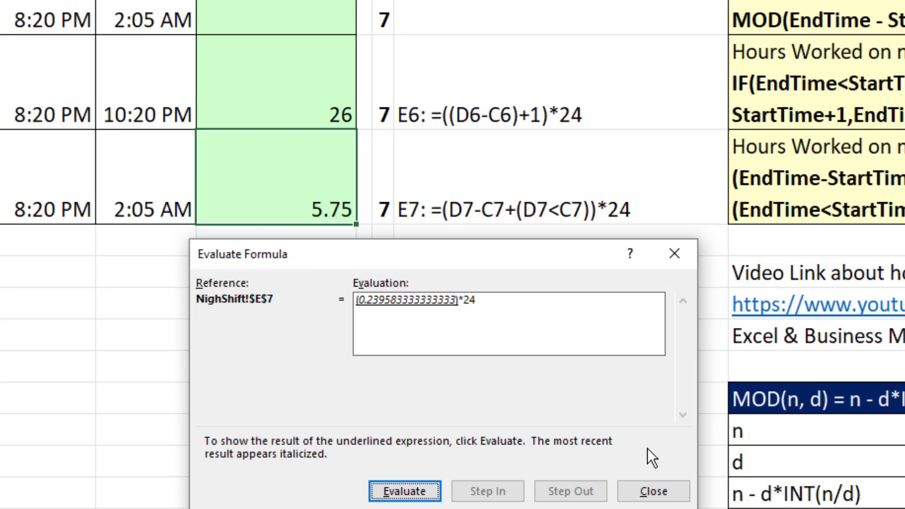
{"action": "key", "text": "space"}
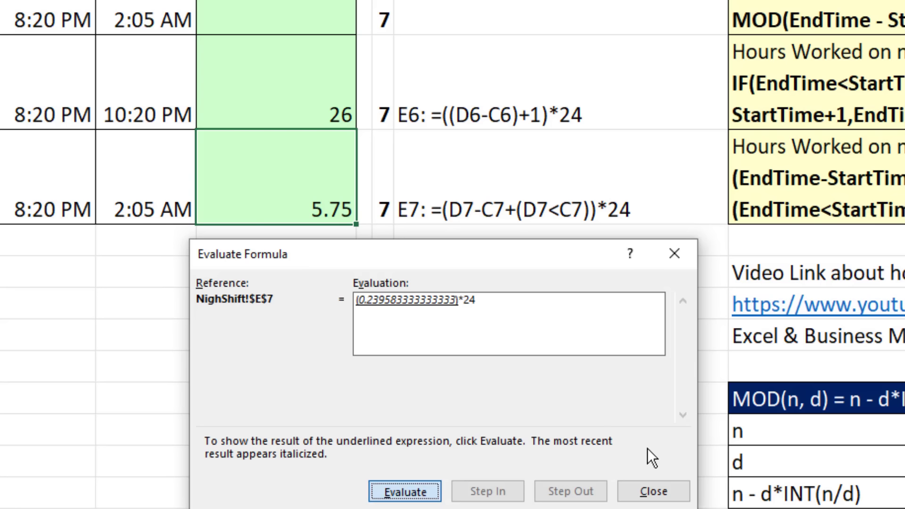
{"action": "key", "text": "space"}
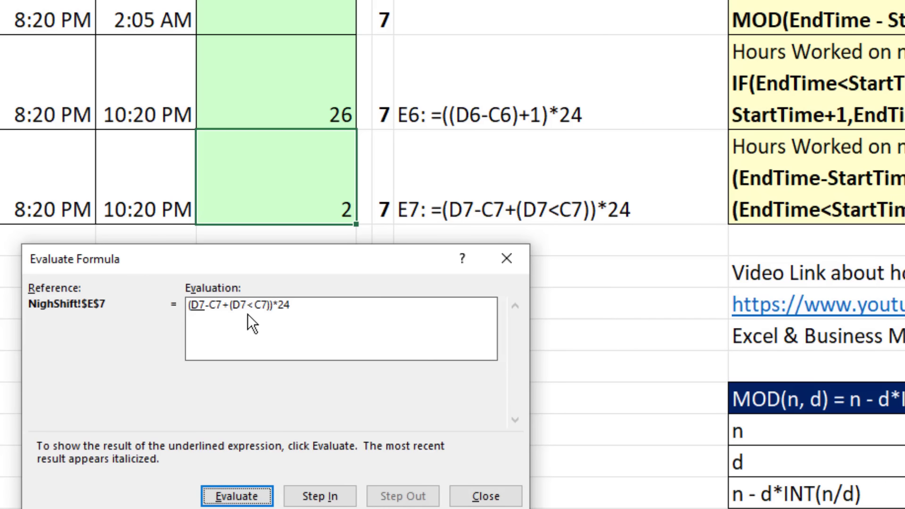
Evaluate the E7 formula step by step for the shift ending at 10:20 PM the same day
{"action": "key", "text": "Return"}
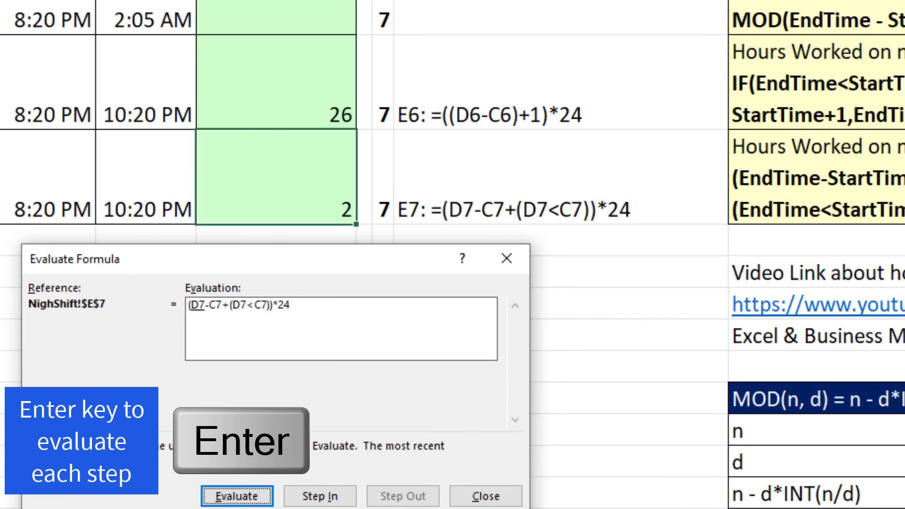
{"action": "key", "text": "Return"}
{"action": "key", "text": "Return"}
{"action": "key", "text": "Return"}
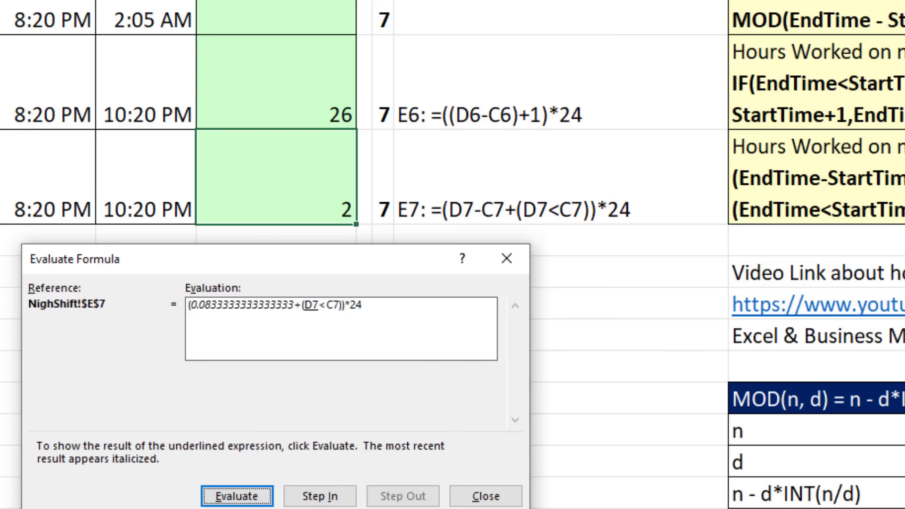
{"action": "key", "text": "Return"}
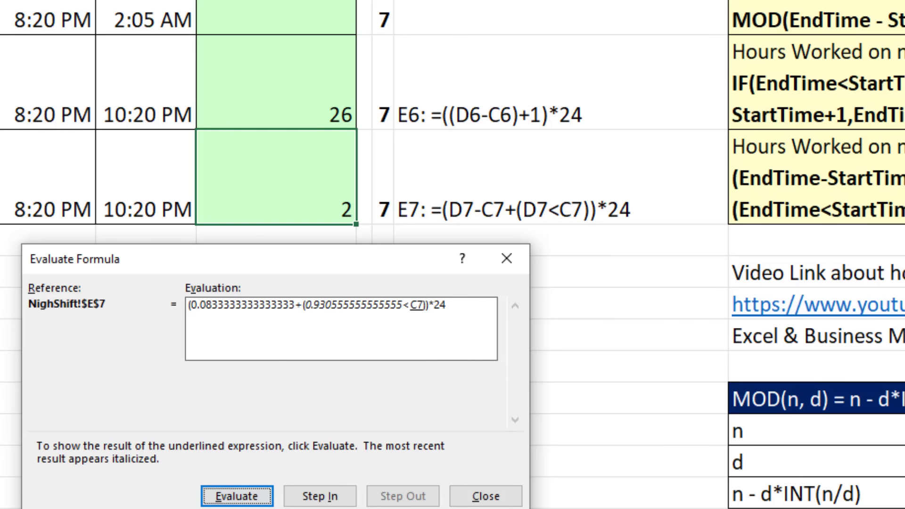
{"action": "key", "text": "Return"}
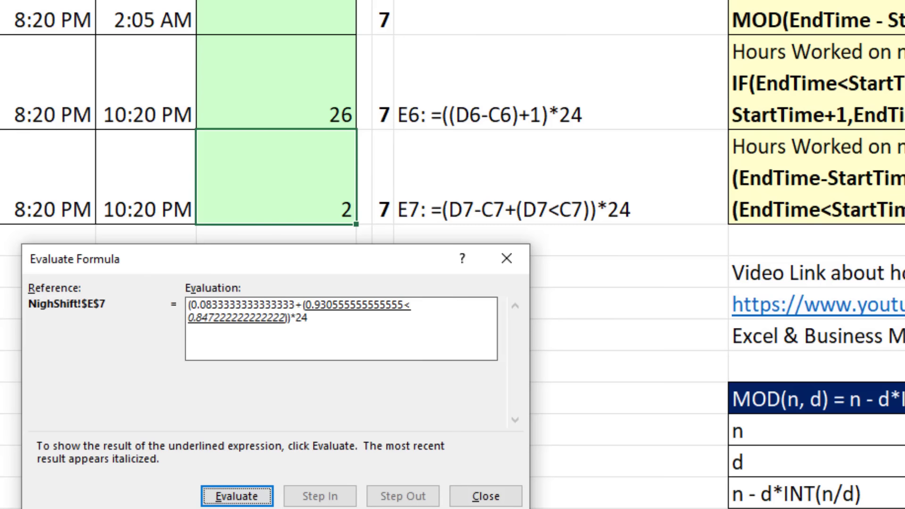
{"action": "key", "text": "Return"}
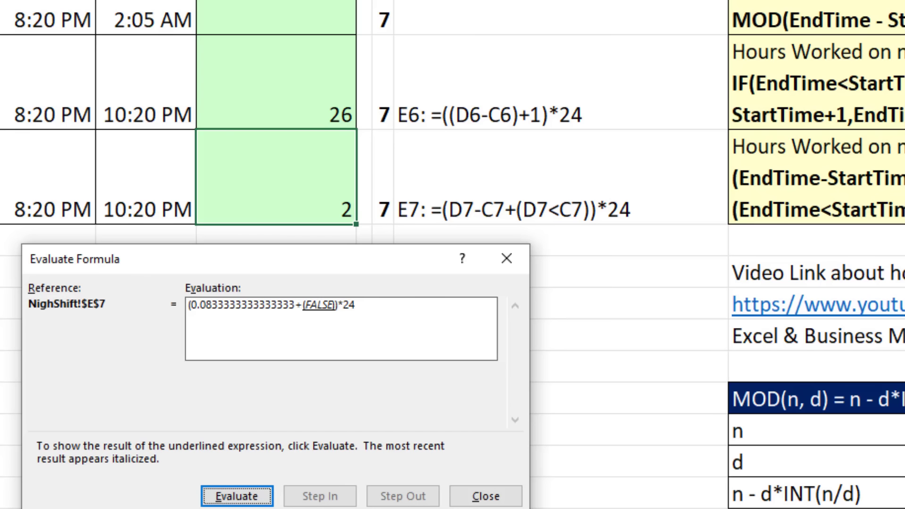
{"action": "key", "text": "Return"}
{"action": "key", "text": "Return"}
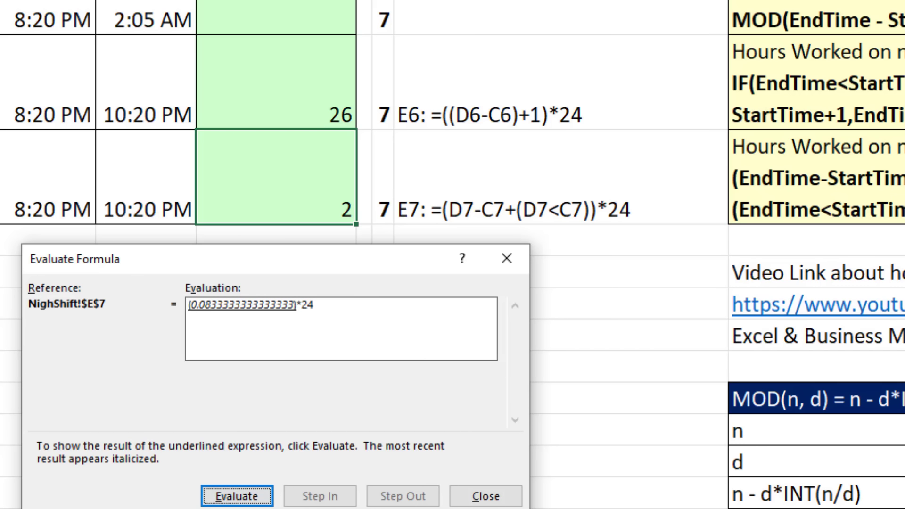
{"action": "key", "text": "Return"}
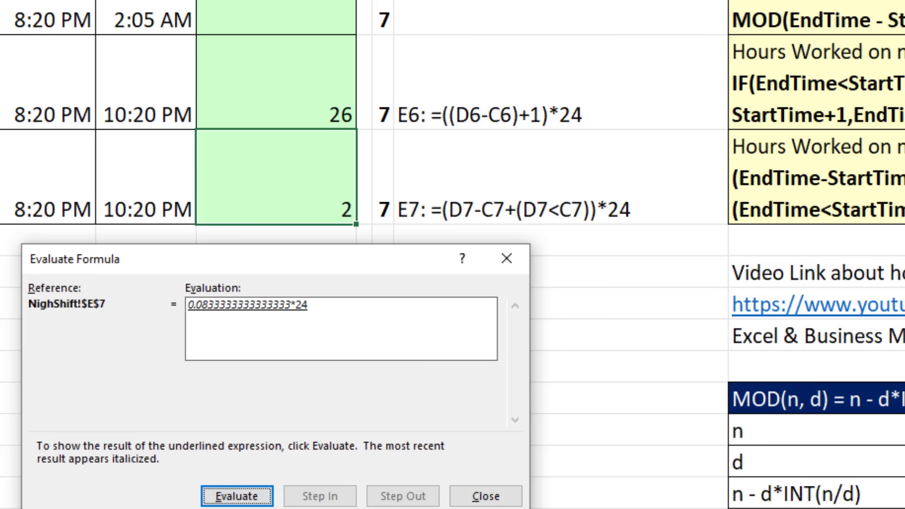
{"action": "key", "text": "Return"}
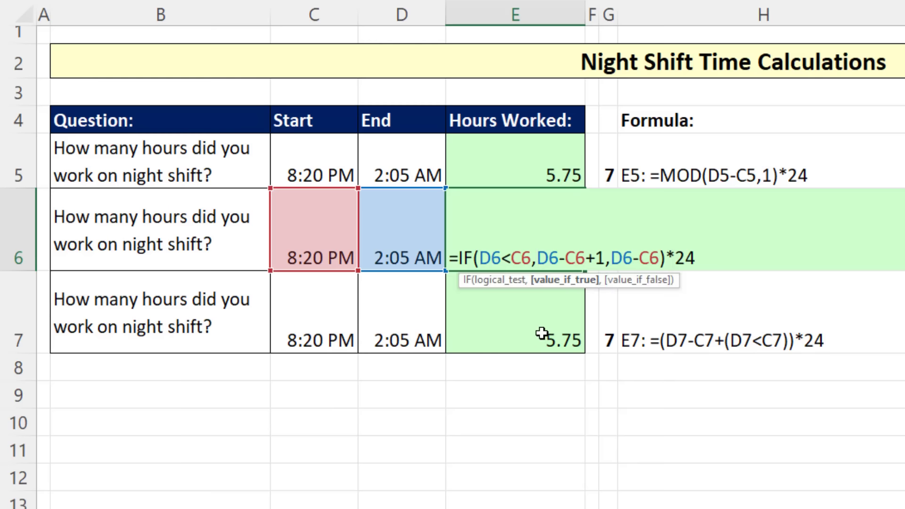
Examine the logical test, value-if-true and value-if-false arguments of the IF formula in E6
{"action": "left_click", "coordinate": [489, 256]}
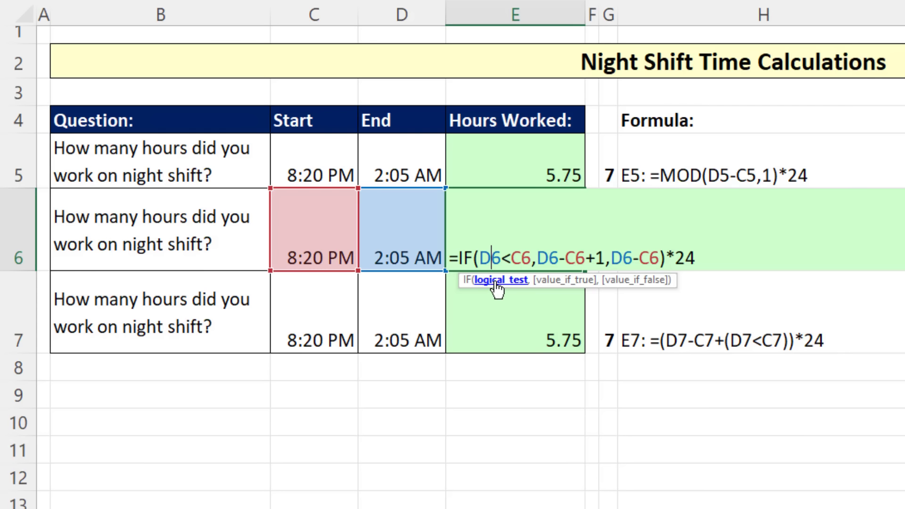
{"action": "left_click", "coordinate": [502, 283]}
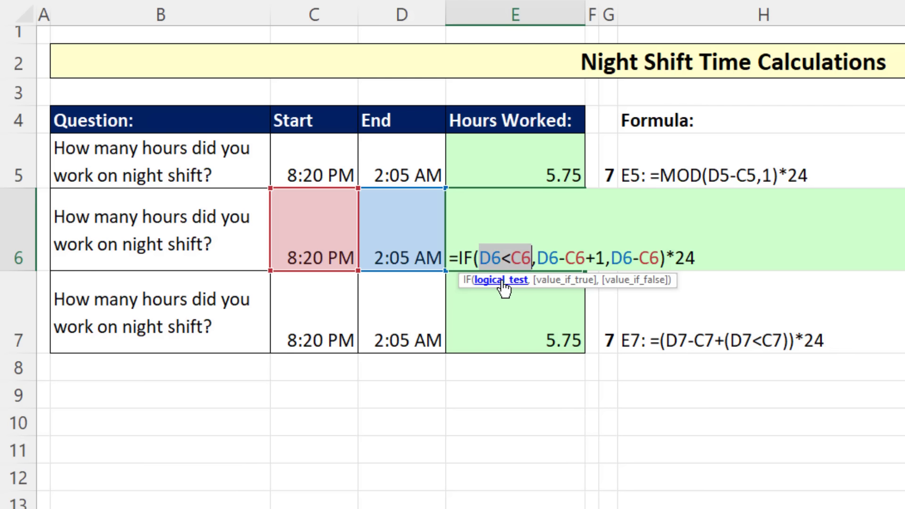
{"action": "left_click", "coordinate": [561, 289]}
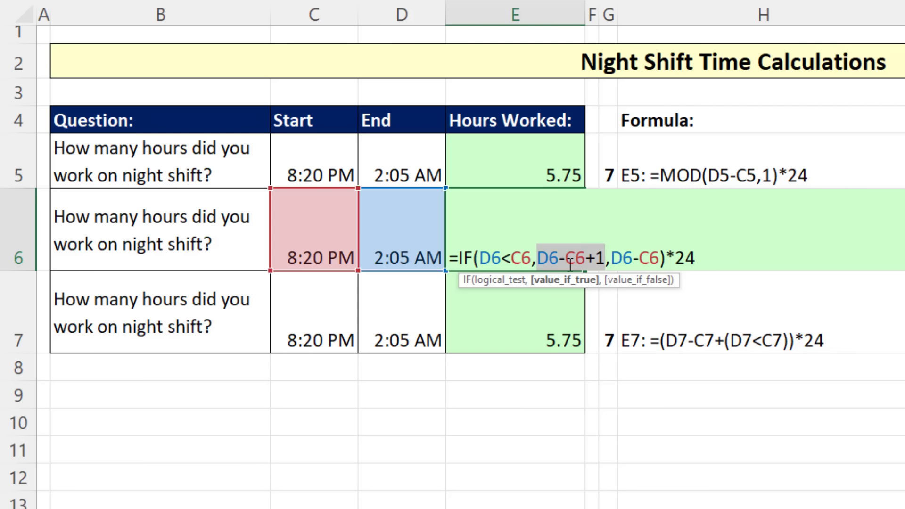
{"action": "left_click", "coordinate": [635, 283]}
{"action": "key", "text": "Return"}
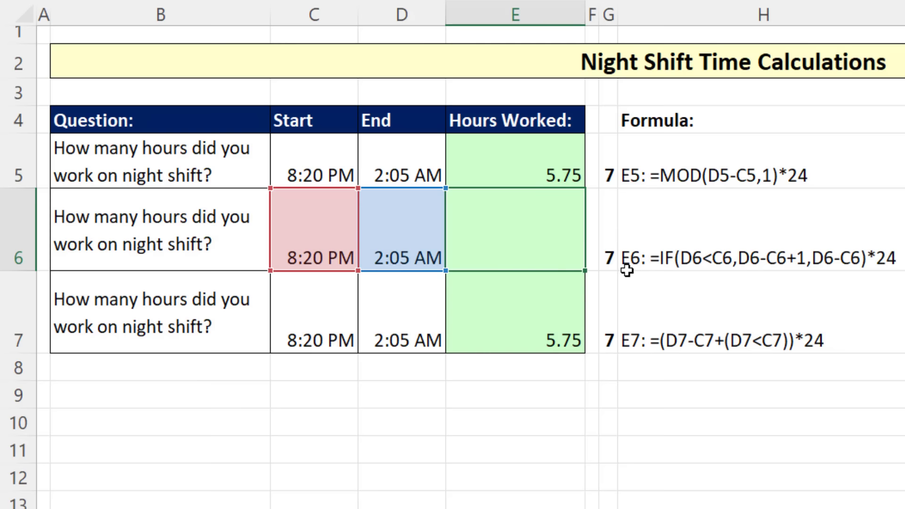
Review the MOD formula in E5 and the notes on how MOD works, leaving the formula unedited
{"action": "left_click", "coordinate": [573, 175]}
{"action": "key", "text": "F2"}
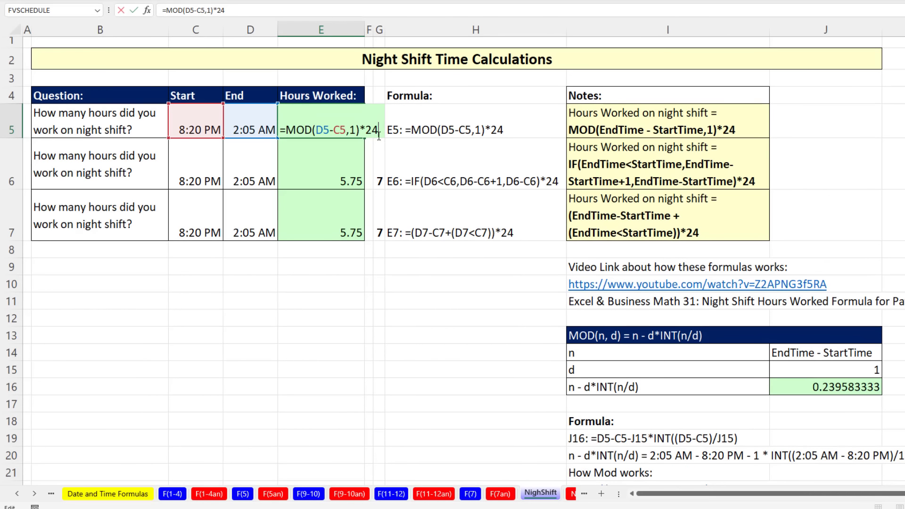
{"action": "scroll", "coordinate": [519, 259], "scroll_direction": "down", "scroll_amount": 2}
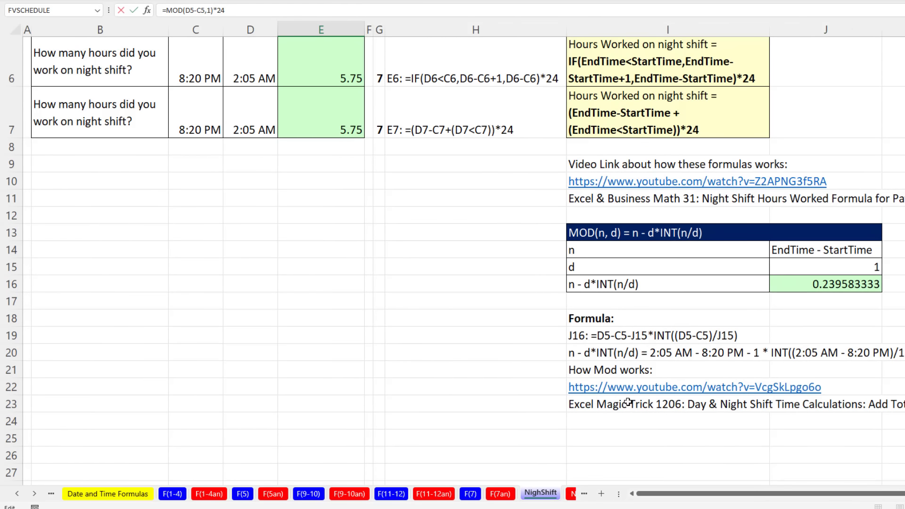
{"action": "scroll", "coordinate": [763, 403], "scroll_direction": "up", "scroll_amount": 2}
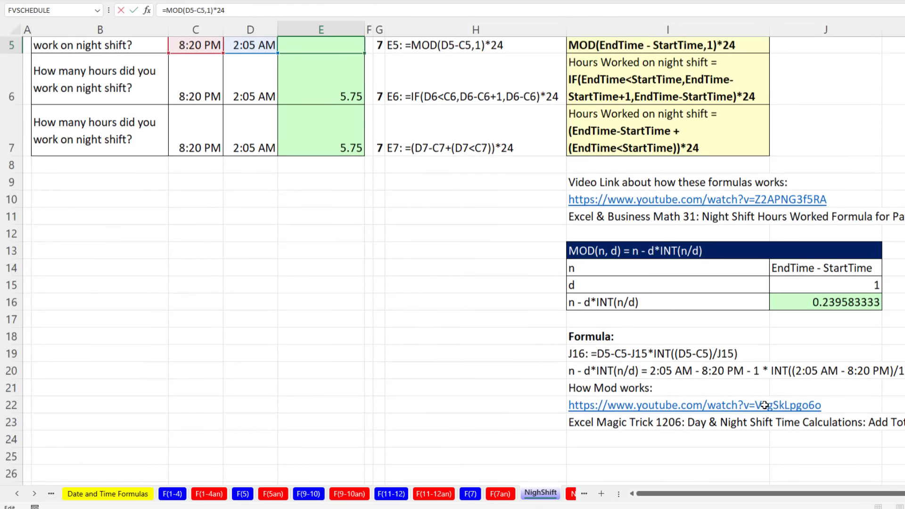
{"action": "key", "text": "Escape"}
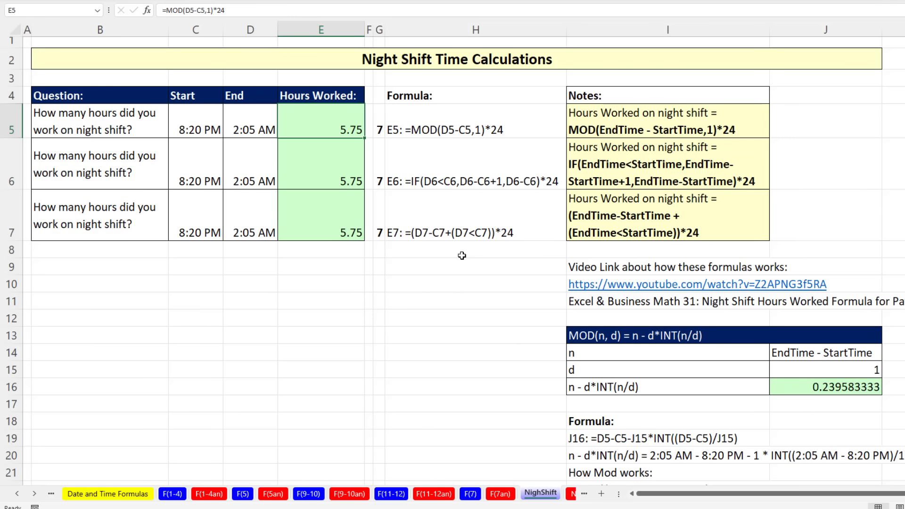
Switch to the F(8) sheet and enter =D7-C7 in E7 to calculate the time worked
{"action": "left_click", "coordinate": [35, 495]}
{"action": "left_click", "coordinate": [35, 494]}
{"action": "left_click", "coordinate": [35, 494]}
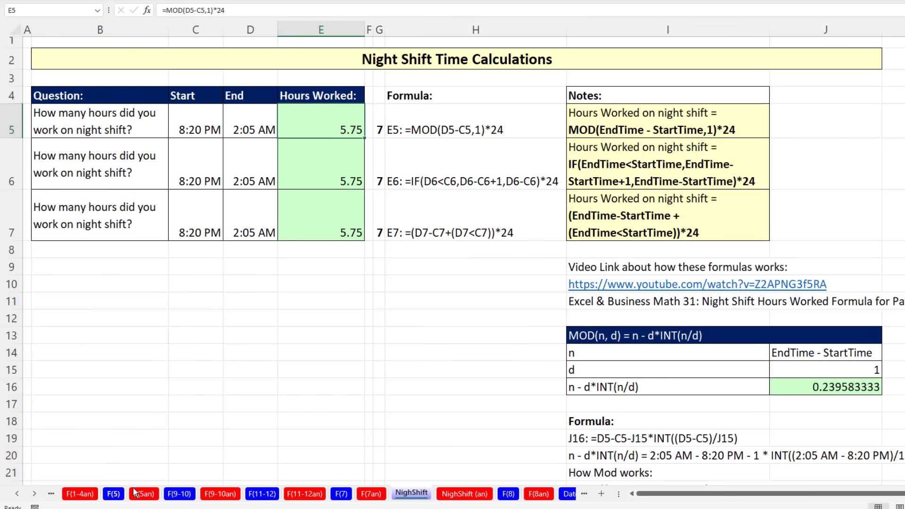
{"action": "left_click", "coordinate": [509, 494]}
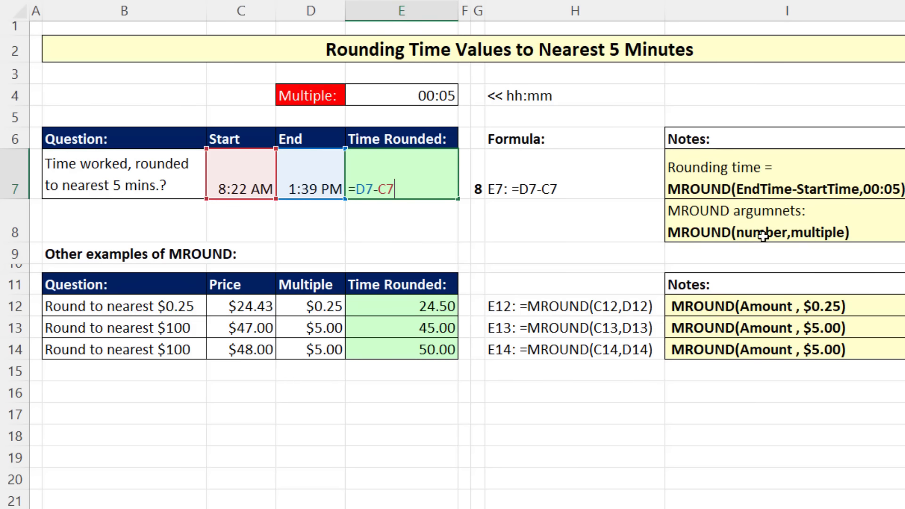
{"action": "key", "text": "ctrl+Return"}
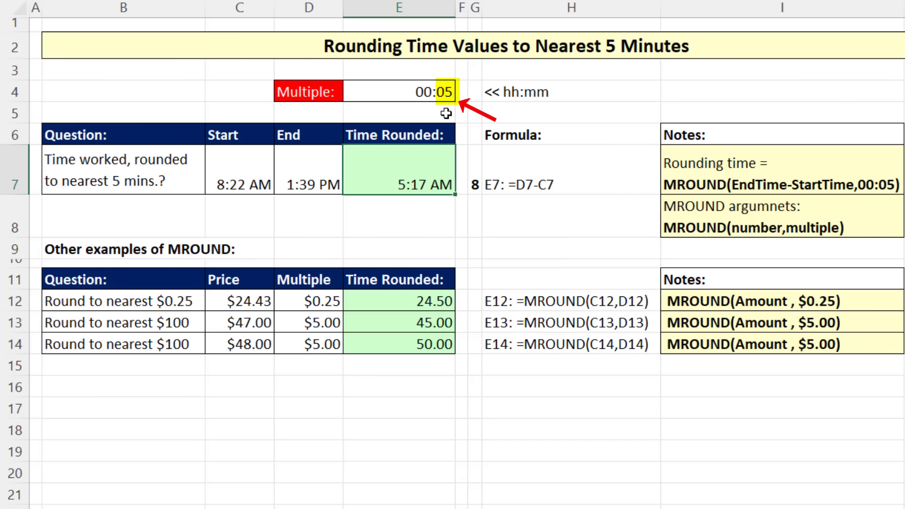
Wrap the E7 time difference in MROUND with the multiple from E4, giving =MROUND(D7-C7,E4)
{"action": "double_click", "coordinate": [424, 170]}
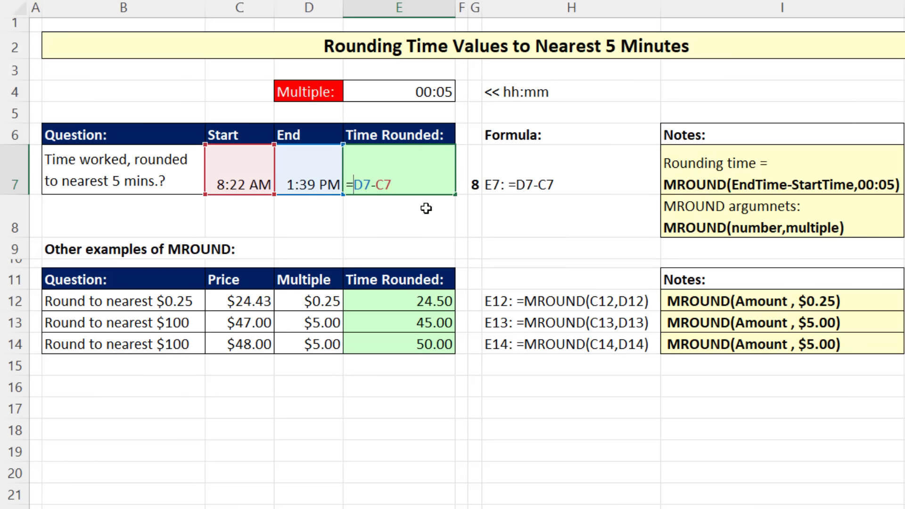
{"action": "type", "text": "Mr"}
{"action": "key", "text": "Tab"}
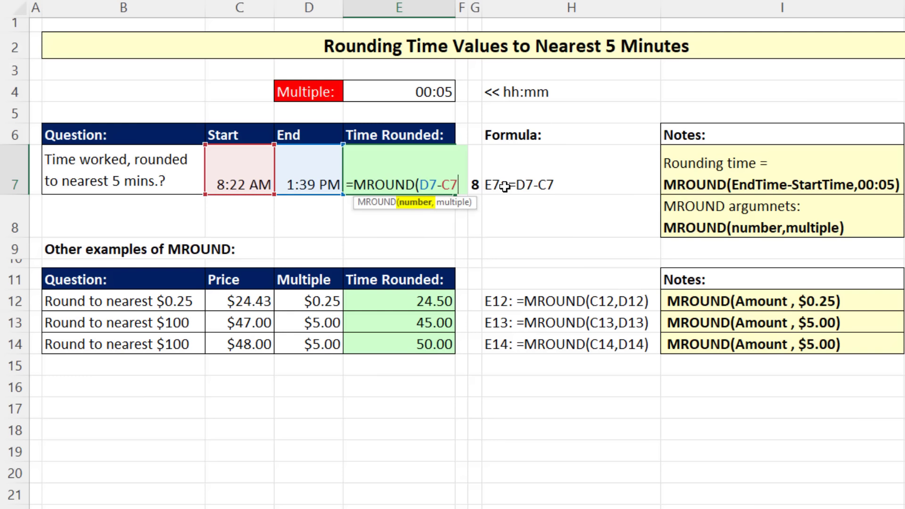
{"action": "type", "text": ","}
{"action": "left_click", "coordinate": [448, 94]}
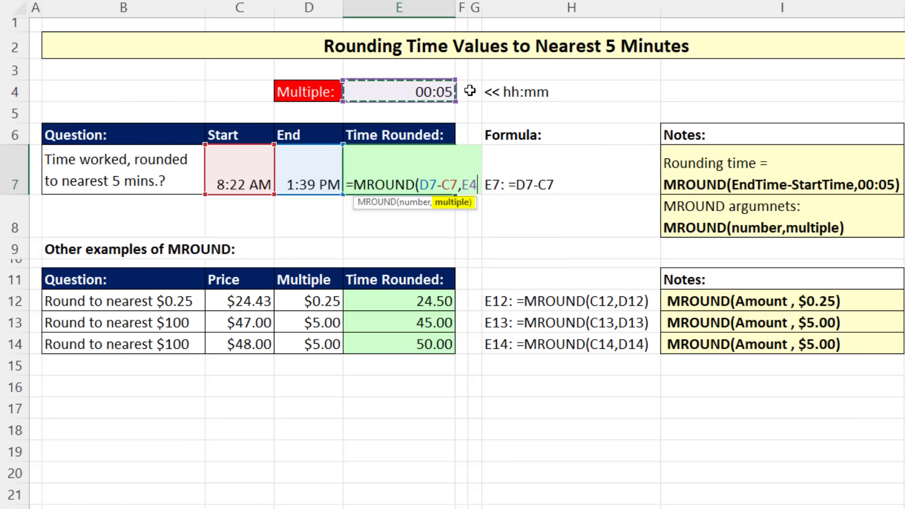
{"action": "type", "text": ")"}
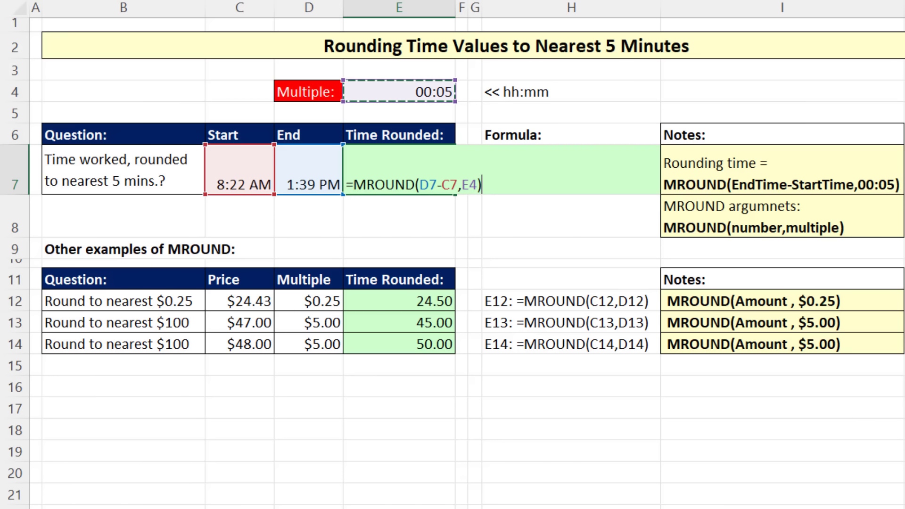
{"action": "key", "text": "ctrl+Return"}
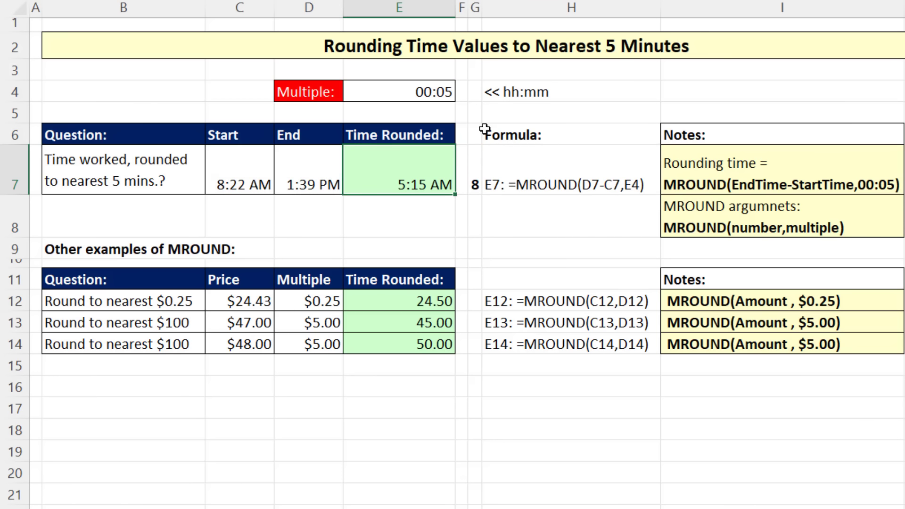
Test the rounding with an end time of 1:40 PM in D7, and undo that change
{"action": "double_click", "coordinate": [309, 181]}
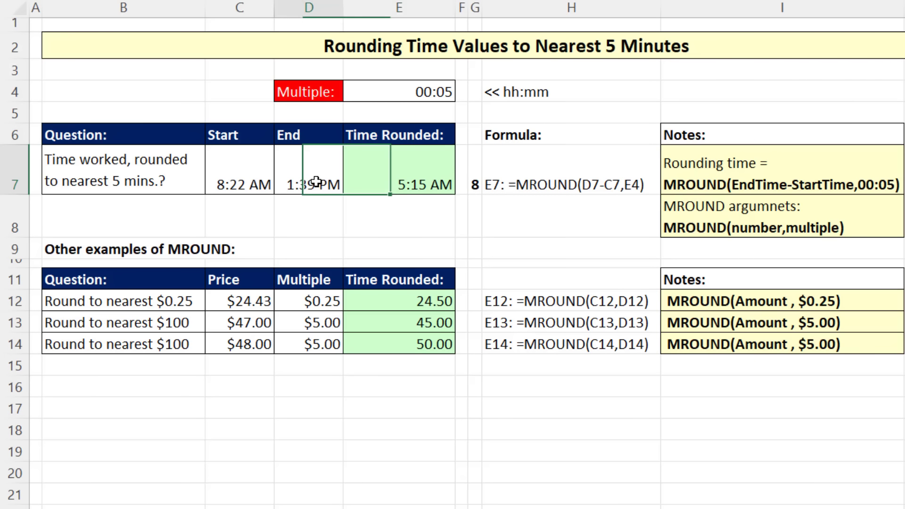
{"action": "left_click_drag", "start_coordinate": [279, 185], "coordinate": [293, 186]}
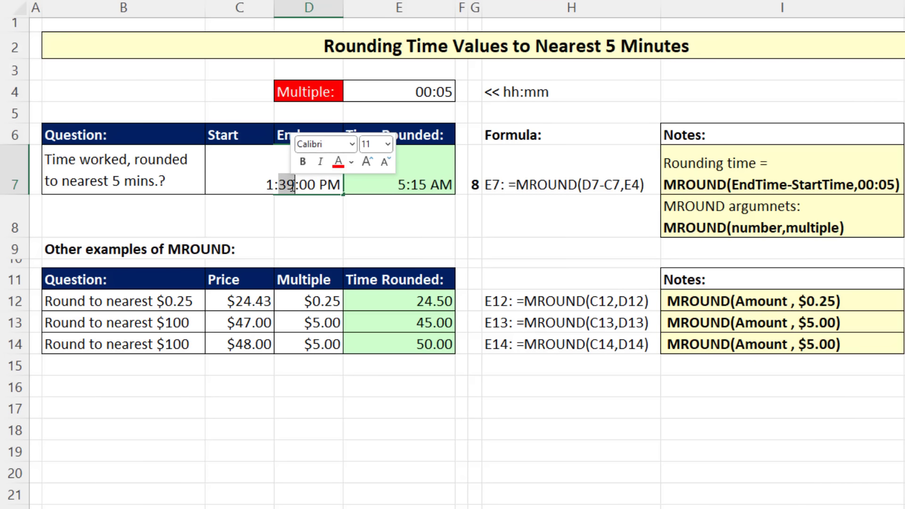
{"action": "type", "text": "40"}
{"action": "key", "text": "Return"}
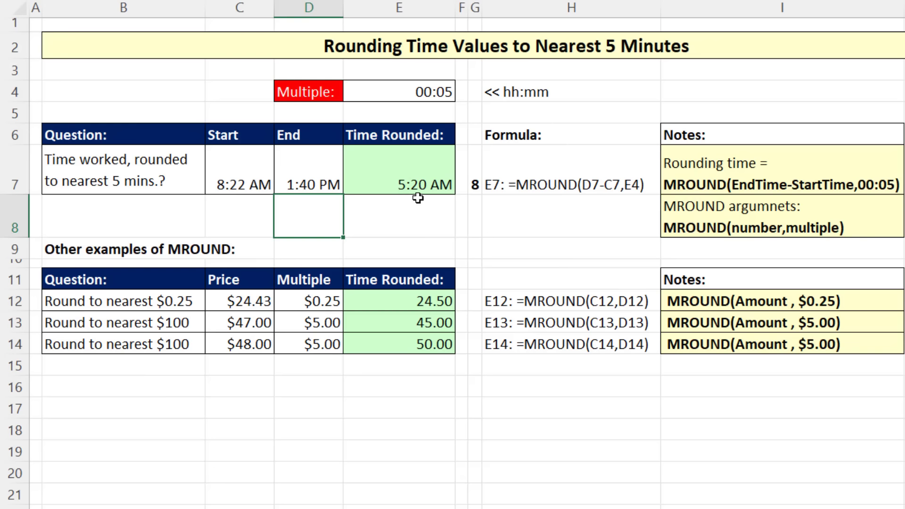
{"action": "key", "text": "ctrl+z"}
Multiply the MROUND formula in E7 by 24 and format the result as a number with two decimals
{"action": "left_click", "coordinate": [417, 176]}
{"action": "key", "text": "F2"}
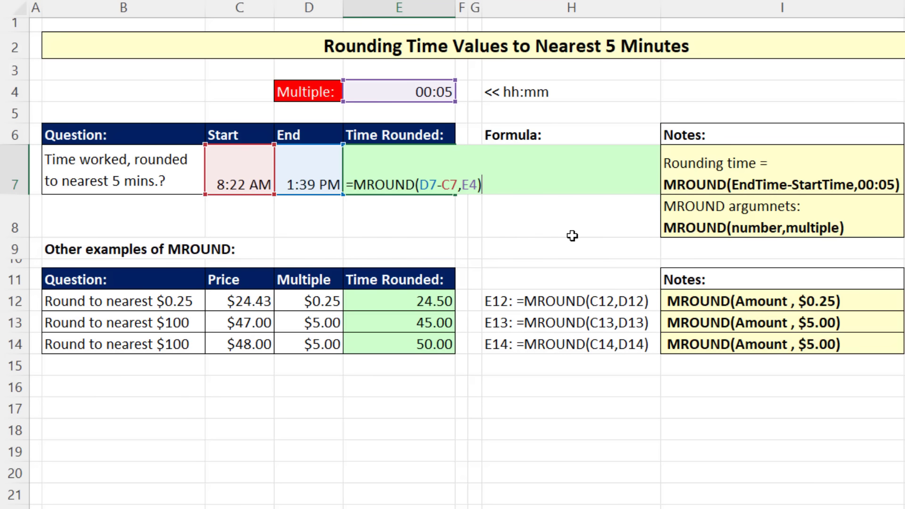
{"action": "type", "text": "*2 4"}
{"action": "key", "text": "Return"}
{"action": "key", "text": "ctrl+shift+1"}
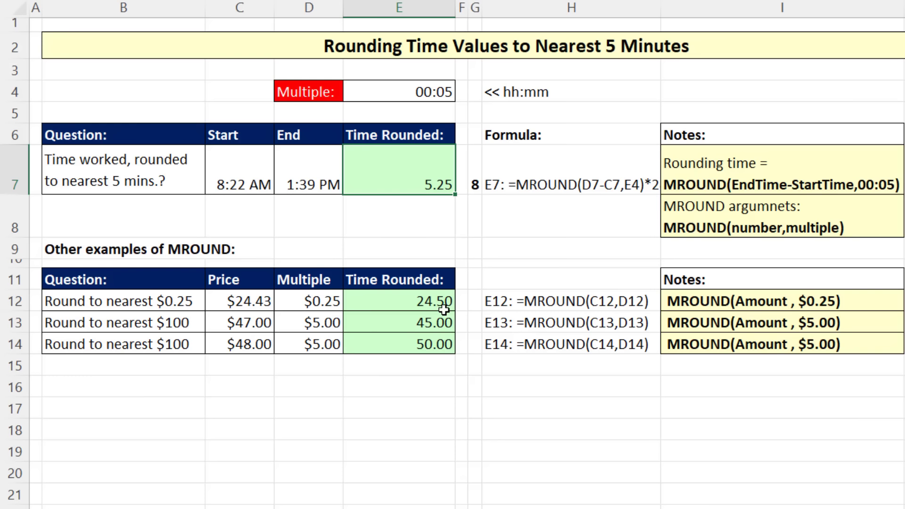
Test the nearest-$0.25 example with a price of 24.29 in C12, and undo that change
{"action": "double_click", "coordinate": [263, 300]}
{"action": "left_click_drag", "start_coordinate": [255, 301], "coordinate": [272, 301]}
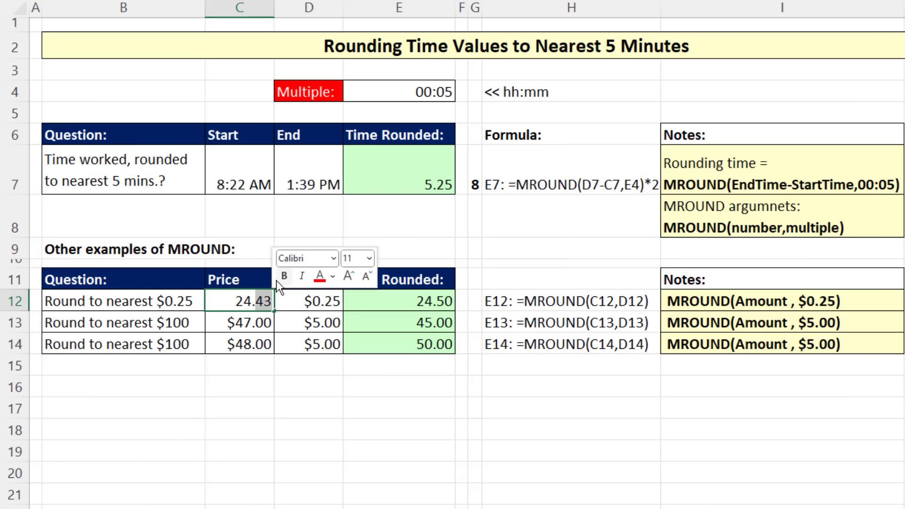
{"action": "type", "text": "29"}
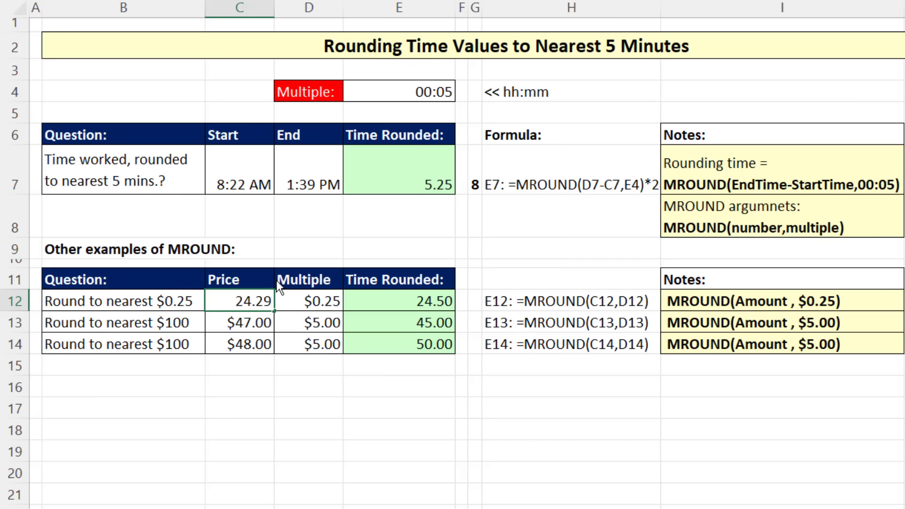
{"action": "key", "text": "ctrl+Return"}
{"action": "key", "text": "ctrl+z"}
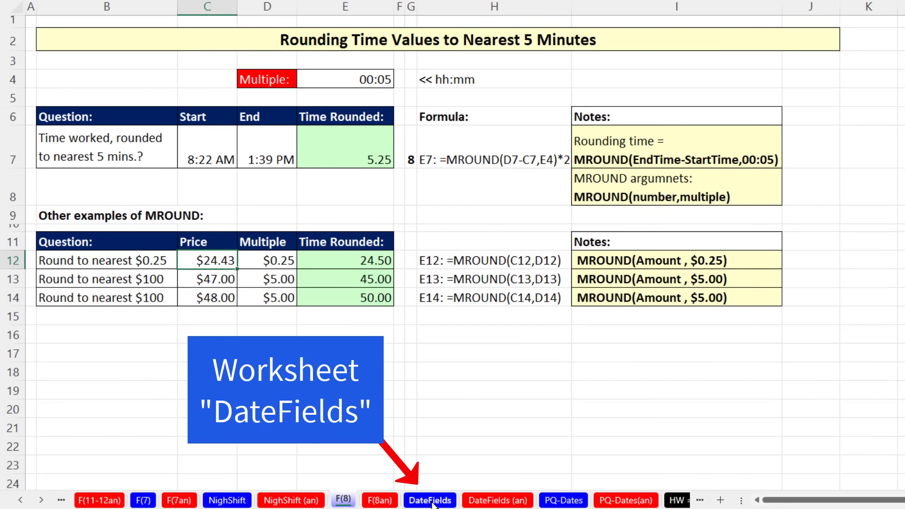
Look at the DateFields and PQ-Dates sheets, returning to DateFields to check how far its sales table extends
{"action": "left_click", "coordinate": [431, 501]}
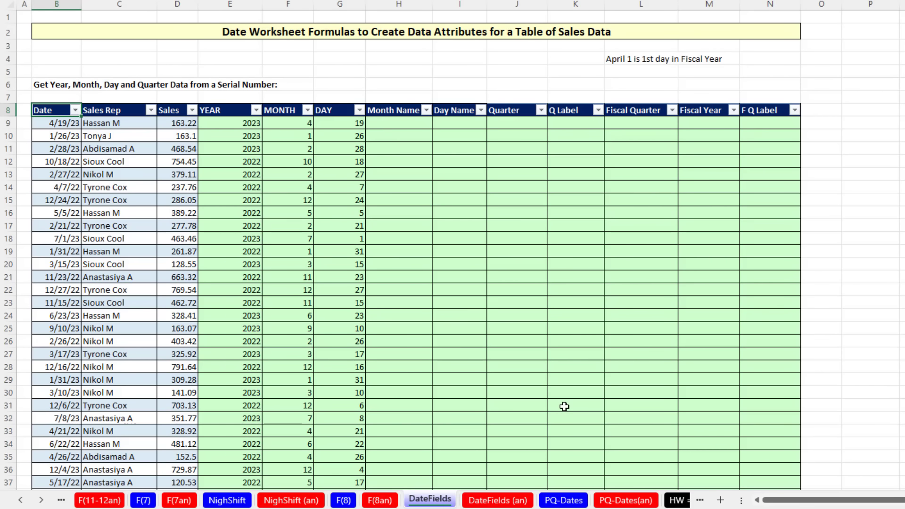
{"action": "left_click", "coordinate": [562, 500]}
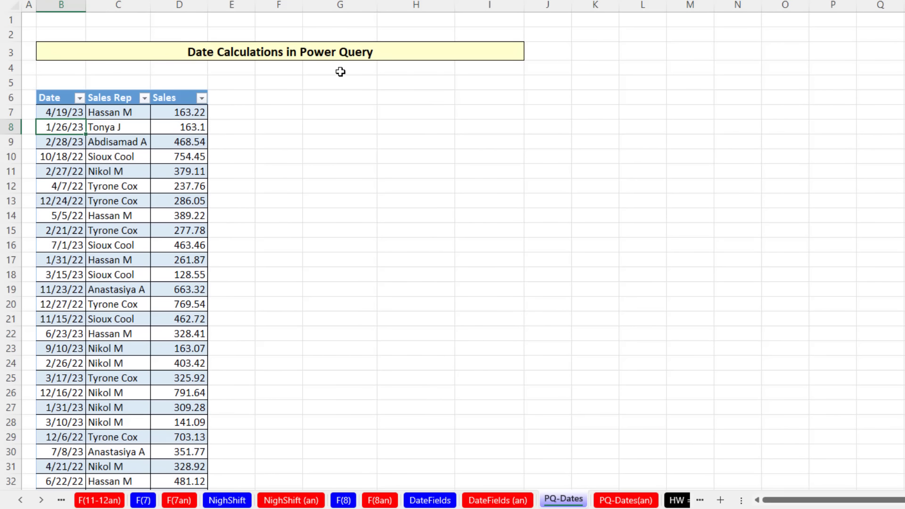
{"action": "left_click", "coordinate": [430, 500]}
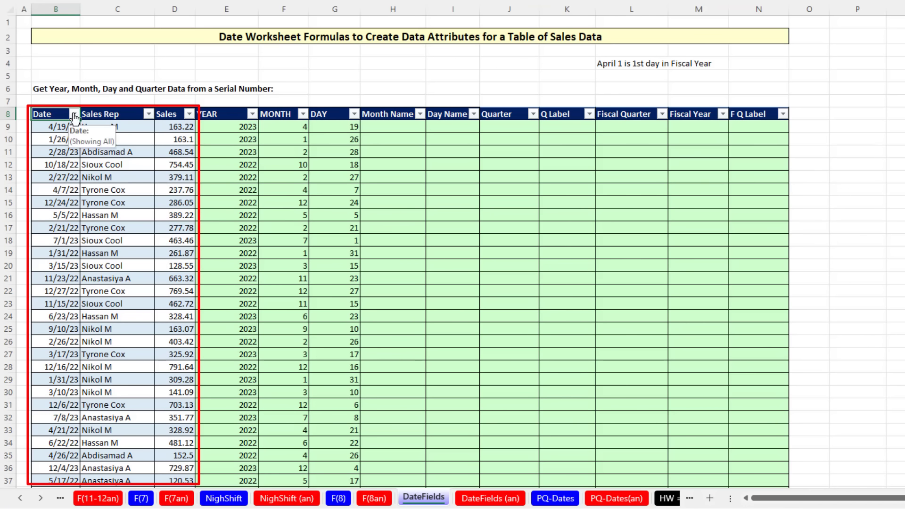
{"action": "key", "text": "ctrl+Down"}
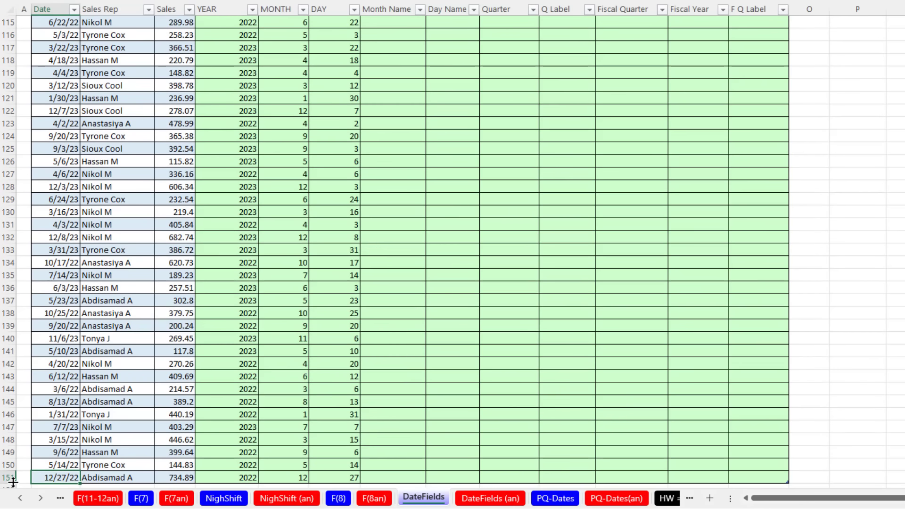
{"action": "key", "text": "ctrl+Home"}
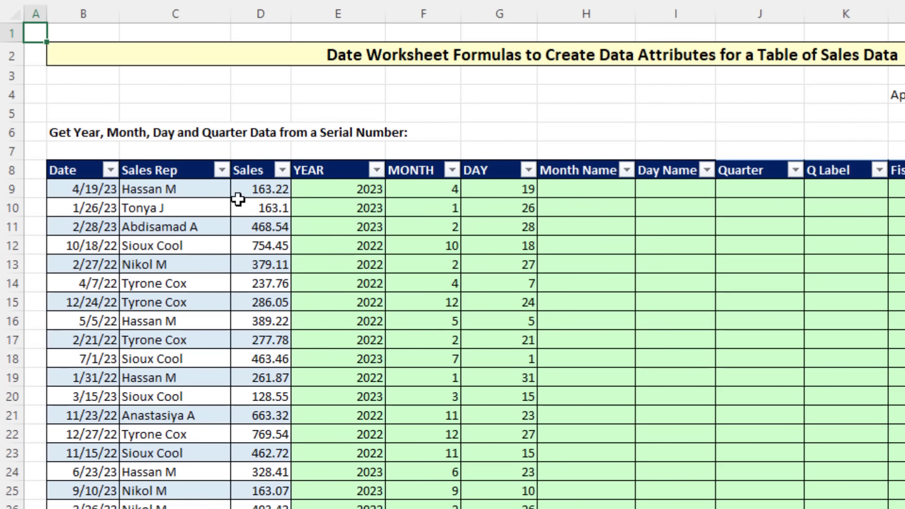
Review the YEAR, MONTH and DAY formulas in E9, F9 and G9 of the sales table without changing them
{"action": "left_click", "coordinate": [349, 193]}
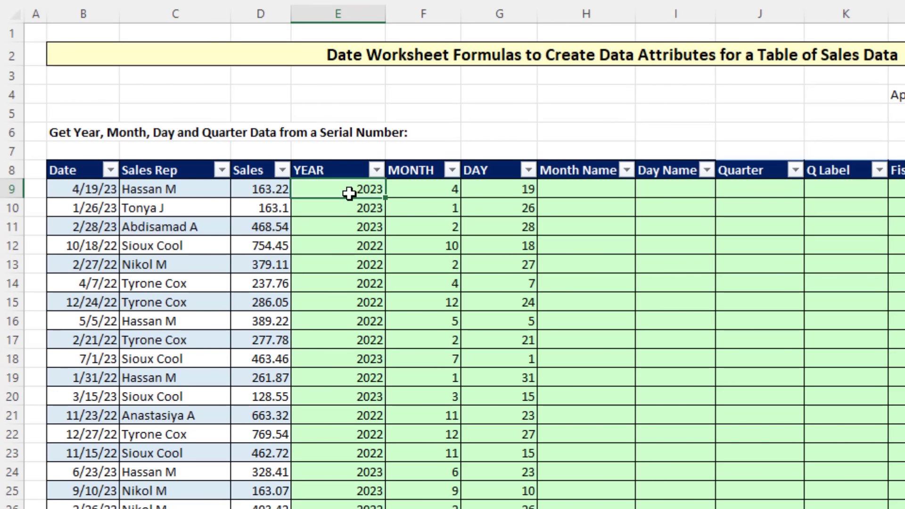
{"action": "key", "text": "F2"}
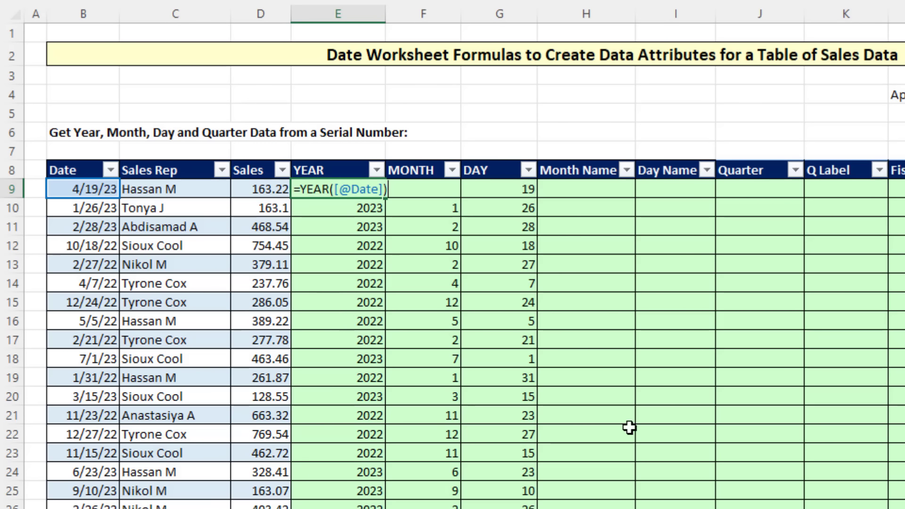
{"action": "key", "text": "Tab"}
{"action": "key", "text": "F2"}
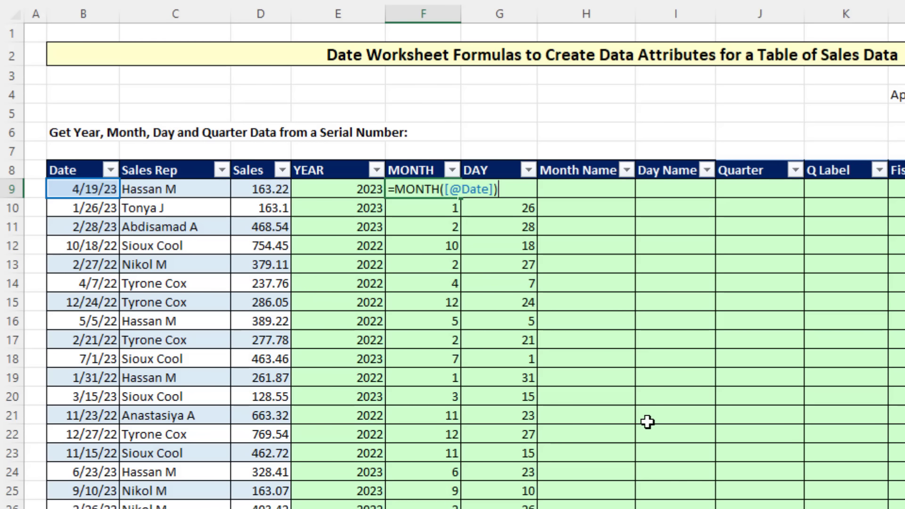
{"action": "key", "text": "Tab"}
{"action": "key", "text": "F2"}
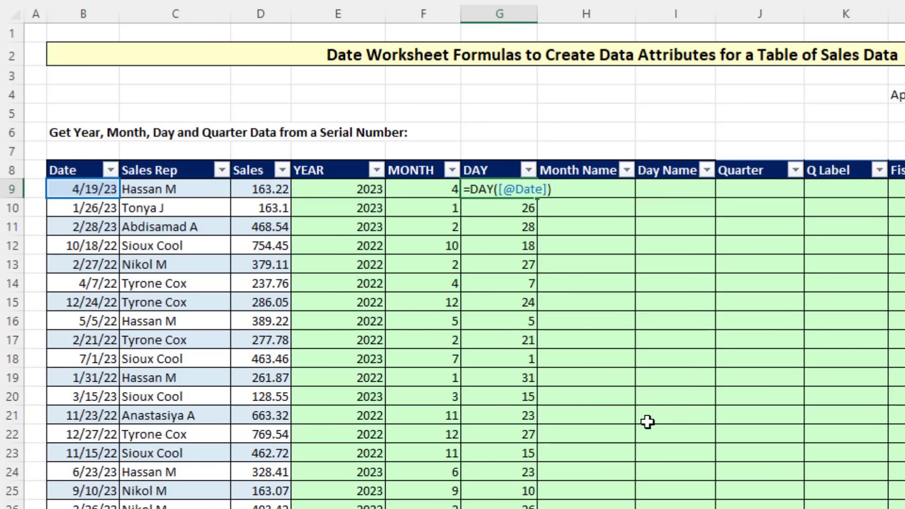
{"action": "key", "text": "Tab"}
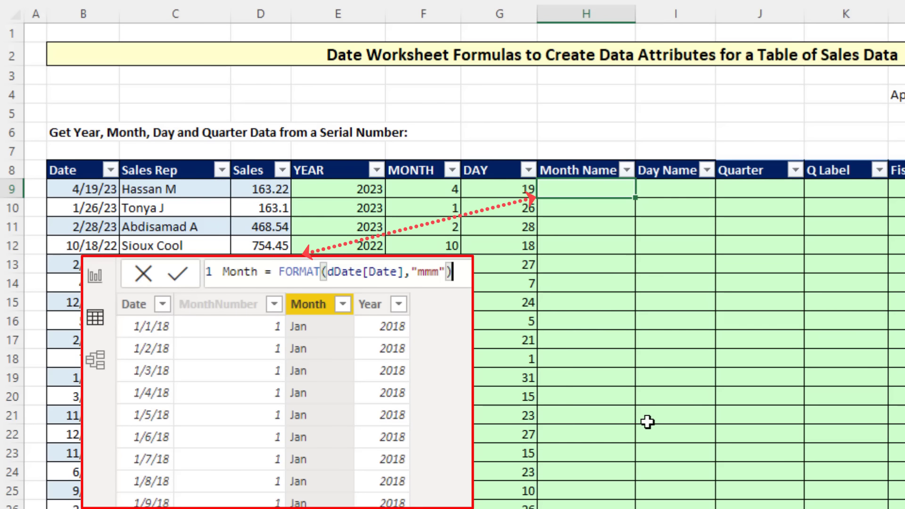
{"action": "type", "text": "=text"}
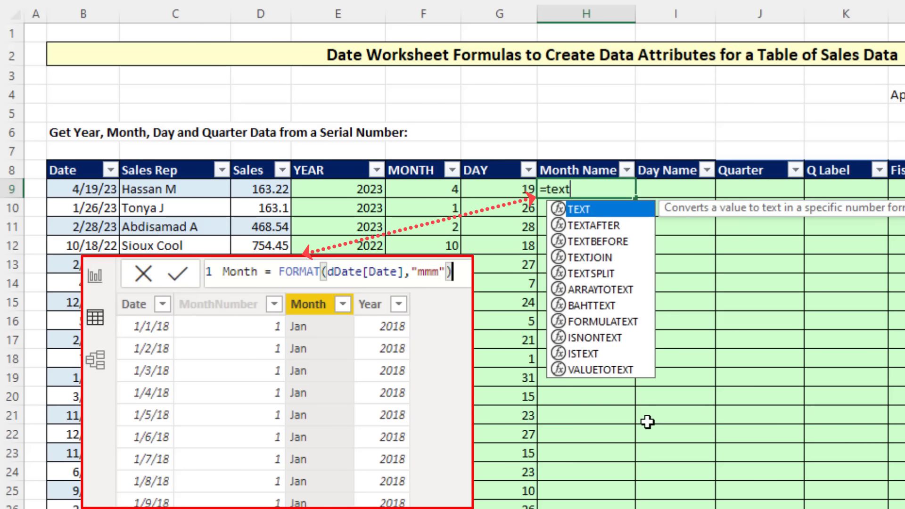
{"action": "key", "text": "Tab"}
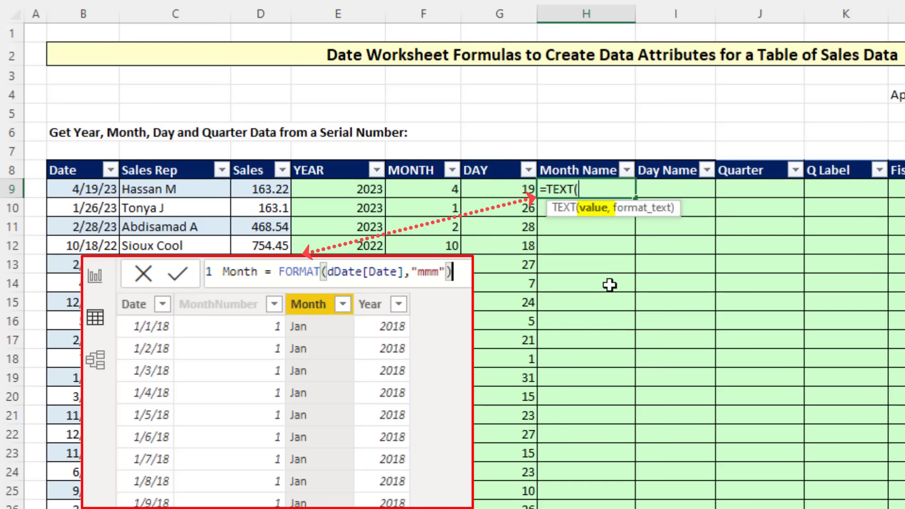
{"action": "left_click", "coordinate": [80, 189]}
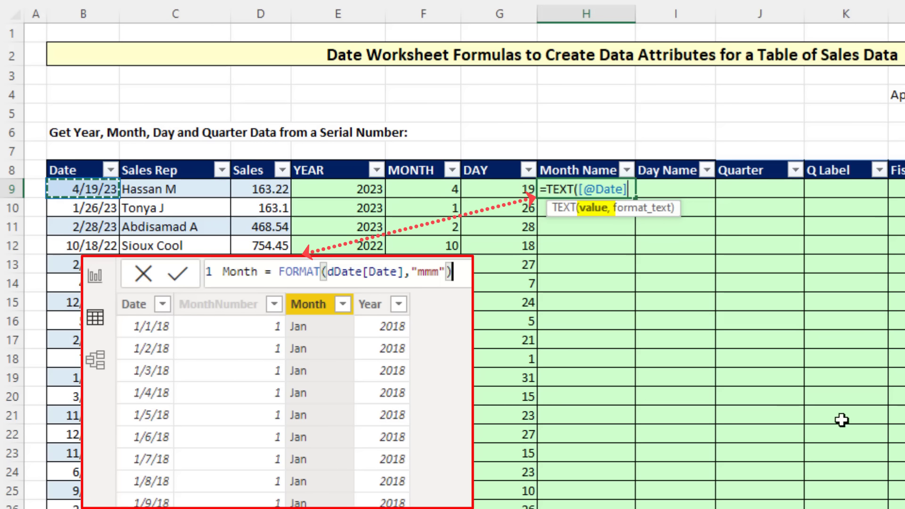
{"action": "type", "text": ","}
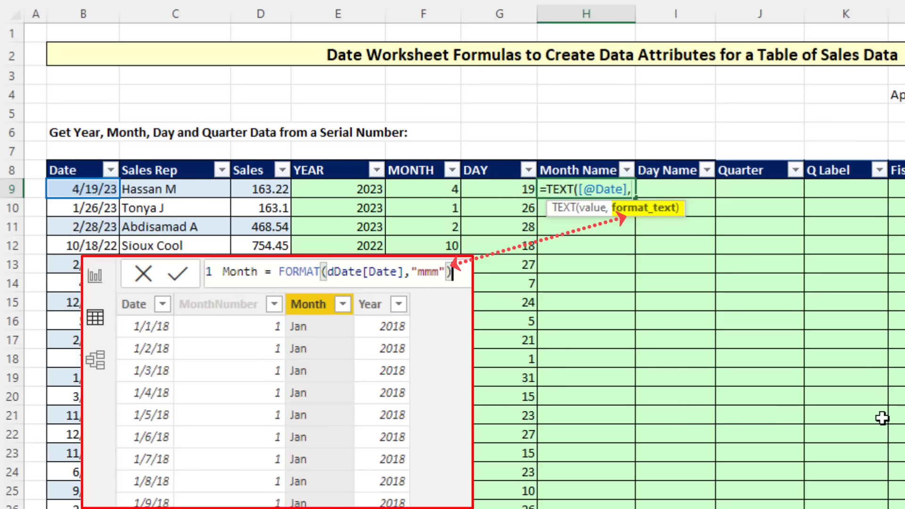
{"action": "type", "text": "\"mmm\")"}
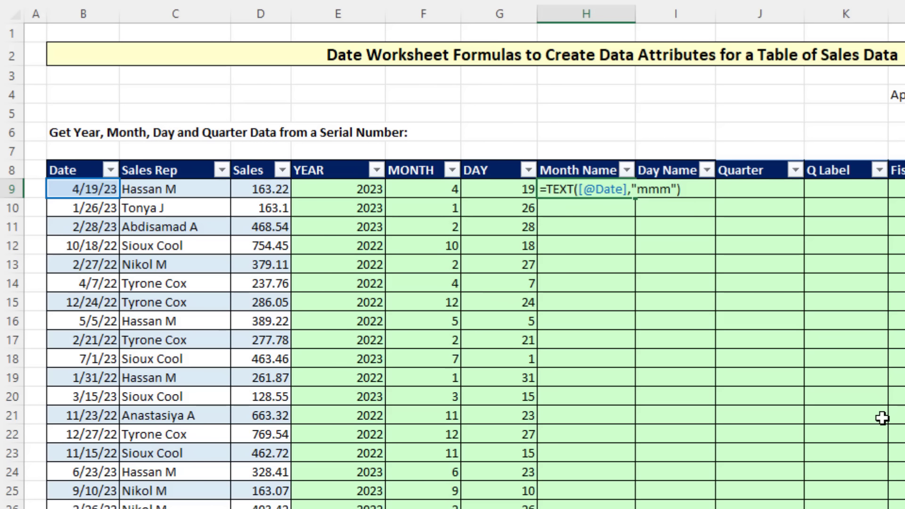
{"action": "key", "text": "Tab"}
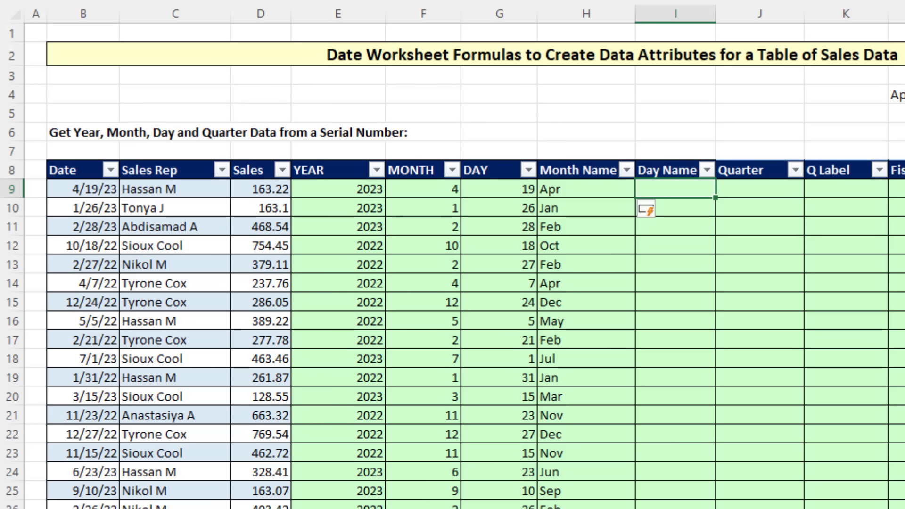
{"action": "type", "text": "=tex"}
{"action": "key", "text": "Tab"}
{"action": "key", "text": "Left"}
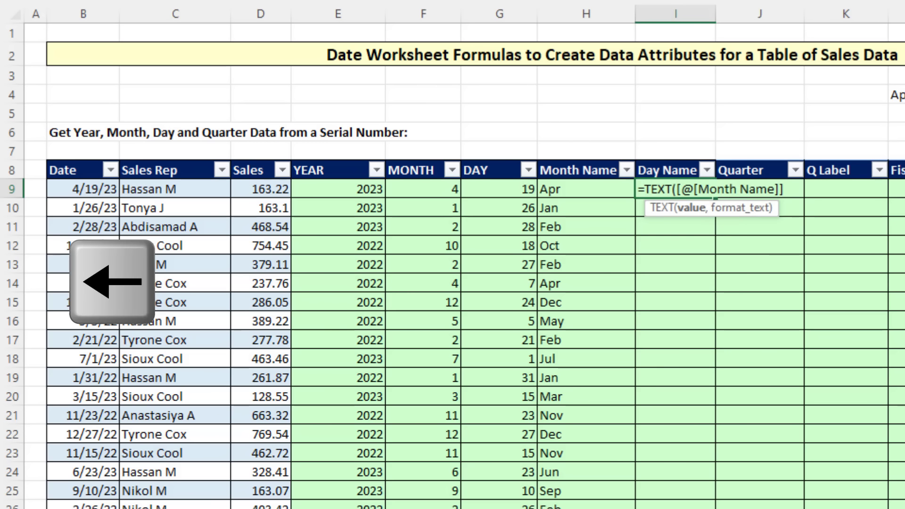
{"action": "key", "text": "Left"}
{"action": "key", "text": "Left"}
{"action": "key", "text": "Left"}
{"action": "key", "text": "Left"}
{"action": "key", "text": "Left"}
{"action": "key", "text": "Left"}
{"action": "type", "text": ","}
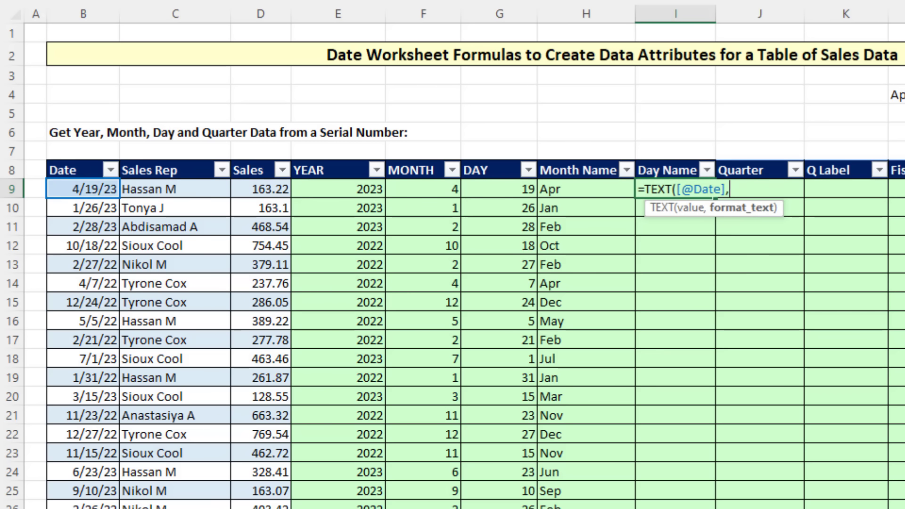
{"action": "type", "text": "\"ddd\")"}
{"action": "key", "text": "Tab"}
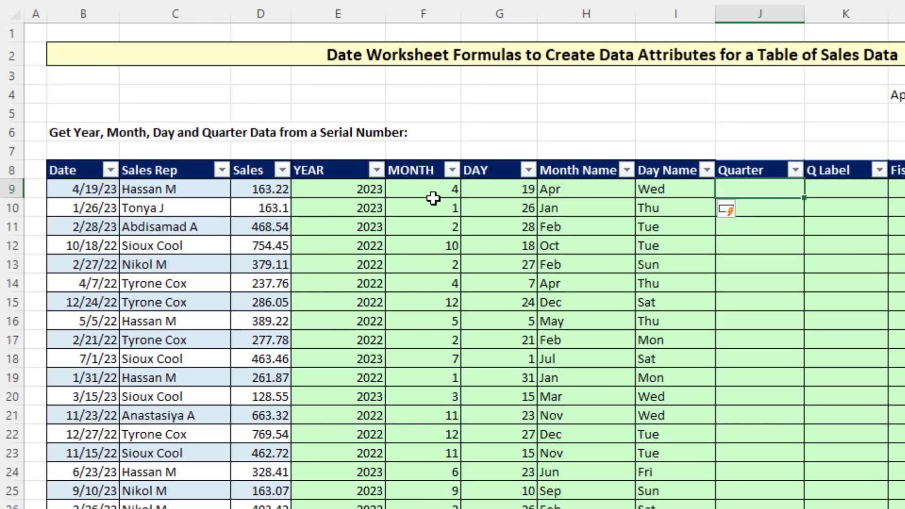
{"action": "type", "text": "="}
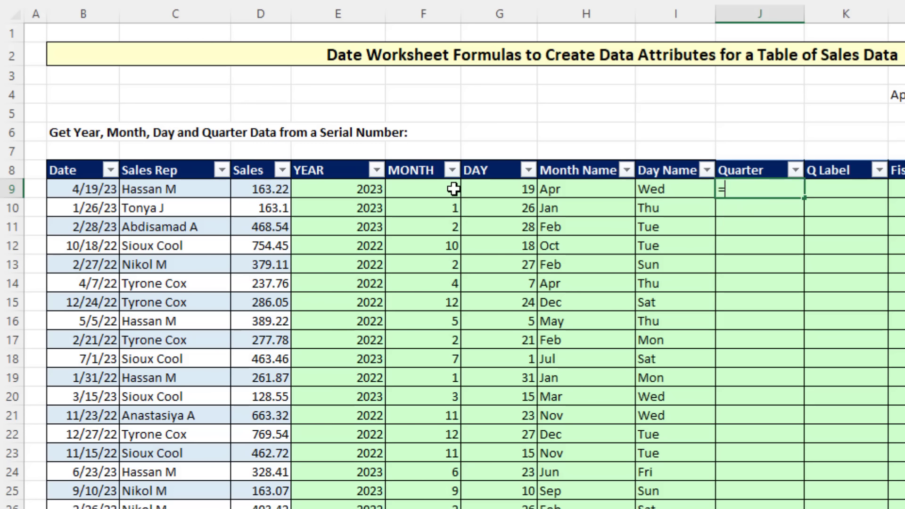
{"action": "left_click", "coordinate": [452, 188]}
{"action": "type", "text": "/"}
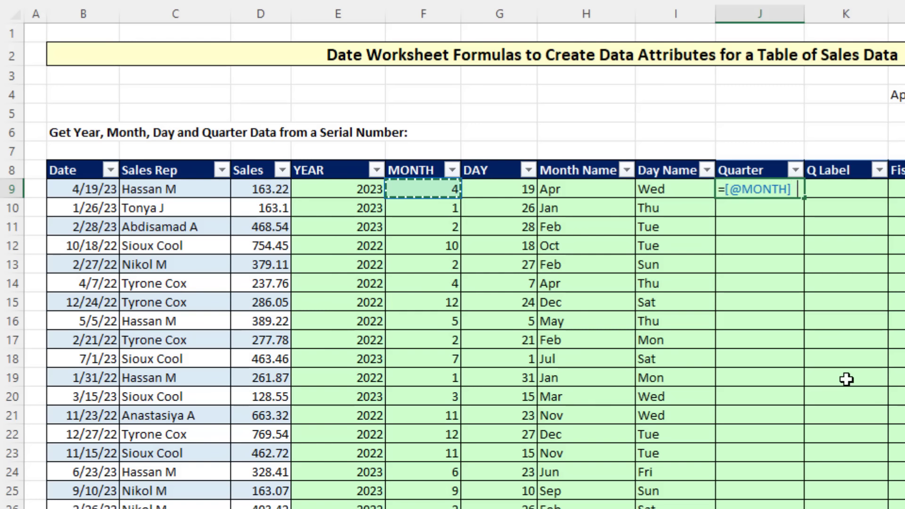
{"action": "type", "text": "3"}
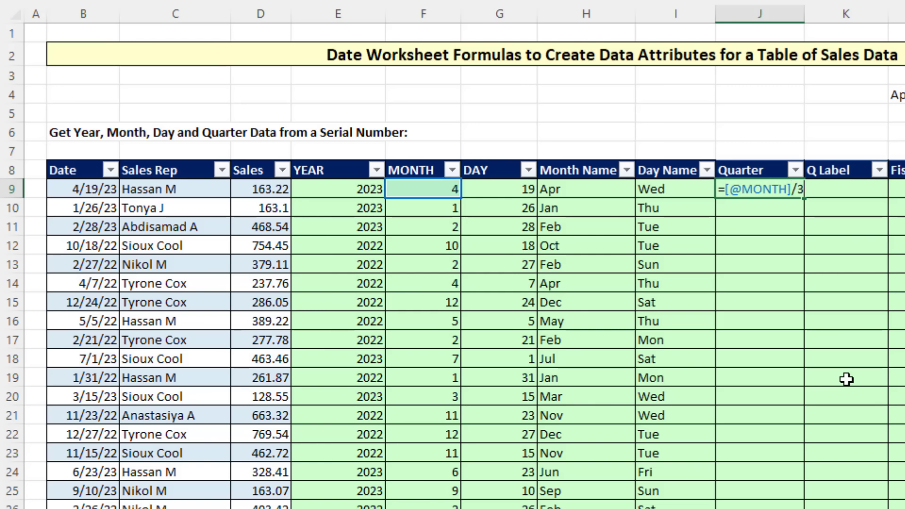
{"action": "key", "text": "Return"}
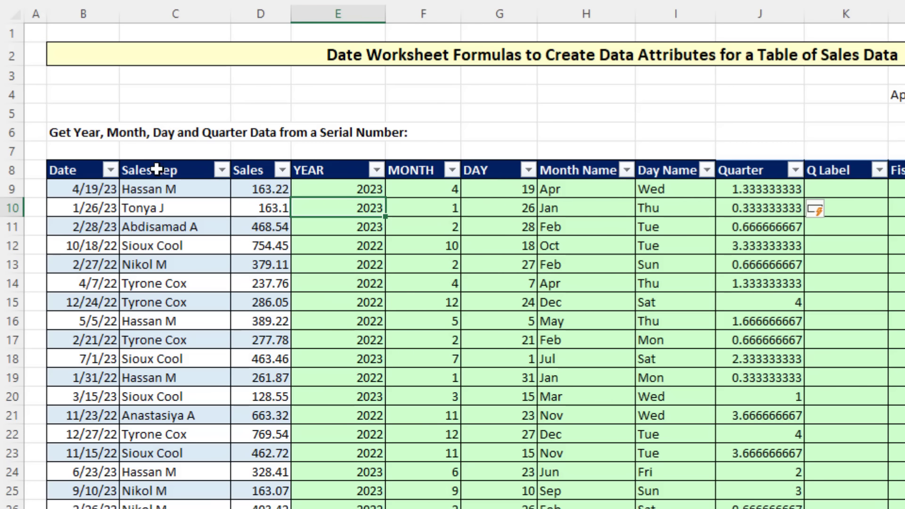
Sort the sales table by Date from oldest to newest and look through the Quarter values by month
{"action": "left_click", "coordinate": [110, 170]}
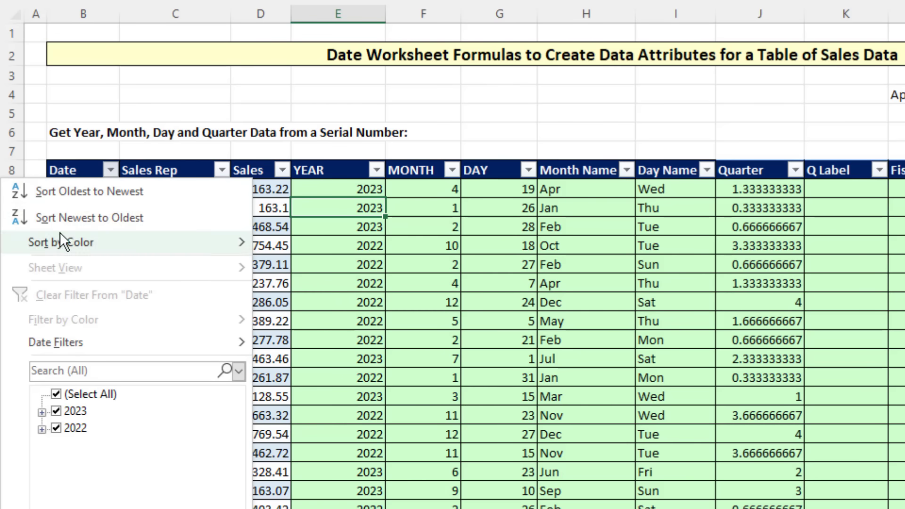
{"action": "left_click", "coordinate": [70, 193]}
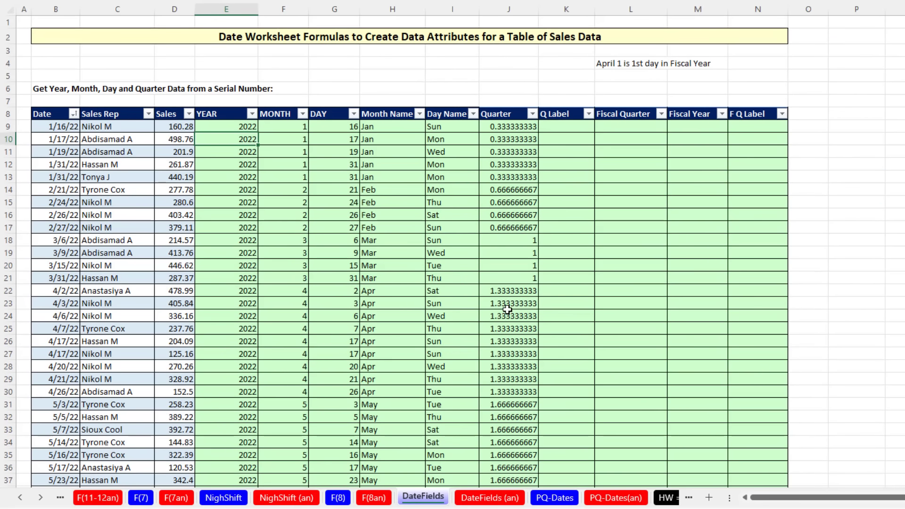
{"action": "scroll", "coordinate": [508, 309], "scroll_direction": "down", "scroll_amount": 4}
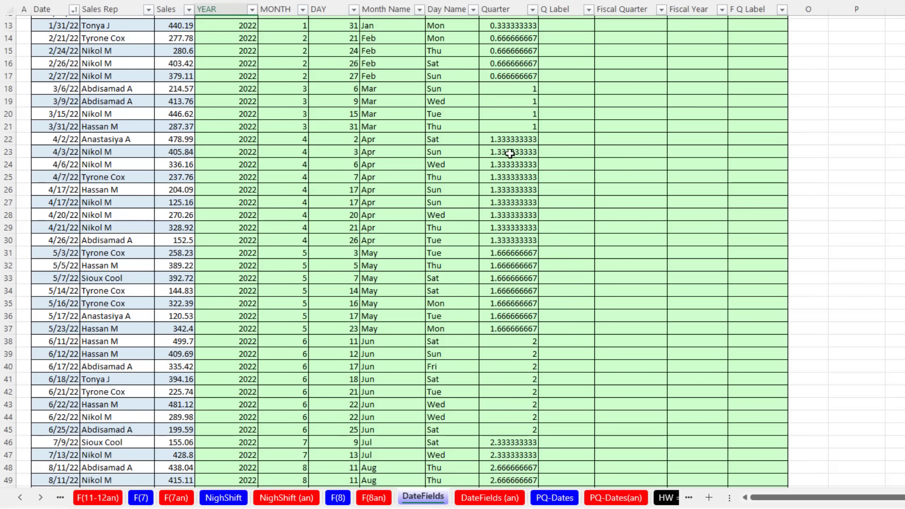
{"action": "scroll", "coordinate": [508, 175], "scroll_direction": "up", "scroll_amount": 4}
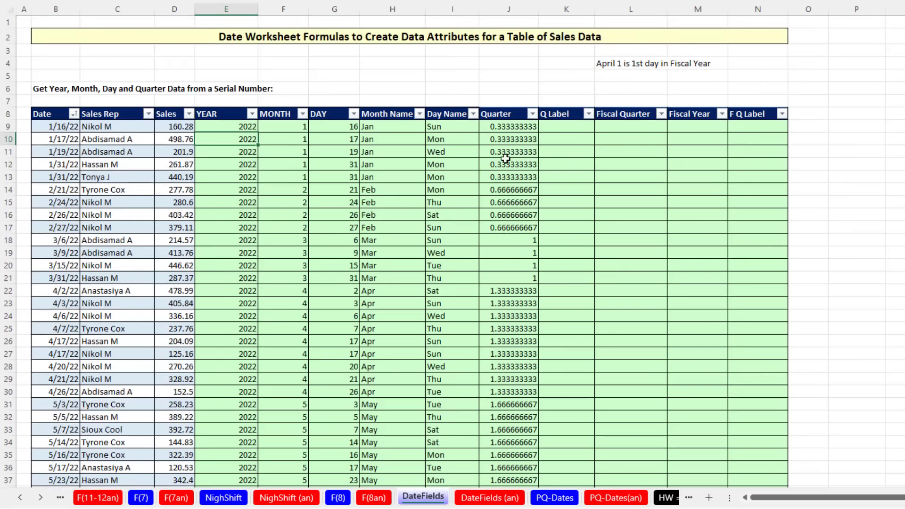
{"action": "left_click", "coordinate": [499, 128]}
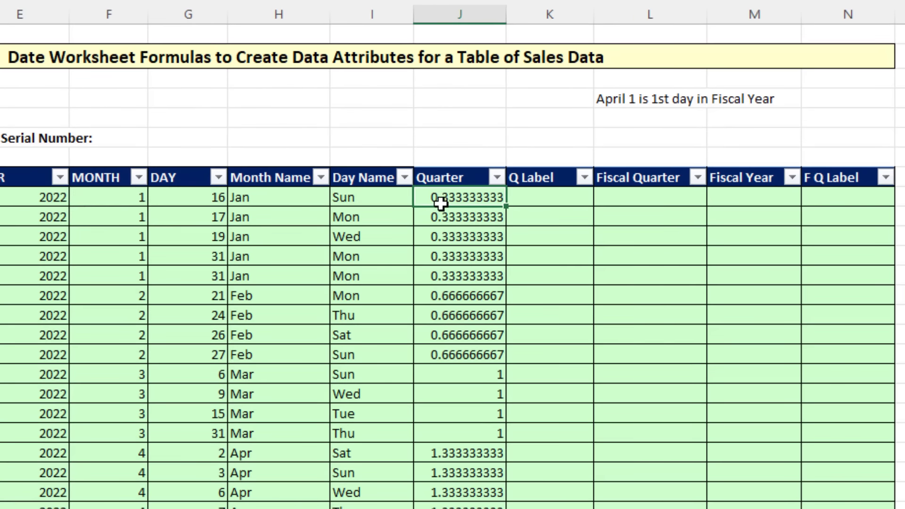
{"action": "double_click", "coordinate": [496, 130]}
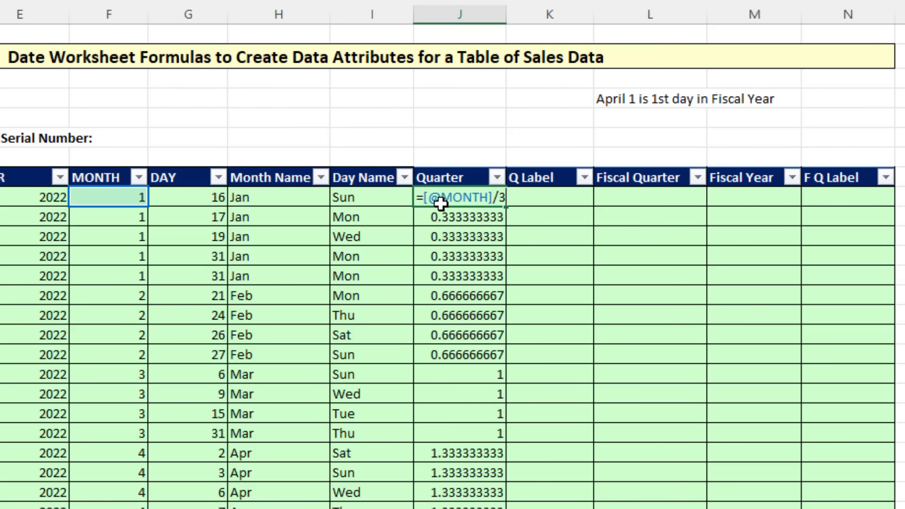
{"action": "left_click", "coordinate": [425, 201]}
{"action": "type", "text": "ROUNDUP("}
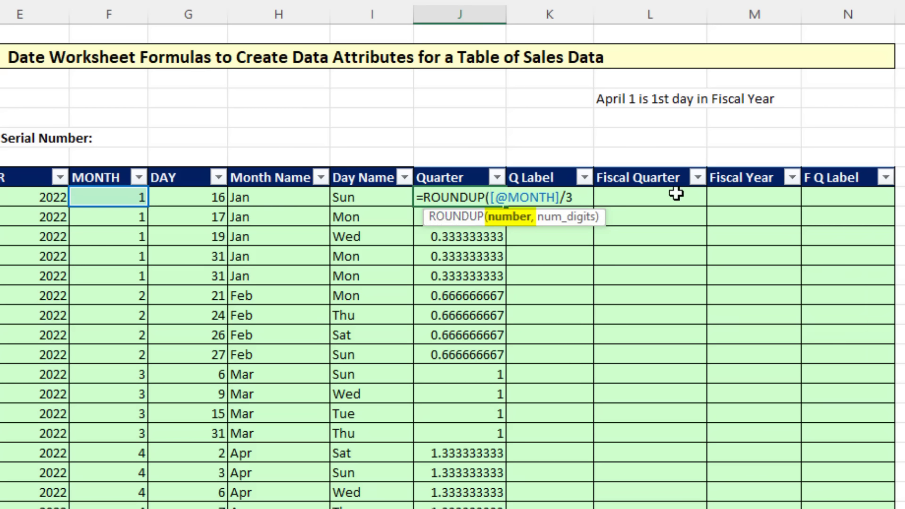
{"action": "left_click", "coordinate": [581, 197]}
{"action": "type", "text": ","}
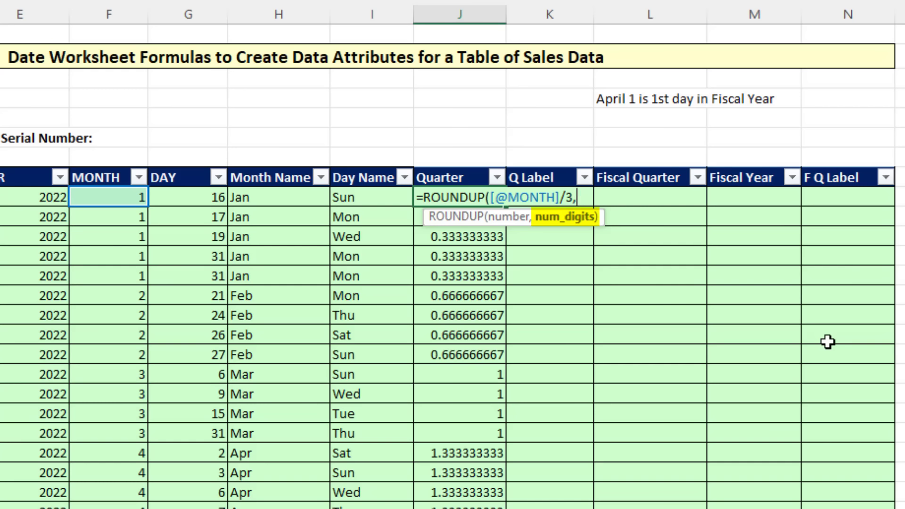
{"action": "type", "text": "0)"}
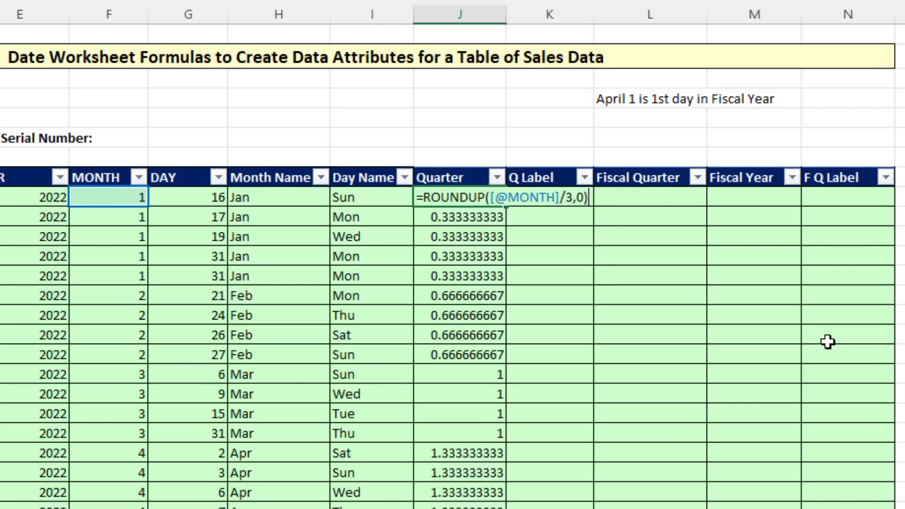
{"action": "key", "text": "Return"}
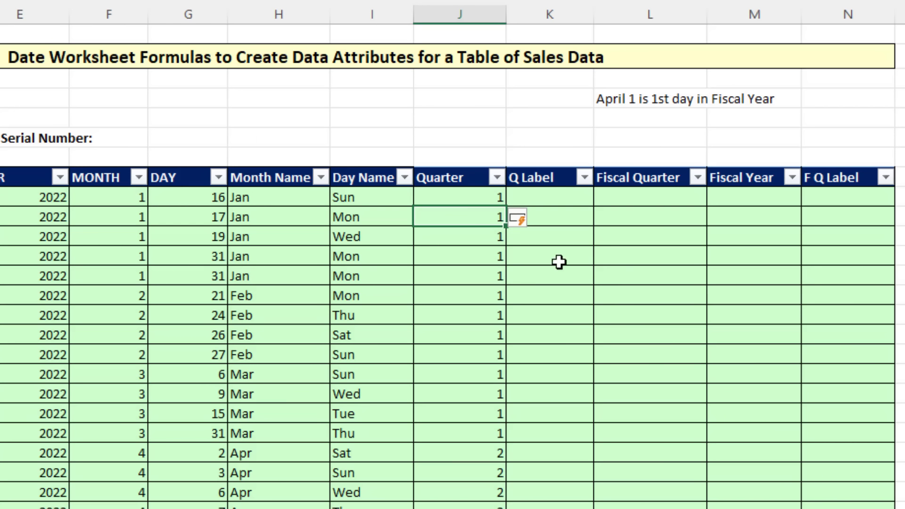
{"action": "left_click", "coordinate": [563, 199]}
{"action": "type", "text": "=\""}
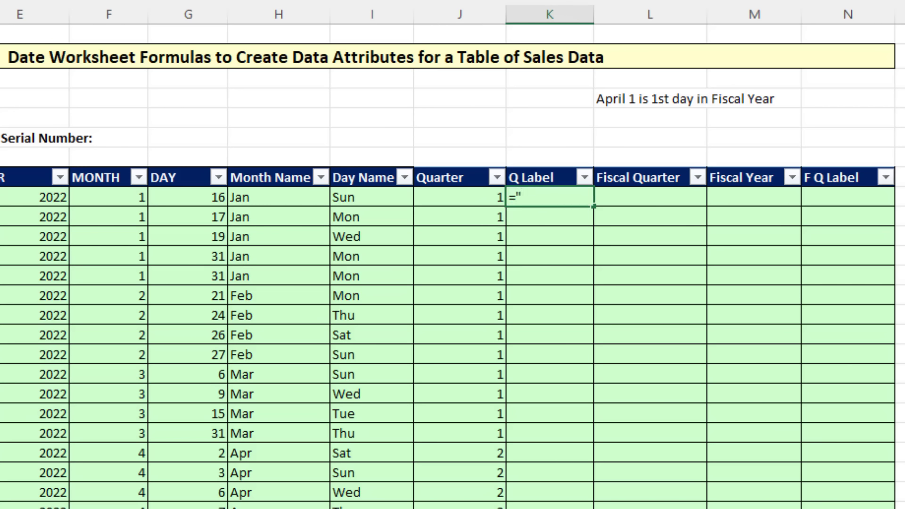
{"action": "type", "text": "Q\""}
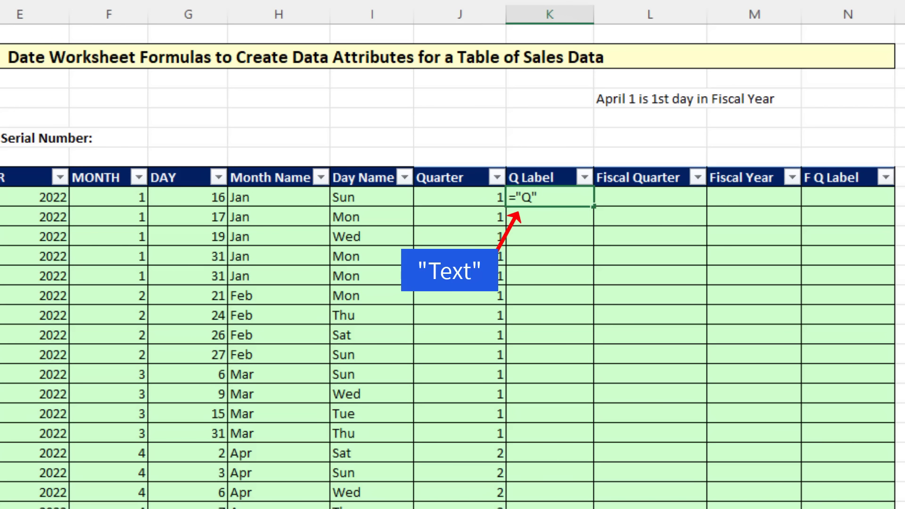
{"action": "type", "text": "&"}
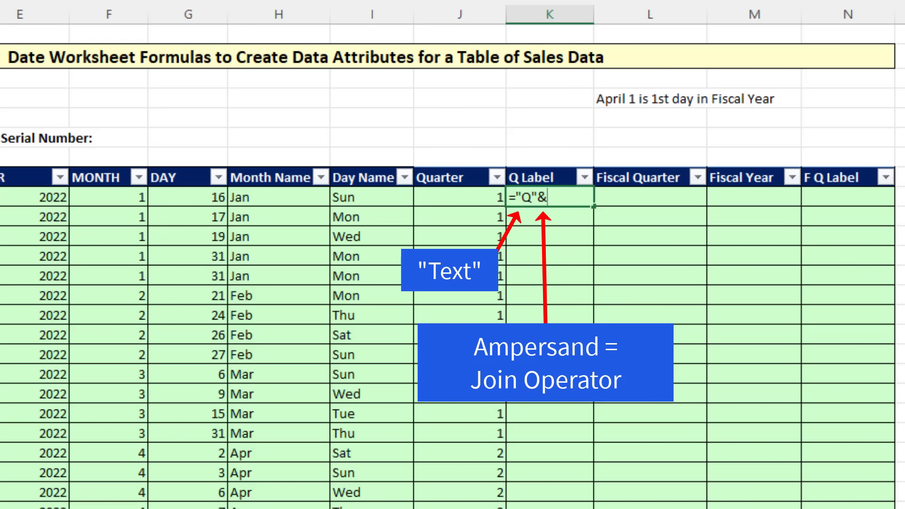
{"action": "left_click", "coordinate": [475, 203]}
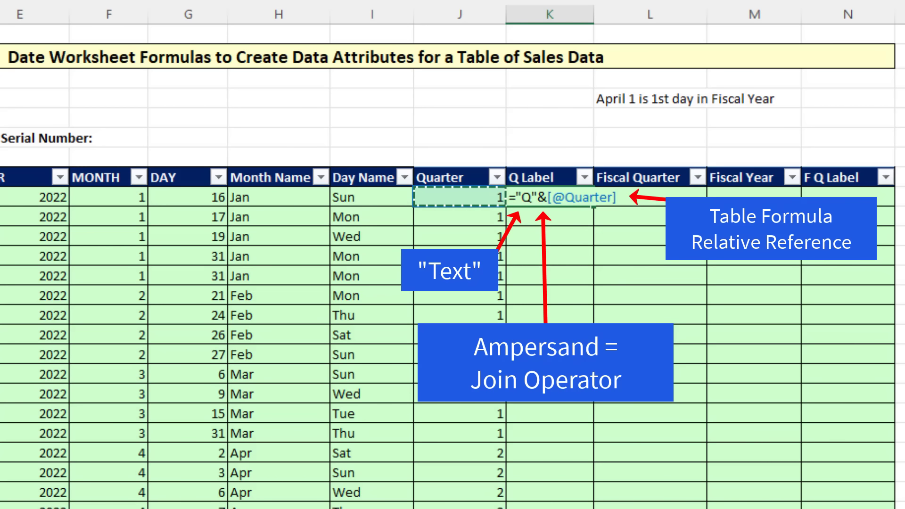
{"action": "key", "text": "Return"}
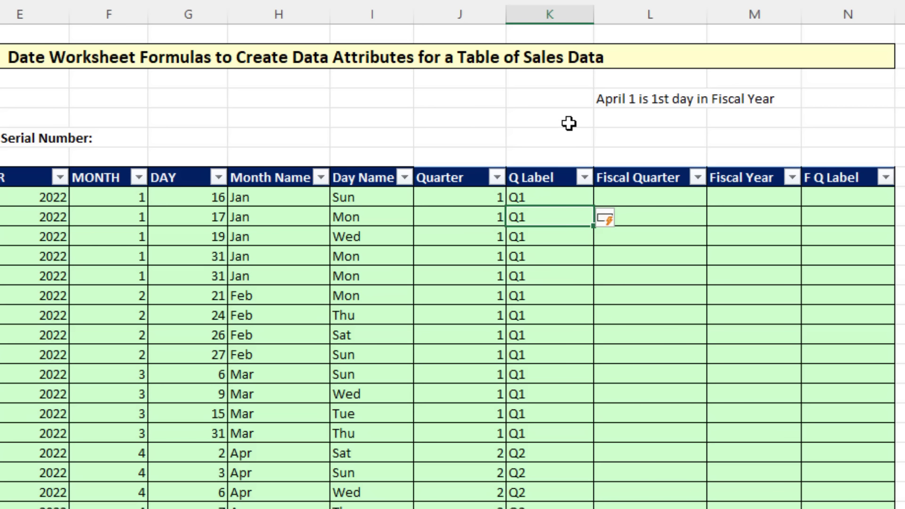
{"action": "left_click", "coordinate": [654, 199]}
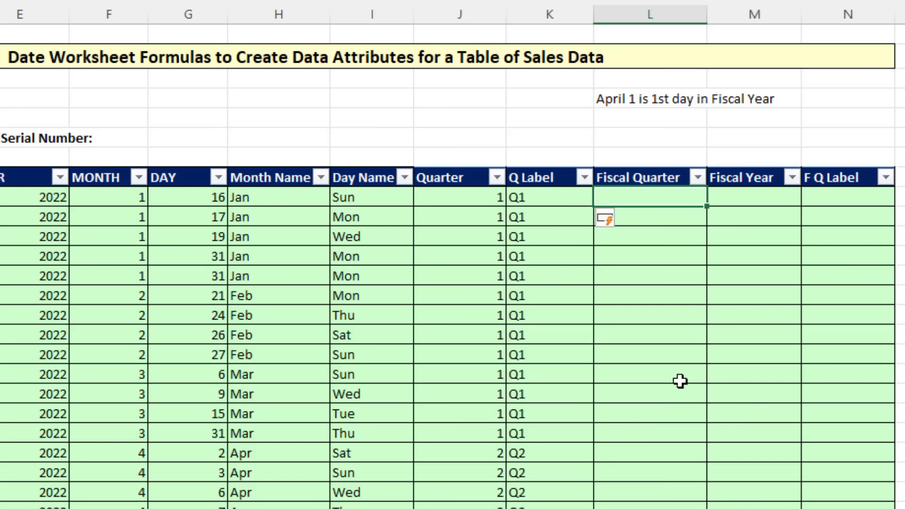
{"action": "type", "text": "="}
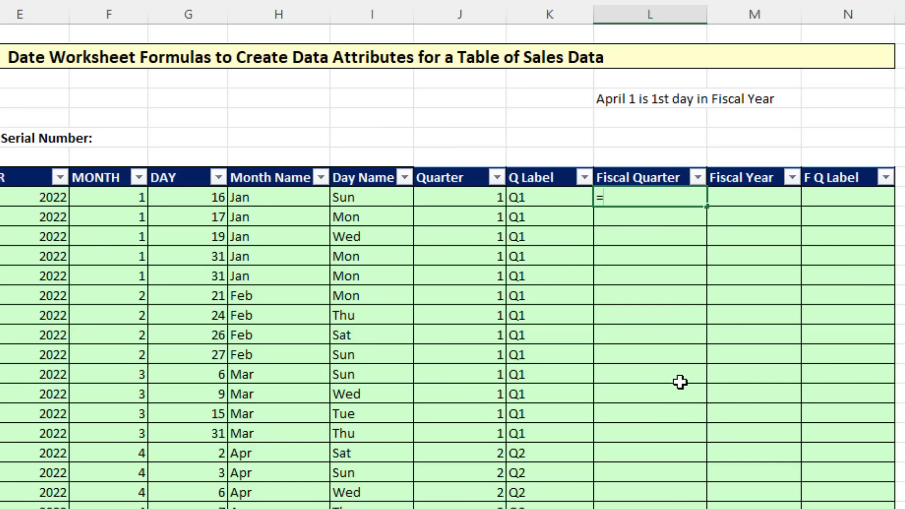
{"action": "type", "text": "IF("}
{"action": "left_click", "coordinate": [130, 200]}
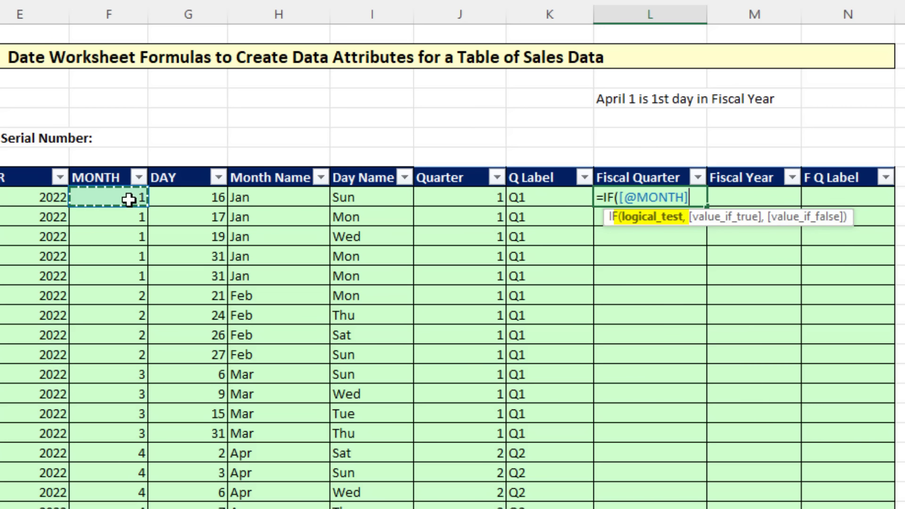
{"action": "type", "text": "<4"}
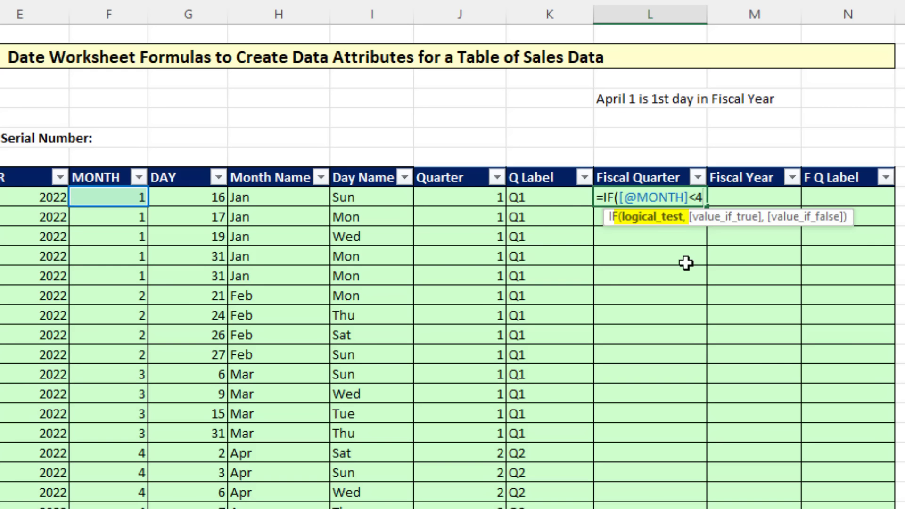
{"action": "type", "text": ",4"}
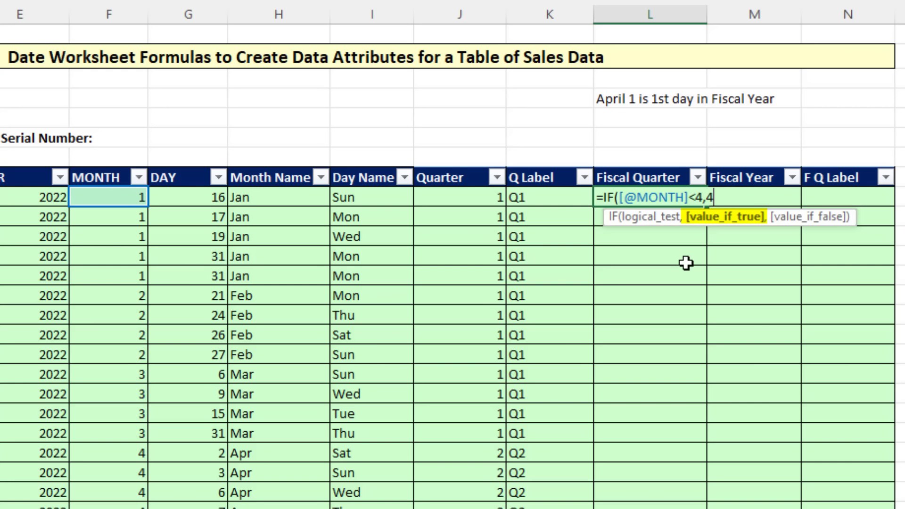
{"action": "type", "text": ","}
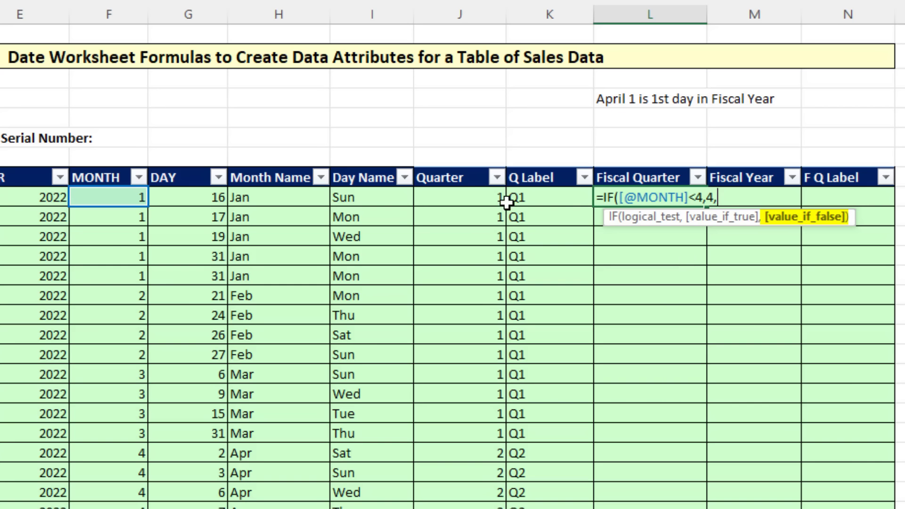
{"action": "left_click", "coordinate": [486, 202]}
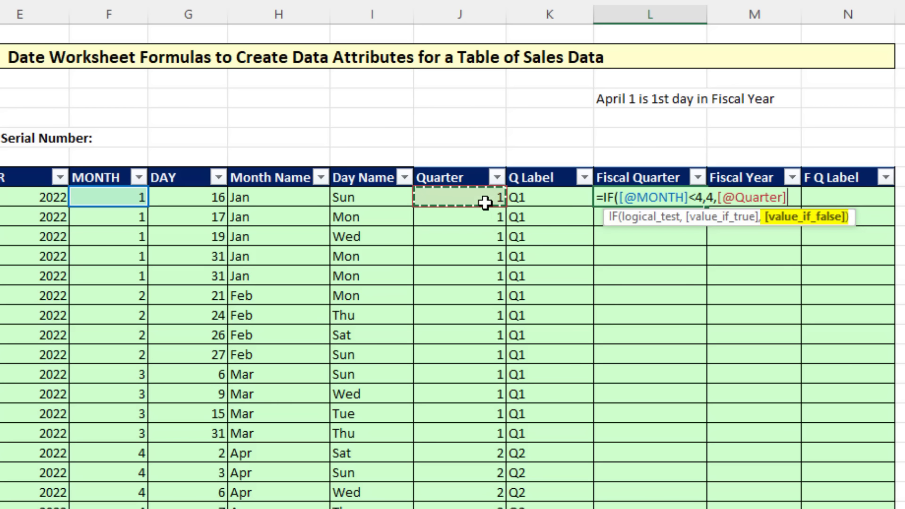
{"action": "type", "text": "-1"}
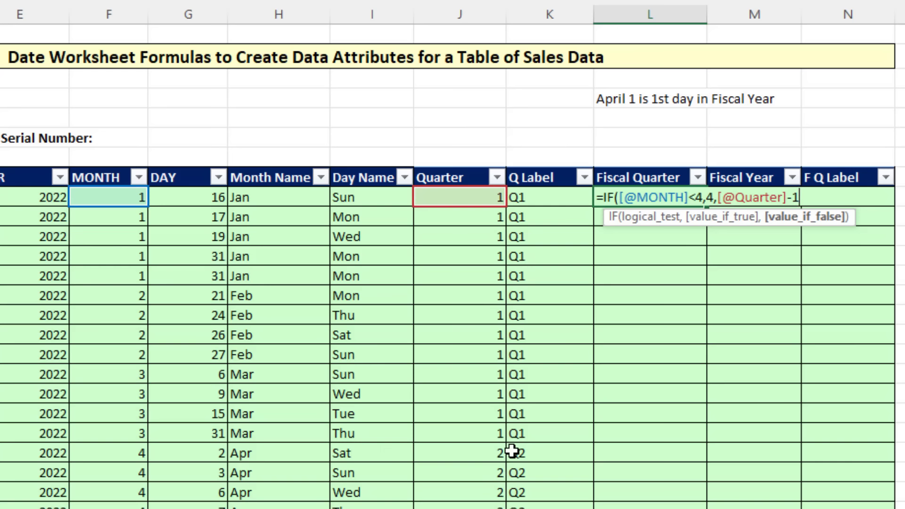
{"action": "type", "text": ")"}
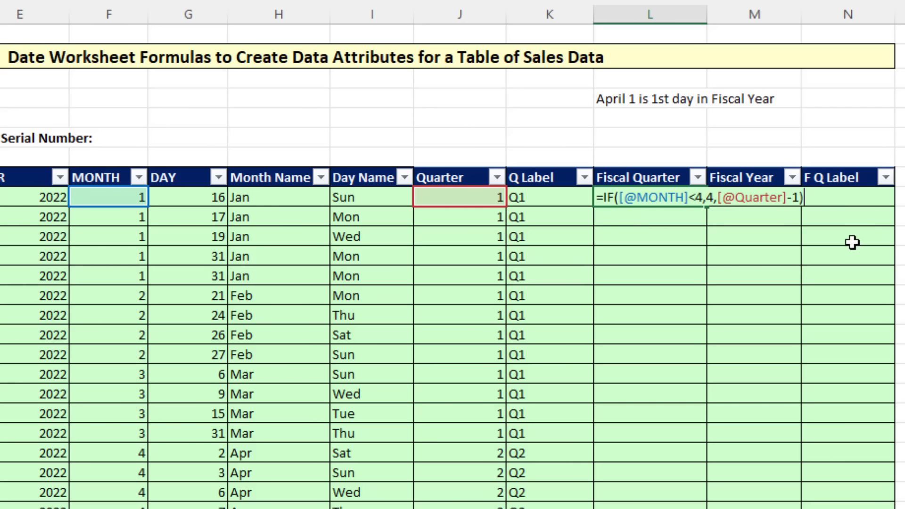
{"action": "key", "text": "Return"}
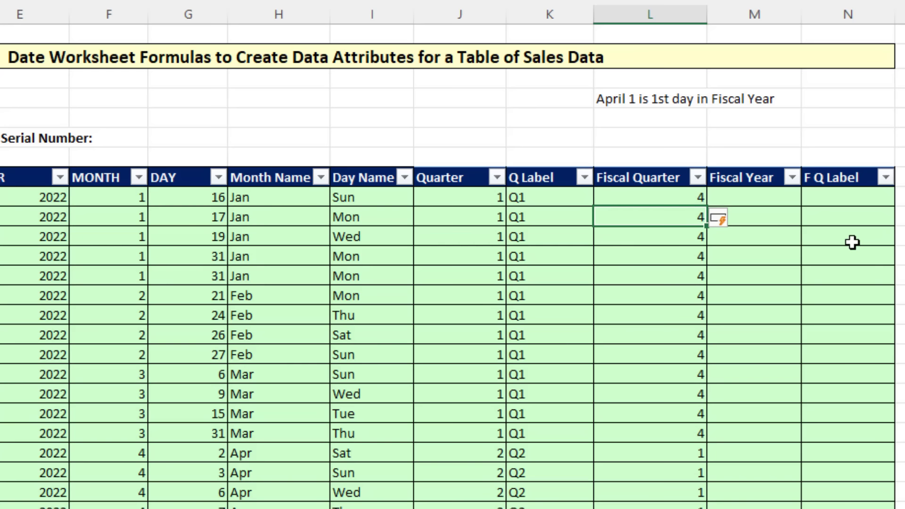
{"action": "left_click", "coordinate": [778, 197]}
{"action": "type", "text": "=IF("}
{"action": "left_click", "coordinate": [130, 197]}
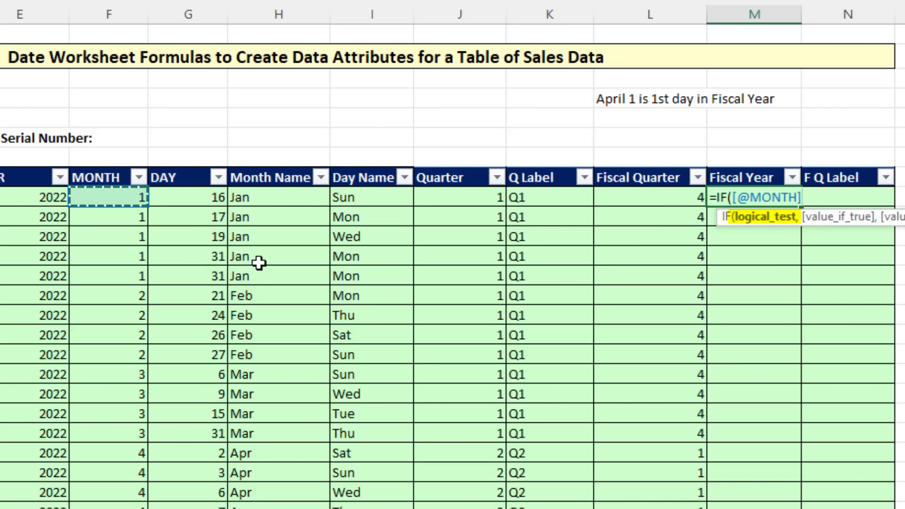
{"action": "type", "text": "<4"}
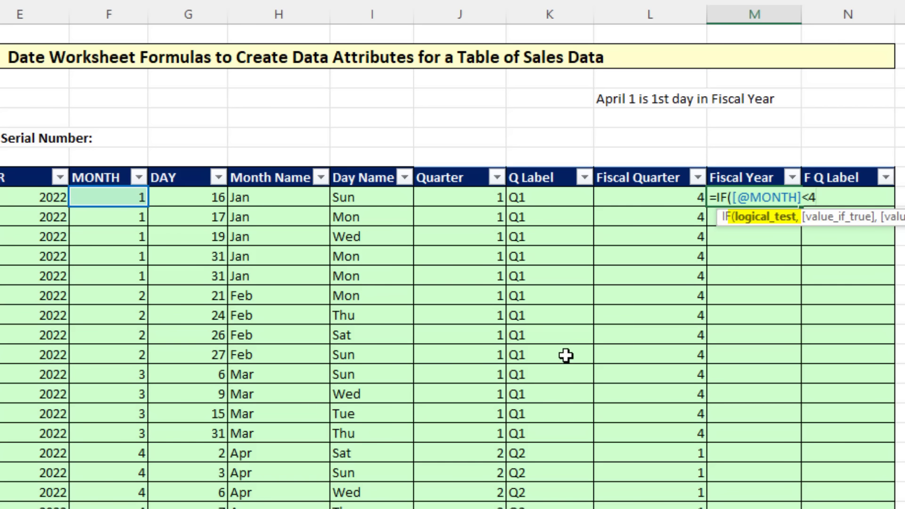
{"action": "type", "text": ","}
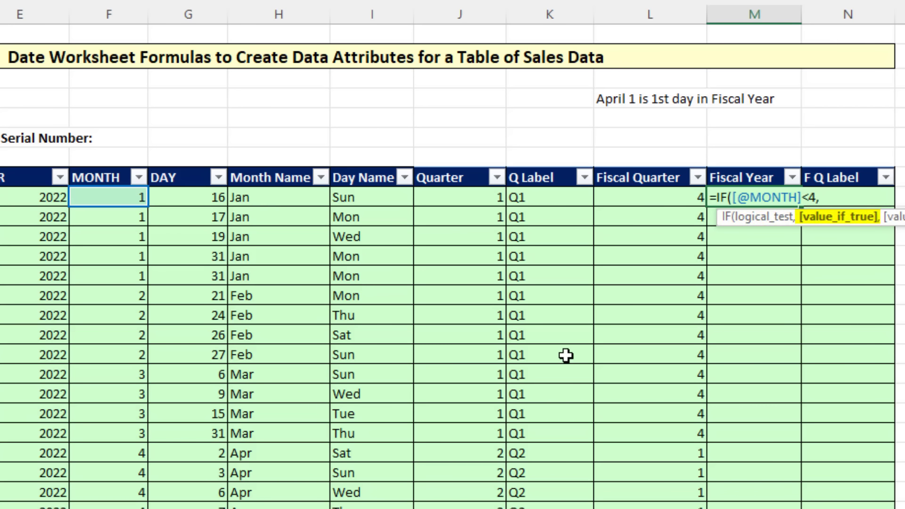
{"action": "left_click", "coordinate": [51, 197]}
{"action": "type", "text": "-1"}
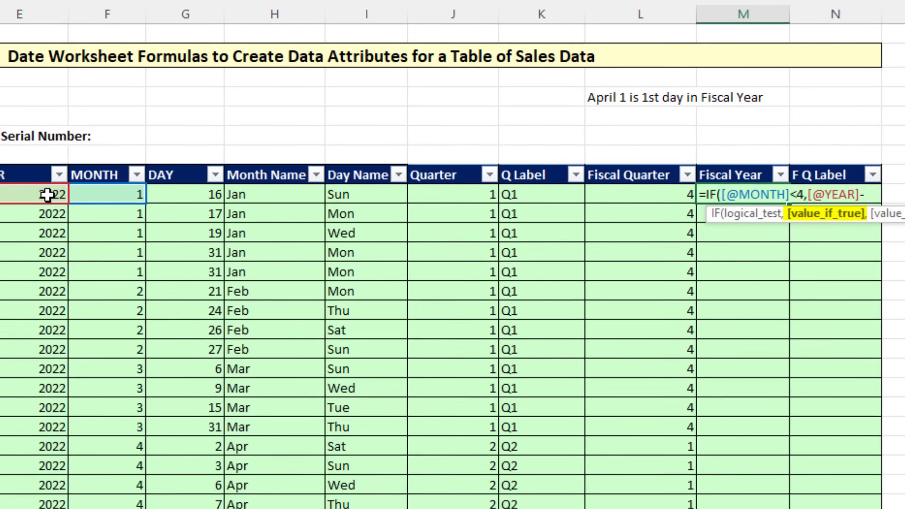
{"action": "type", "text": ","}
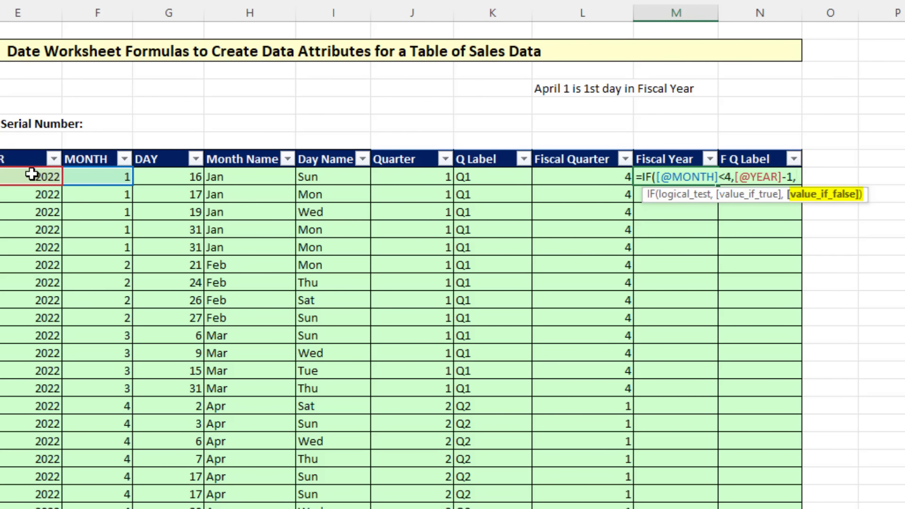
{"action": "left_click", "coordinate": [29, 177]}
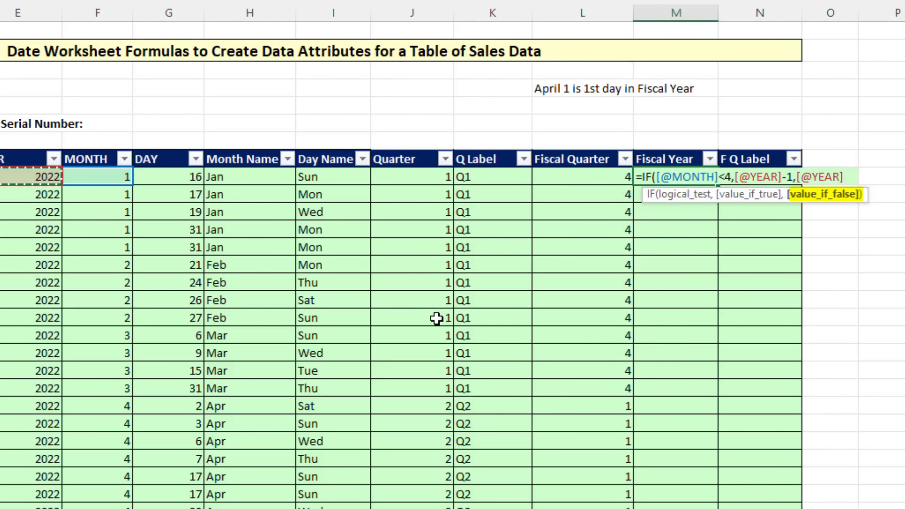
{"action": "type", "text": ")"}
{"action": "key", "text": "Return"}
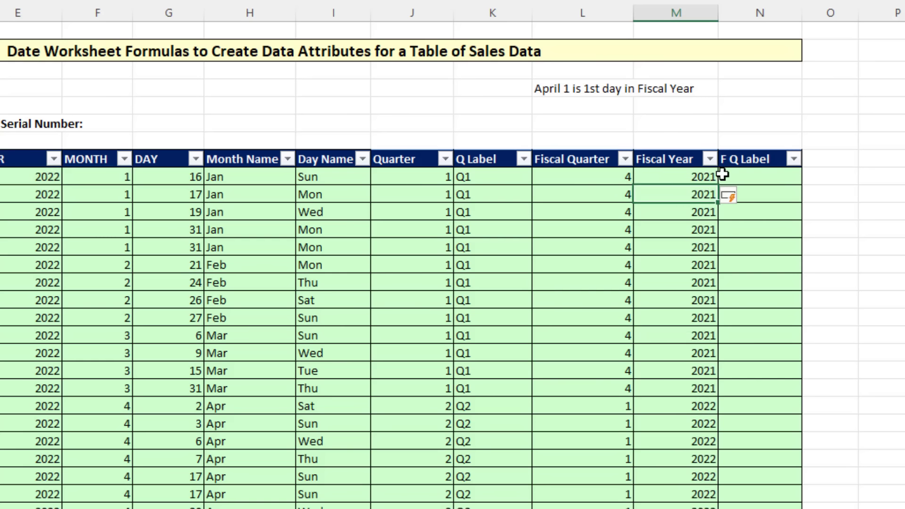
Fill the F Q Label column by joining fiscal year, the letter Q and fiscal quarter with =[@[Fiscal Year]]&"Q"&[@[Fiscal Quarter]] in N9
{"action": "left_click", "coordinate": [739, 178]}
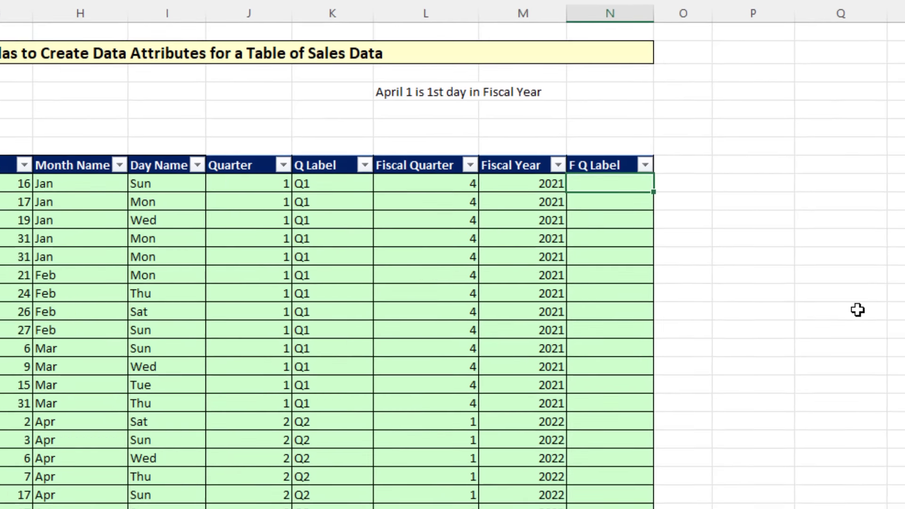
{"action": "type", "text": "="}
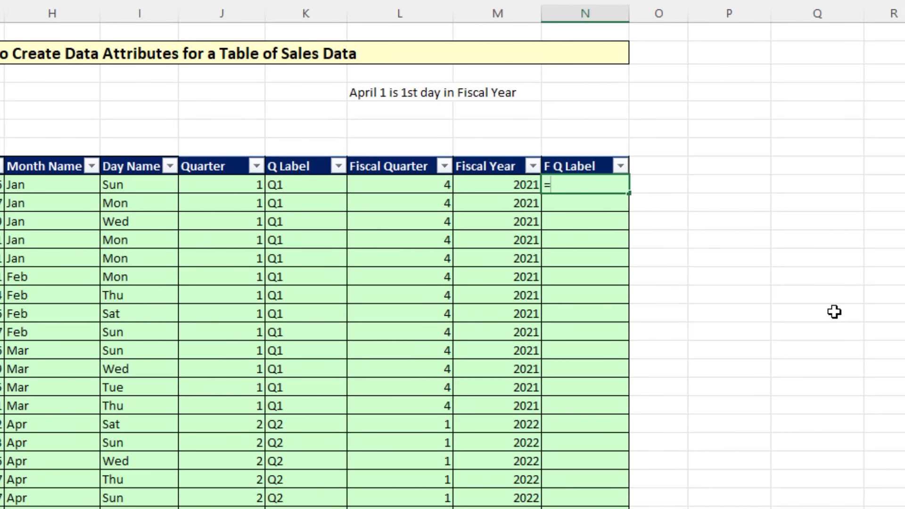
{"action": "left_click", "coordinate": [488, 184]}
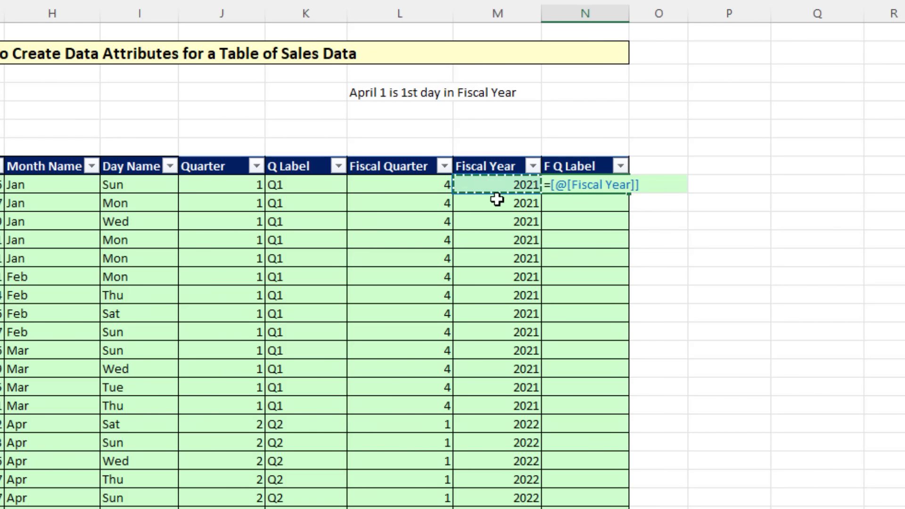
{"action": "type", "text": "&"}
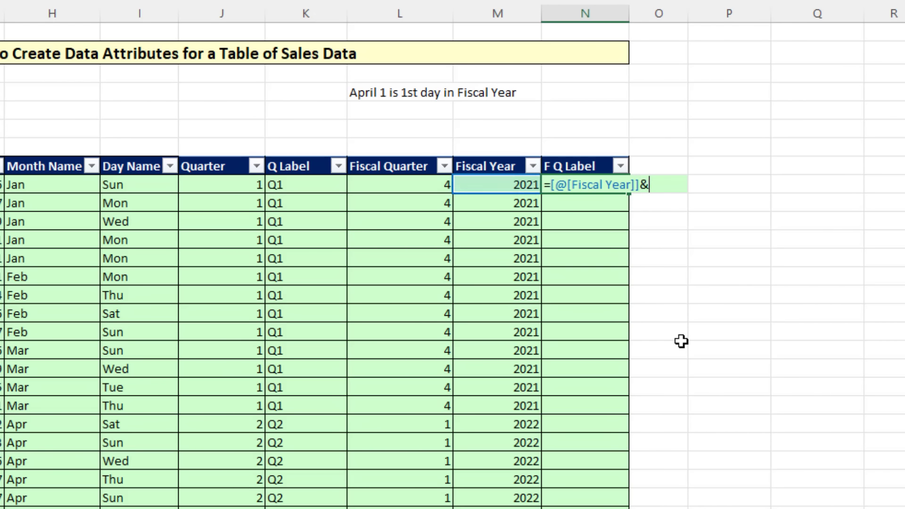
{"action": "type", "text": "\"Q\"&"}
{"action": "left_click", "coordinate": [414, 185]}
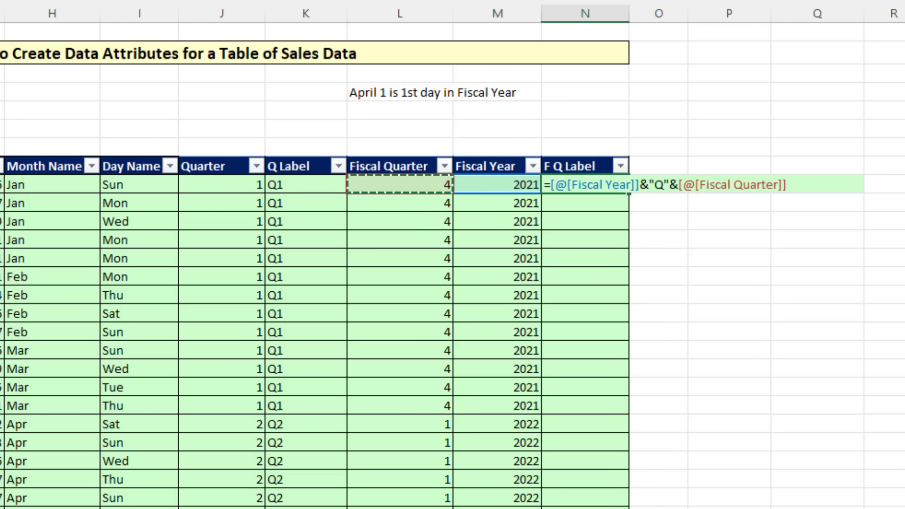
{"action": "key", "text": "Return"}
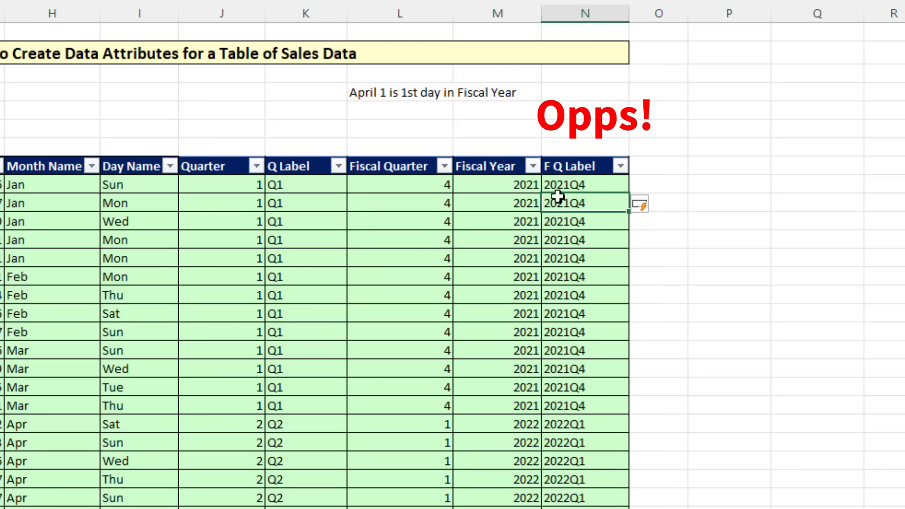
Add a spaced hyphen before the Q in the N9 formula, making it =[@[Fiscal Year]]&" - Q"&[@[Fiscal Quarter]] for the whole column
{"action": "left_click", "coordinate": [578, 184]}
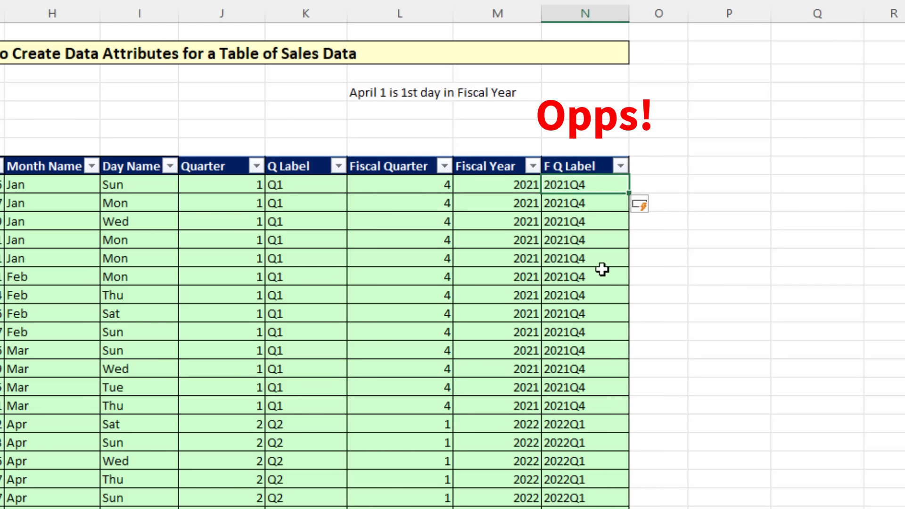
{"action": "key", "text": "F2"}
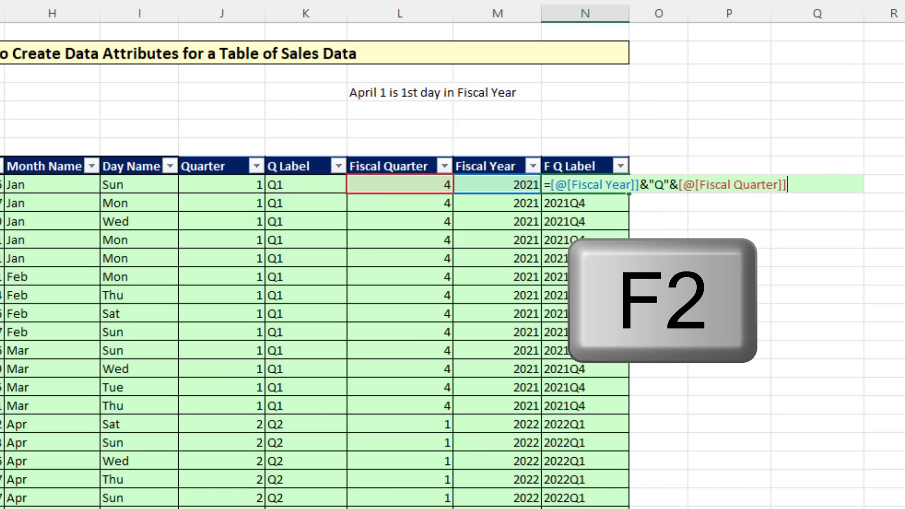
{"action": "left_click", "coordinate": [664, 184]}
{"action": "left_click", "coordinate": [654, 185]}
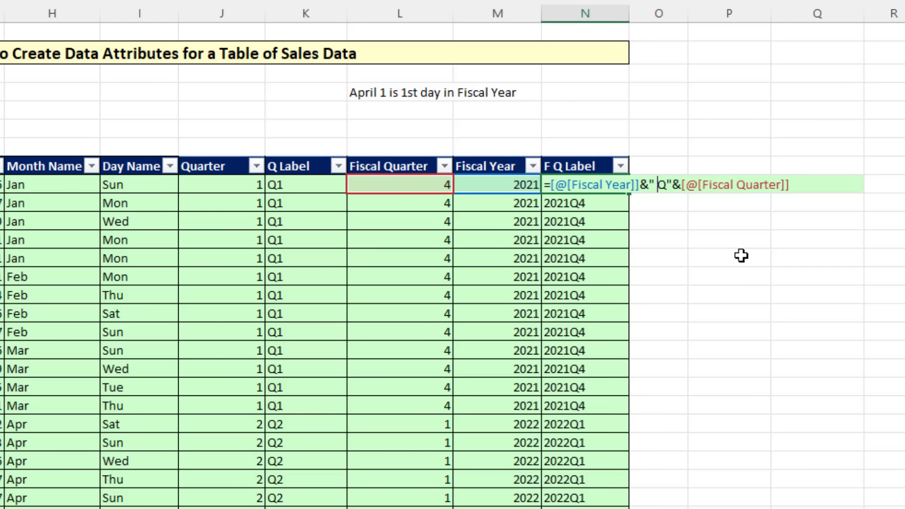
{"action": "type", "text": "-"}
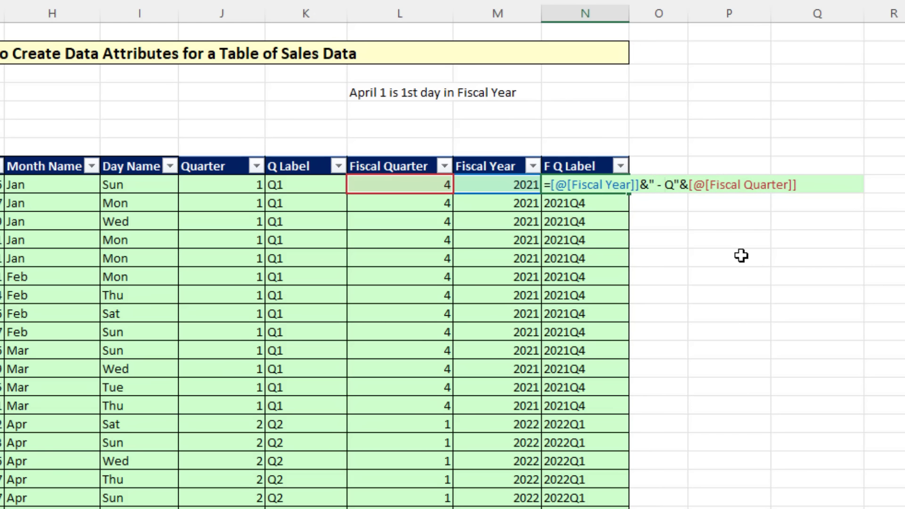
{"action": "key", "text": "Return"}
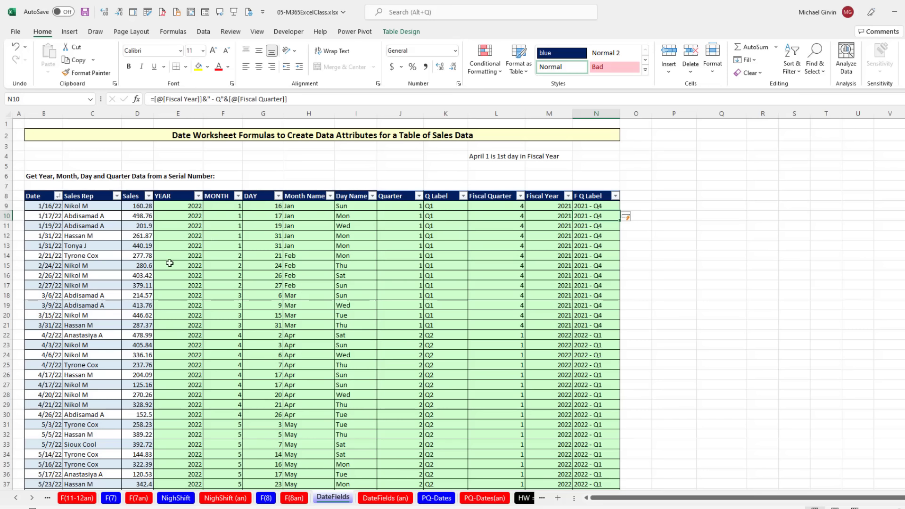
Insert a PivotTable based on the fSales table on the existing worksheet at cell P8
{"action": "left_click", "coordinate": [136, 247]}
{"action": "left_click", "coordinate": [371, 235]}
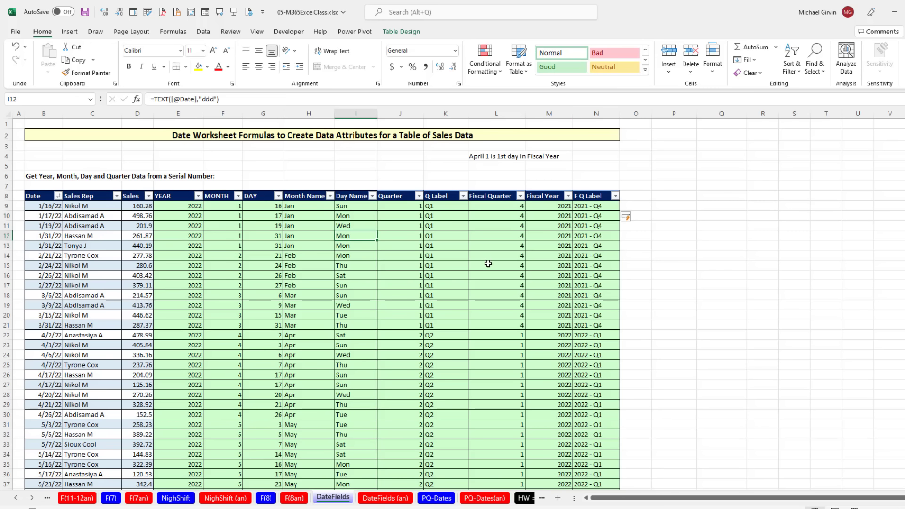
{"action": "left_click", "coordinate": [559, 270]}
{"action": "key", "text": "alt+n"}
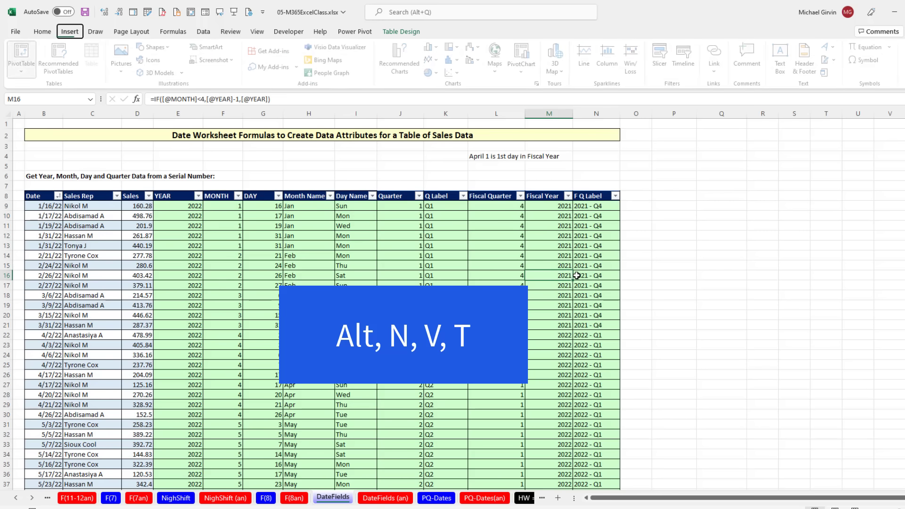
{"action": "key", "text": "v"}
{"action": "key", "text": "t"}
{"action": "left_click", "coordinate": [640, 392]}
{"action": "scroll", "coordinate": [674, 236], "scroll_direction": "up", "scroll_amount": 3}
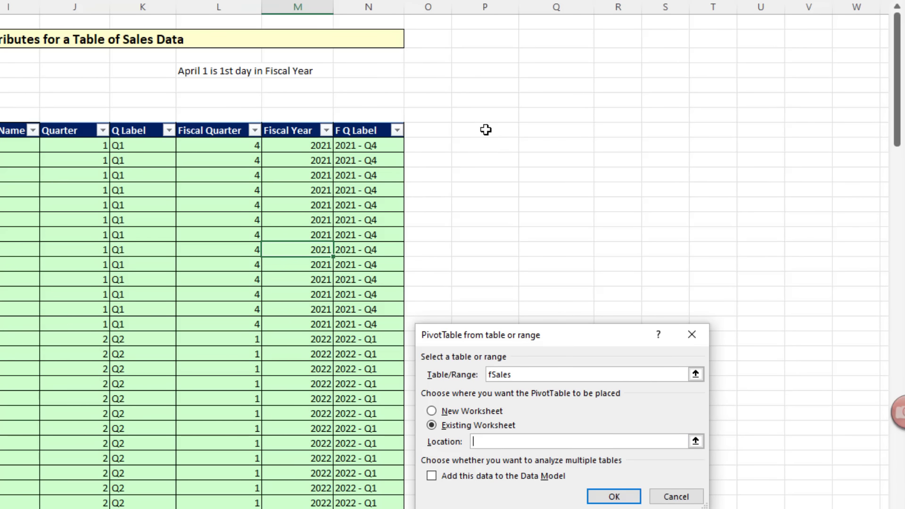
{"action": "left_click", "coordinate": [675, 197]}
{"action": "left_click", "coordinate": [623, 496]}
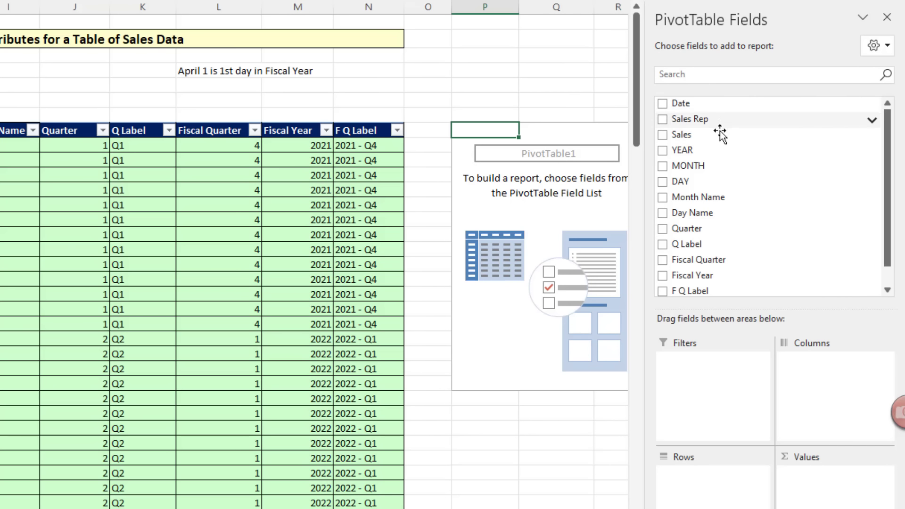
Add F Q Label to the PivotTable's rows and Sales to its values
{"action": "scroll", "coordinate": [754, 187], "scroll_direction": "down", "scroll_amount": 1}
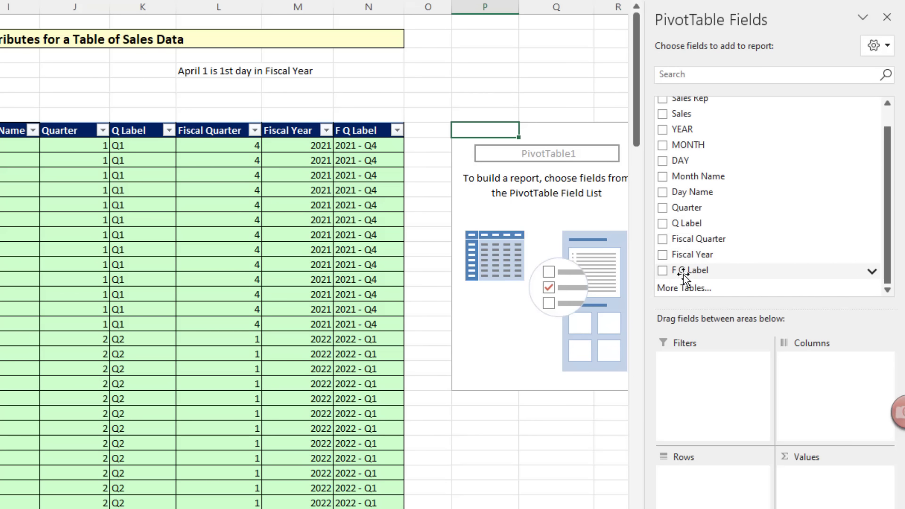
{"action": "left_click_drag", "start_coordinate": [684, 276], "coordinate": [728, 490]}
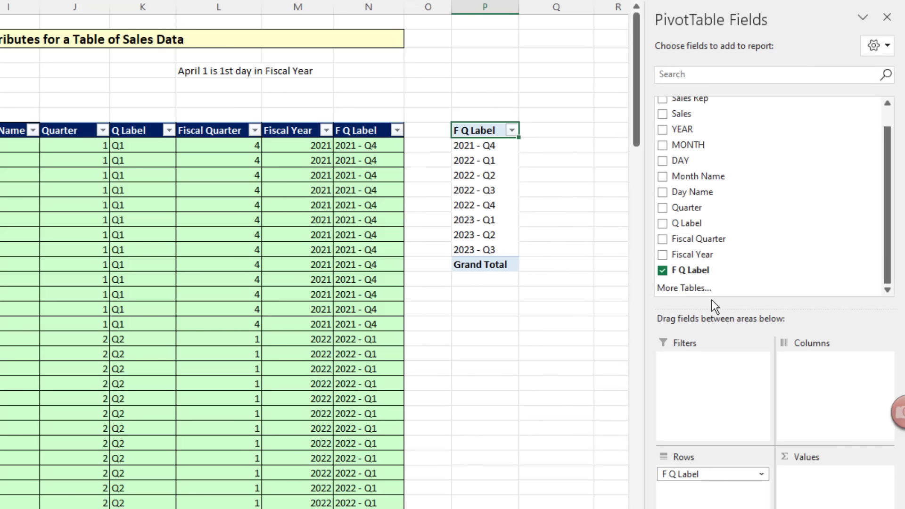
{"action": "left_click", "coordinate": [661, 115]}
Format the PivotTable's Sum of Sales values as Number with a thousands separator and 0 decimal places
{"action": "right_click", "coordinate": [561, 143]}
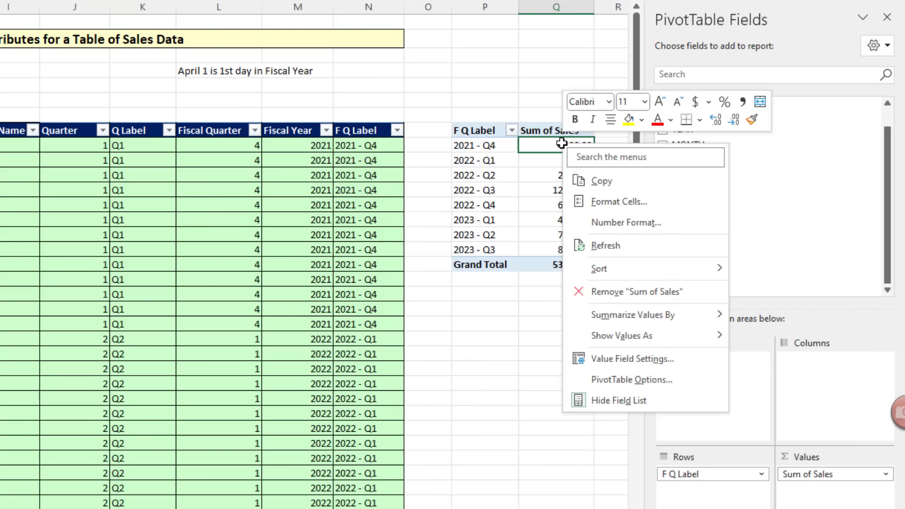
{"action": "left_click", "coordinate": [601, 221]}
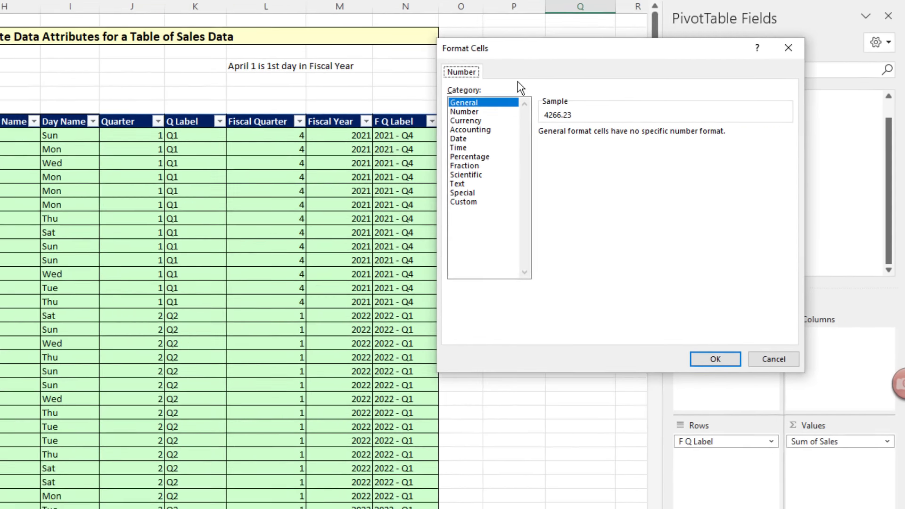
{"action": "left_click_drag", "start_coordinate": [518, 48], "coordinate": [499, 238]}
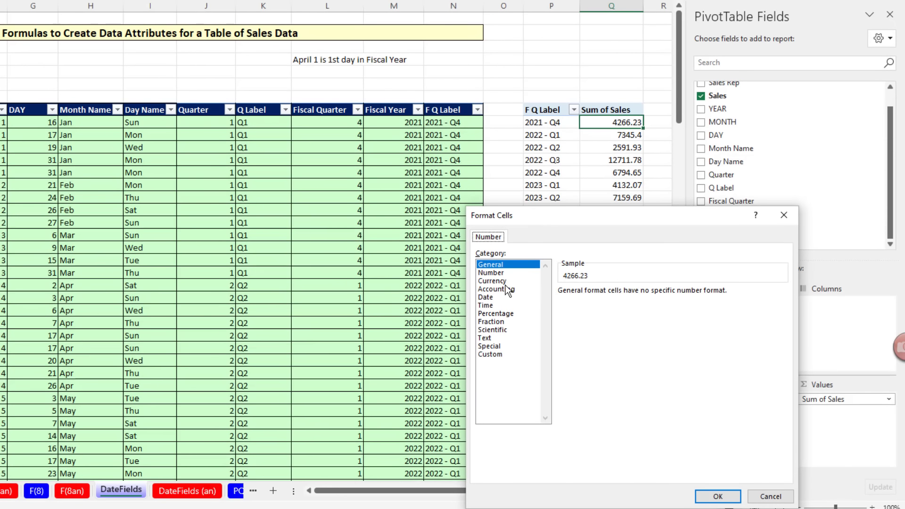
{"action": "left_click", "coordinate": [491, 273]}
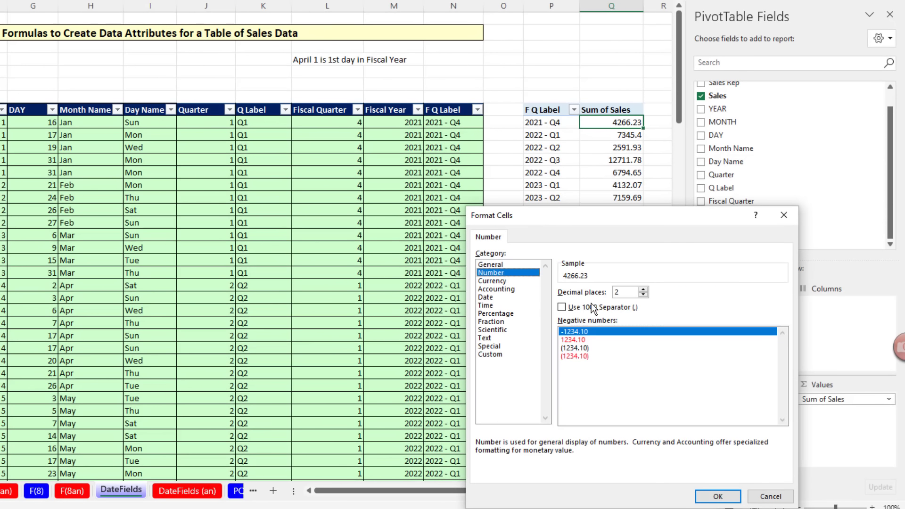
{"action": "left_click", "coordinate": [561, 307]}
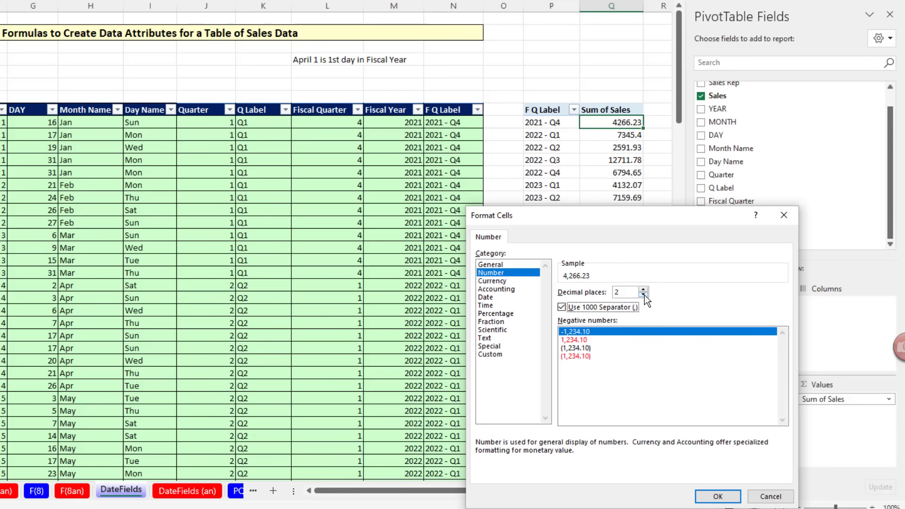
{"action": "left_click", "coordinate": [643, 294]}
{"action": "left_click", "coordinate": [644, 295]}
{"action": "left_click", "coordinate": [718, 496]}
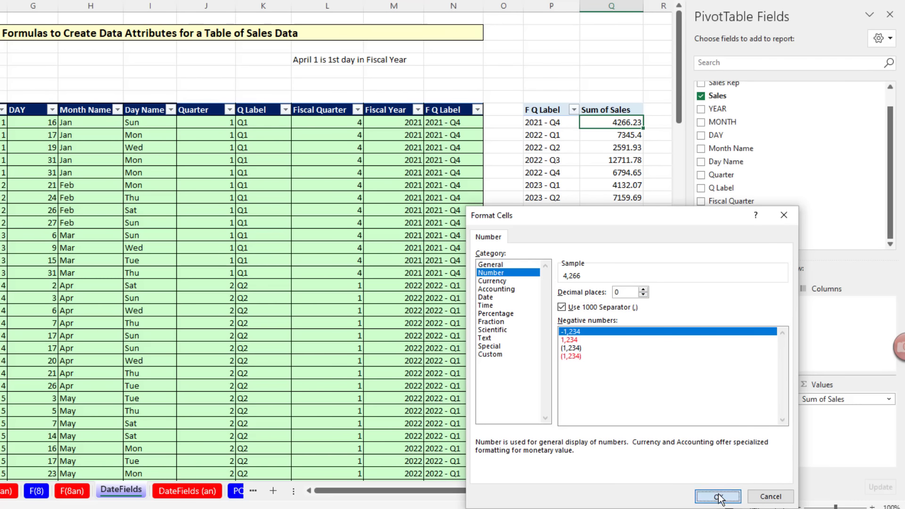
Rename the PivotTable's row header in P8 to Fiscal Period and fit column P's width to its contents
{"action": "left_click", "coordinate": [552, 111]}
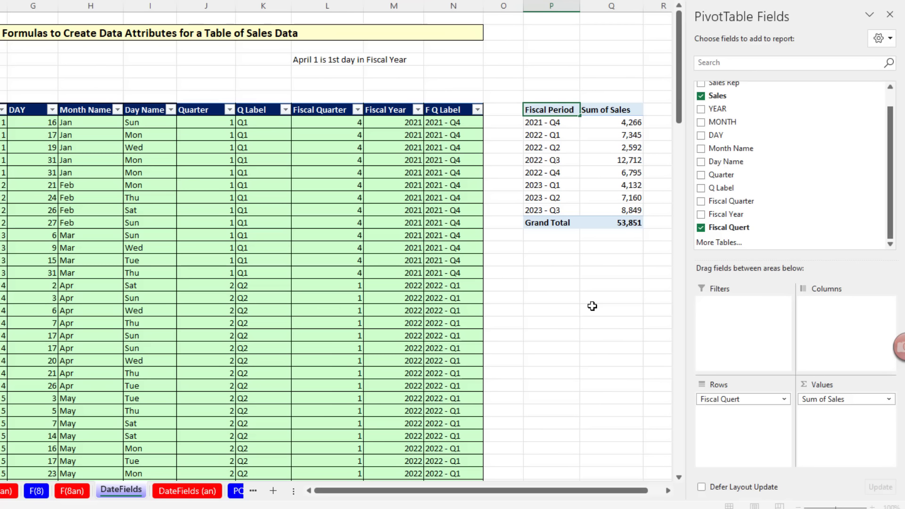
{"action": "key", "text": "Return"}
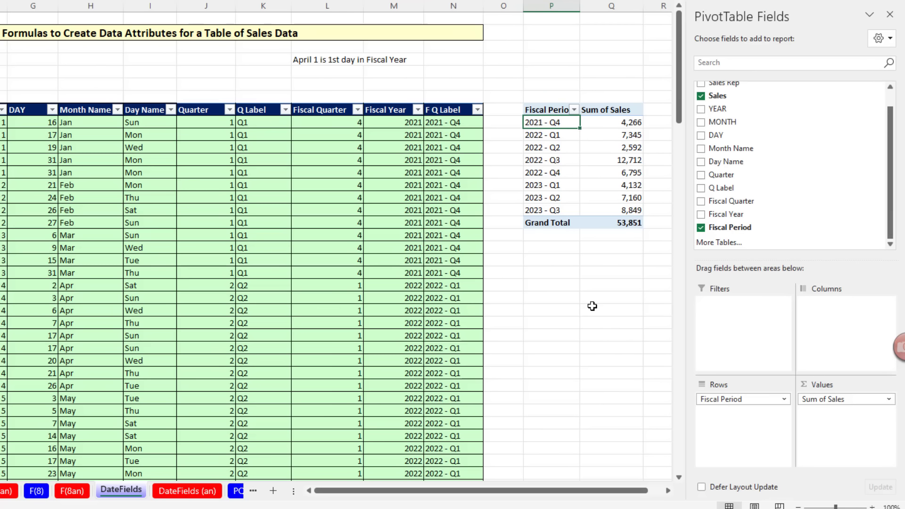
{"action": "double_click", "coordinate": [581, 13]}
{"action": "key", "text": "Up"}
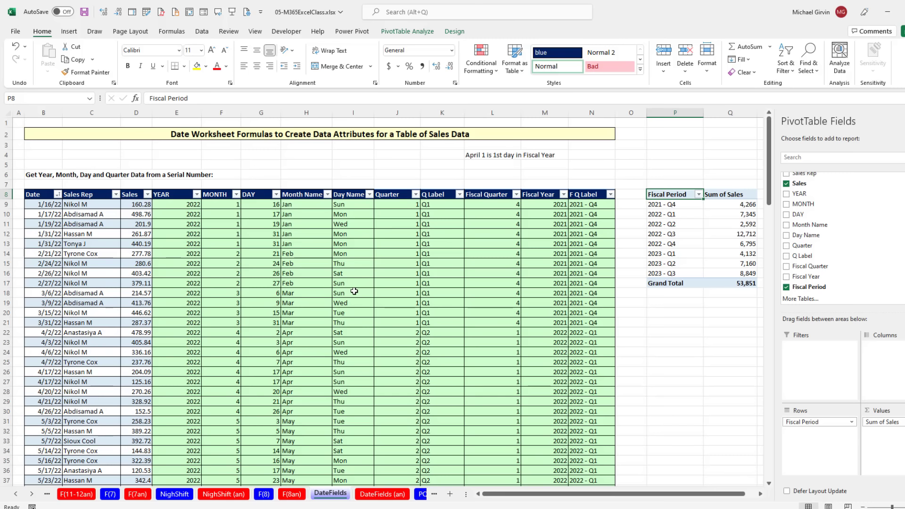
Switch to the PQ-Dates worksheet
{"action": "left_click", "coordinate": [31, 494]}
{"action": "left_click", "coordinate": [31, 494]}
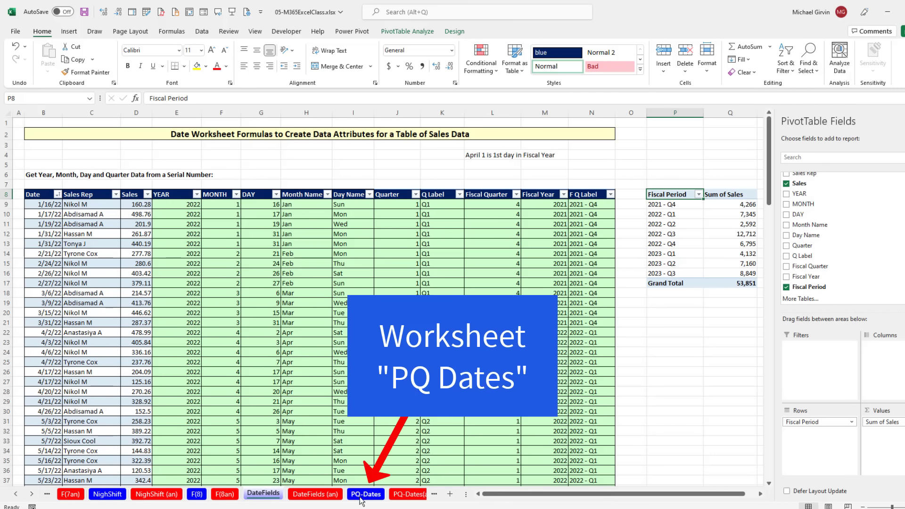
{"action": "left_click", "coordinate": [366, 494]}
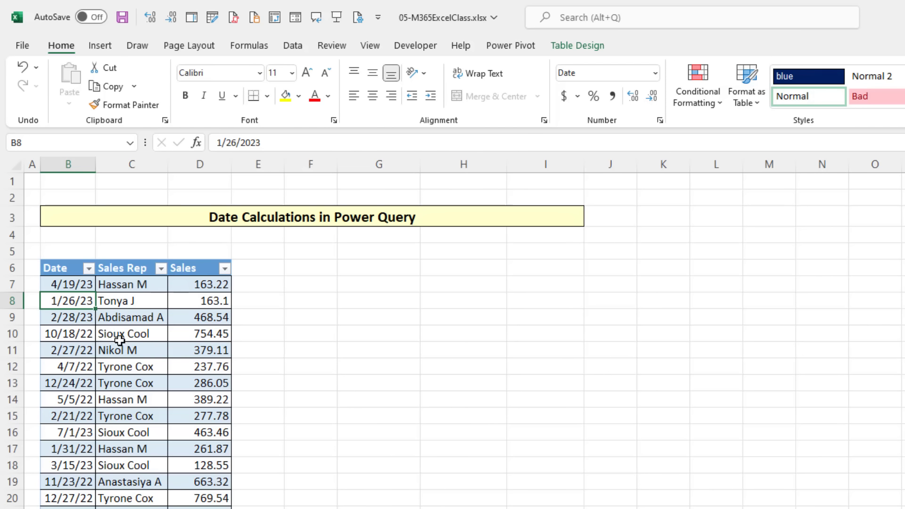
Load the worksheet's sales table into the Power Query Editor and name the query fSalesWithDateAttributes
{"action": "left_click", "coordinate": [290, 49]}
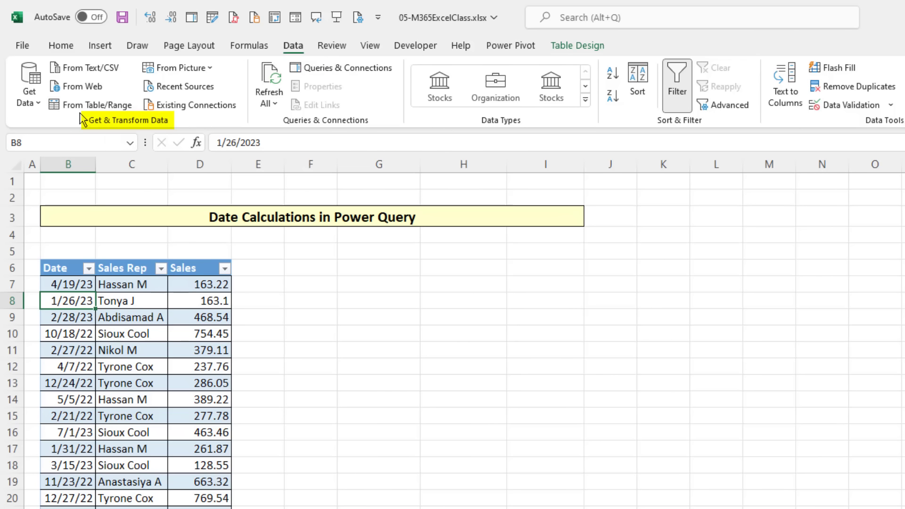
{"action": "left_click", "coordinate": [108, 112]}
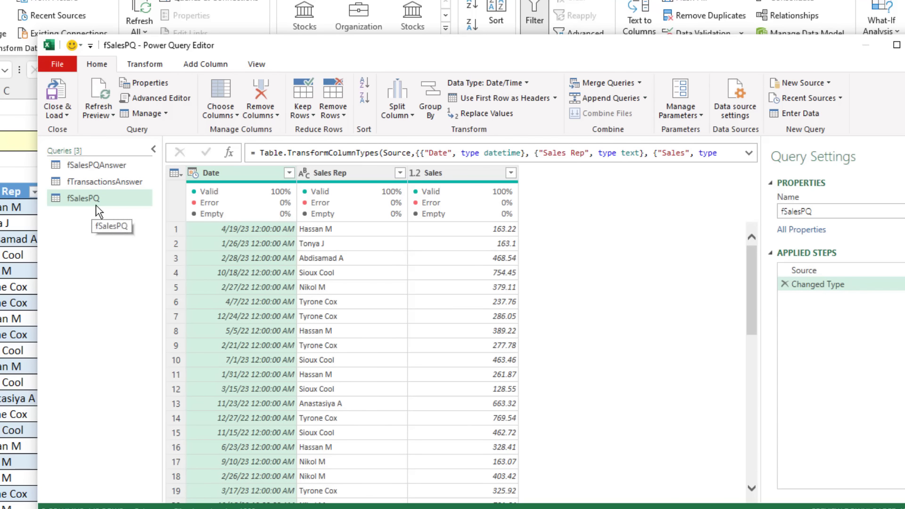
{"action": "left_click", "coordinate": [796, 211]}
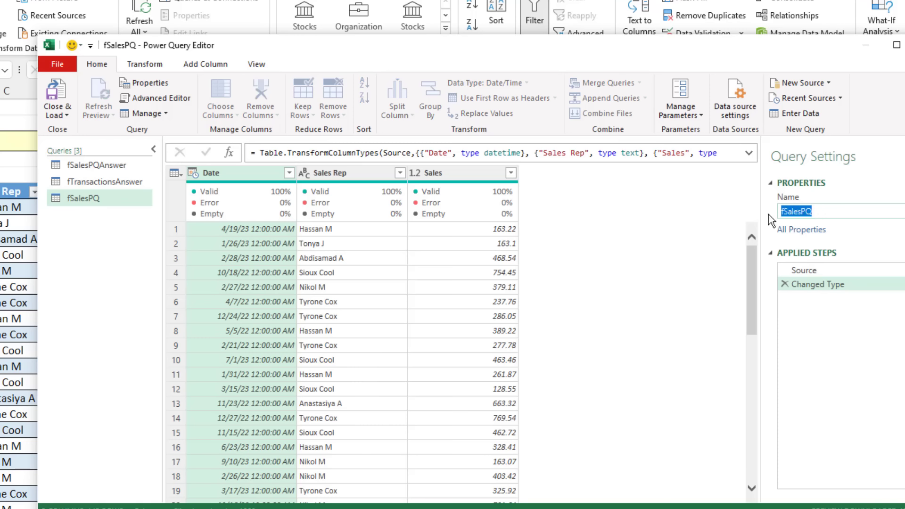
{"action": "type", "text": "fSalesWithDateAttributes"}
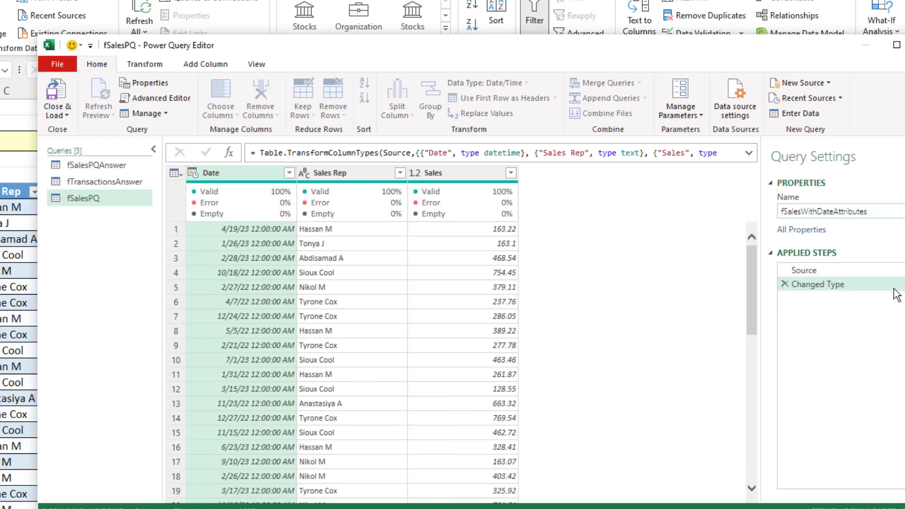
{"action": "key", "text": "Return"}
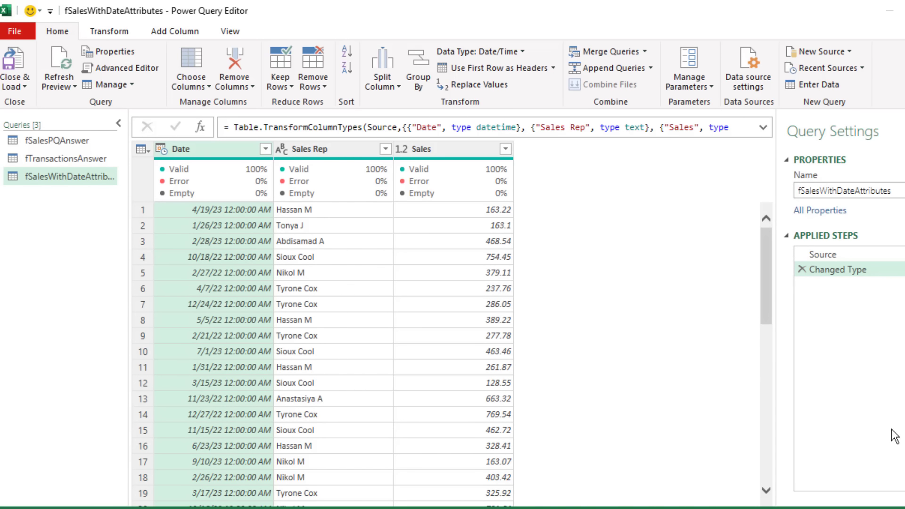
Delete the query's Changed Type step and add a Month number column based on the Date column
{"action": "left_click", "coordinate": [803, 270]}
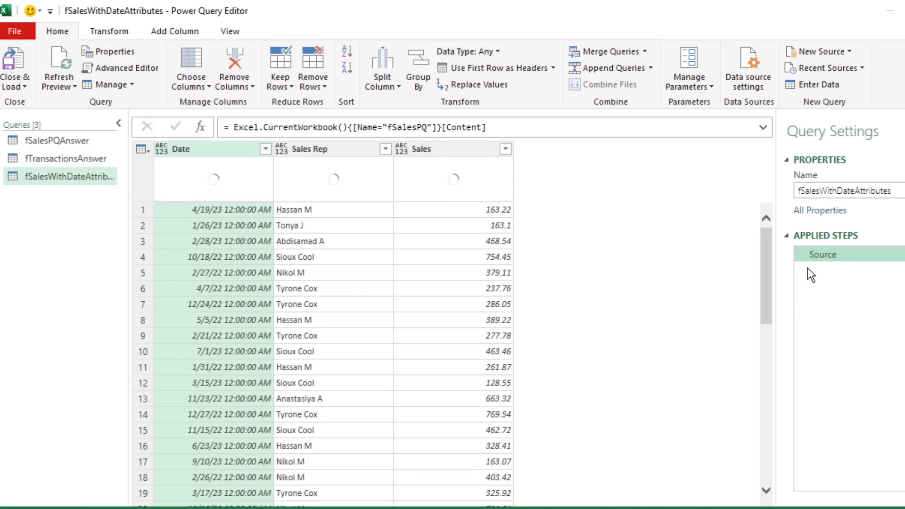
{"action": "left_click", "coordinate": [207, 150]}
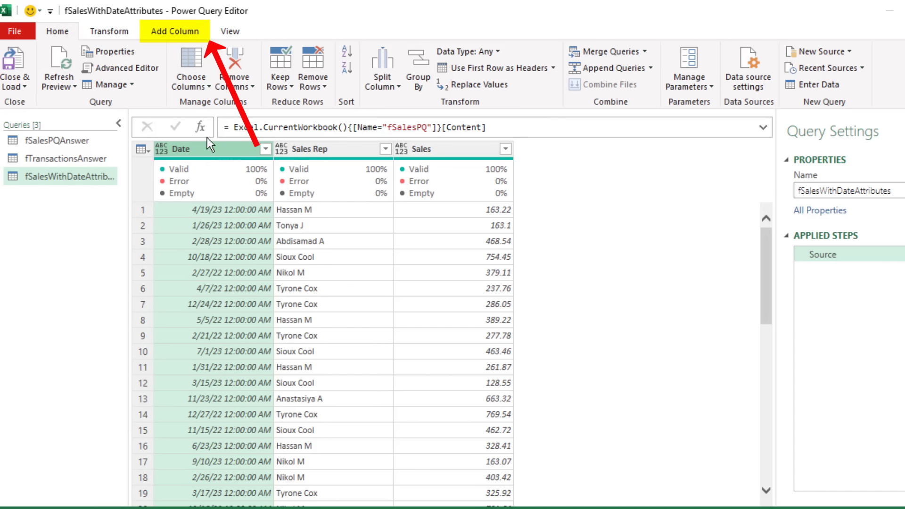
{"action": "left_click", "coordinate": [174, 35]}
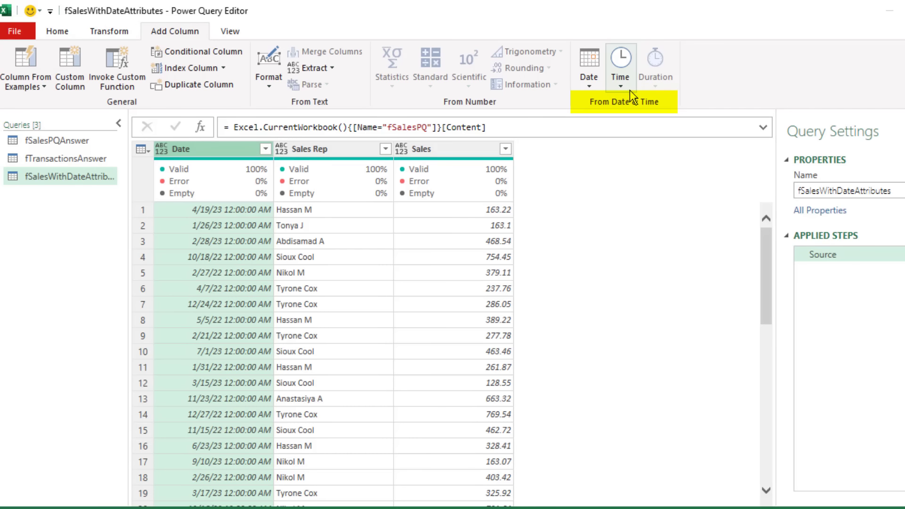
{"action": "left_click", "coordinate": [590, 88]}
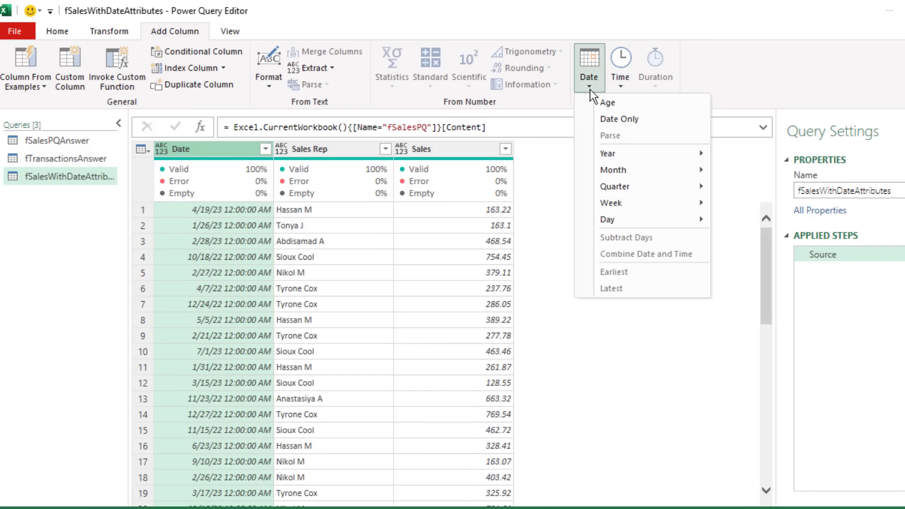
{"action": "mouse_move", "coordinate": [615, 159]}
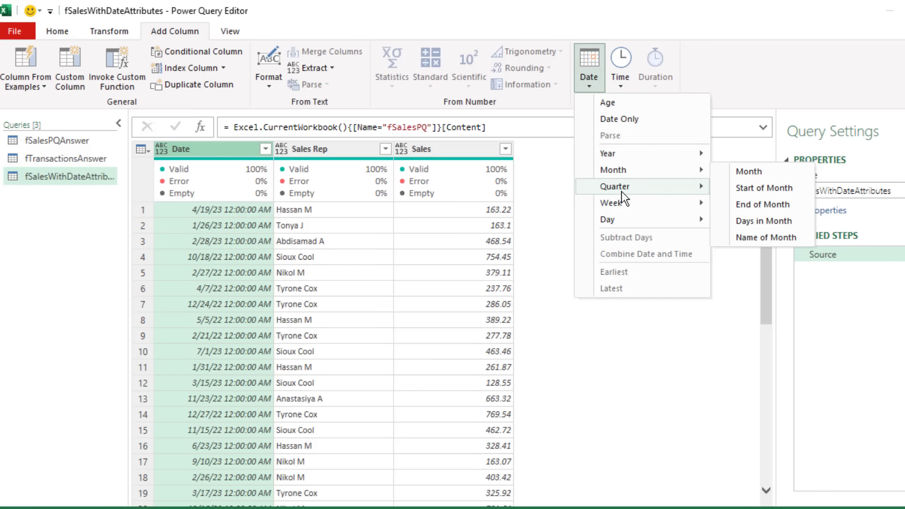
{"action": "mouse_move", "coordinate": [621, 192]}
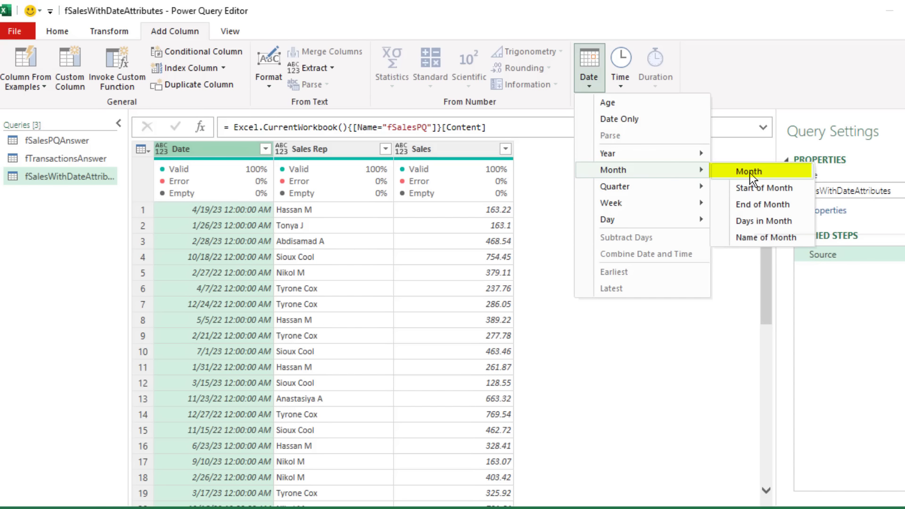
{"action": "left_click", "coordinate": [749, 173]}
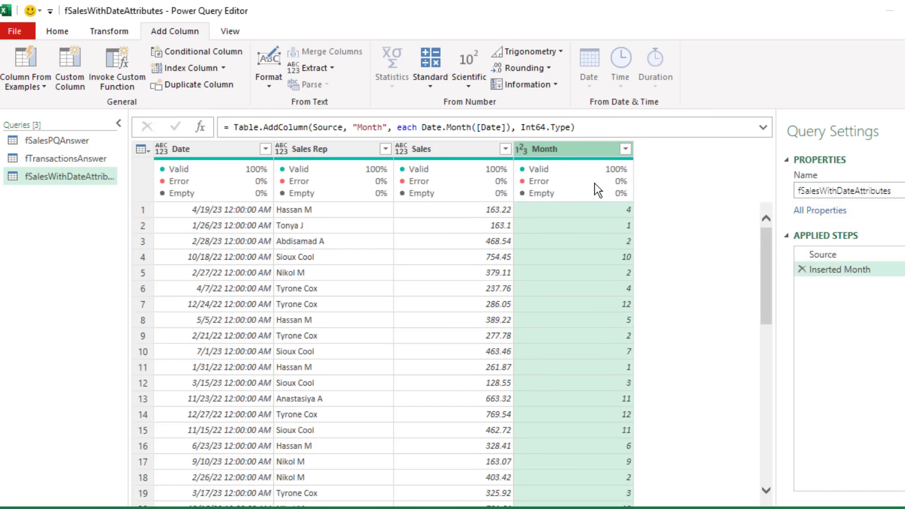
Add a Name of Month column extracted from the Date column
{"action": "mouse_move", "coordinate": [568, 160]}
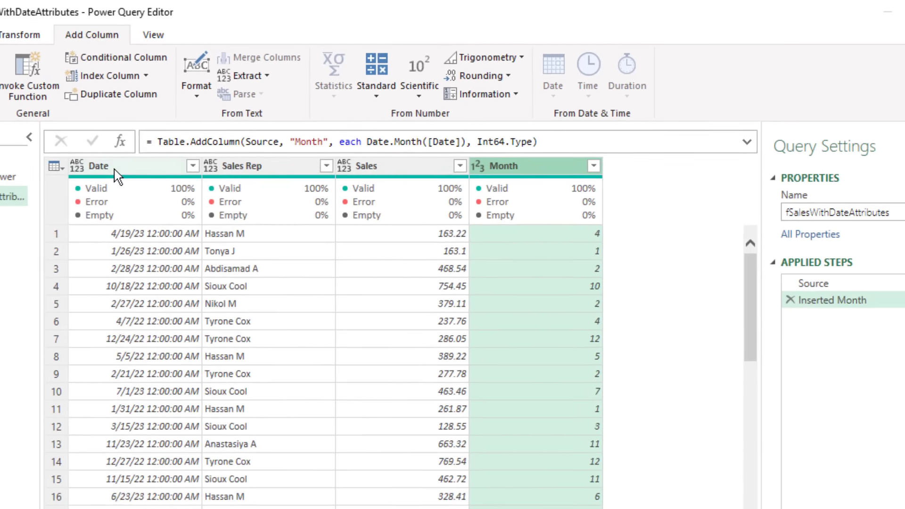
{"action": "left_click", "coordinate": [16, 189]}
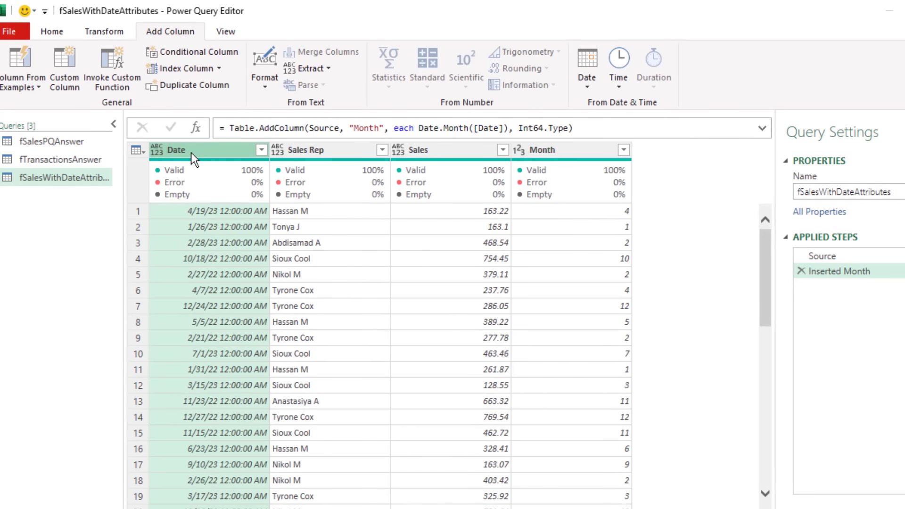
{"action": "left_click", "coordinate": [592, 87]}
{"action": "mouse_move", "coordinate": [698, 170]}
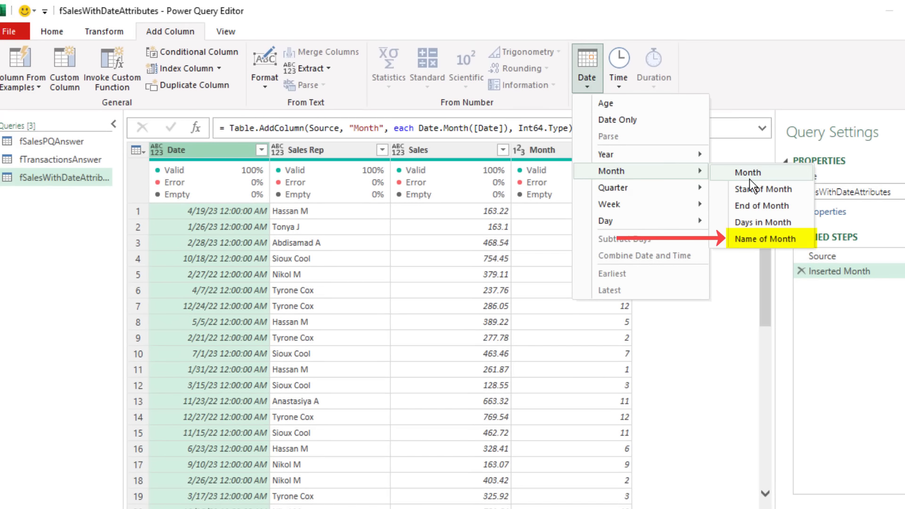
{"action": "left_click", "coordinate": [774, 241]}
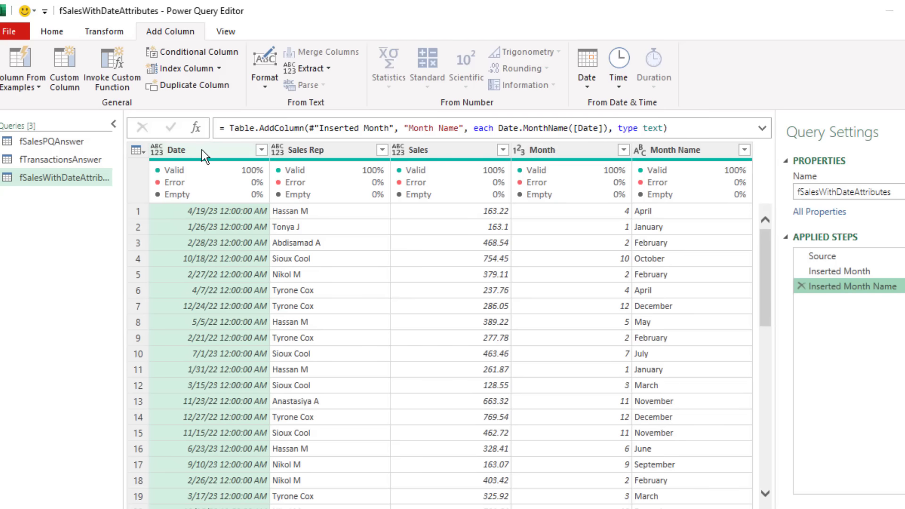
Add a Quarter of Year column extracted from the Date column
{"action": "left_click", "coordinate": [592, 86]}
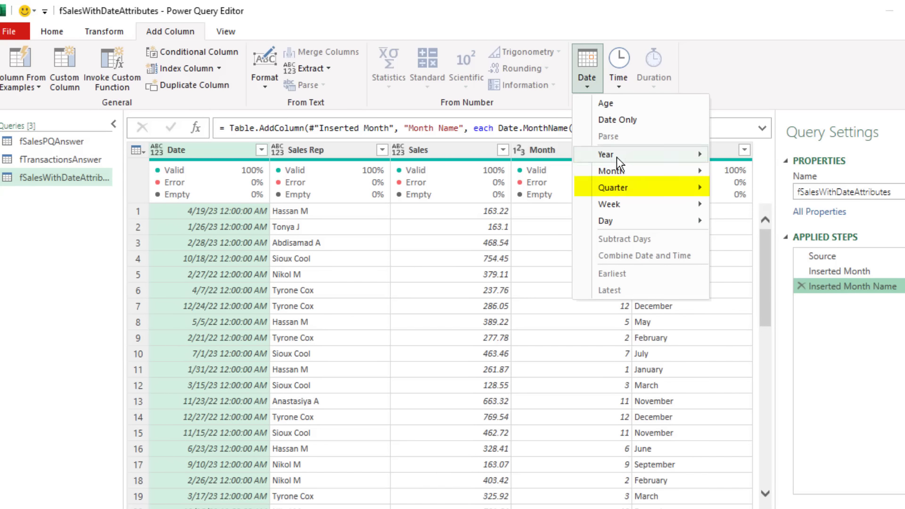
{"action": "mouse_move", "coordinate": [627, 187]}
{"action": "left_click", "coordinate": [755, 189]}
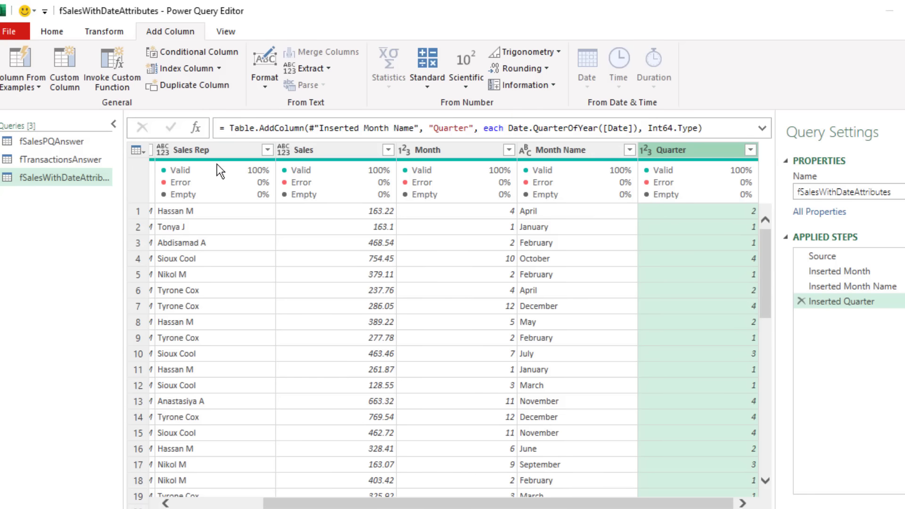
Add a Year column extracted from the Date column
{"action": "scroll", "coordinate": [215, 161], "scroll_direction": "left", "scroll_amount": 3}
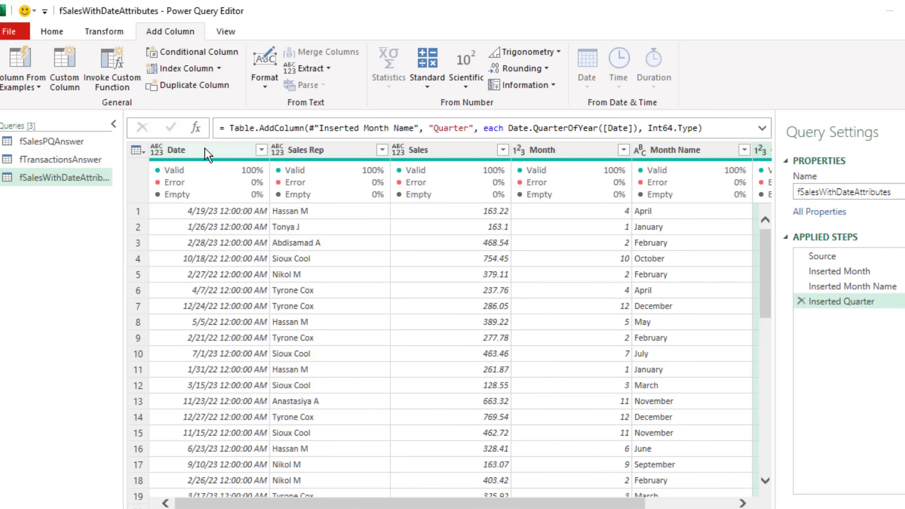
{"action": "left_click", "coordinate": [205, 148]}
{"action": "left_click", "coordinate": [589, 87]}
{"action": "mouse_move", "coordinate": [638, 154]}
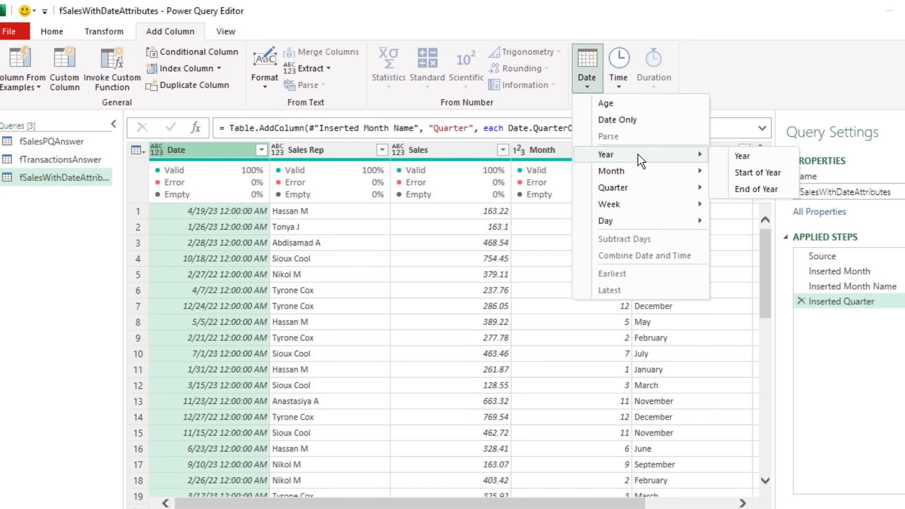
{"action": "left_click", "coordinate": [754, 156]}
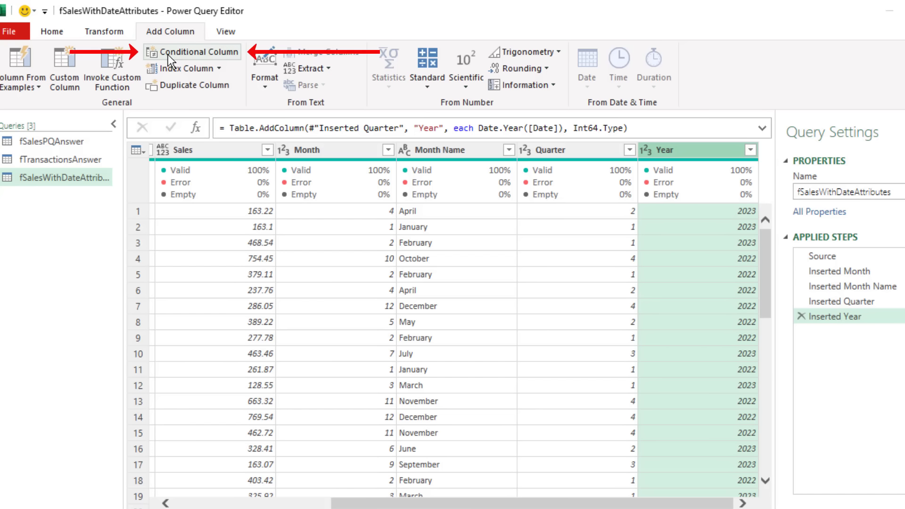
Start a conditional column named Fiscal Month with the clause: if Quarter equals 1 then output 4
{"action": "left_click", "coordinate": [217, 55]}
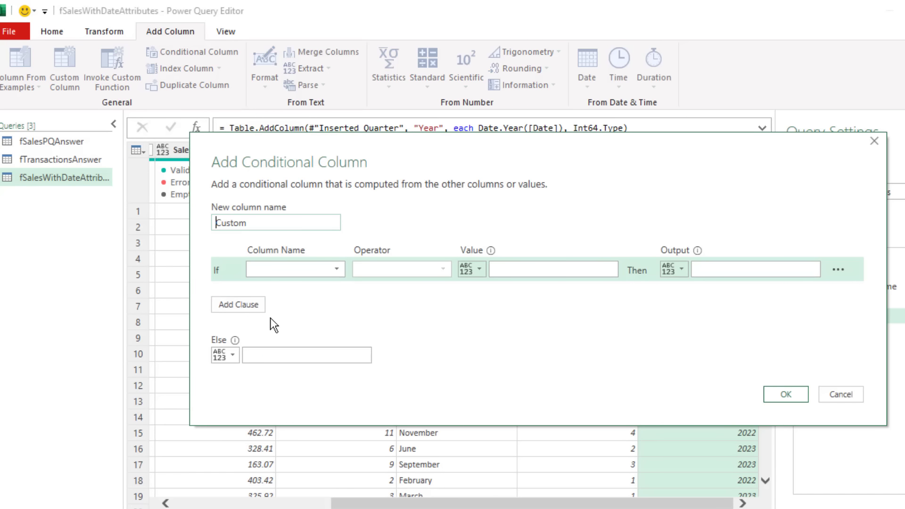
{"action": "left_click_drag", "start_coordinate": [259, 226], "coordinate": [207, 222]}
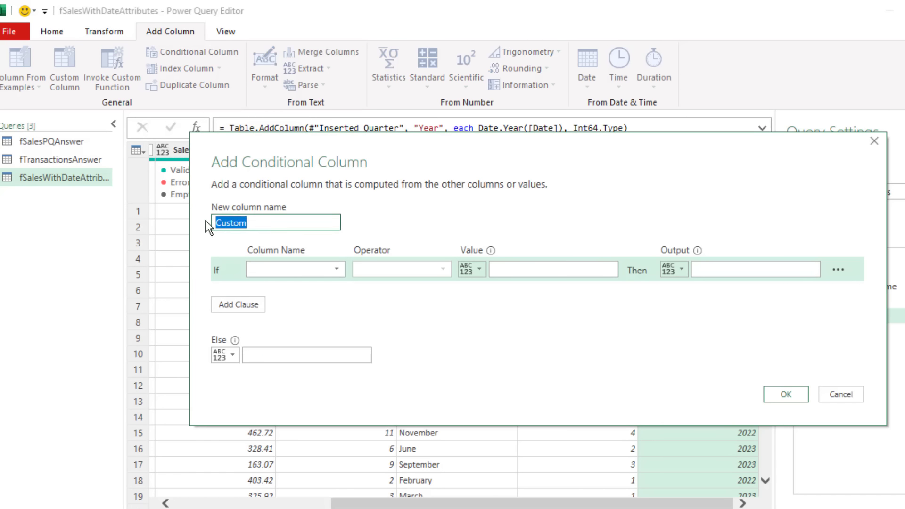
{"action": "type", "text": "Fiscal Month"}
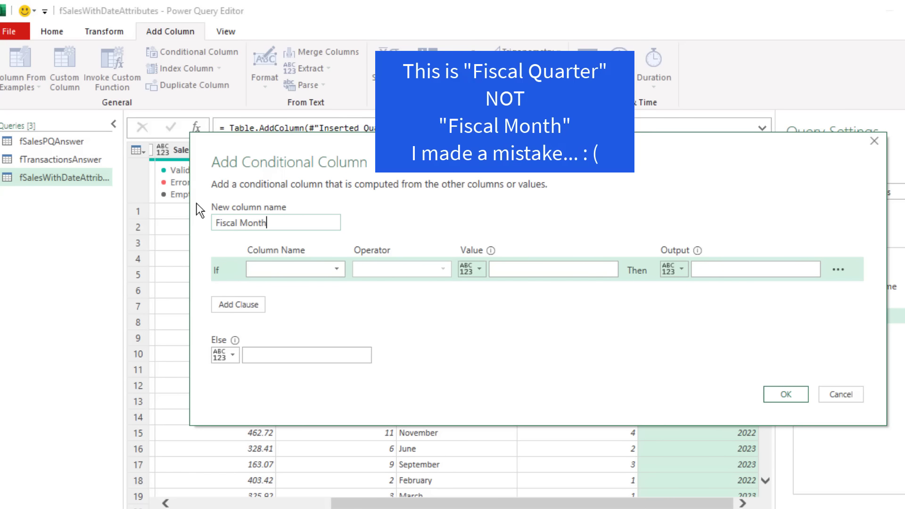
{"action": "left_click", "coordinate": [334, 270]}
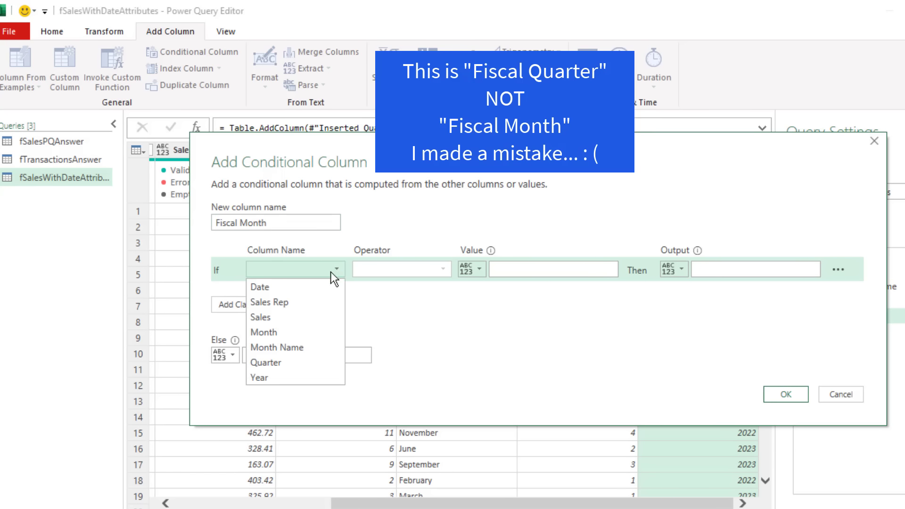
{"action": "left_click", "coordinate": [296, 364]}
{"action": "left_click", "coordinate": [542, 270]}
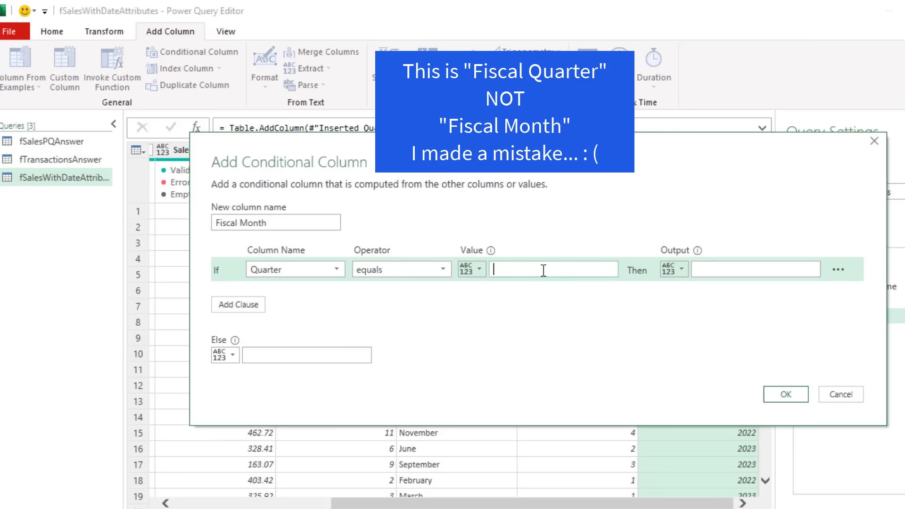
{"action": "type", "text": "1"}
{"action": "left_click", "coordinate": [711, 272]}
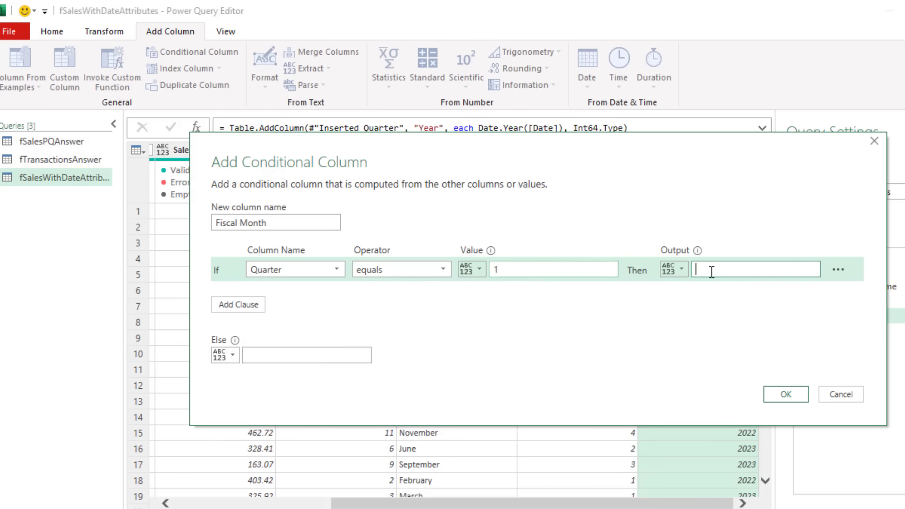
{"action": "type", "text": "4"}
Make the conditional column's Else output the Quarter column's value and create the column
{"action": "left_click", "coordinate": [261, 356]}
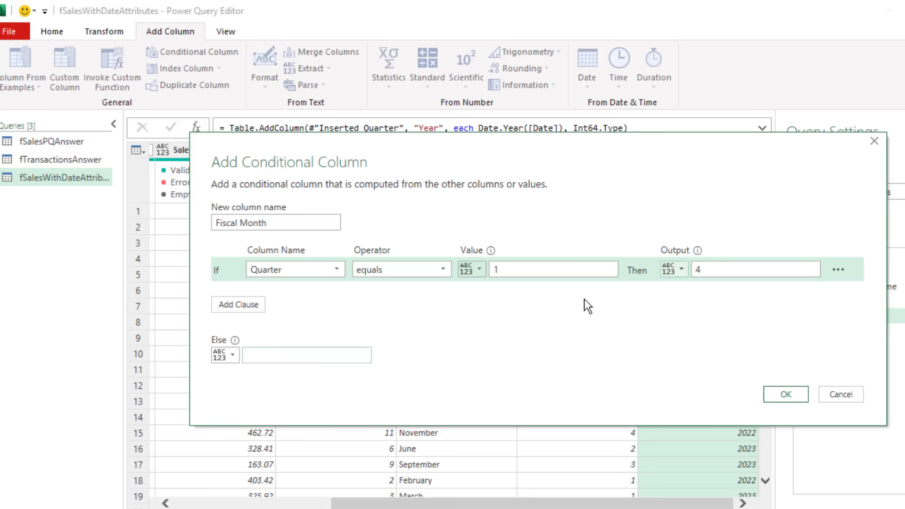
{"action": "left_click", "coordinate": [232, 356]}
{"action": "left_click", "coordinate": [237, 390]}
{"action": "left_click", "coordinate": [266, 356]}
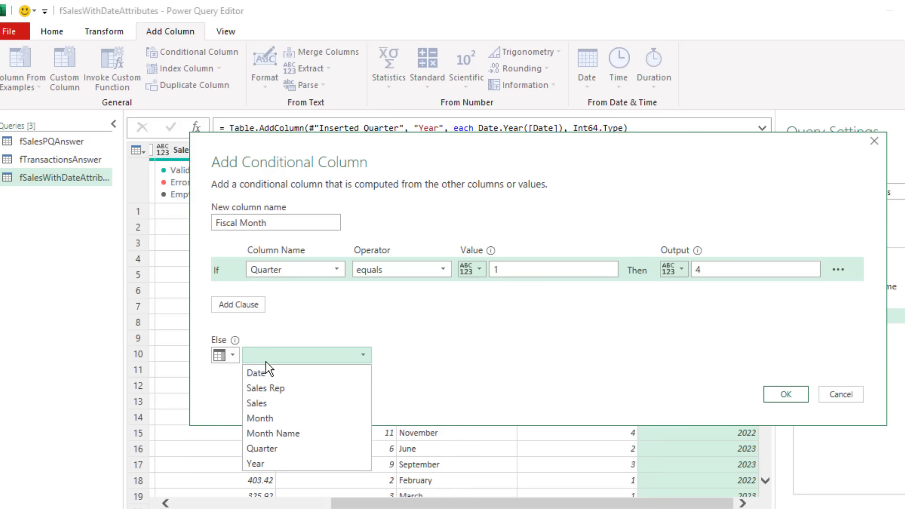
{"action": "left_click", "coordinate": [273, 450]}
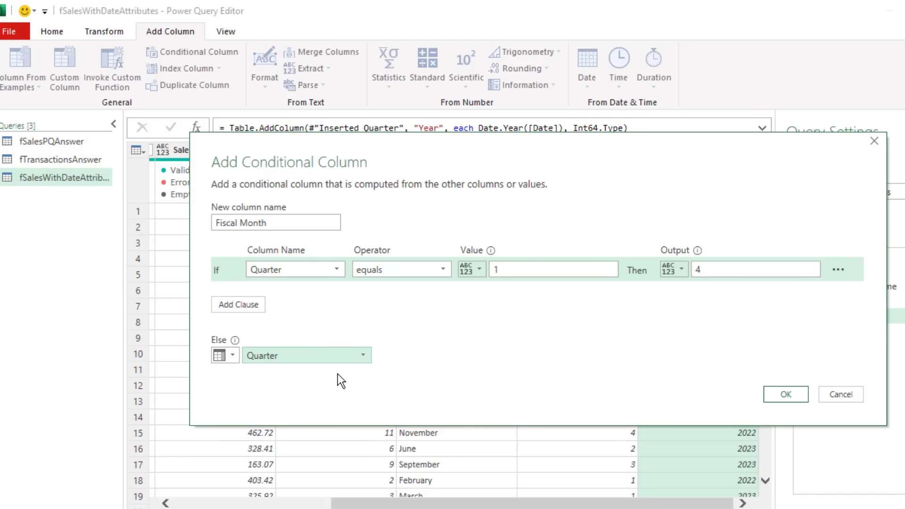
{"action": "left_click", "coordinate": [785, 394]}
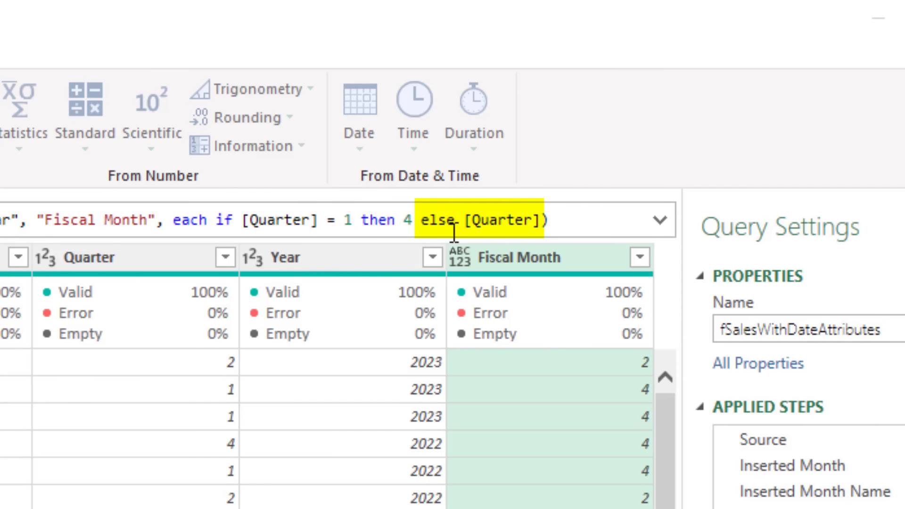
Edit the conditional column's formula so that its else part returns [Quarter]-1
{"action": "left_click", "coordinate": [542, 221]}
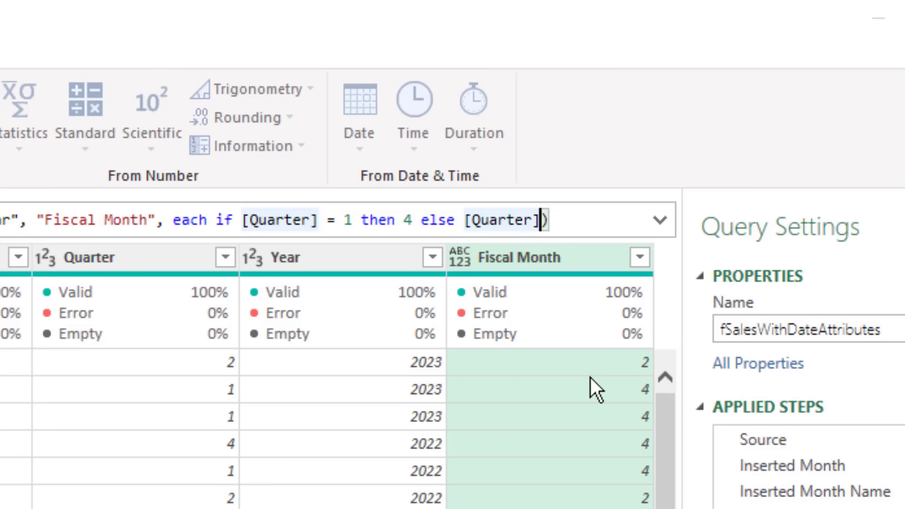
{"action": "type", "text": "-1"}
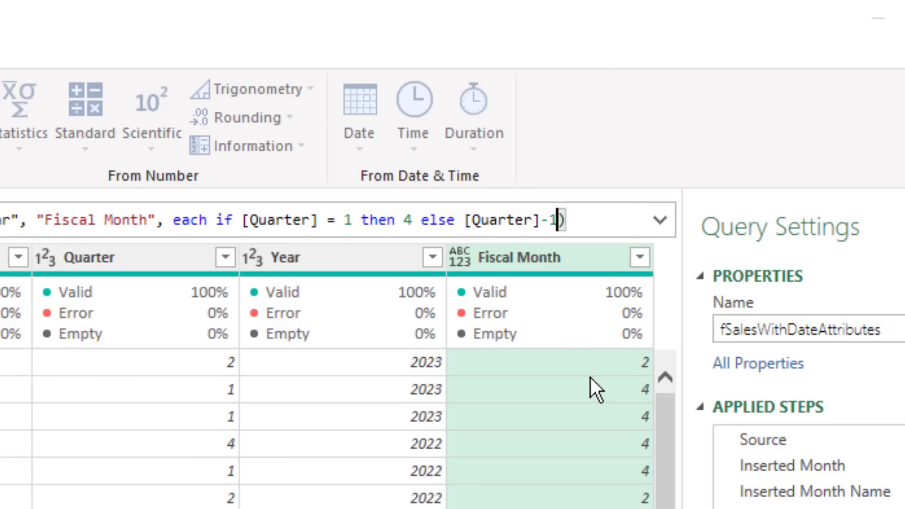
{"action": "key", "text": "Return"}
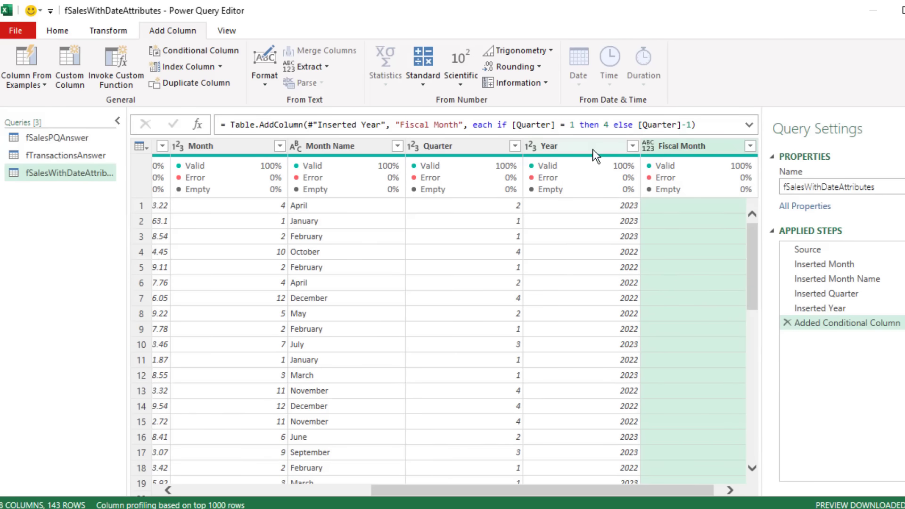
Rename the new conditional column to Fiscal Quarter within its formula
{"action": "left_click", "coordinate": [445, 125]}
{"action": "double_click", "coordinate": [445, 125]}
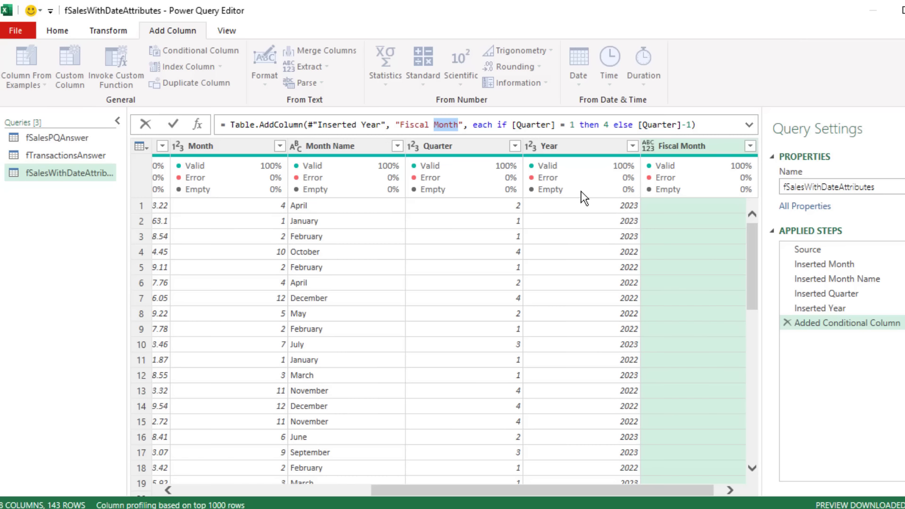
{"action": "type", "text": "Quarter"}
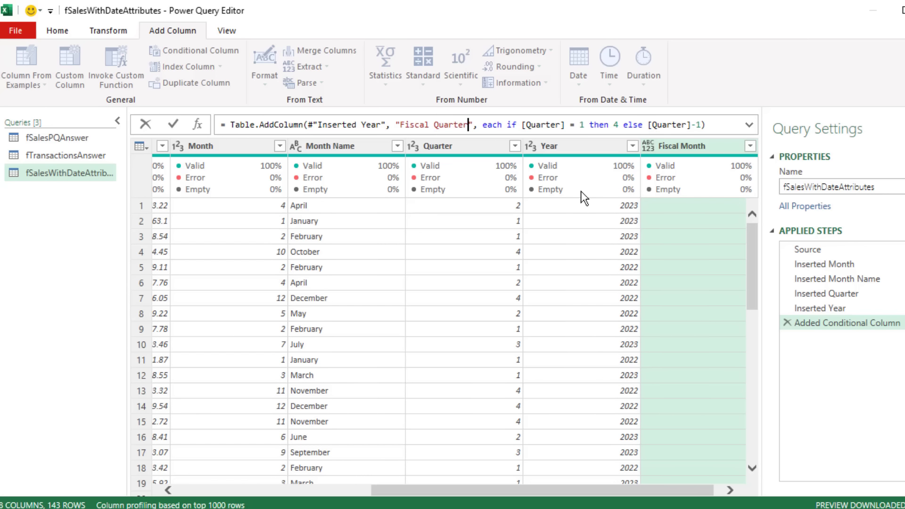
{"action": "key", "text": "Return"}
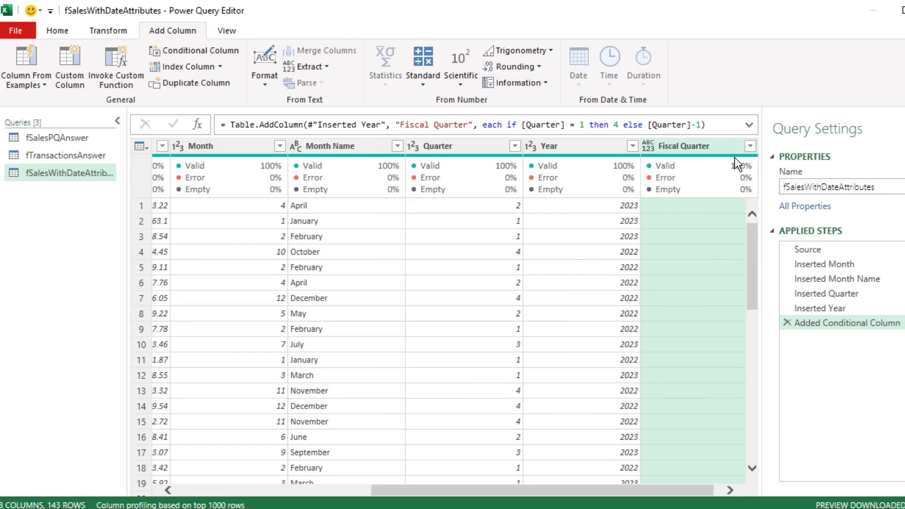
Start a conditional column named Fiscal Year with the clause: if Quarter equals 1 then output the Year column's value
{"action": "left_click", "coordinate": [182, 52]}
{"action": "type", "text": "Fiscal Year"}
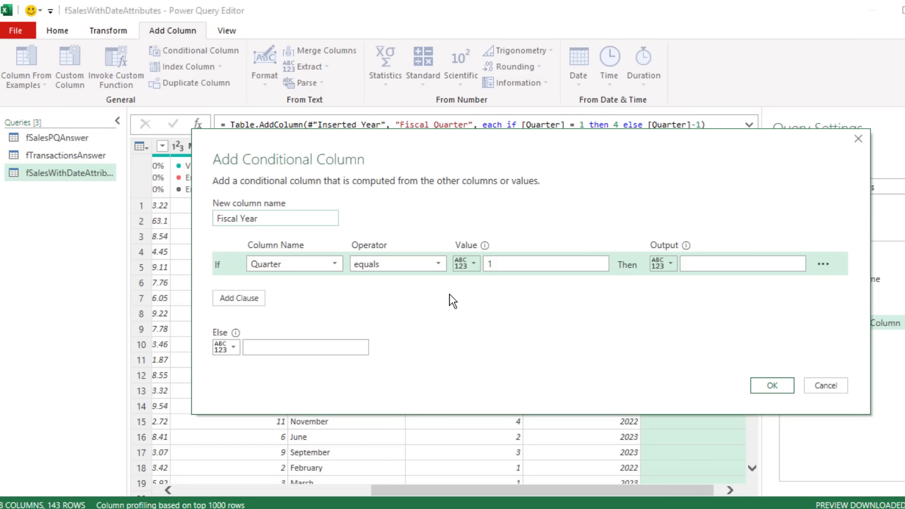
{"action": "left_click", "coordinate": [671, 267]}
{"action": "left_click", "coordinate": [675, 298]}
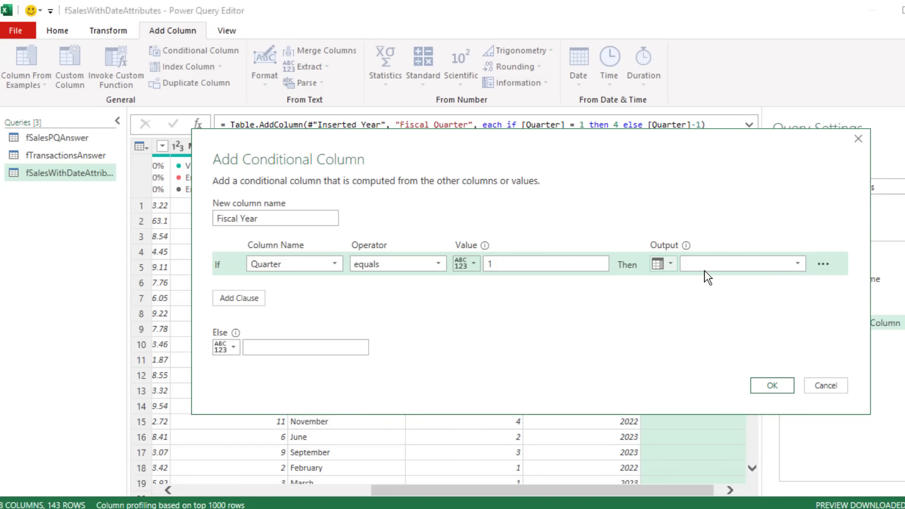
{"action": "left_click", "coordinate": [710, 264]}
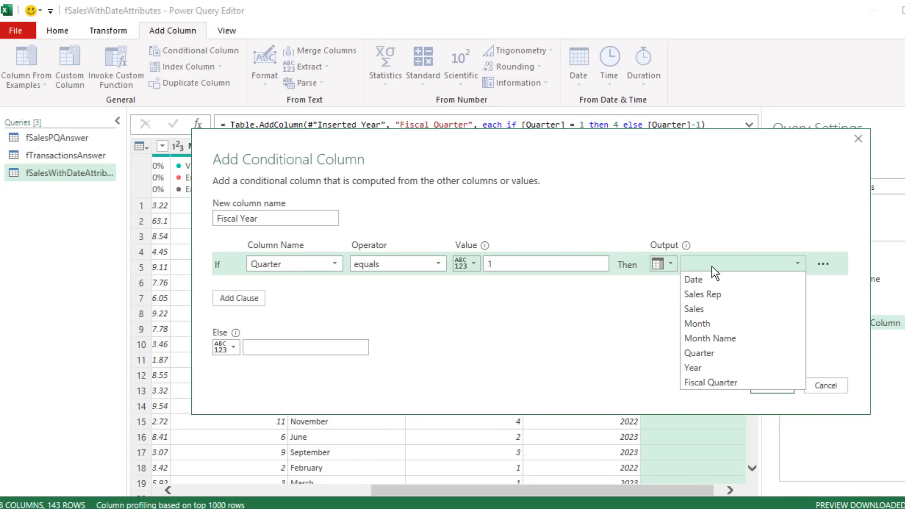
{"action": "left_click", "coordinate": [704, 368]}
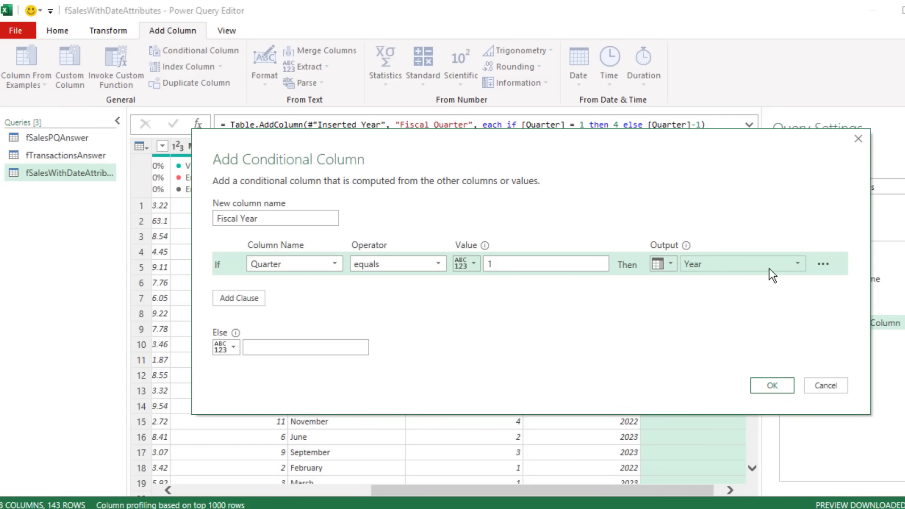
Make the Fiscal Year column's Else output the Year column's value and create the column
{"action": "left_click", "coordinate": [233, 348]}
{"action": "left_click", "coordinate": [253, 381]}
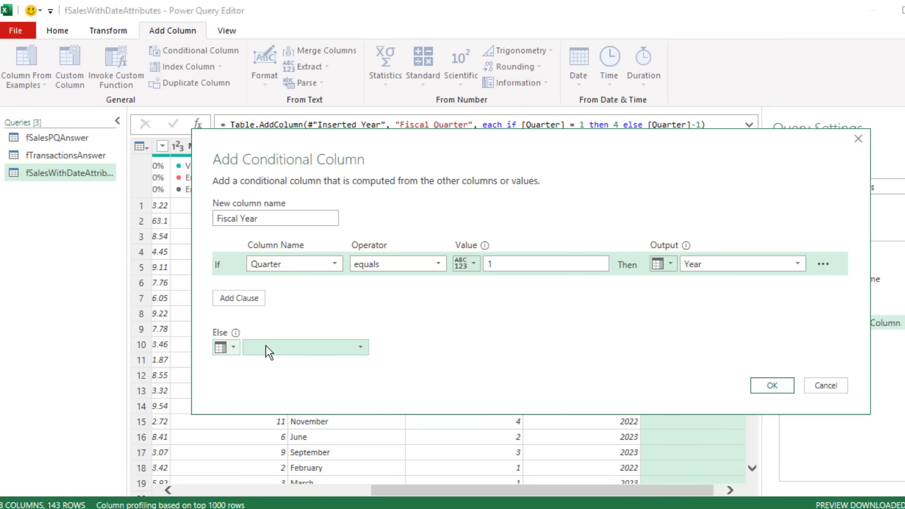
{"action": "left_click", "coordinate": [266, 348]}
{"action": "left_click", "coordinate": [266, 453]}
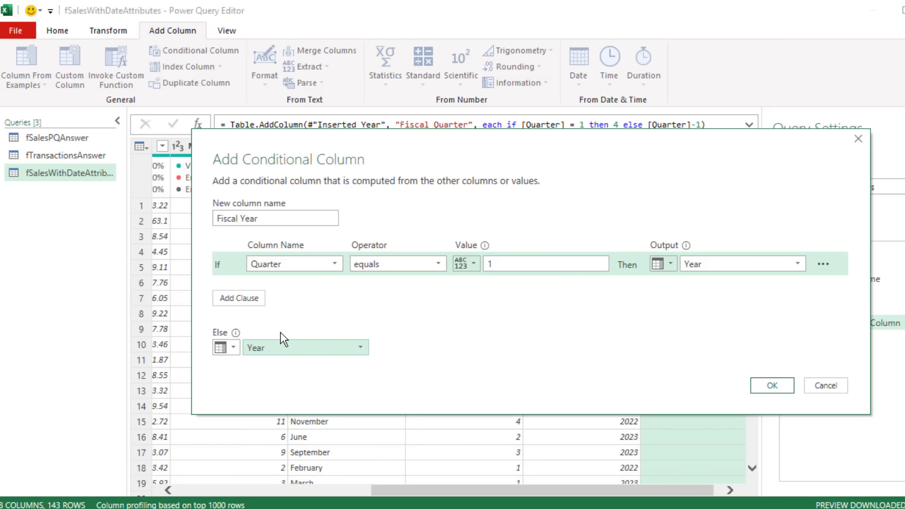
{"action": "left_click", "coordinate": [770, 386]}
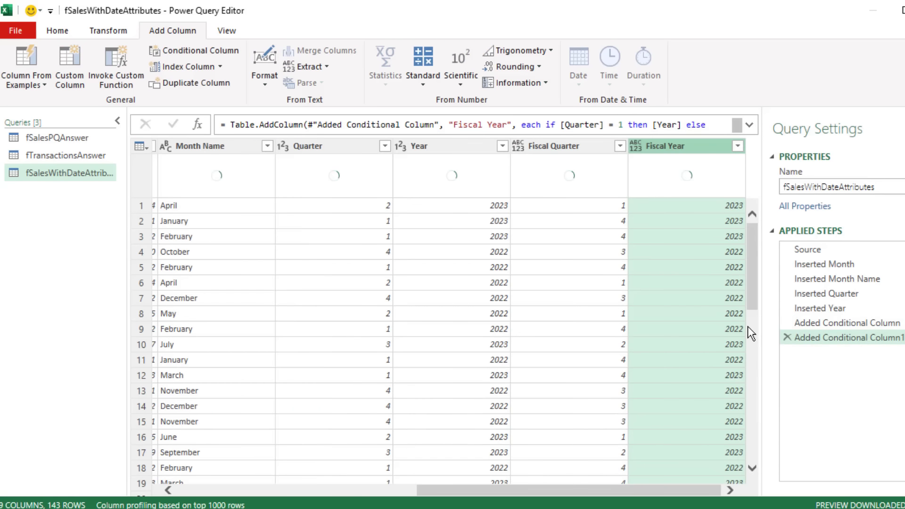
Edit the Fiscal Year column's formula so that its then part returns [Year] - 1
{"action": "left_click", "coordinate": [750, 124]}
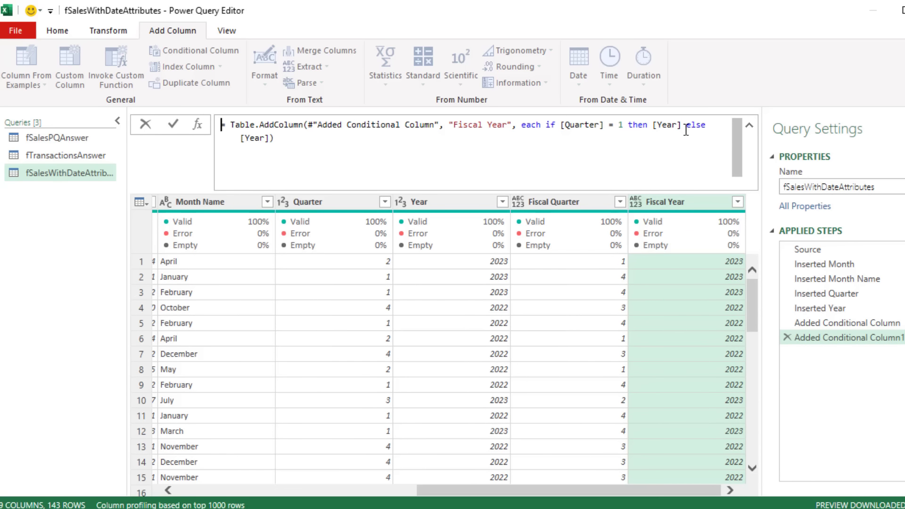
{"action": "left_click", "coordinate": [687, 162]}
{"action": "type", "text": "- 1"}
{"action": "key", "text": "Return"}
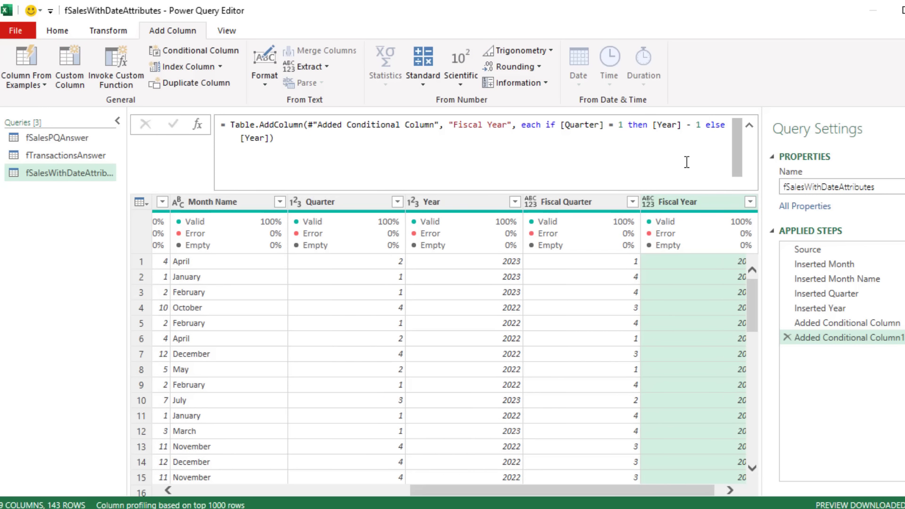
Add a column merging Fiscal Year and Fiscal Quarter, in that order, with the custom separator " - Q "
{"action": "left_click", "coordinate": [690, 202]}
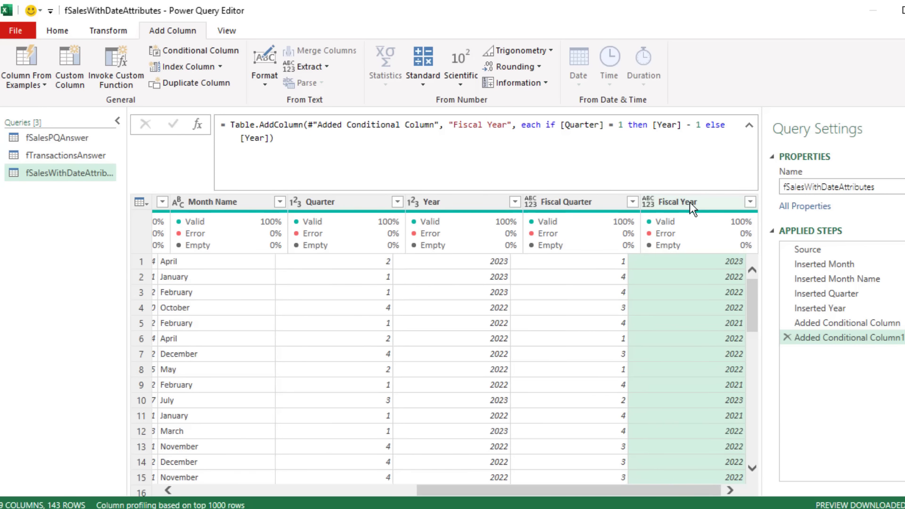
{"action": "key", "text": "ctrl"}
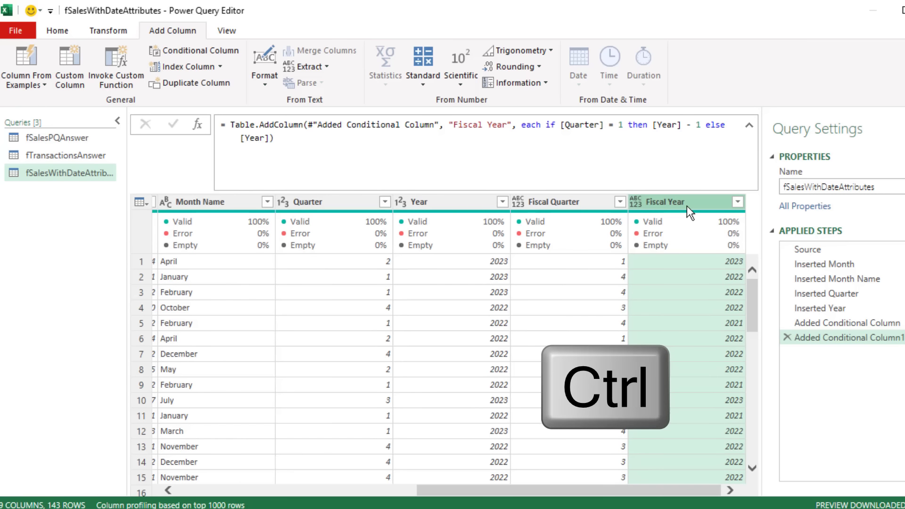
{"action": "left_click", "coordinate": [555, 202], "text": "ctrl"}
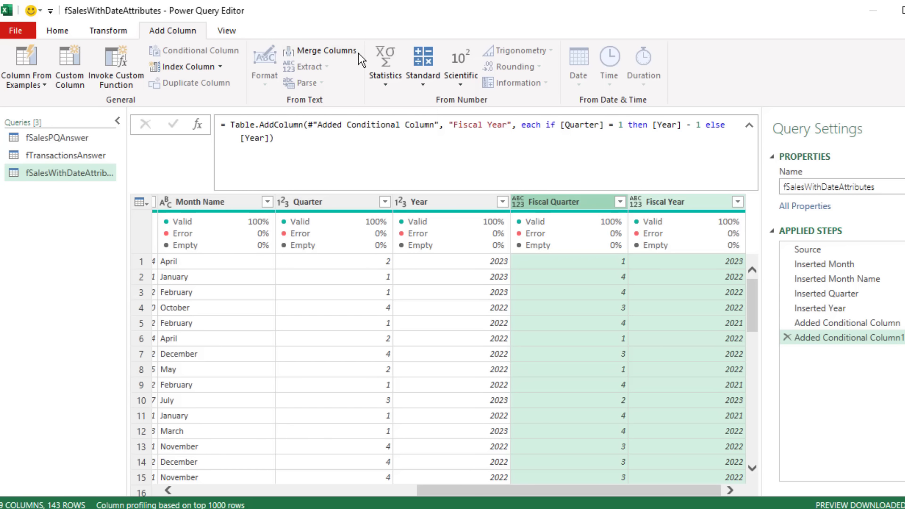
{"action": "left_click", "coordinate": [326, 52]}
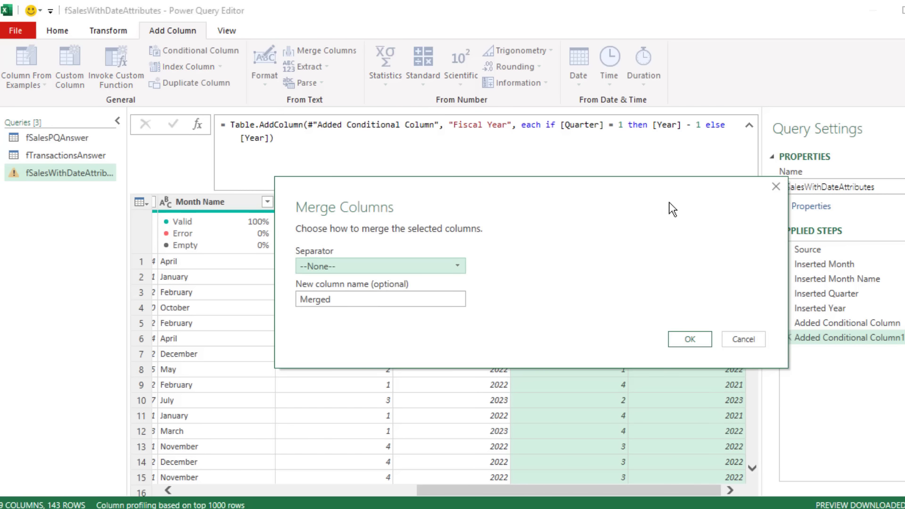
{"action": "left_click", "coordinate": [360, 267]}
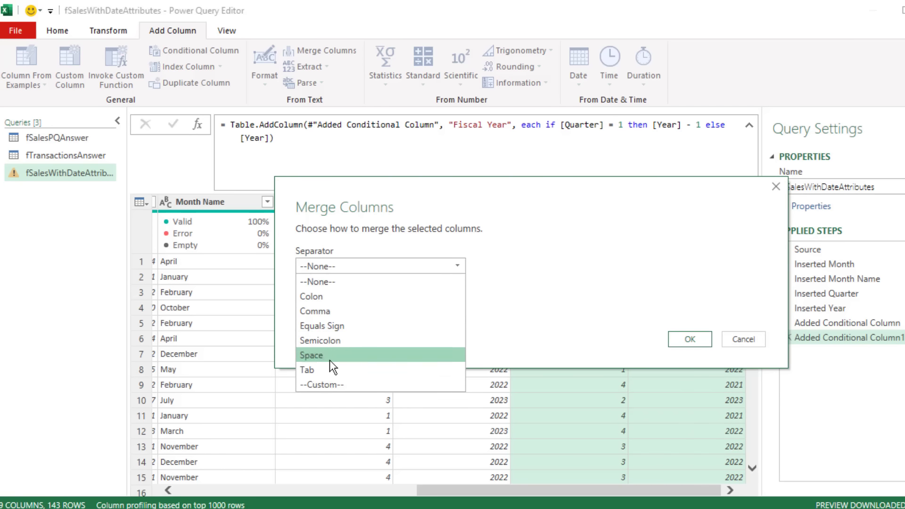
{"action": "left_click", "coordinate": [329, 386]}
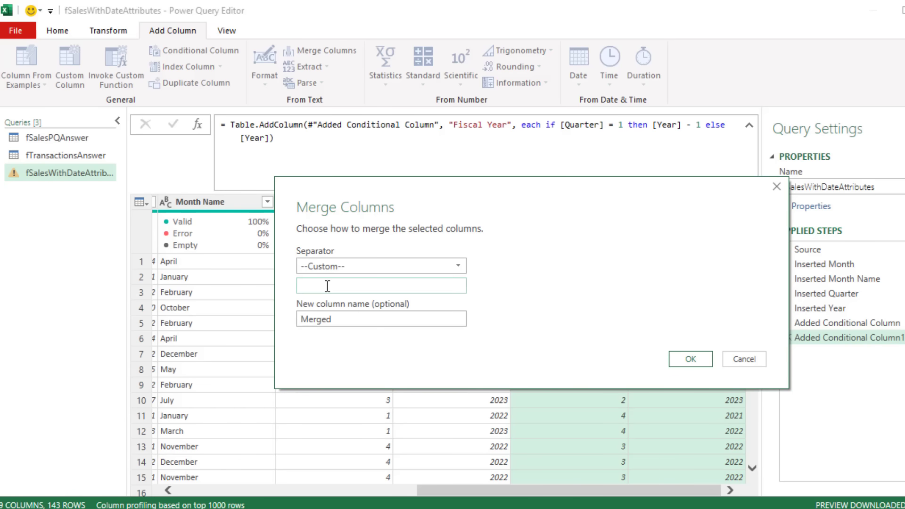
{"action": "type", "text": "- Q"}
{"action": "left_click", "coordinate": [692, 358]}
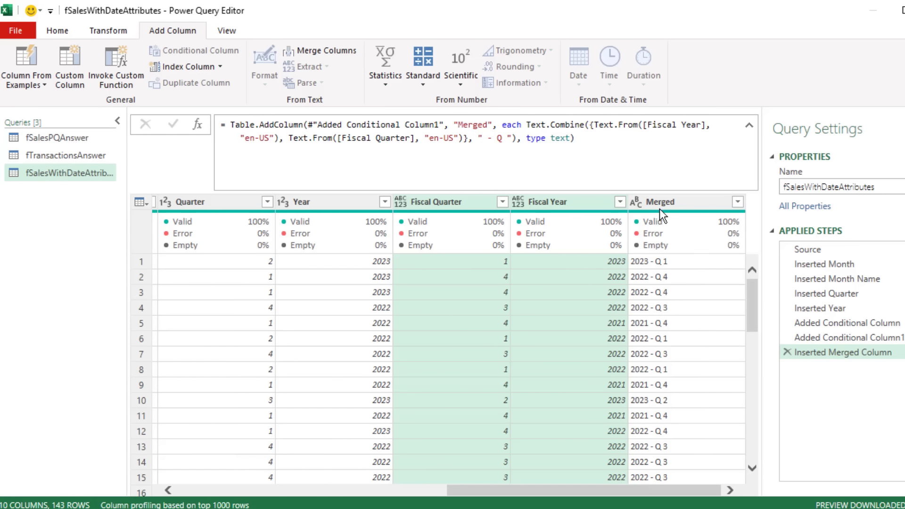
Rename the merged column to Fiscal Period within its formula
{"action": "double_click", "coordinate": [474, 125]}
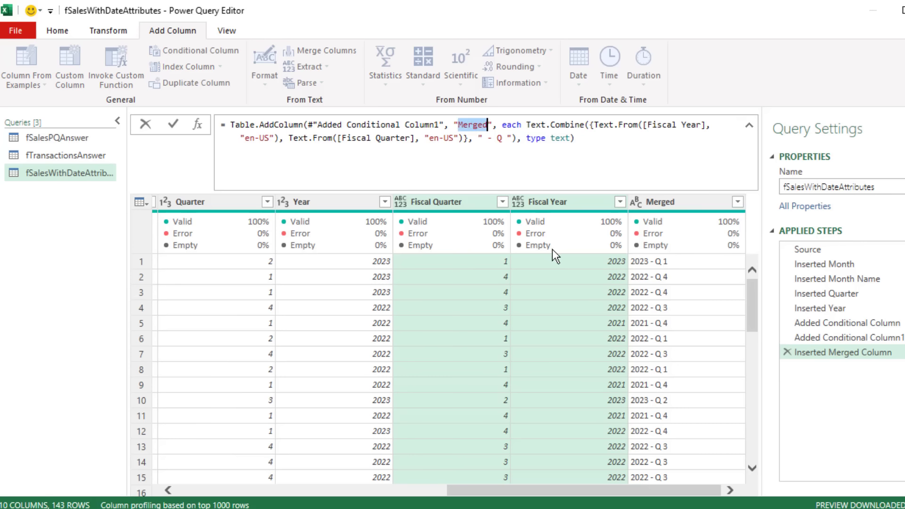
{"action": "type", "text": "Fiscal Period"}
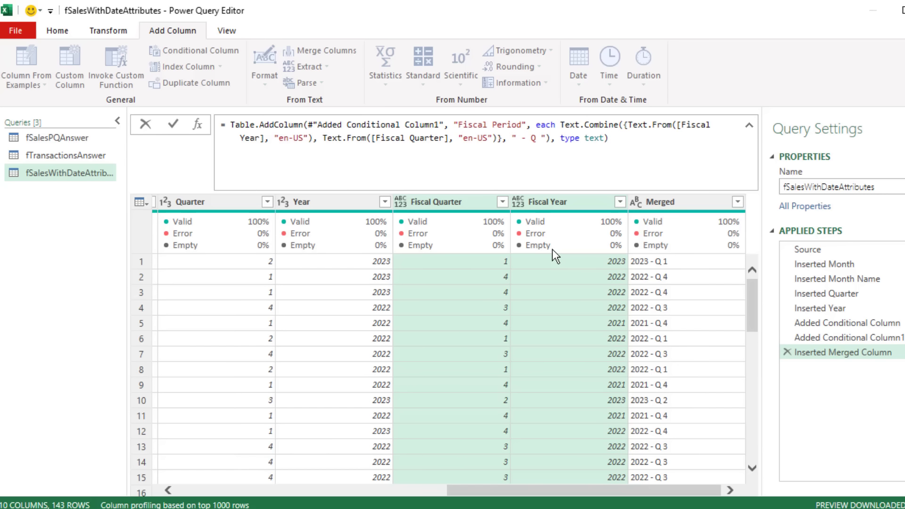
{"action": "key", "text": "Return"}
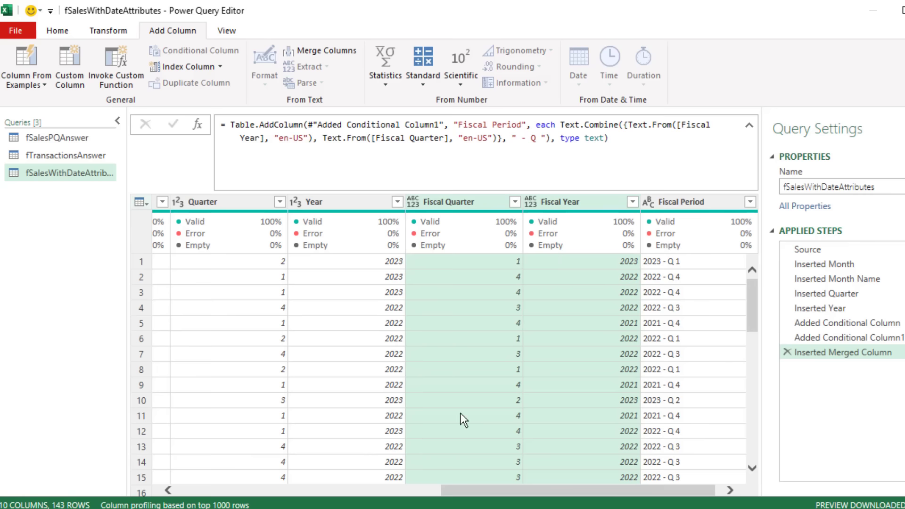
Remove all columns except Date, Sales Rep, Sales, Month Name, Fiscal Quarter, Fiscal Year and Fiscal Period
{"action": "left_click_drag", "start_coordinate": [486, 490], "coordinate": [200, 490]}
{"action": "left_click", "coordinate": [198, 203]}
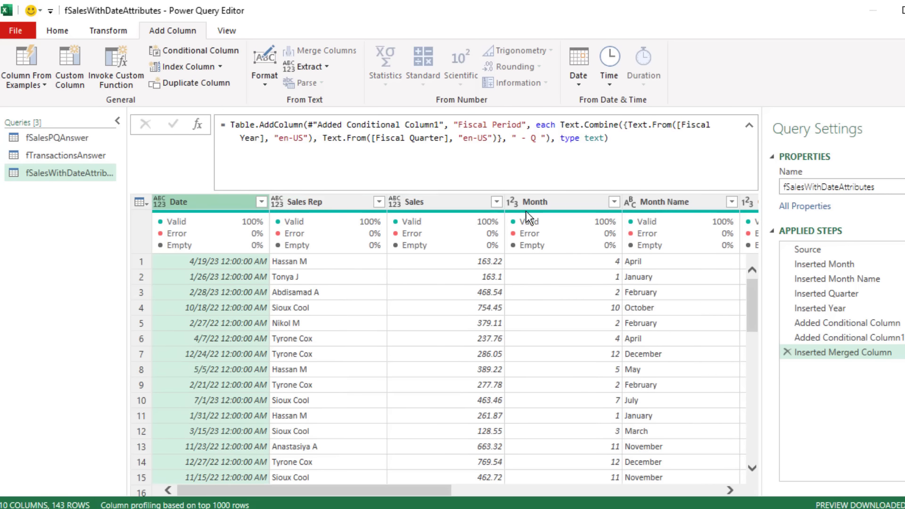
{"action": "key", "text": "shift"}
{"action": "left_click", "coordinate": [446, 202], "text": "shift"}
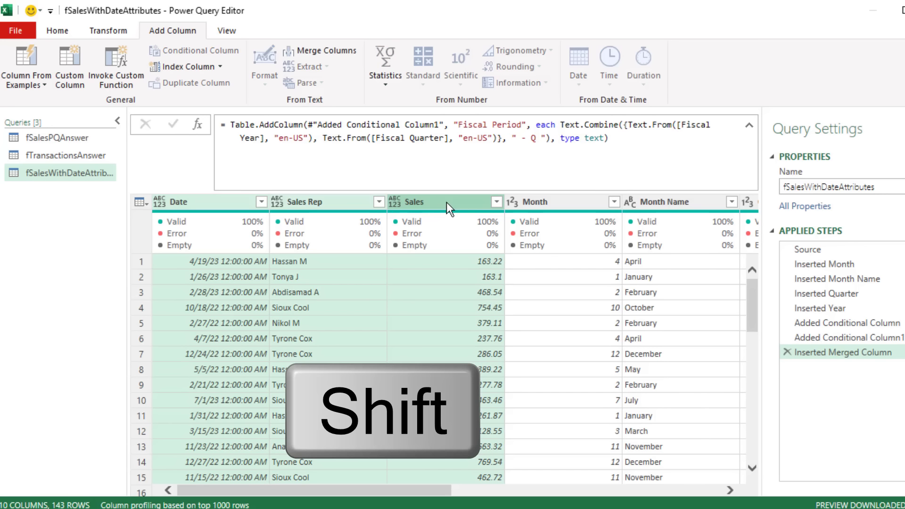
{"action": "left_click_drag", "start_coordinate": [456, 491], "coordinate": [604, 490]}
{"action": "left_click", "coordinate": [360, 200], "text": "ctrl"}
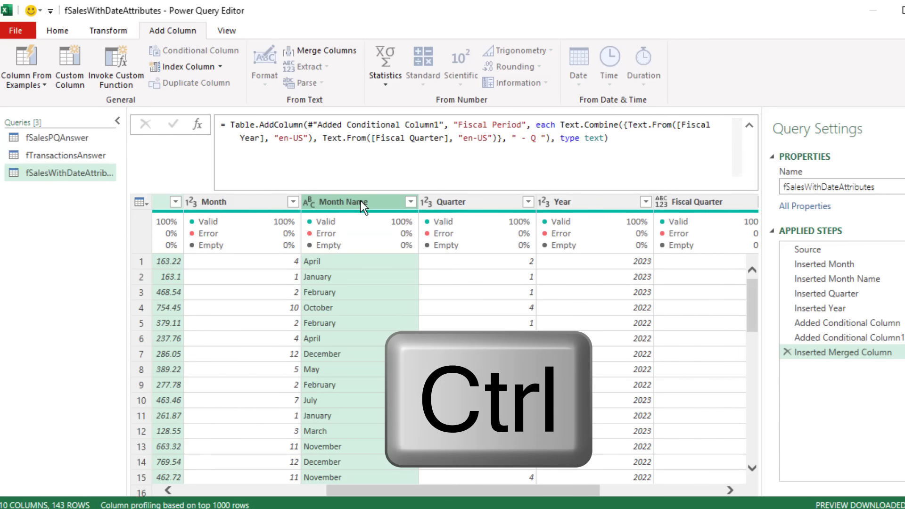
{"action": "left_click", "coordinate": [686, 200], "text": "ctrl"}
{"action": "left_click_drag", "start_coordinate": [602, 487], "coordinate": [711, 488]}
{"action": "left_click", "coordinate": [581, 202], "text": "ctrl"}
{"action": "left_click", "coordinate": [675, 202], "text": "ctrl"}
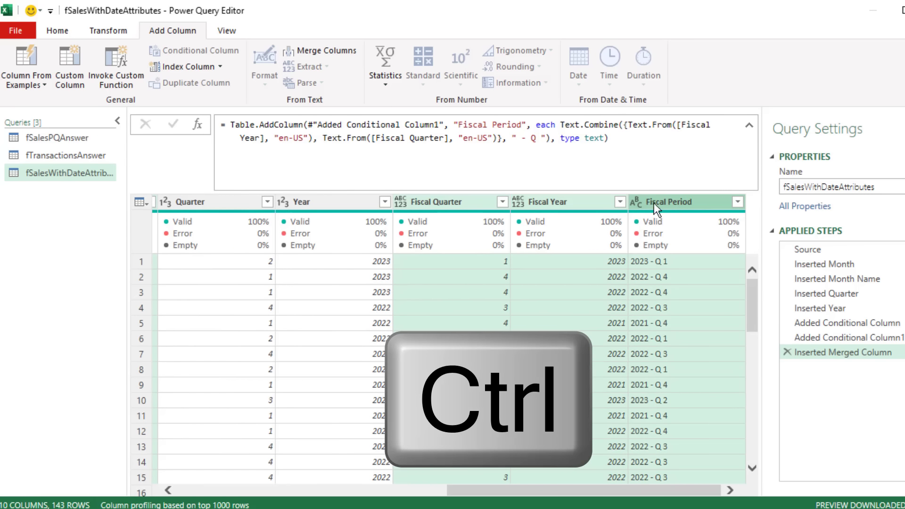
{"action": "right_click", "coordinate": [432, 204]}
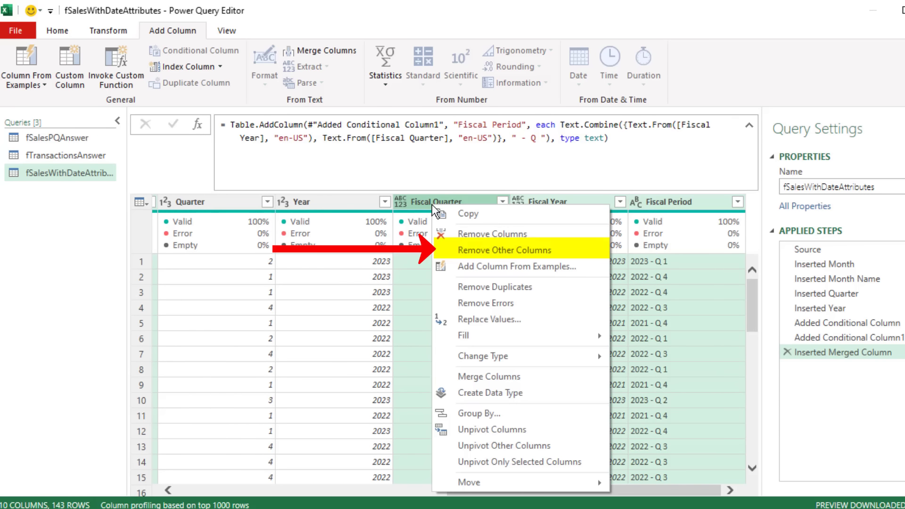
{"action": "left_click", "coordinate": [509, 251]}
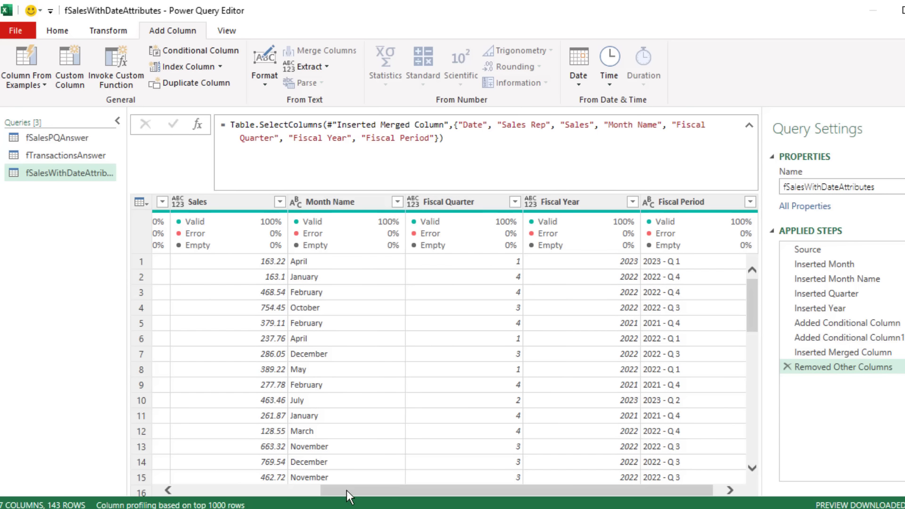
Set the Date column's data type to Date
{"action": "left_click_drag", "start_coordinate": [345, 492], "coordinate": [202, 492]}
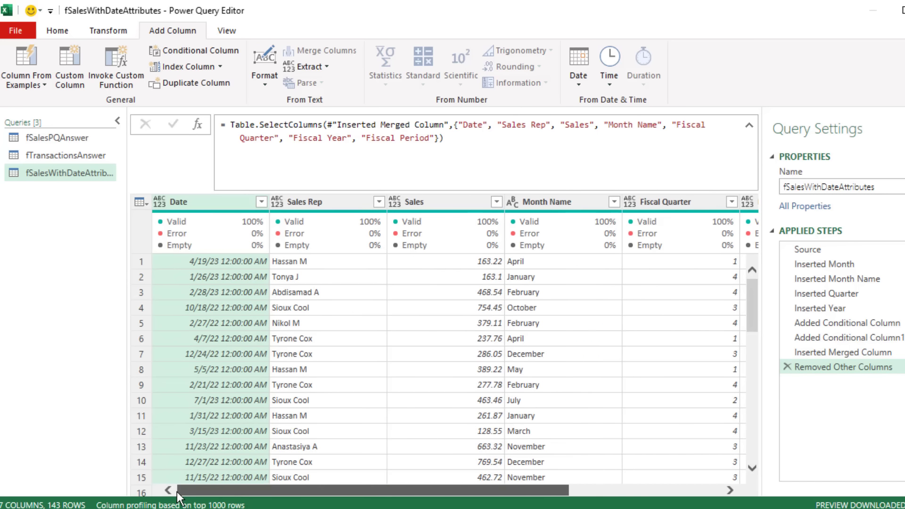
{"action": "left_click", "coordinate": [160, 200]}
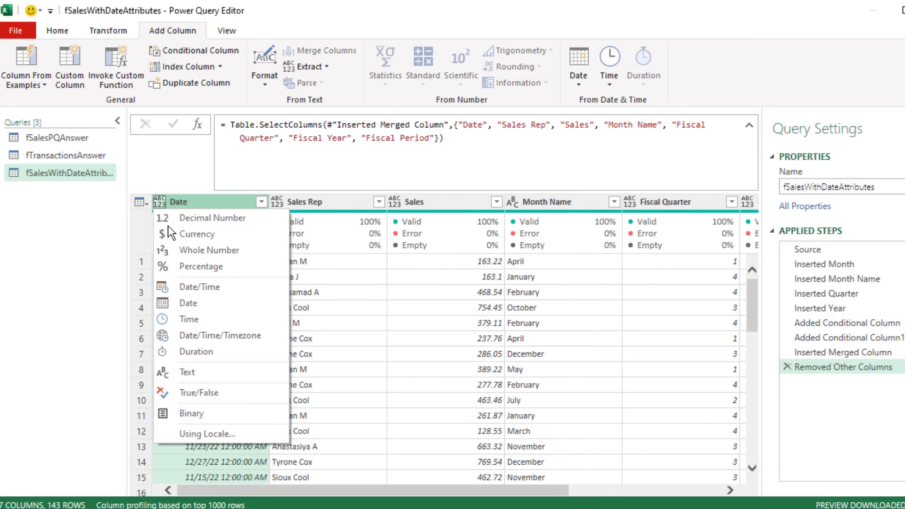
{"action": "left_click", "coordinate": [187, 304]}
Change the data type of the Sales Rep, Month Name and Fiscal Period columns to Text
{"action": "left_click", "coordinate": [318, 203]}
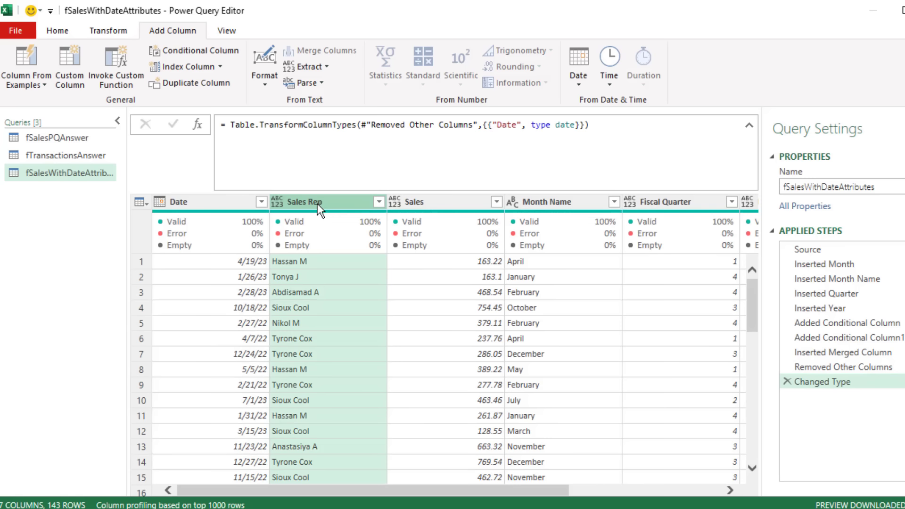
{"action": "left_click", "coordinate": [551, 203], "text": "ctrl"}
{"action": "left_click_drag", "start_coordinate": [523, 492], "coordinate": [735, 506]}
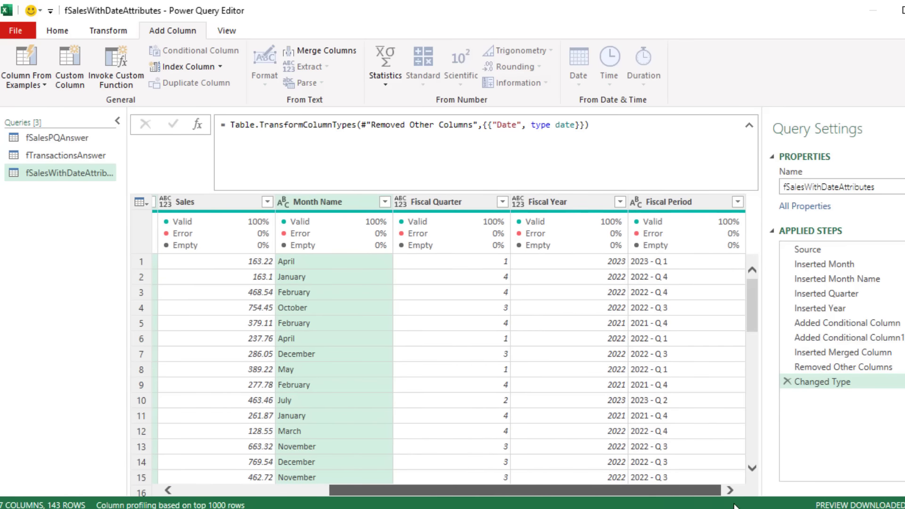
{"action": "left_click", "coordinate": [678, 205], "text": "ctrl"}
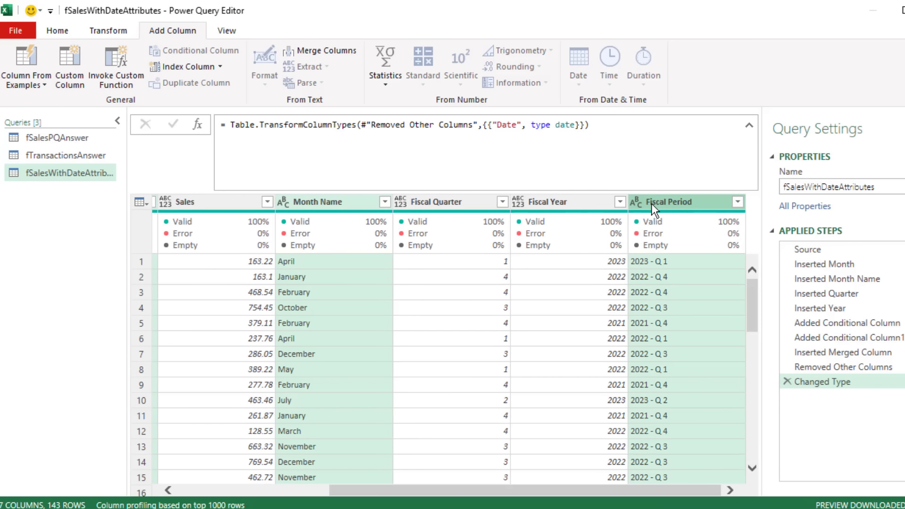
{"action": "right_click", "coordinate": [374, 203]}
{"action": "mouse_move", "coordinate": [519, 353]}
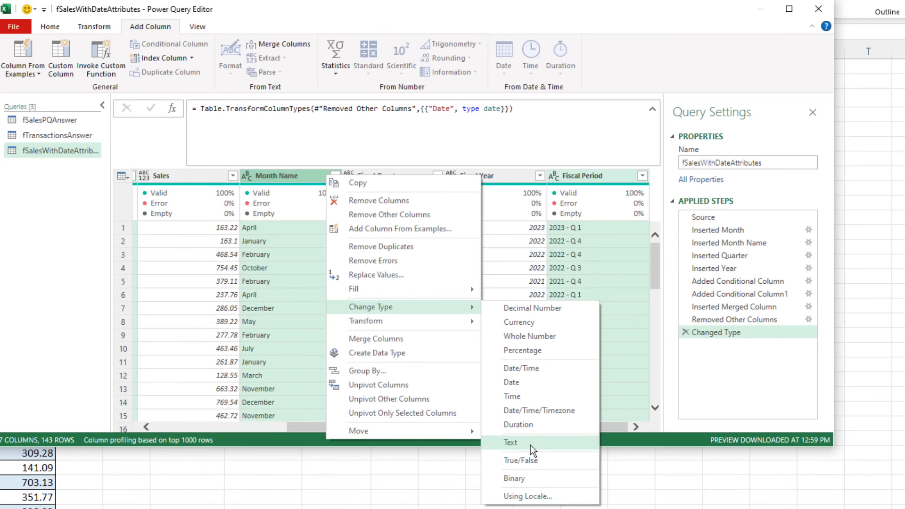
{"action": "left_click", "coordinate": [530, 445]}
Set the Sales column's data type to Decimal Number
{"action": "left_click", "coordinate": [385, 175]}
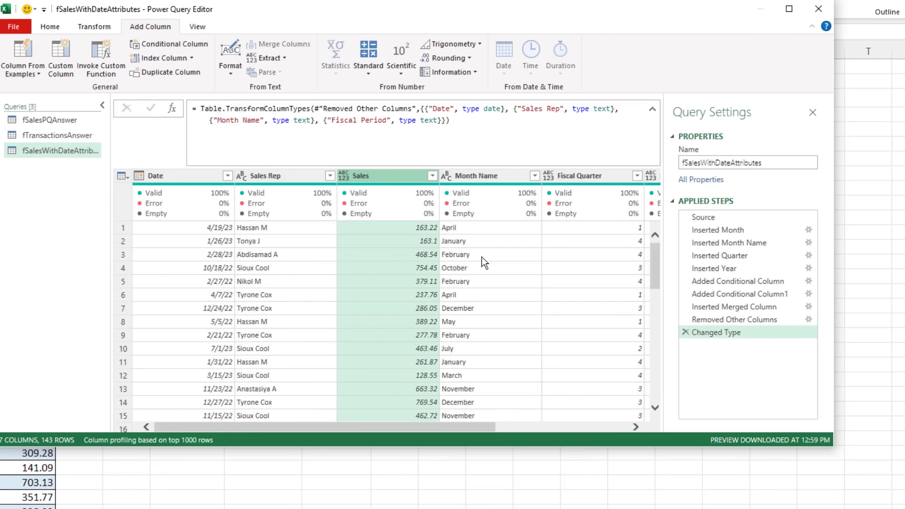
{"action": "left_click", "coordinate": [346, 179]}
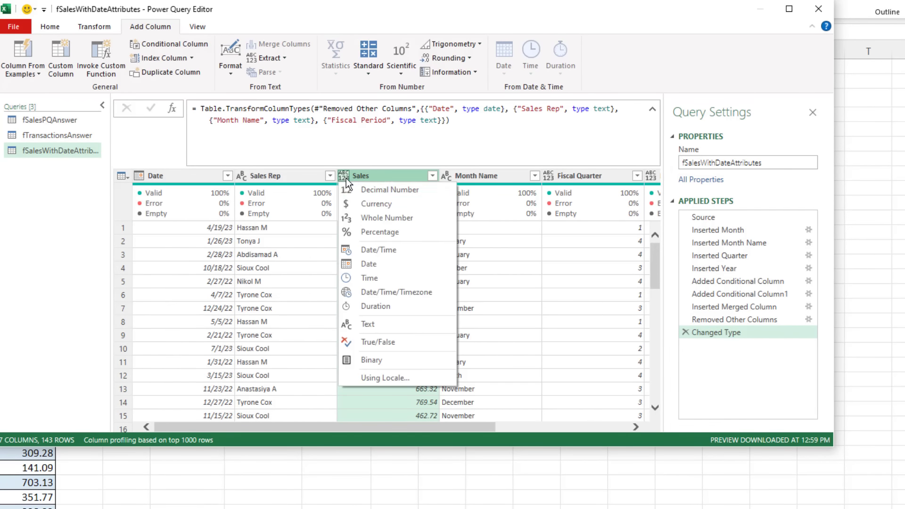
{"action": "left_click", "coordinate": [387, 193]}
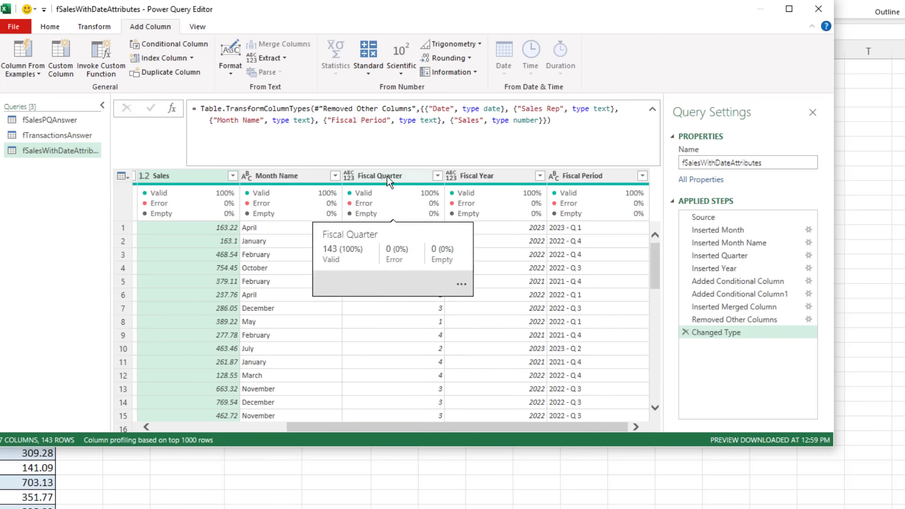
Change the data type of the Fiscal Quarter and Fiscal Year columns to Whole Number
{"action": "left_click", "coordinate": [387, 176]}
{"action": "left_click", "coordinate": [500, 178]}
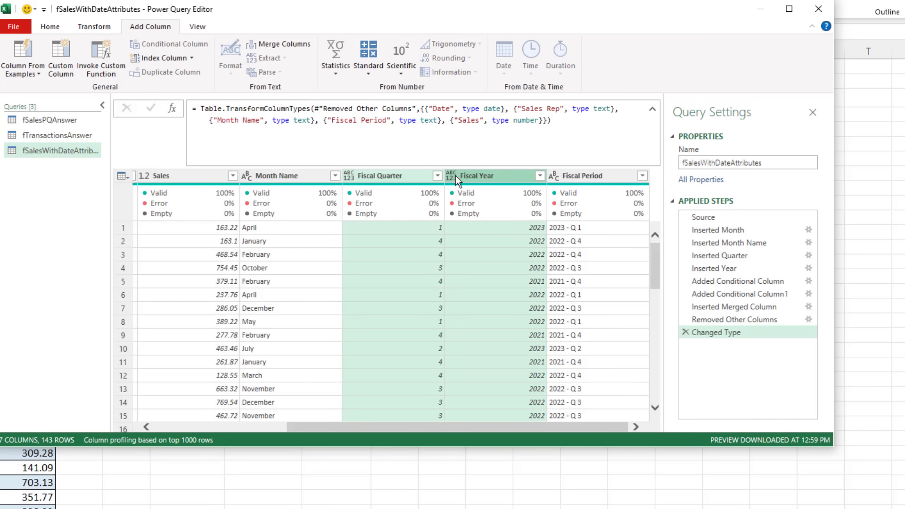
{"action": "left_click", "coordinate": [402, 180], "text": "ctrl"}
{"action": "right_click", "coordinate": [403, 179]}
{"action": "mouse_move", "coordinate": [448, 312]}
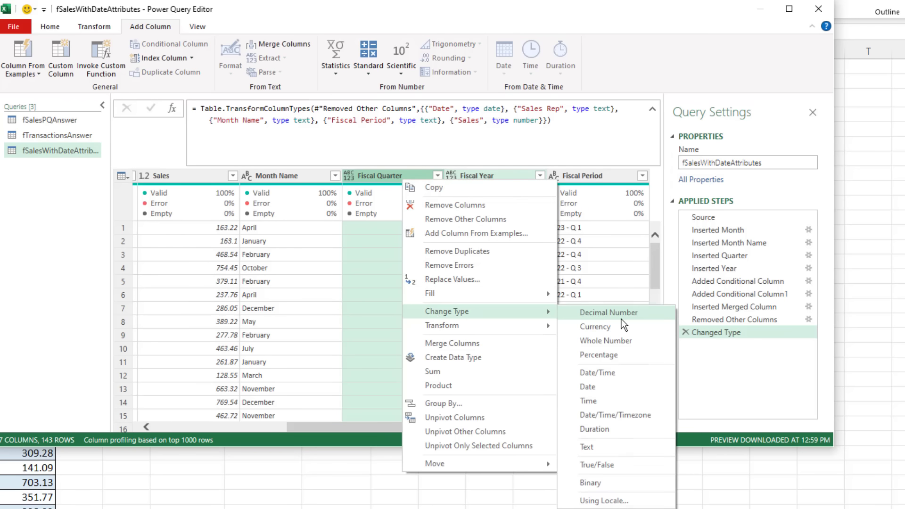
{"action": "left_click", "coordinate": [609, 341]}
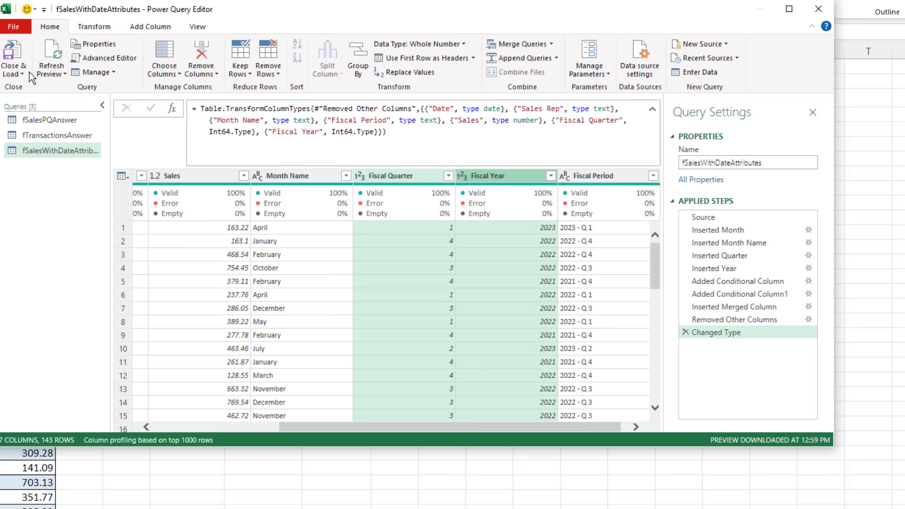
Close the query editor and load the query as a PivotTable Report on the existing PQ-Dates worksheet at cell G6
{"action": "left_click", "coordinate": [22, 76]}
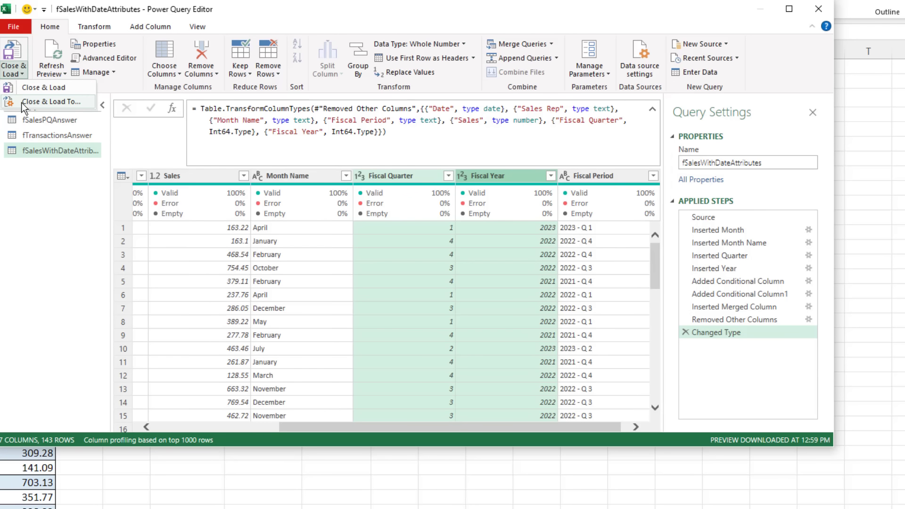
{"action": "left_click", "coordinate": [21, 102]}
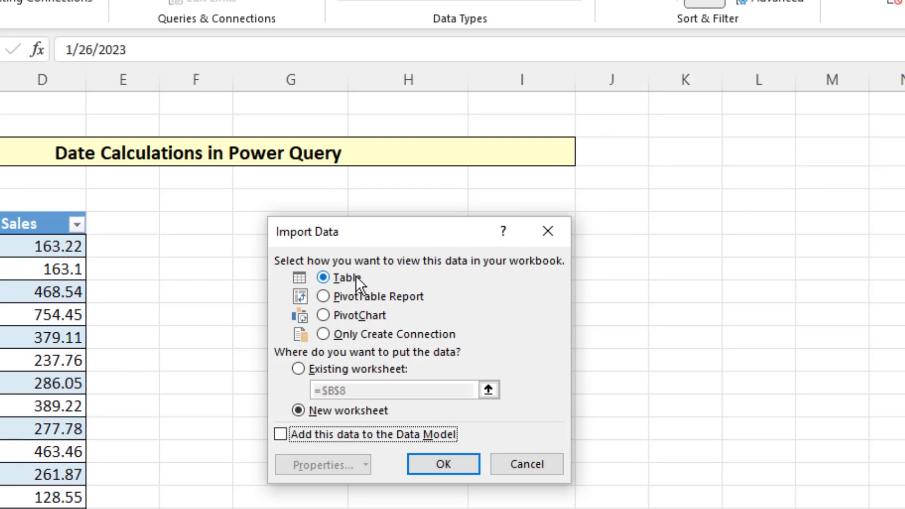
{"action": "left_click", "coordinate": [328, 300]}
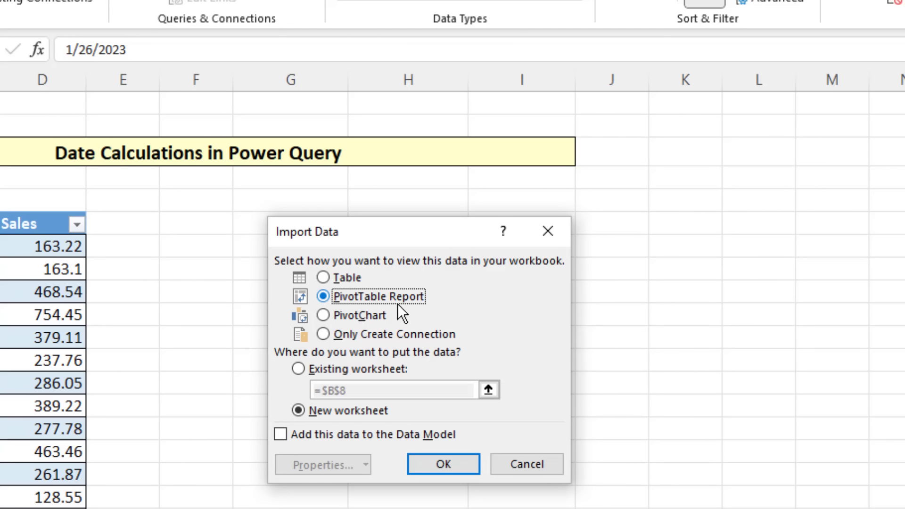
{"action": "left_click", "coordinate": [300, 369]}
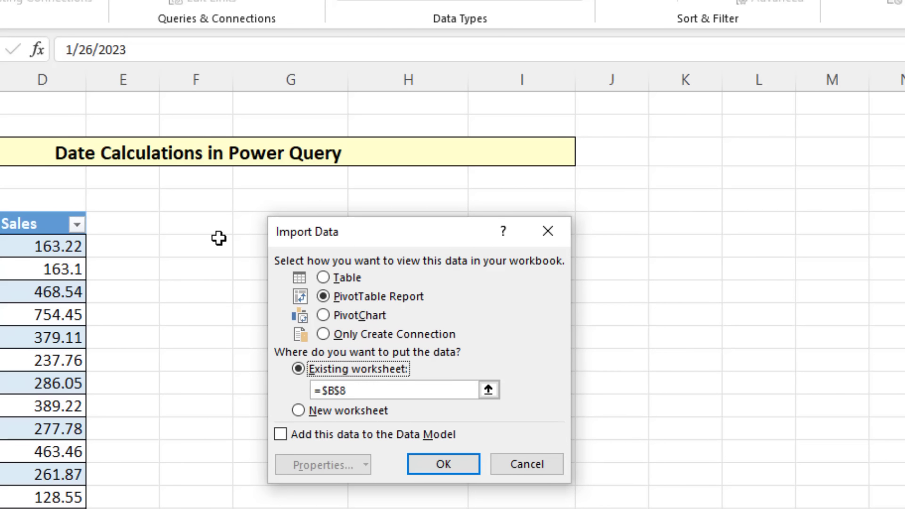
{"action": "left_click", "coordinate": [245, 228]}
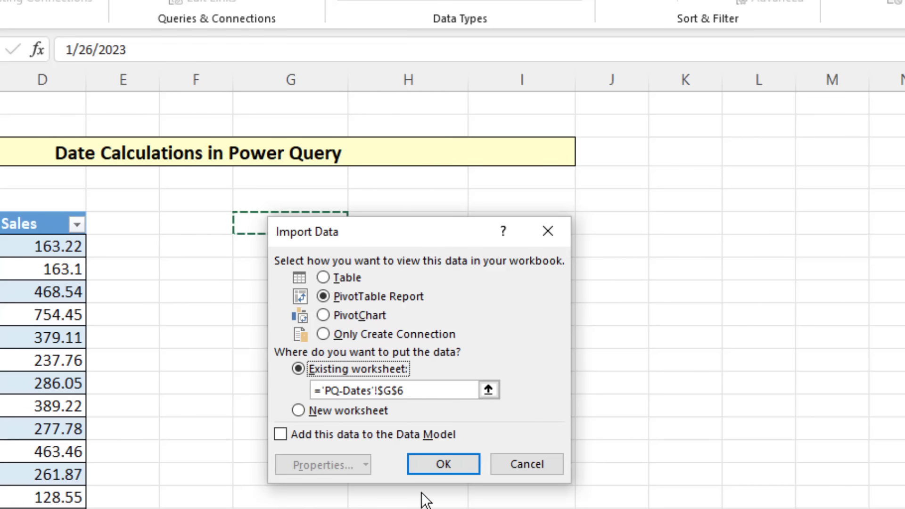
{"action": "left_click", "coordinate": [444, 465]}
Summarize Sales by Fiscal Period rows in the PivotTable, and format the values as Number with 2 decimal places and a thousands separator
{"action": "left_click", "coordinate": [684, 179]}
{"action": "left_click_drag", "start_coordinate": [700, 128], "coordinate": [813, 467]}
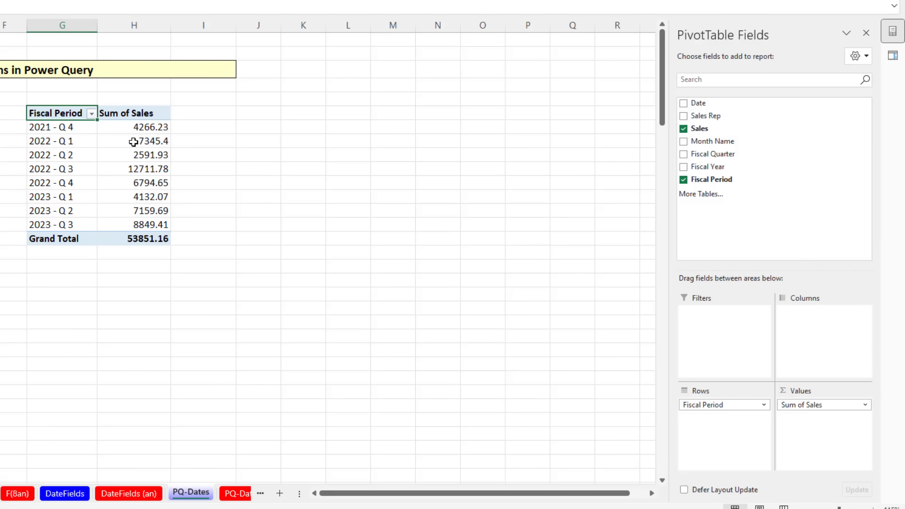
{"action": "right_click", "coordinate": [134, 142]}
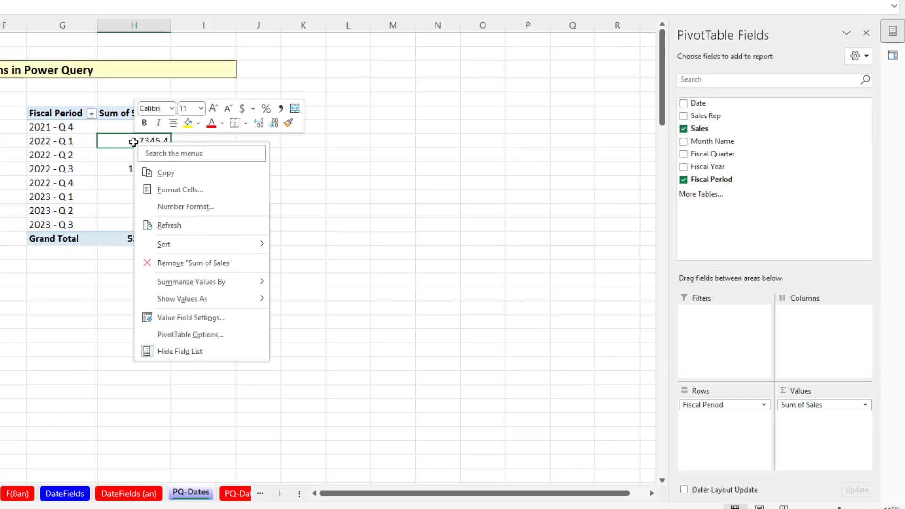
{"action": "left_click", "coordinate": [199, 208]}
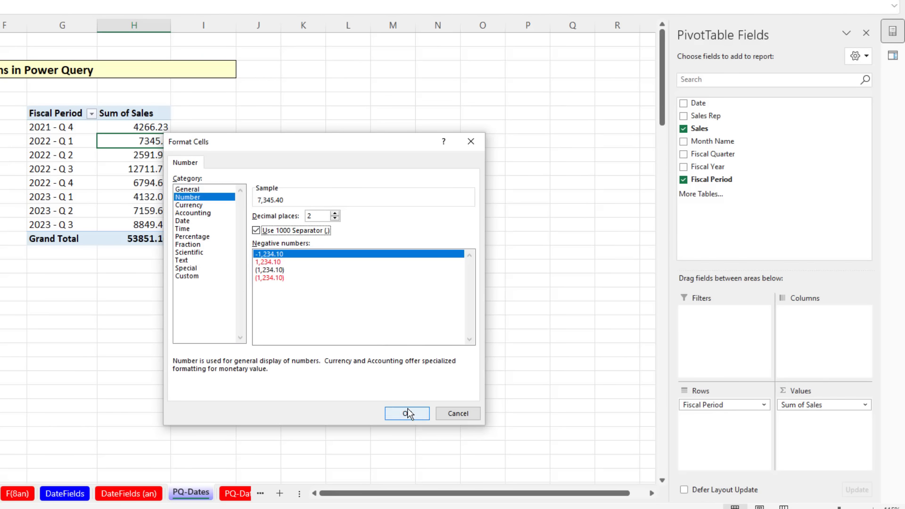
{"action": "left_click", "coordinate": [408, 414]}
Rename the PivotTable's Sum of Sales heading to Total Sales ($)
{"action": "left_click", "coordinate": [133, 113]}
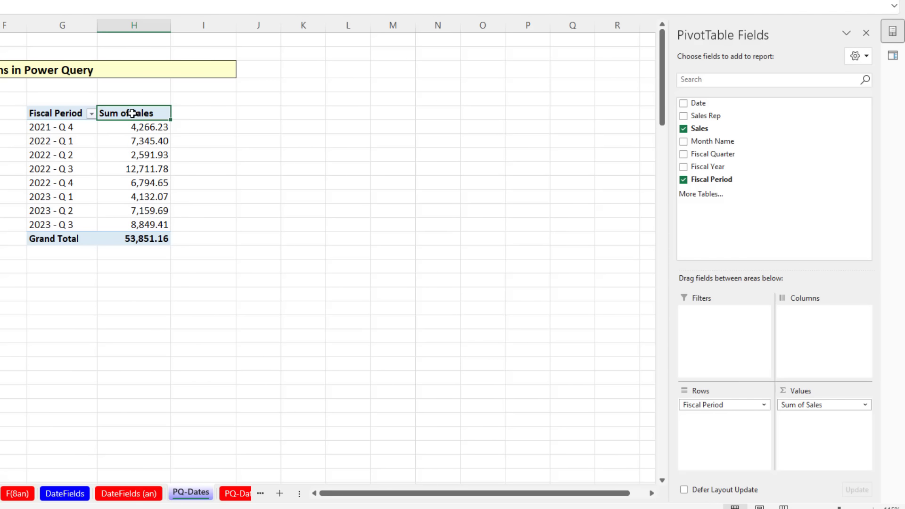
{"action": "type", "text": "Total Sales ($)"}
{"action": "key", "text": "Return"}
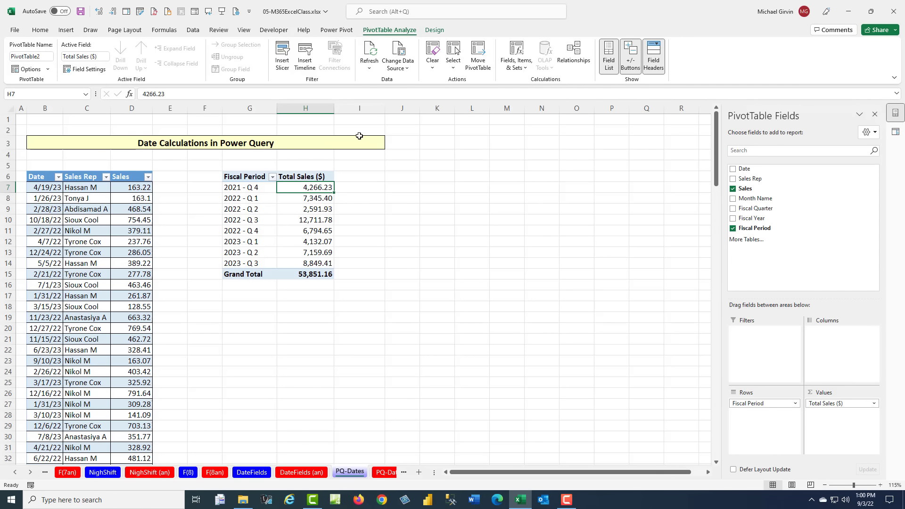
Review the source sales table down to its last row, and view the DateFields worksheet with the date formula version
{"action": "scroll", "coordinate": [186, 249], "scroll_direction": "down", "scroll_amount": 3}
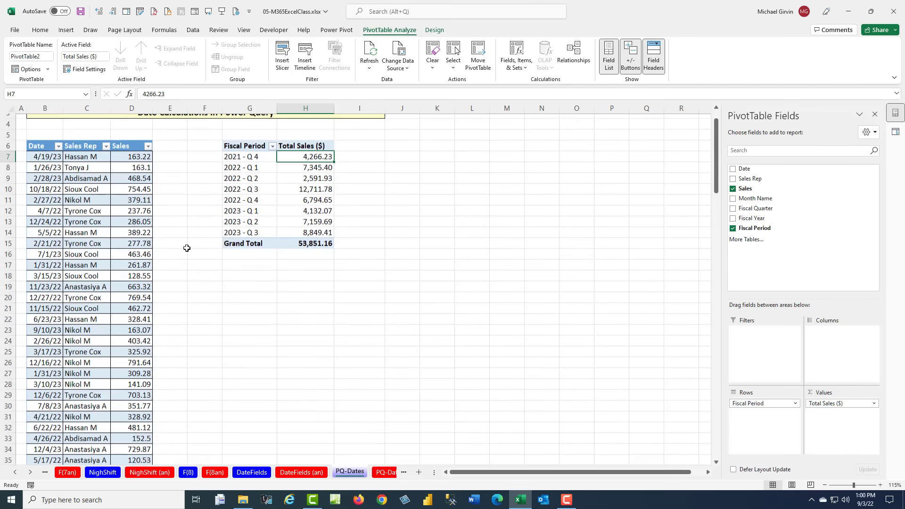
{"action": "left_click", "coordinate": [109, 304]}
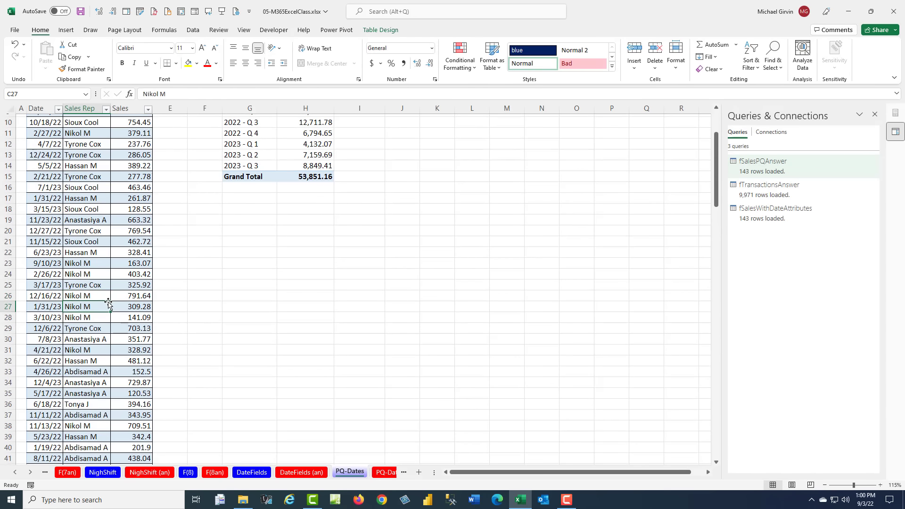
{"action": "key", "text": "ctrl+Down"}
{"action": "scroll", "coordinate": [126, 344], "scroll_direction": "down", "scroll_amount": 5}
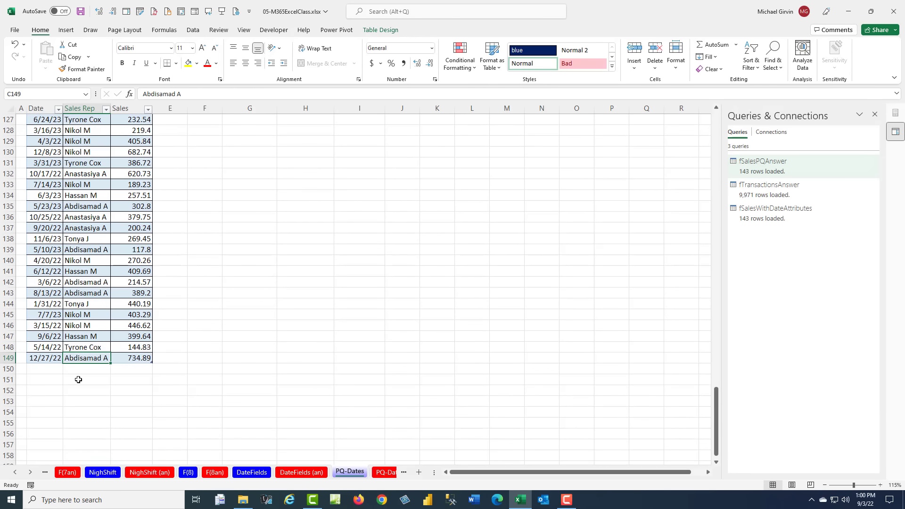
{"action": "scroll", "coordinate": [79, 378], "scroll_direction": "up", "scroll_amount": 16}
{"action": "scroll", "coordinate": [78, 380], "scroll_direction": "up", "scroll_amount": 20}
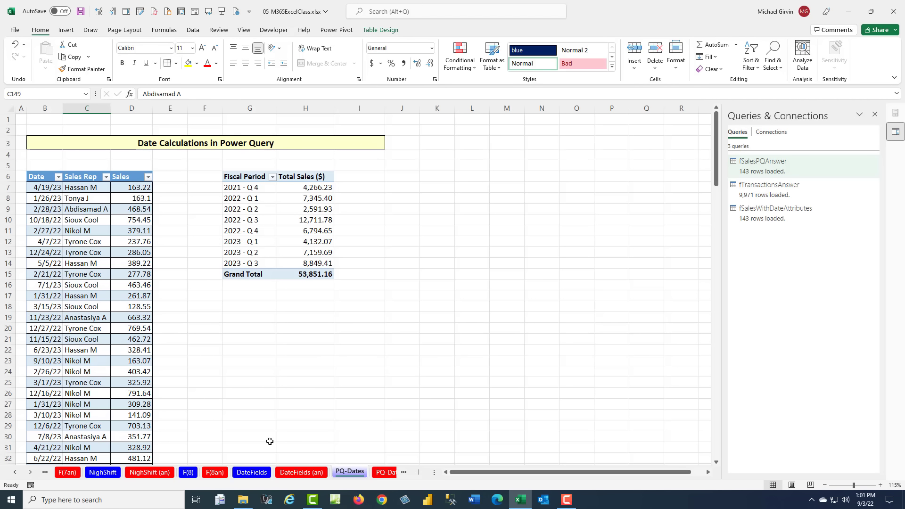
{"action": "left_click", "coordinate": [251, 473]}
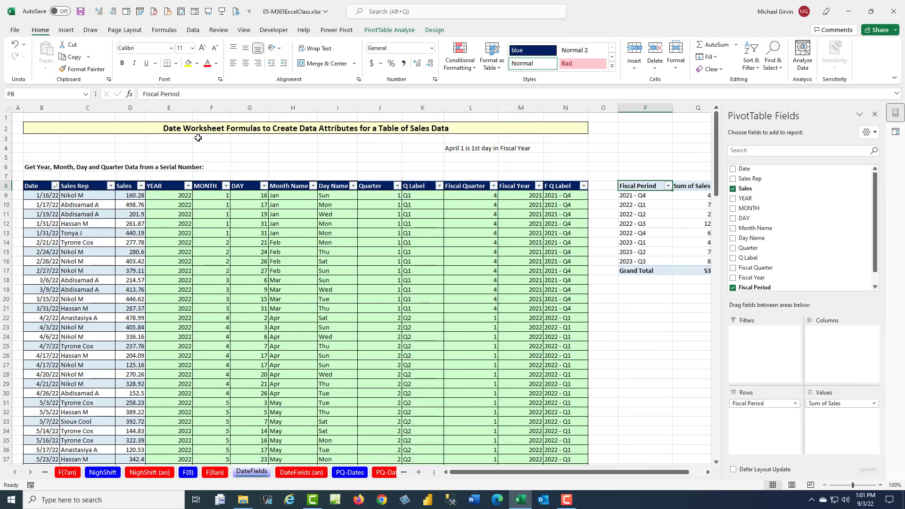